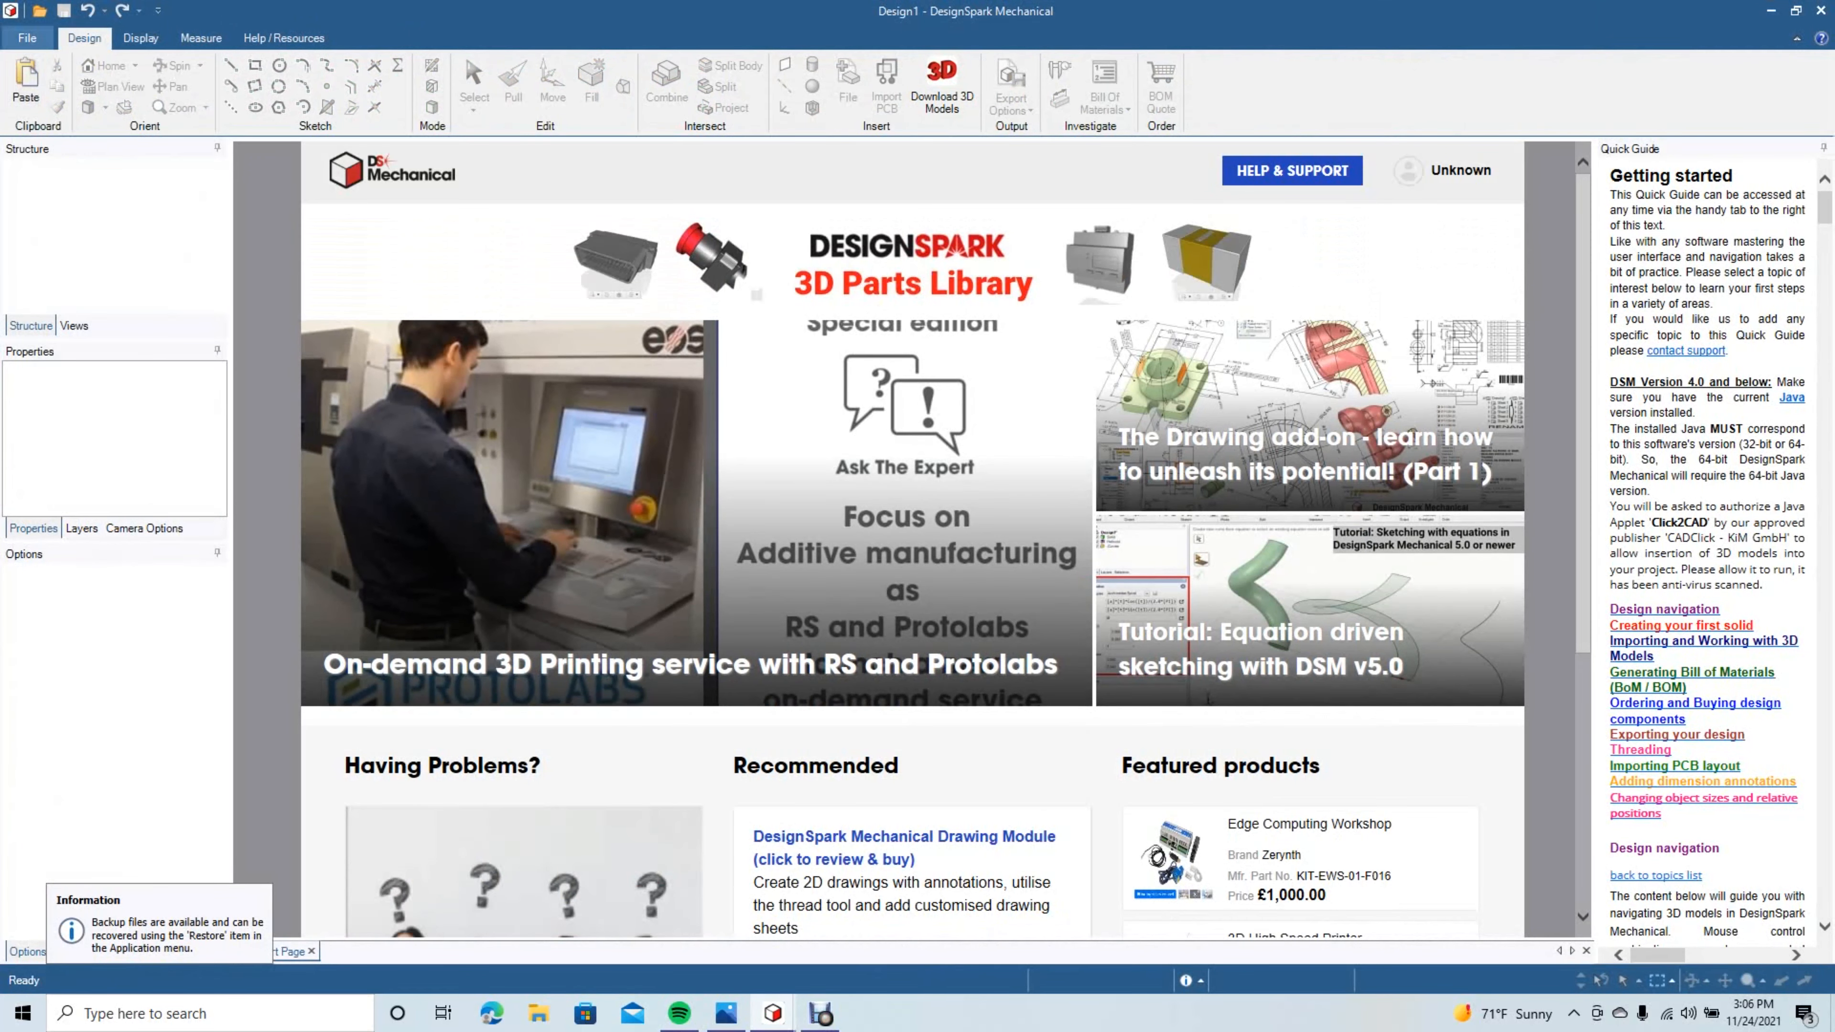
Create a new empty design document and turn the sketch grid to plan view.
click(27, 38)
mouse_move(54, 73)
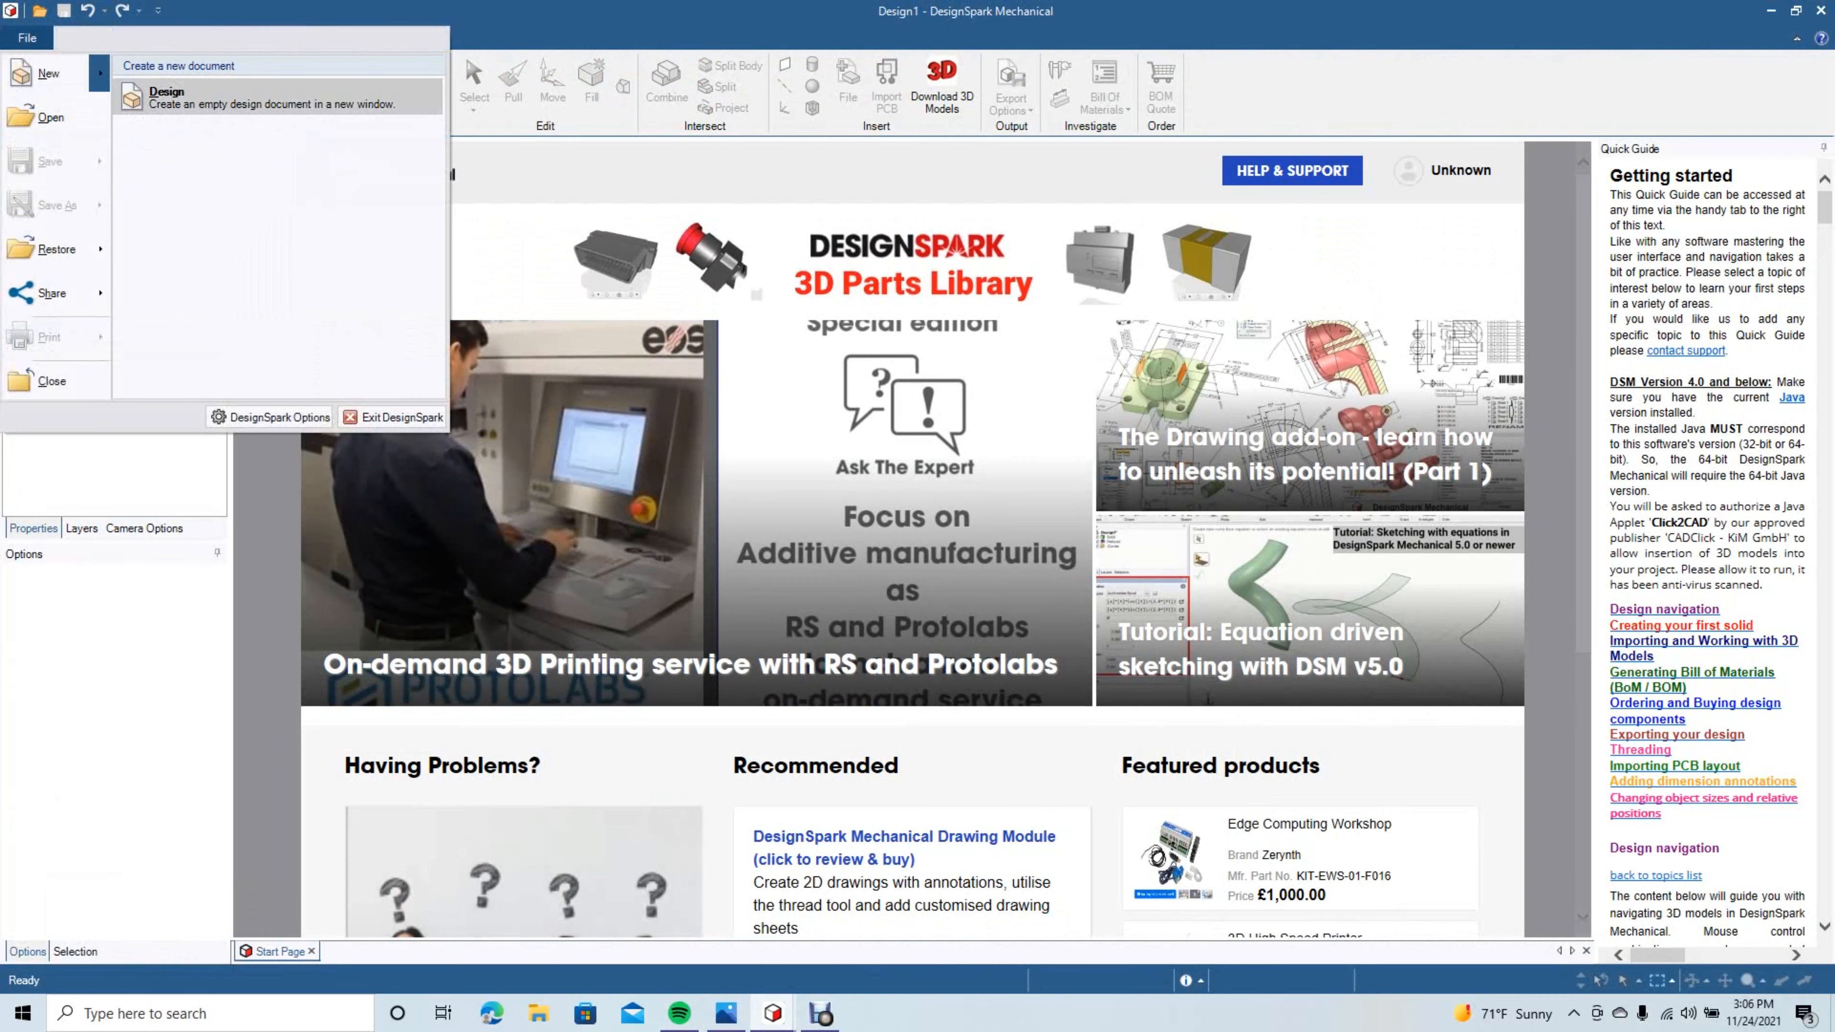
click(166, 96)
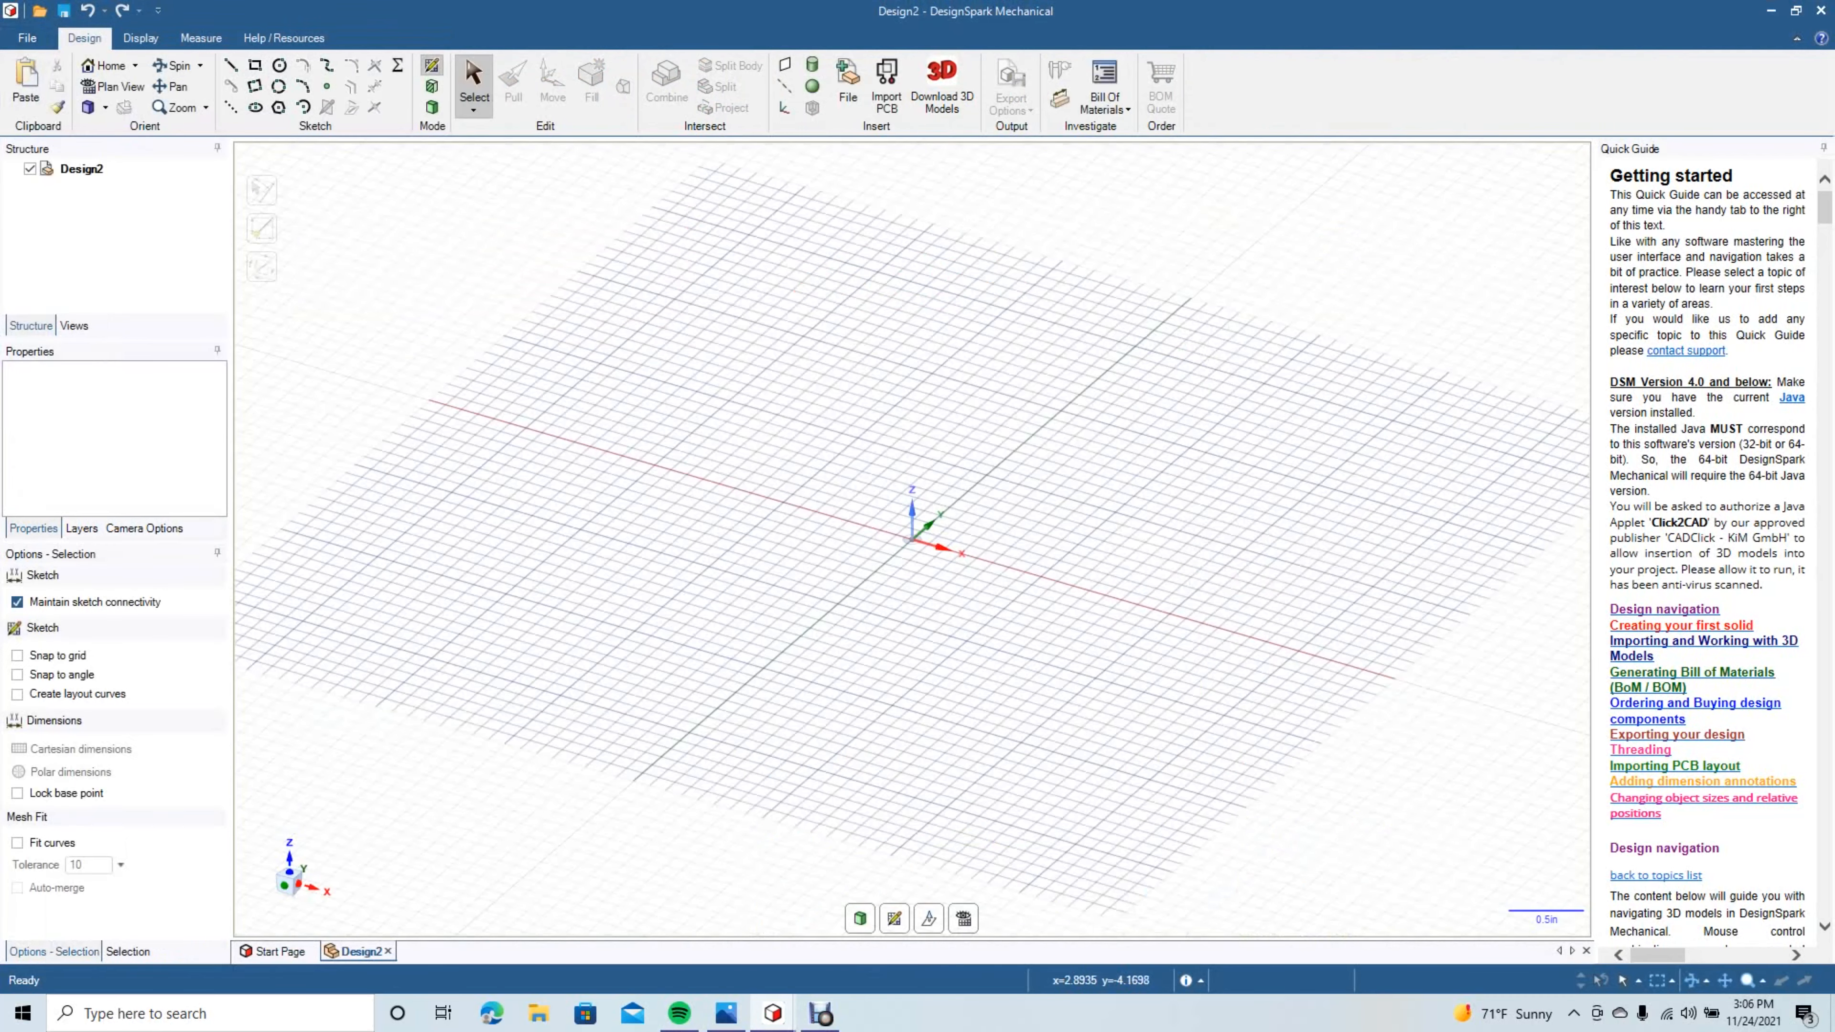
click(964, 919)
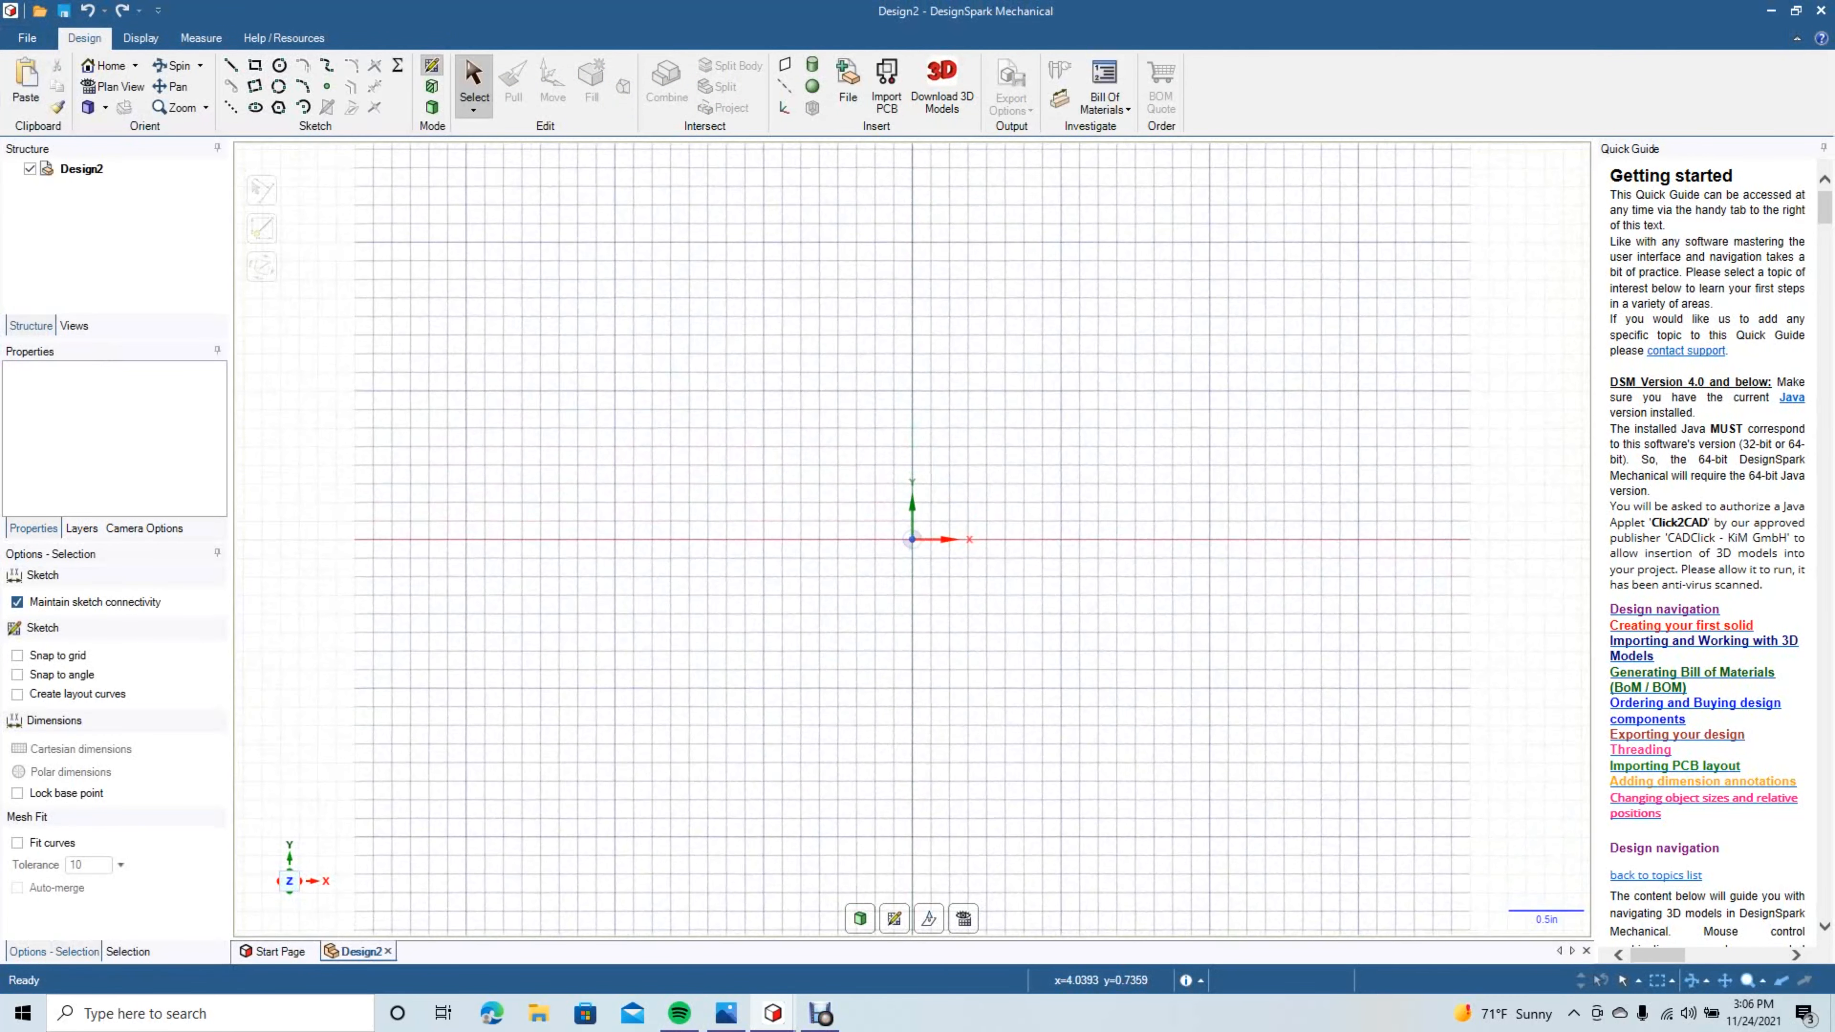
Insert the anvil picture file Untitled from the desktop onto the sketch grid as a tracing reference.
click(1796, 10)
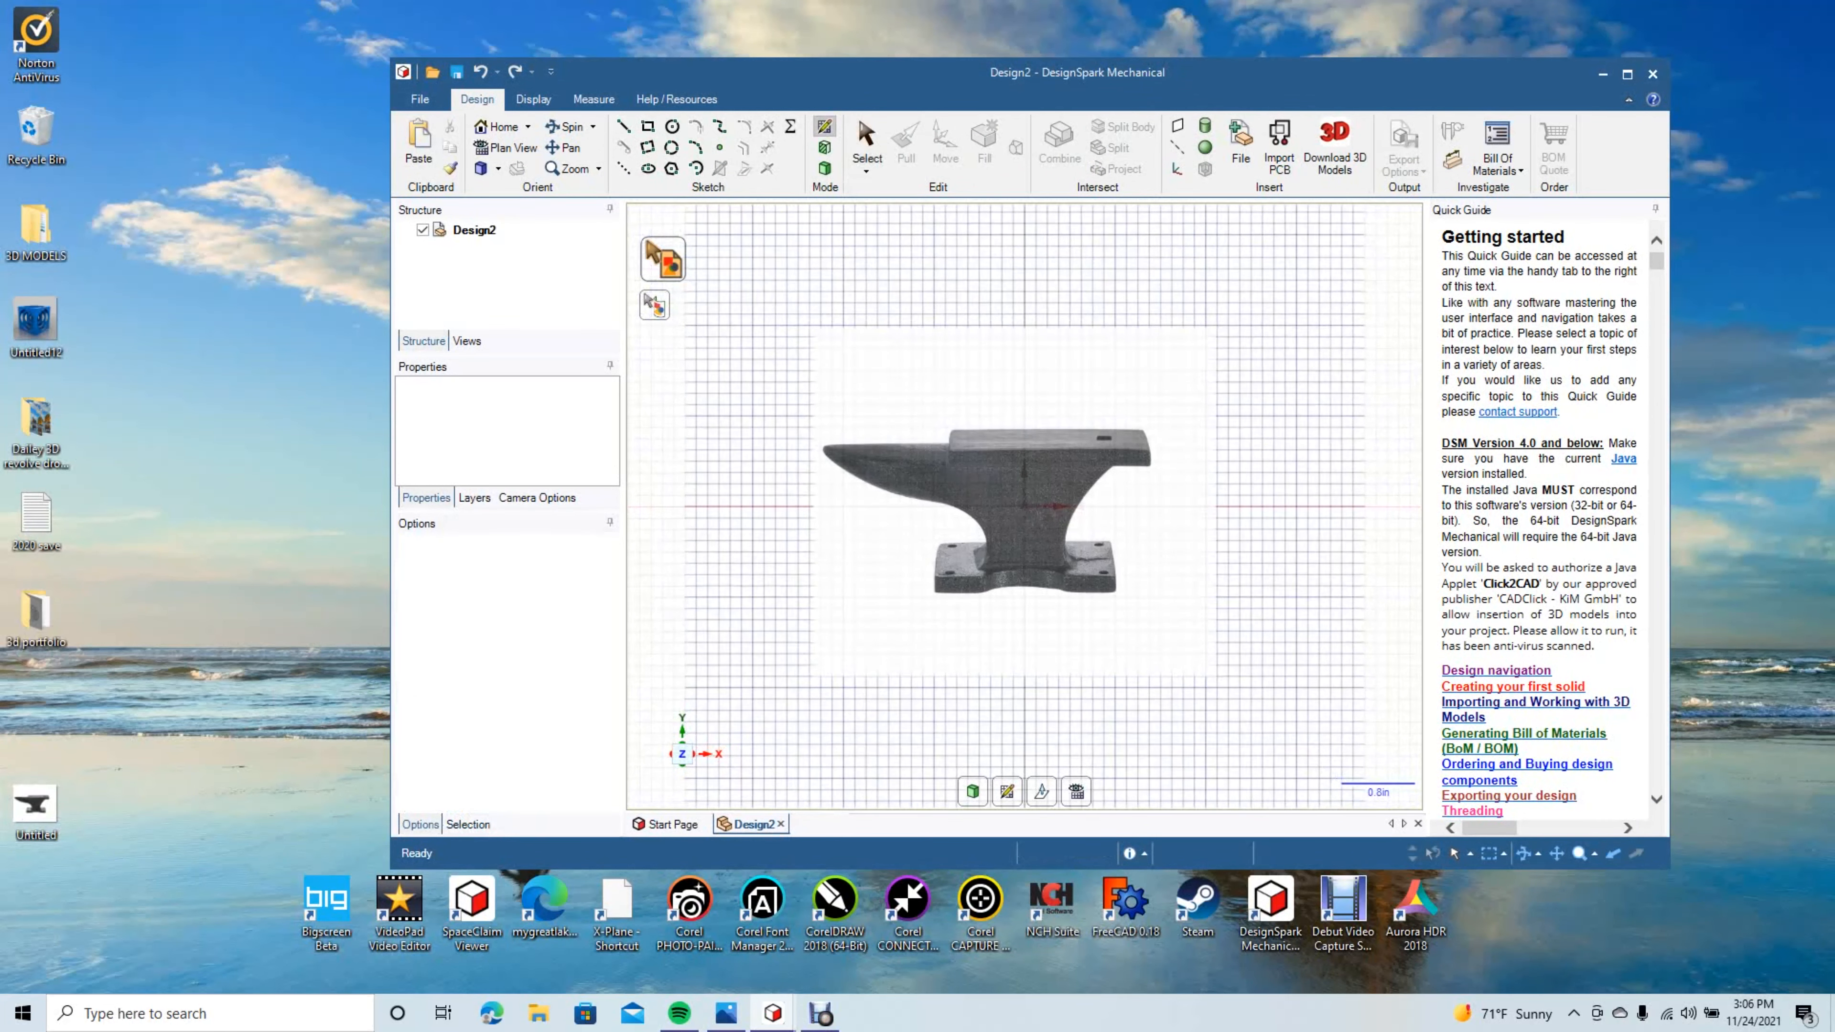
click(1628, 73)
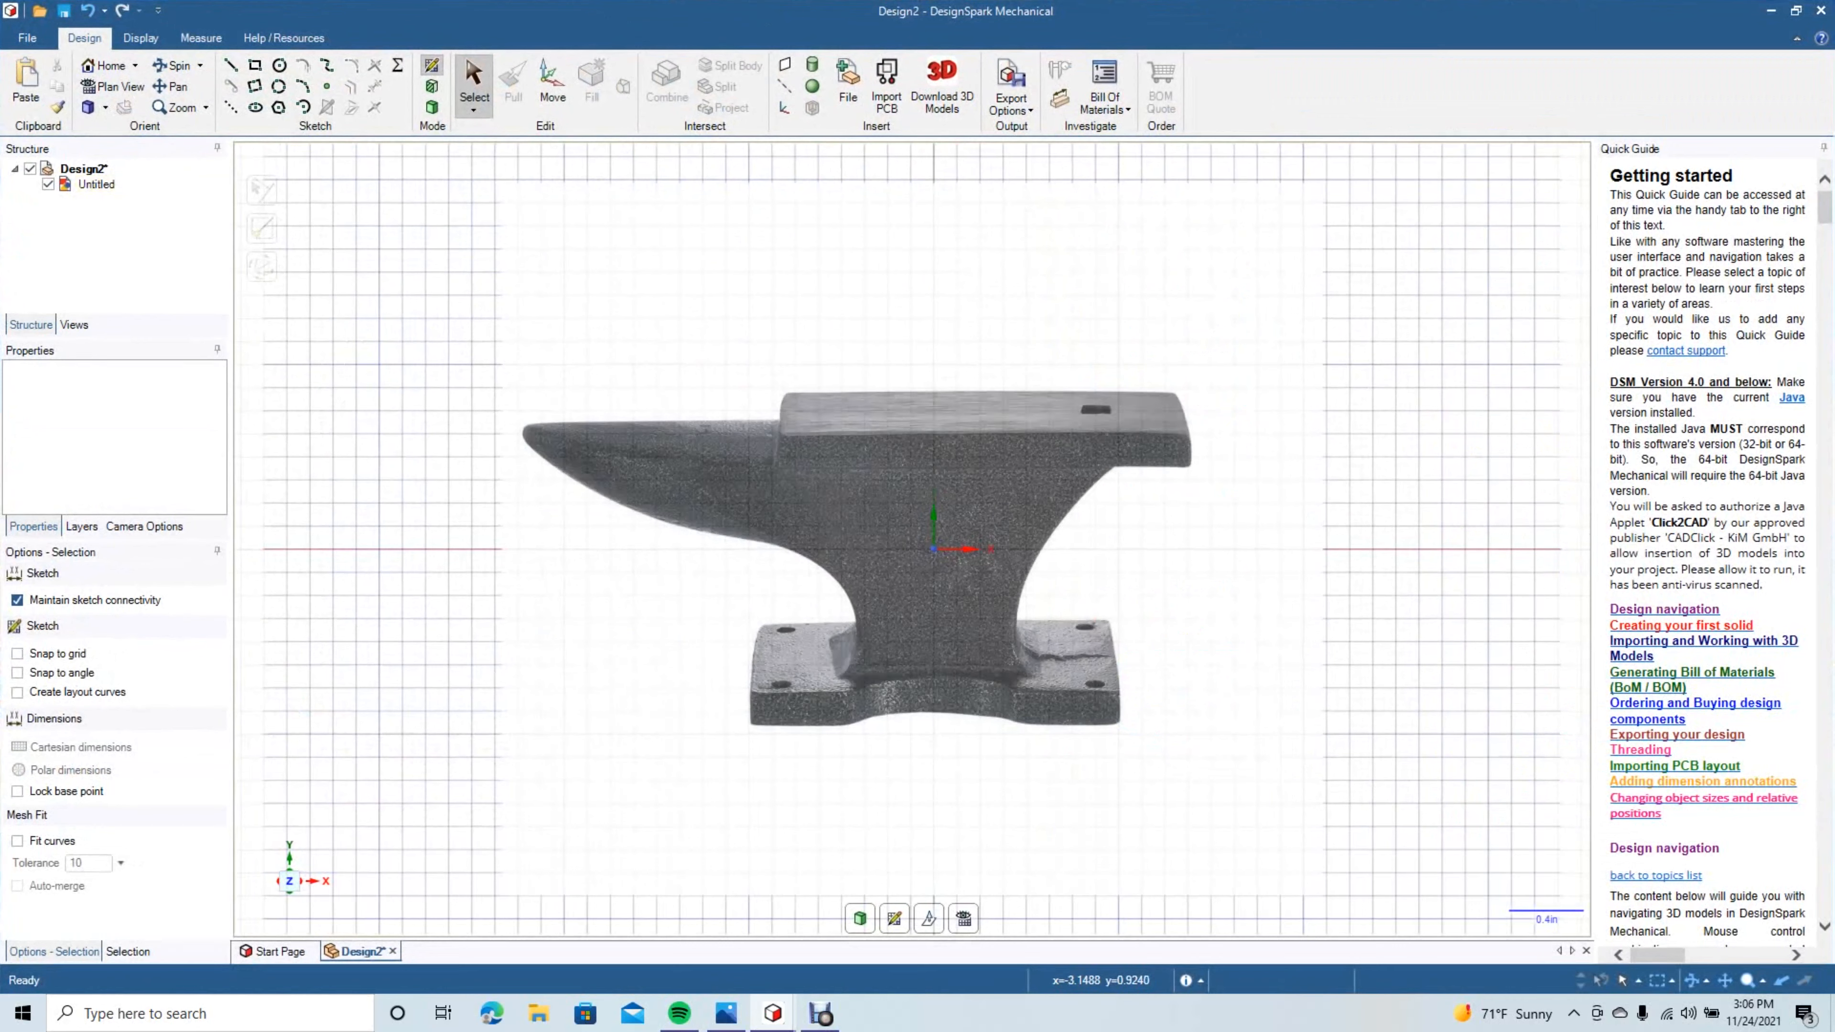
Sketch a rectangle 2 in wide and 0.25 in high over the front face of the anvil's base.
click(255, 65)
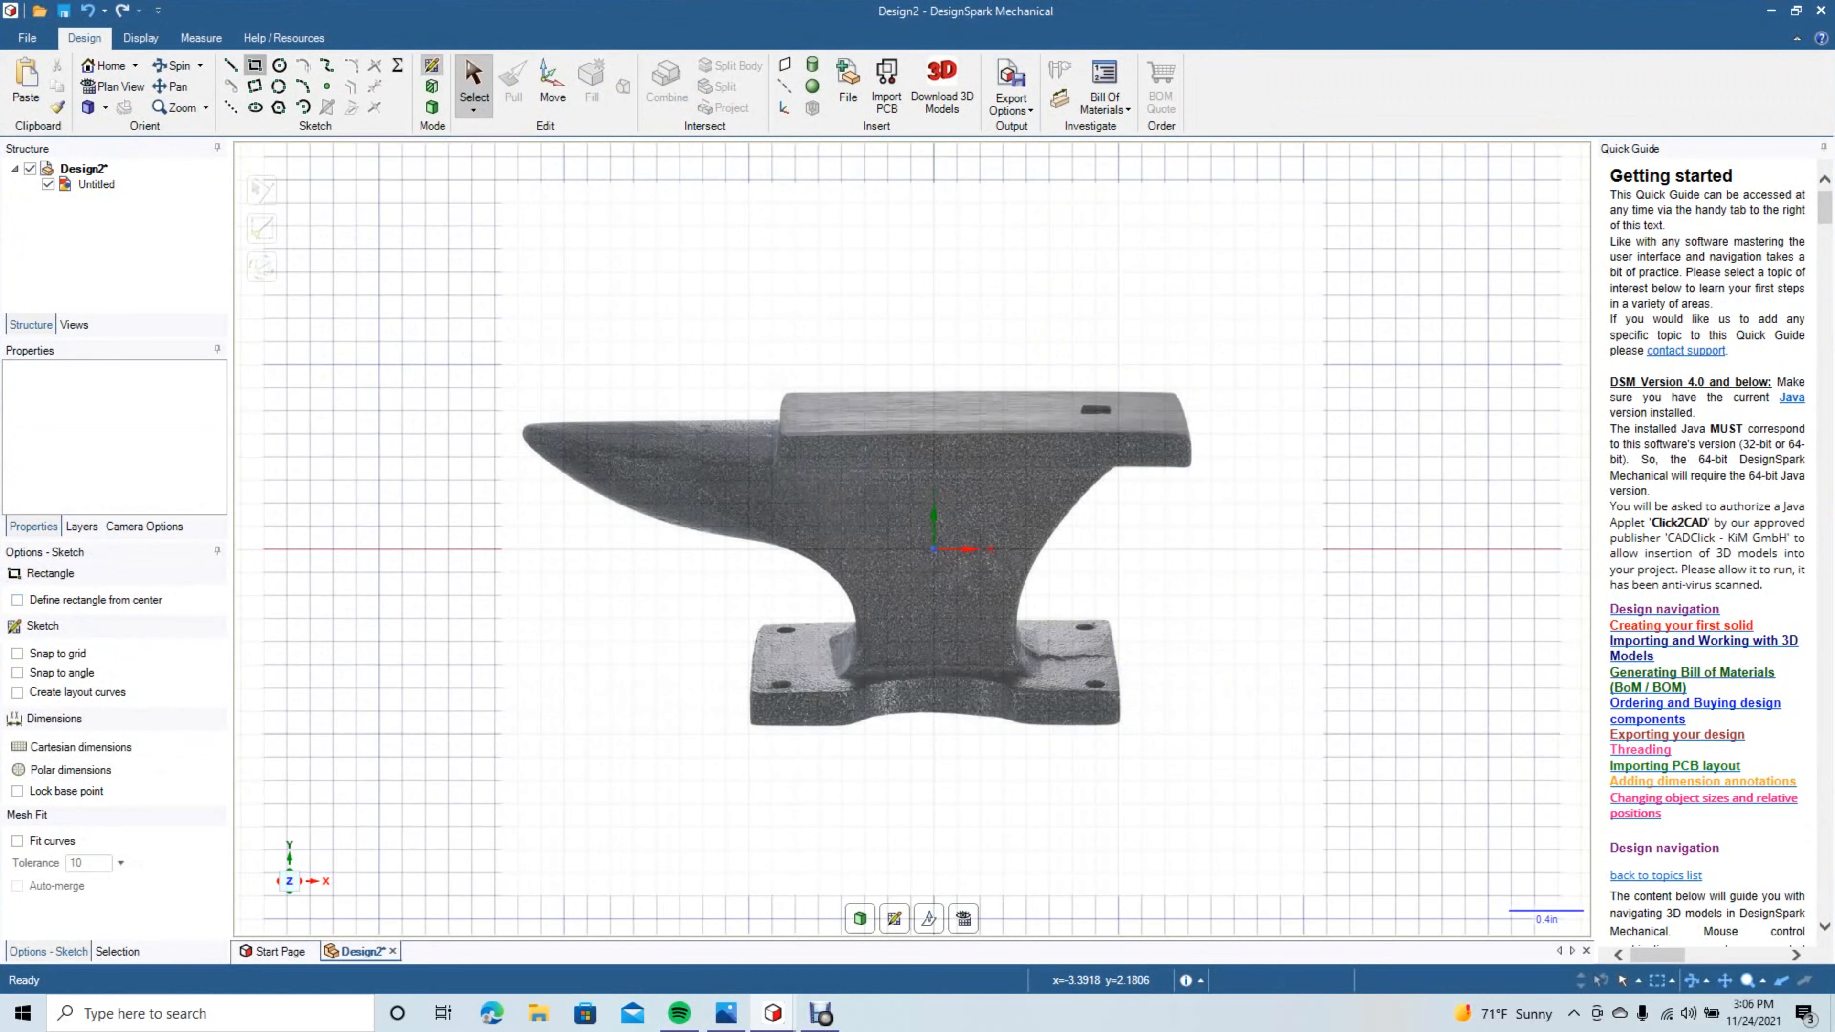
click(750, 685)
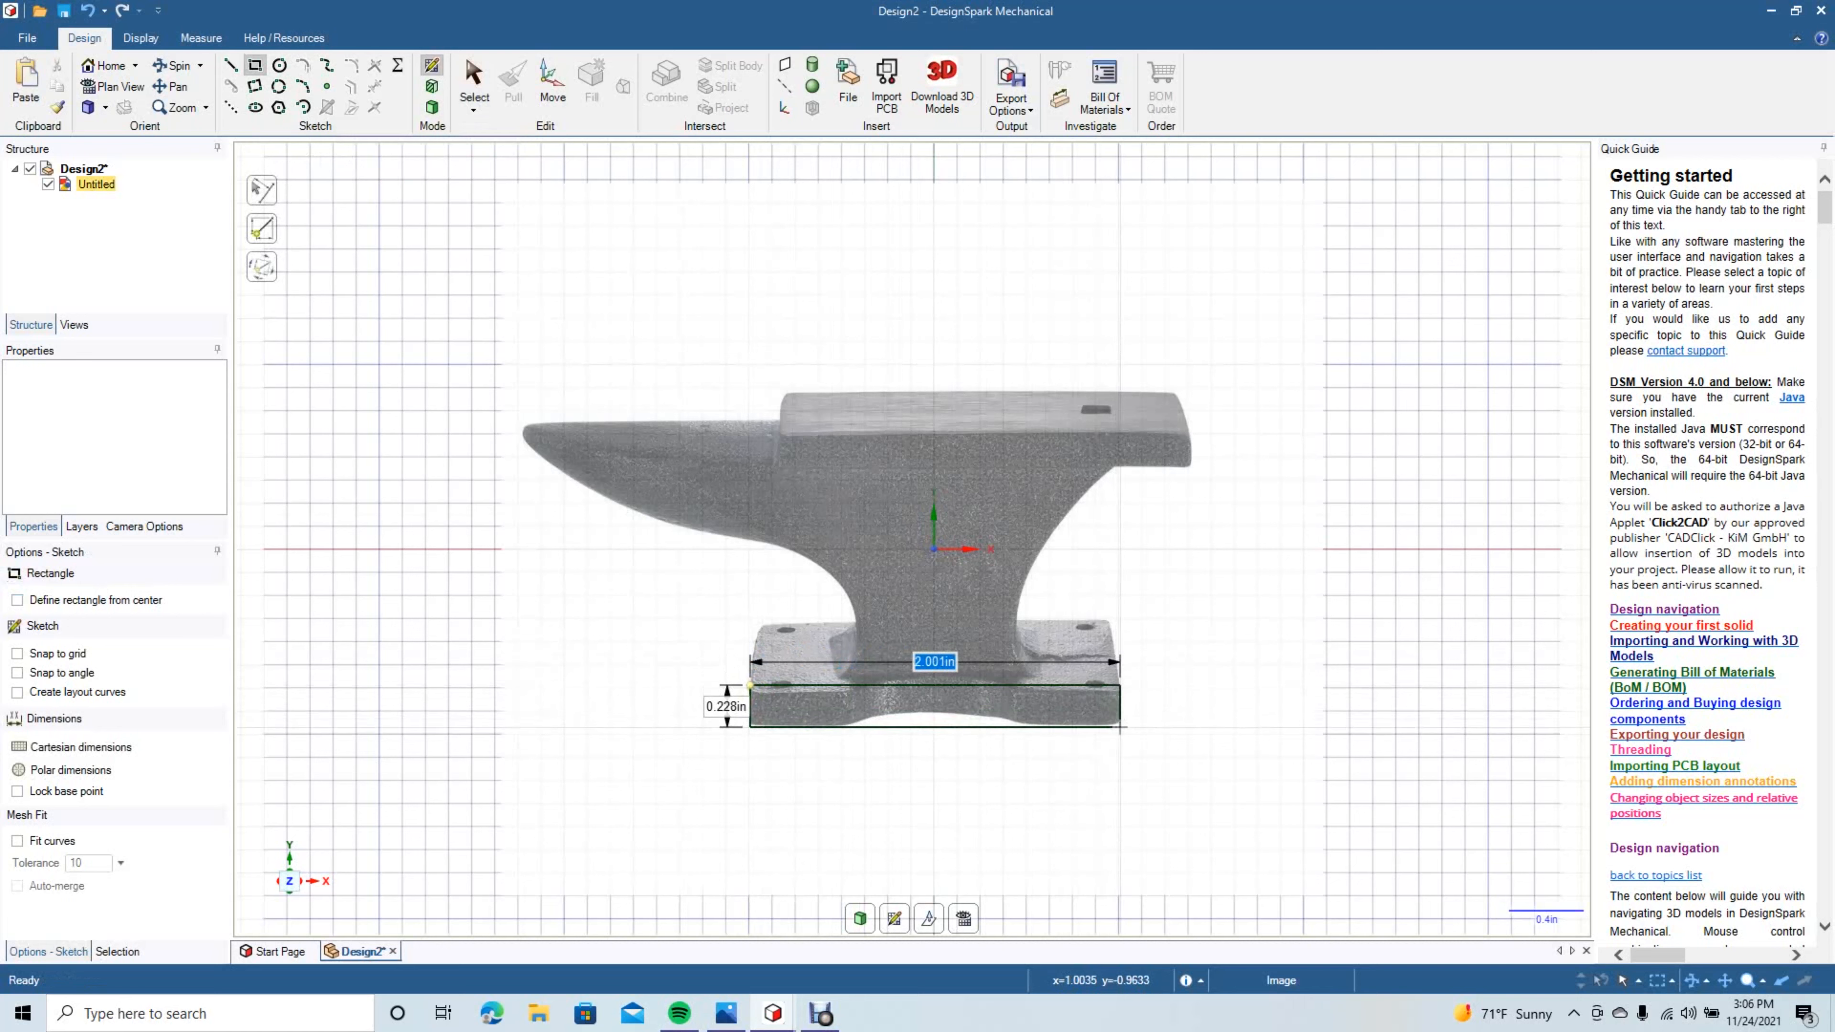
text(2)
key(Tab)
text(.2)
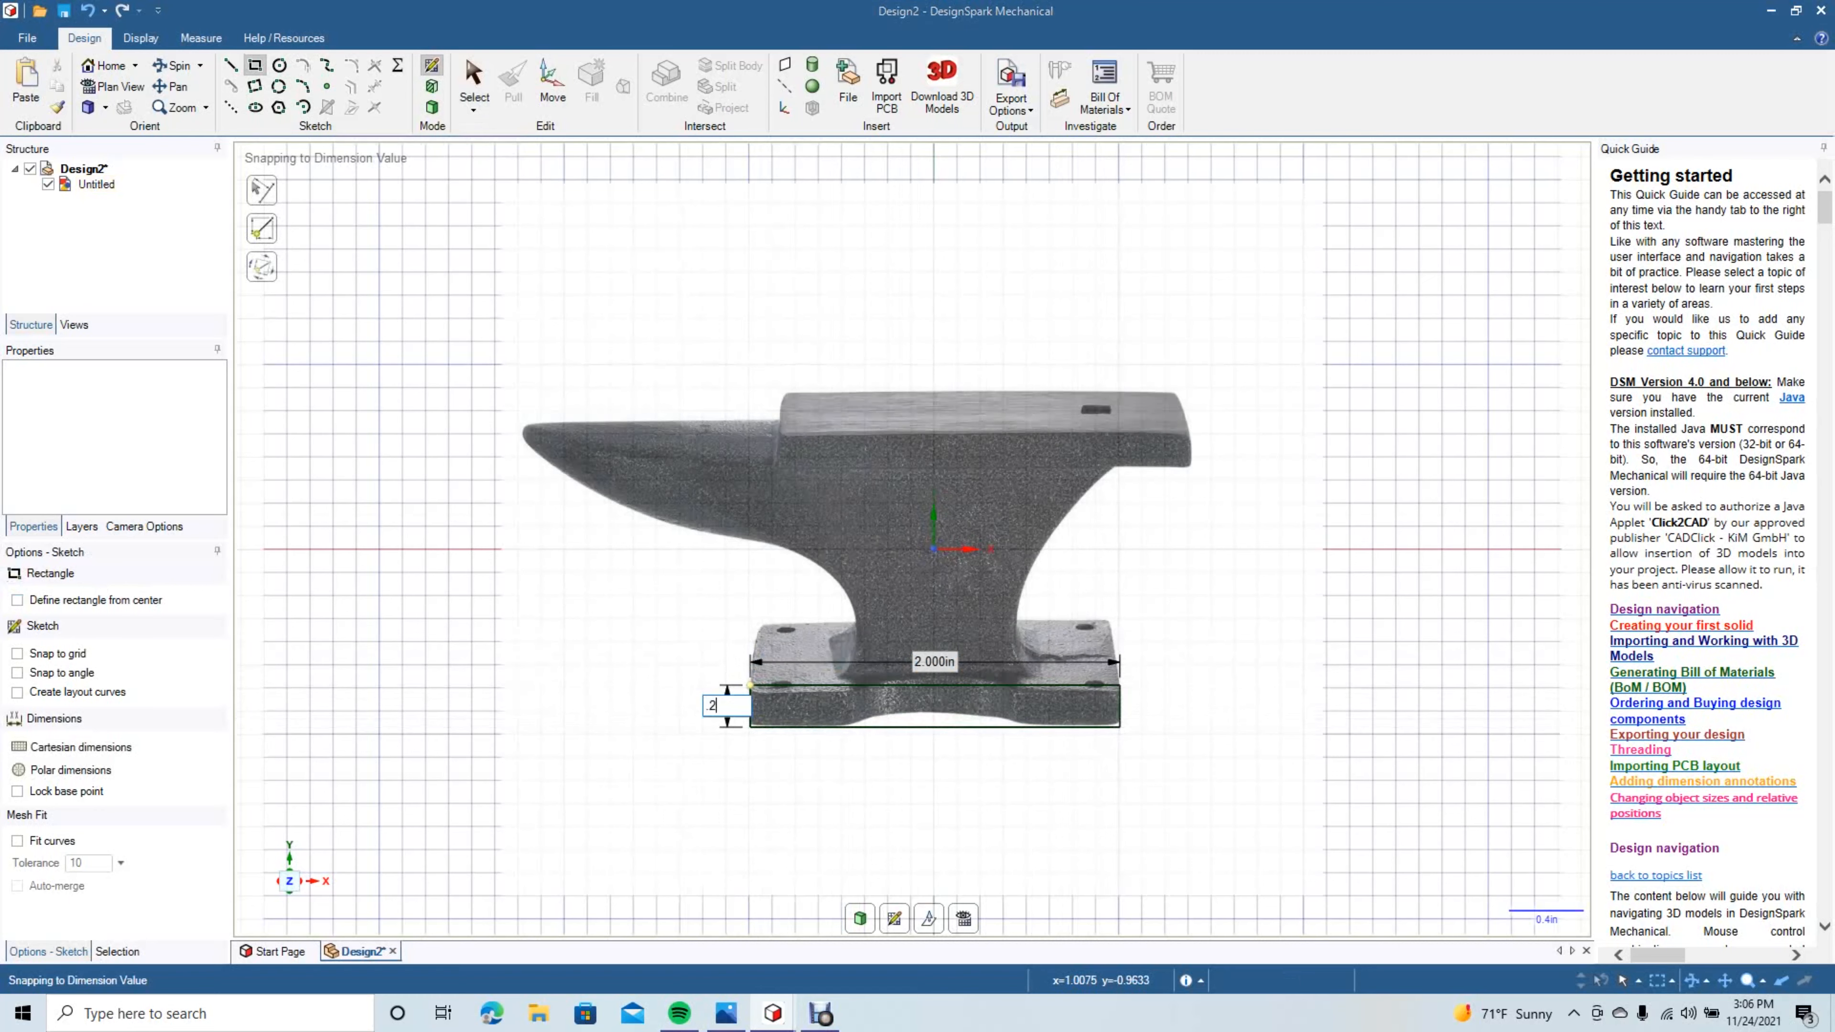
key(Return)
key(d)
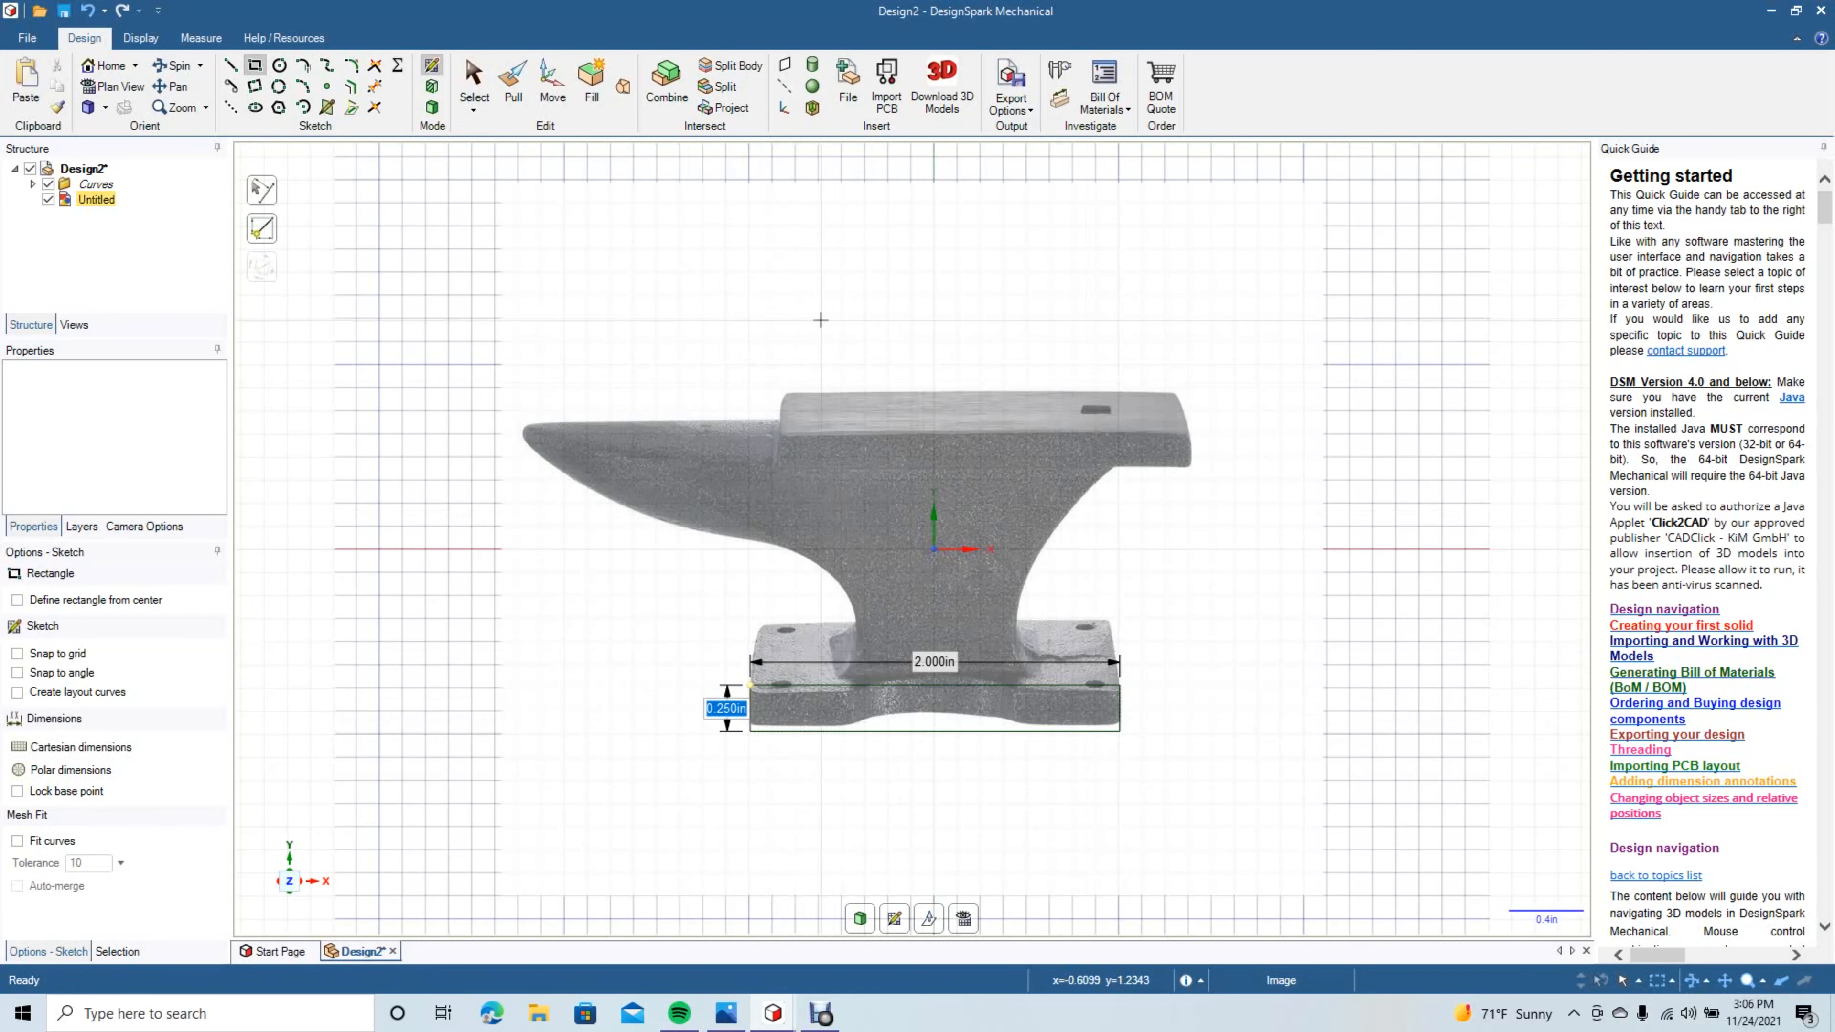
key(s)
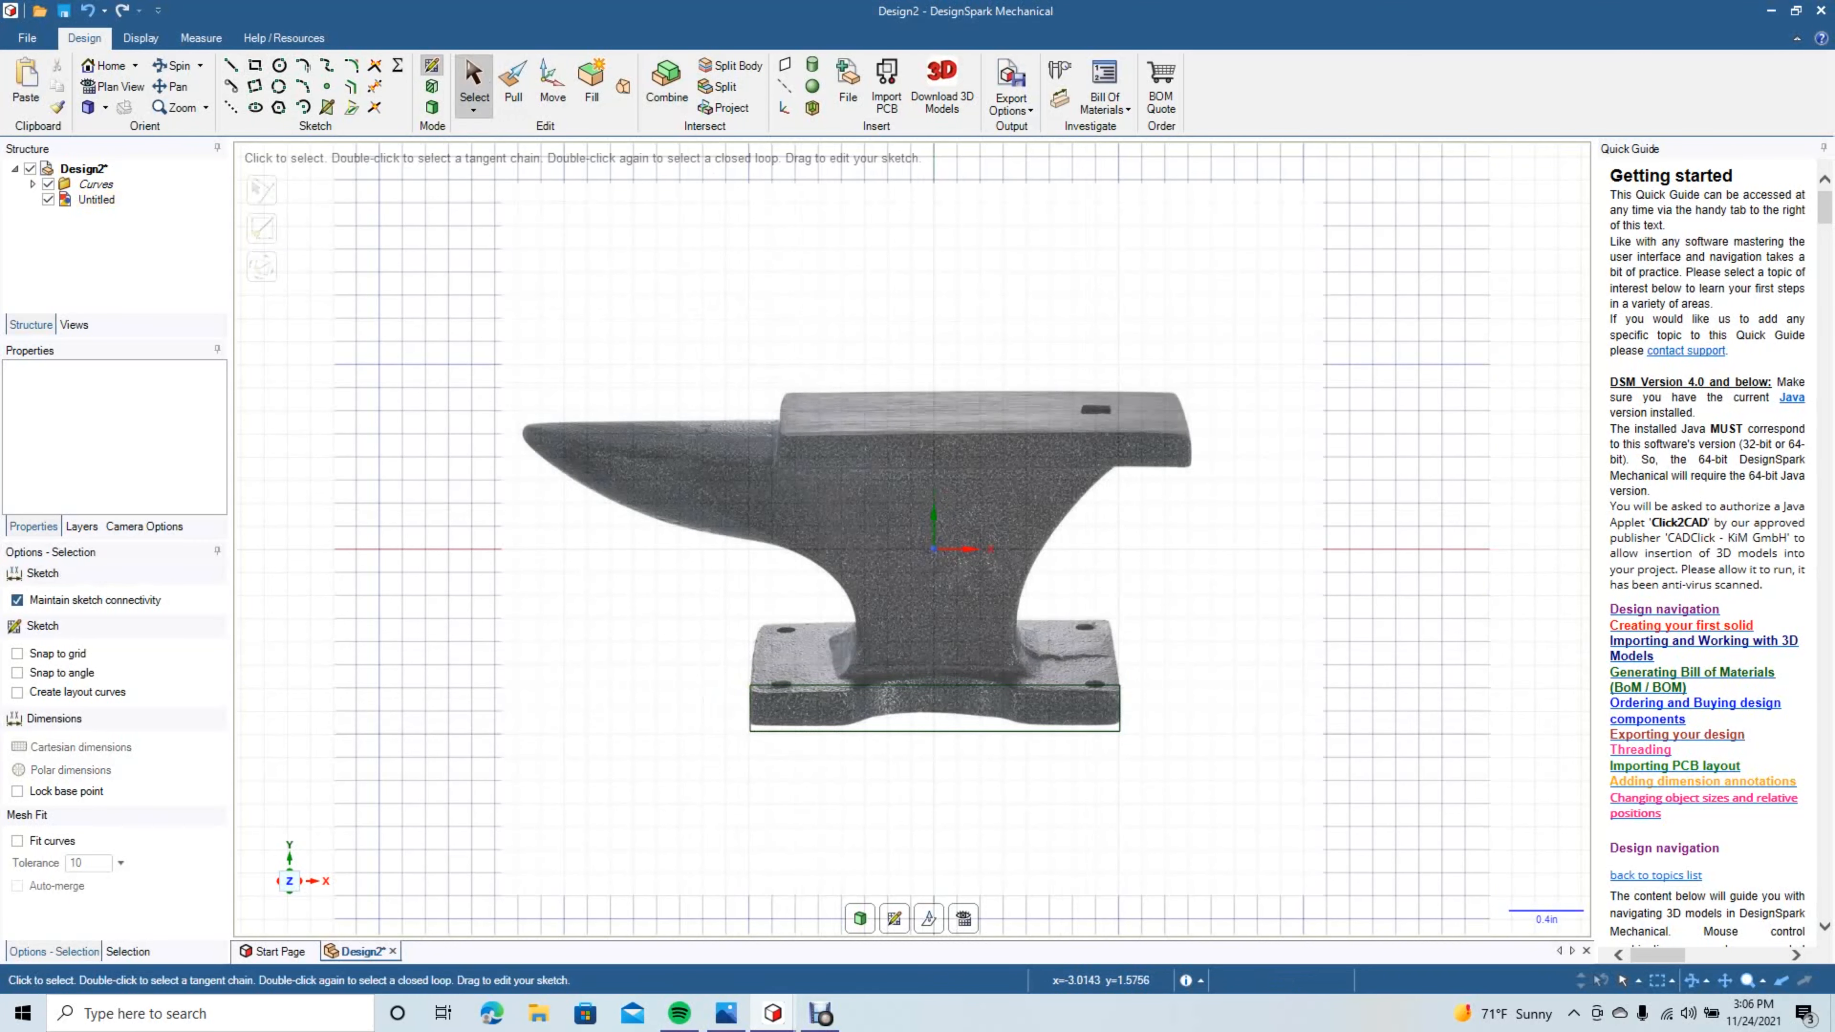
Sketch a rectangle 2.2 in wide and 0.25 in high over the front edge of the anvil's top plate.
click(255, 65)
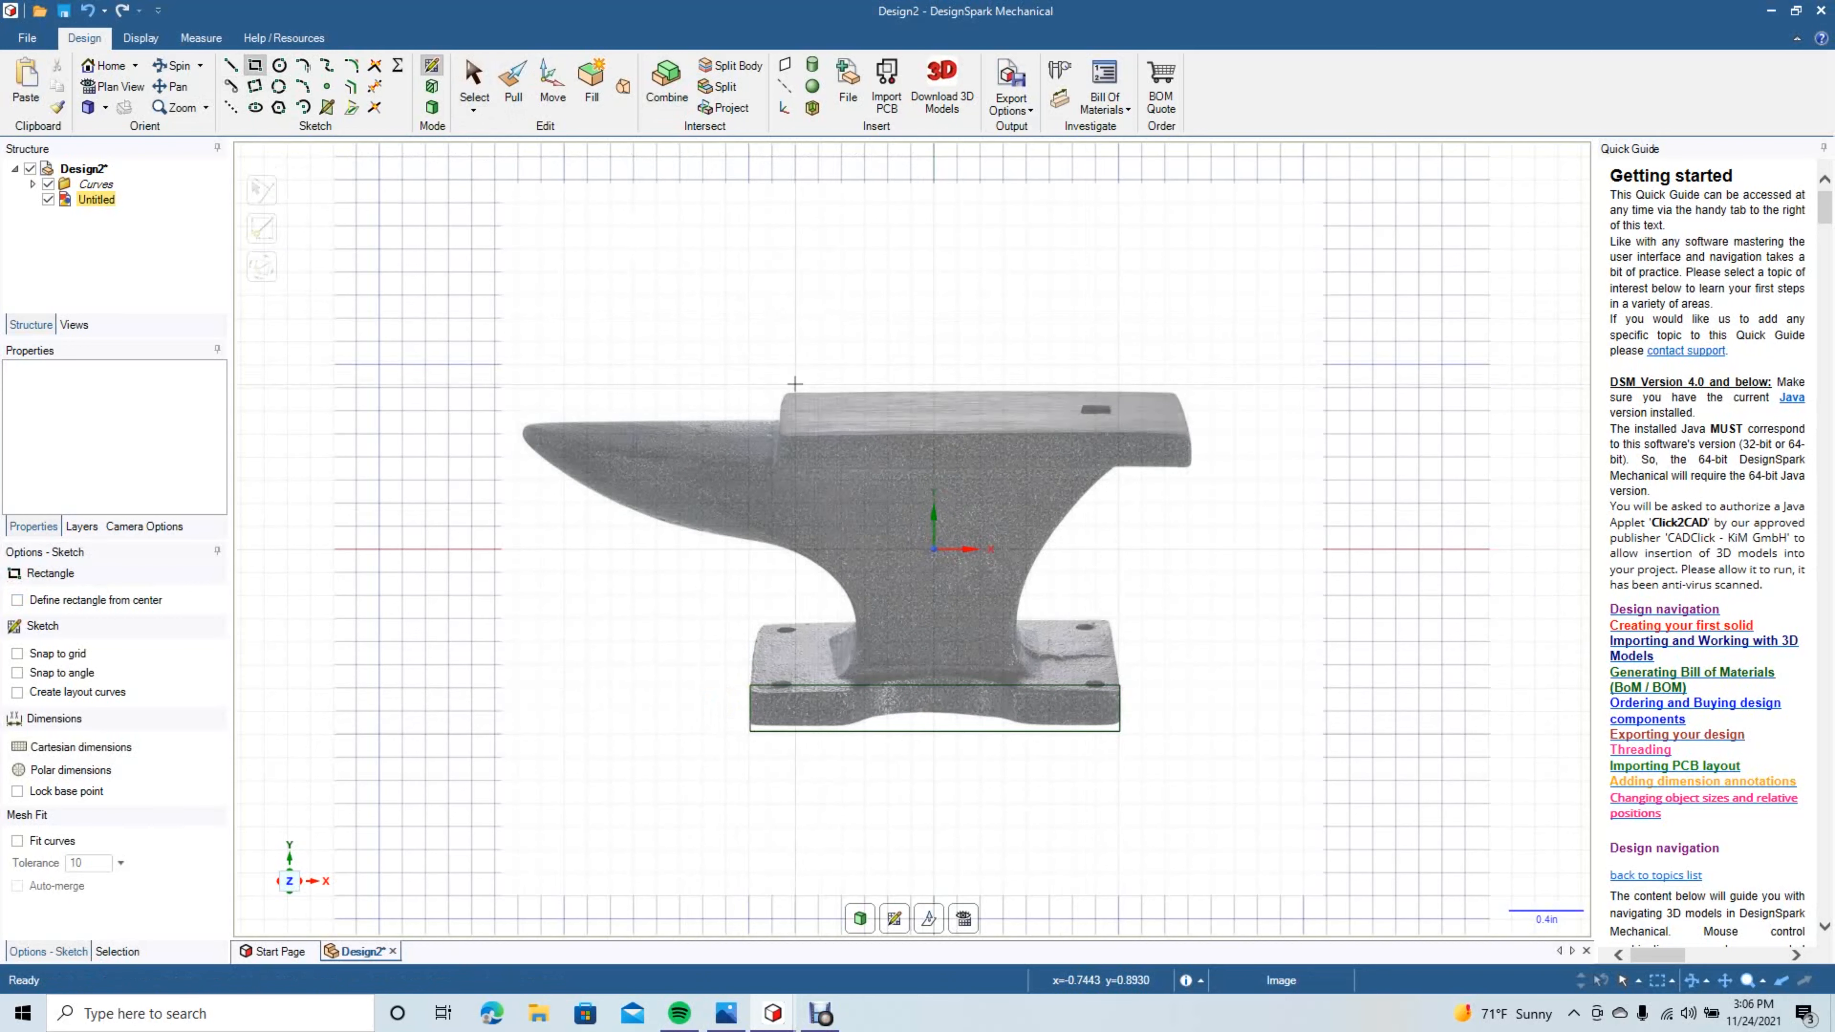
click(781, 429)
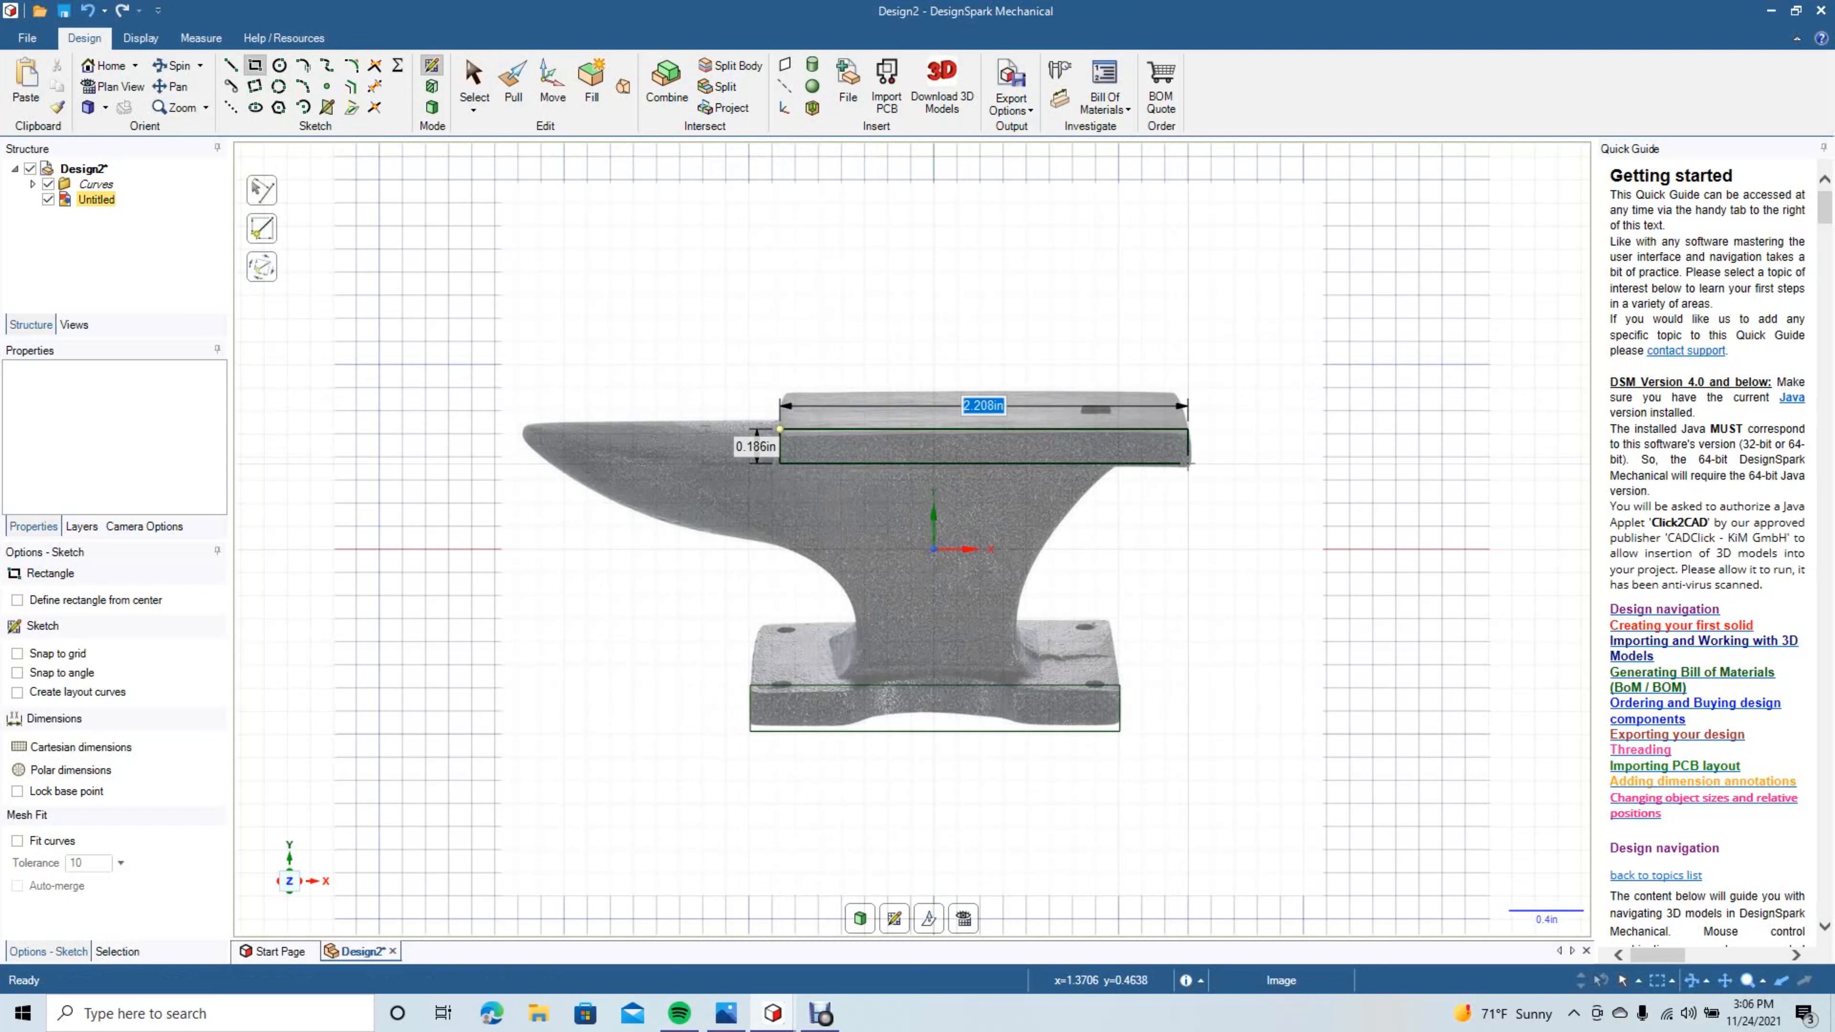
text(2.2)
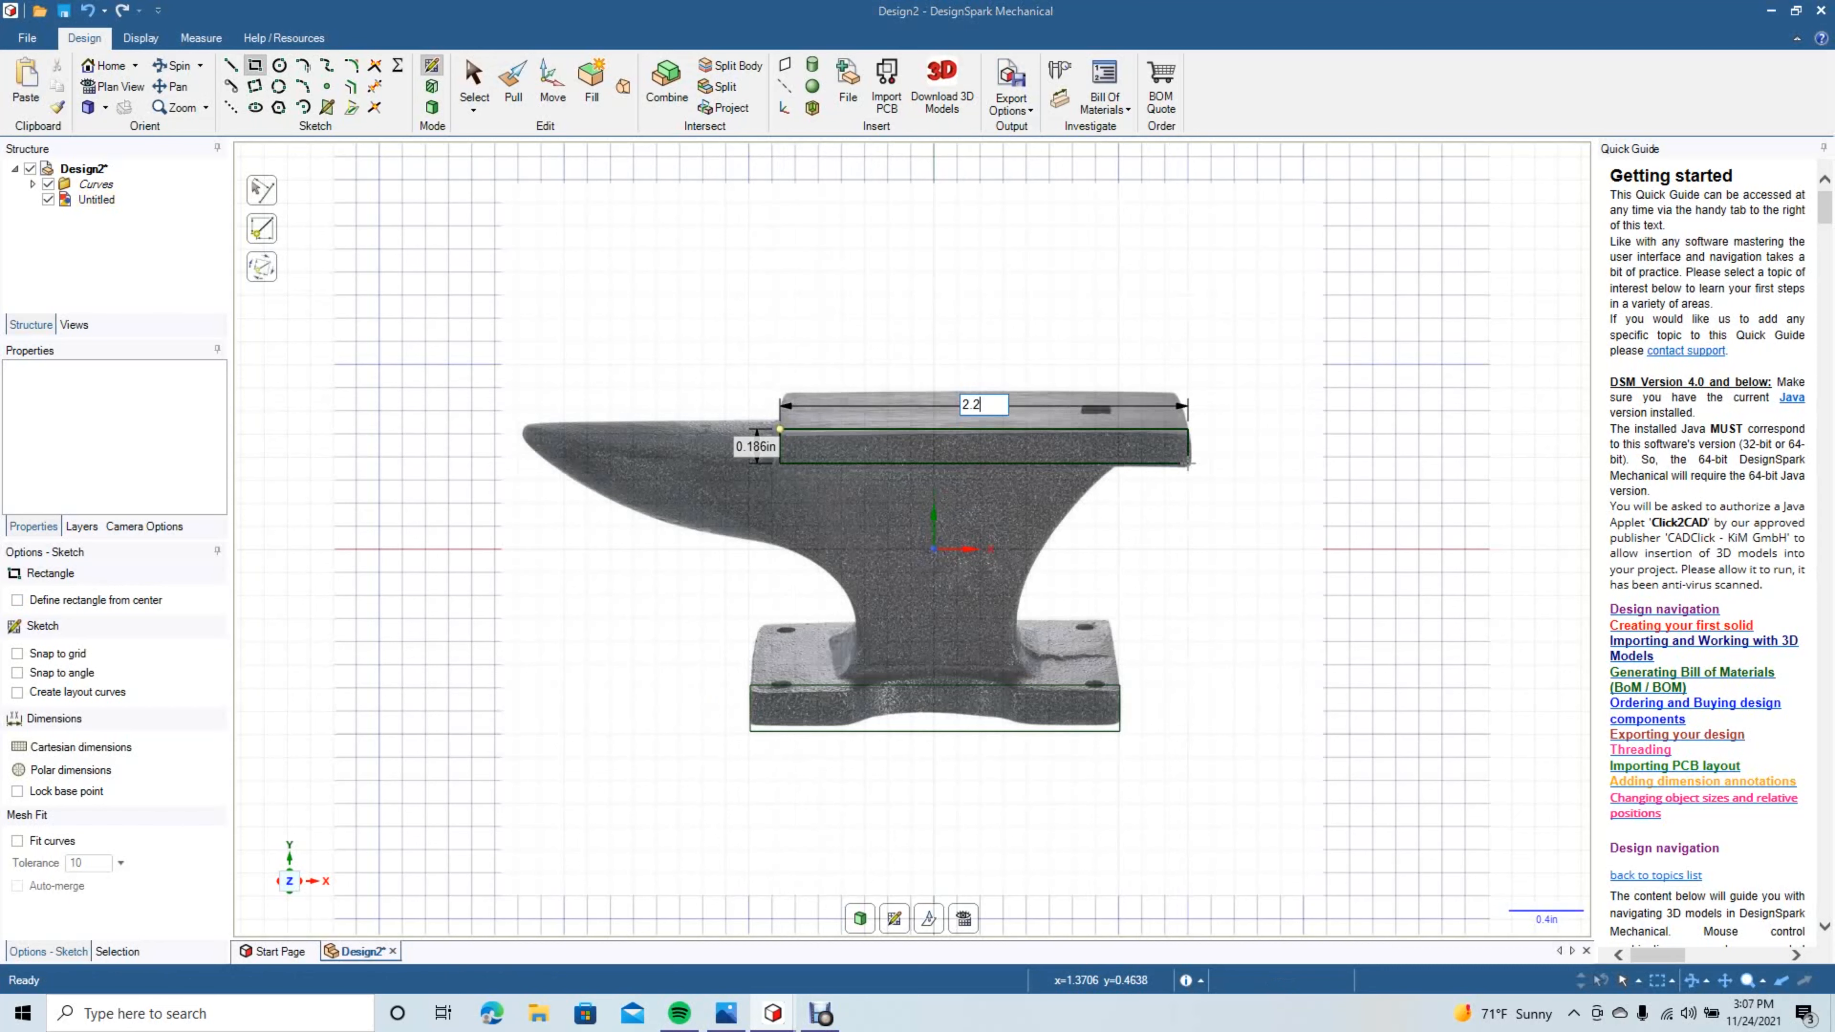
key(Tab)
text(.)
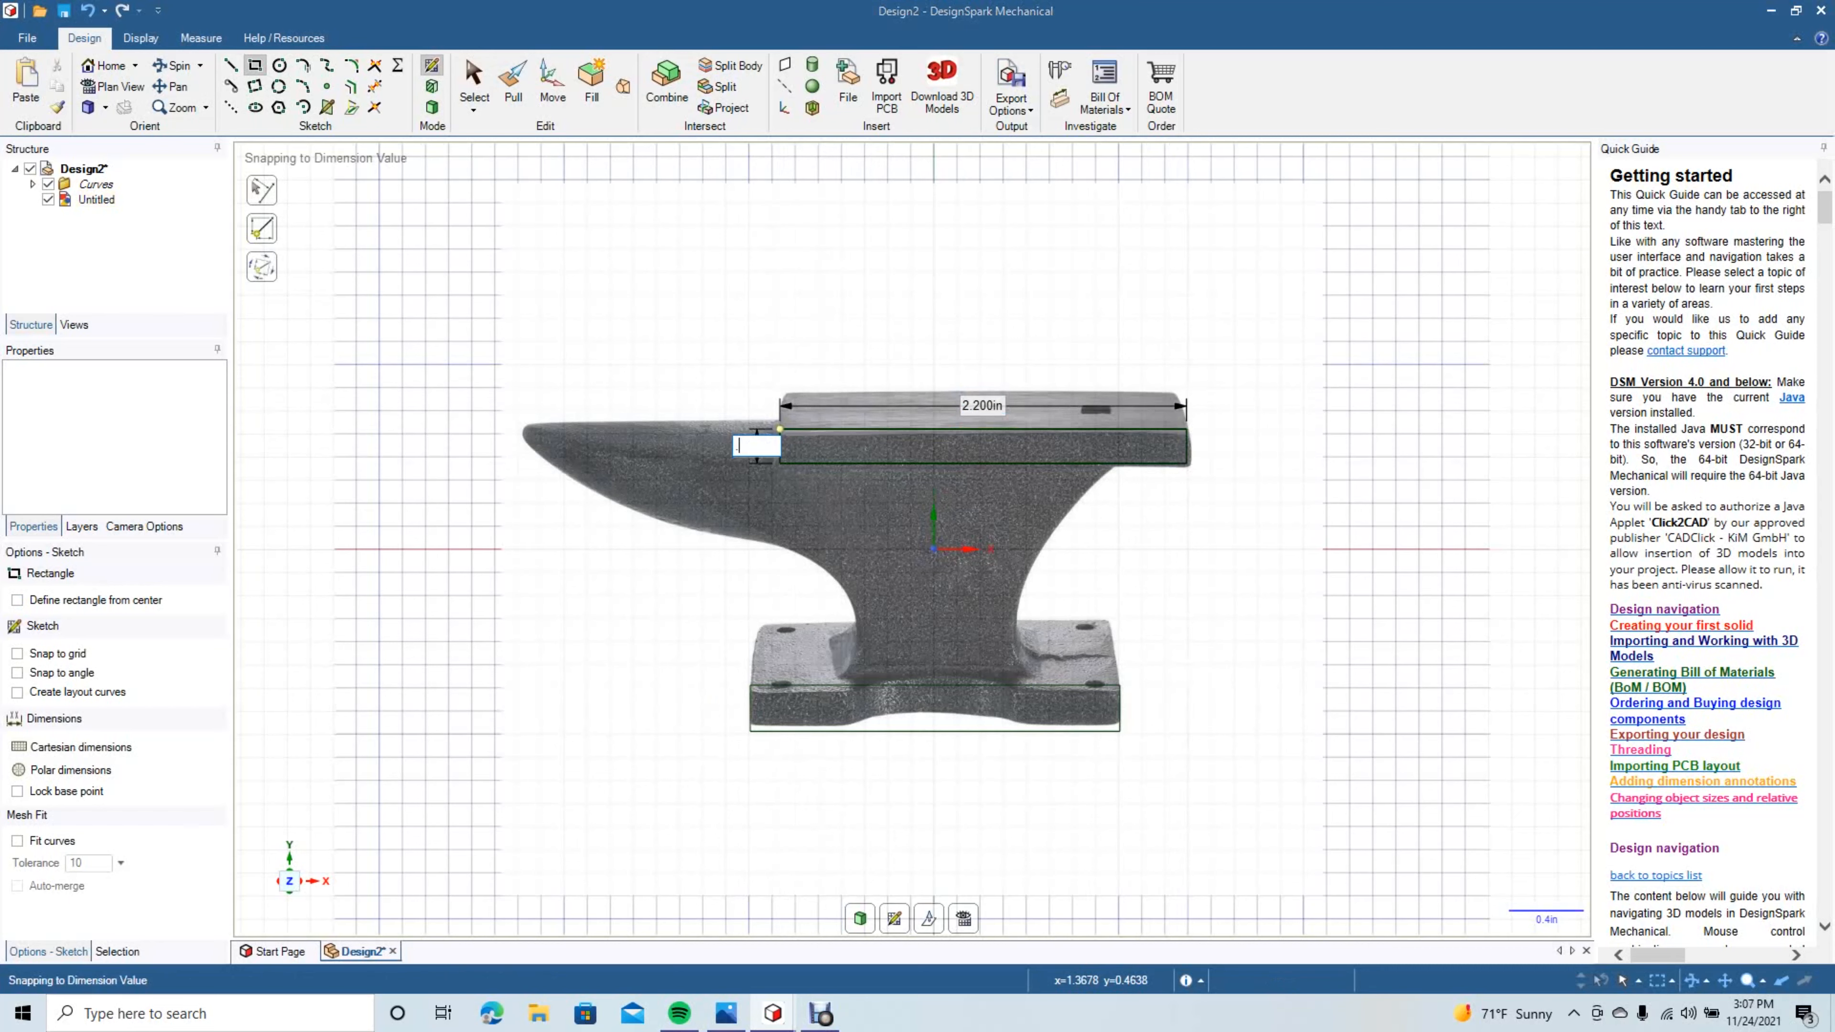
text(25)
key(Tab)
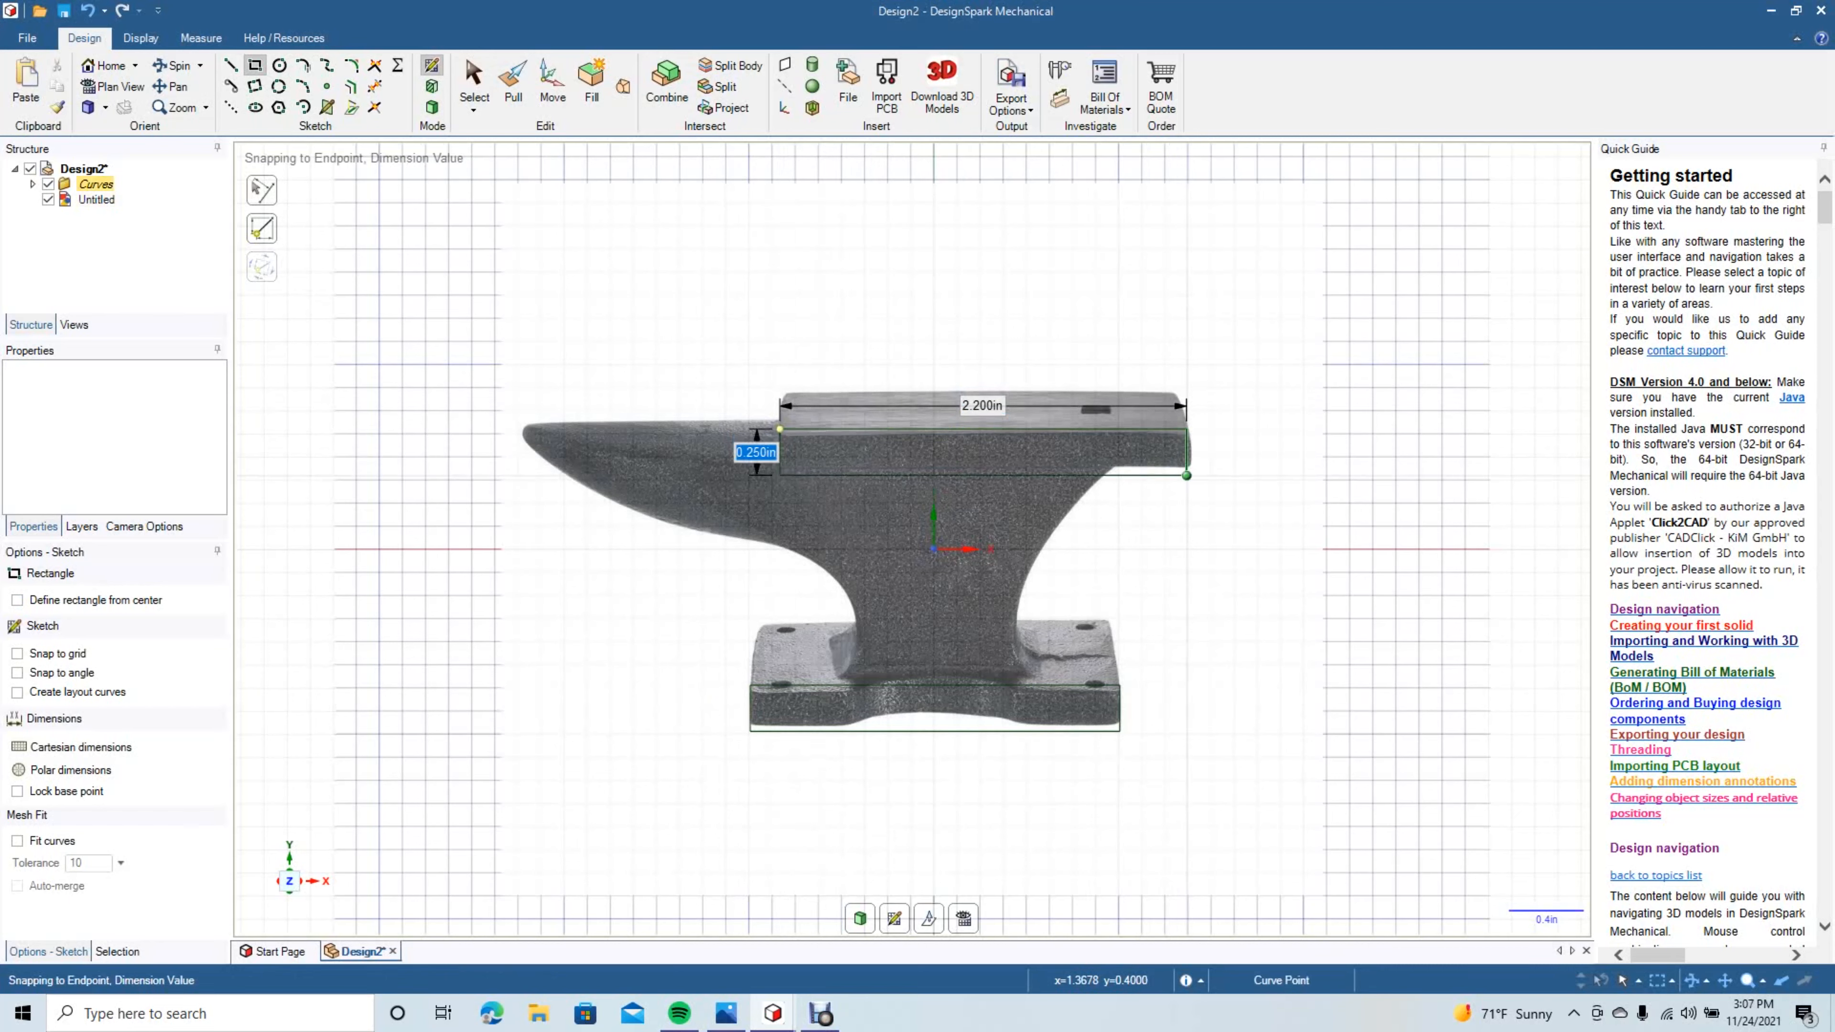
click(474, 81)
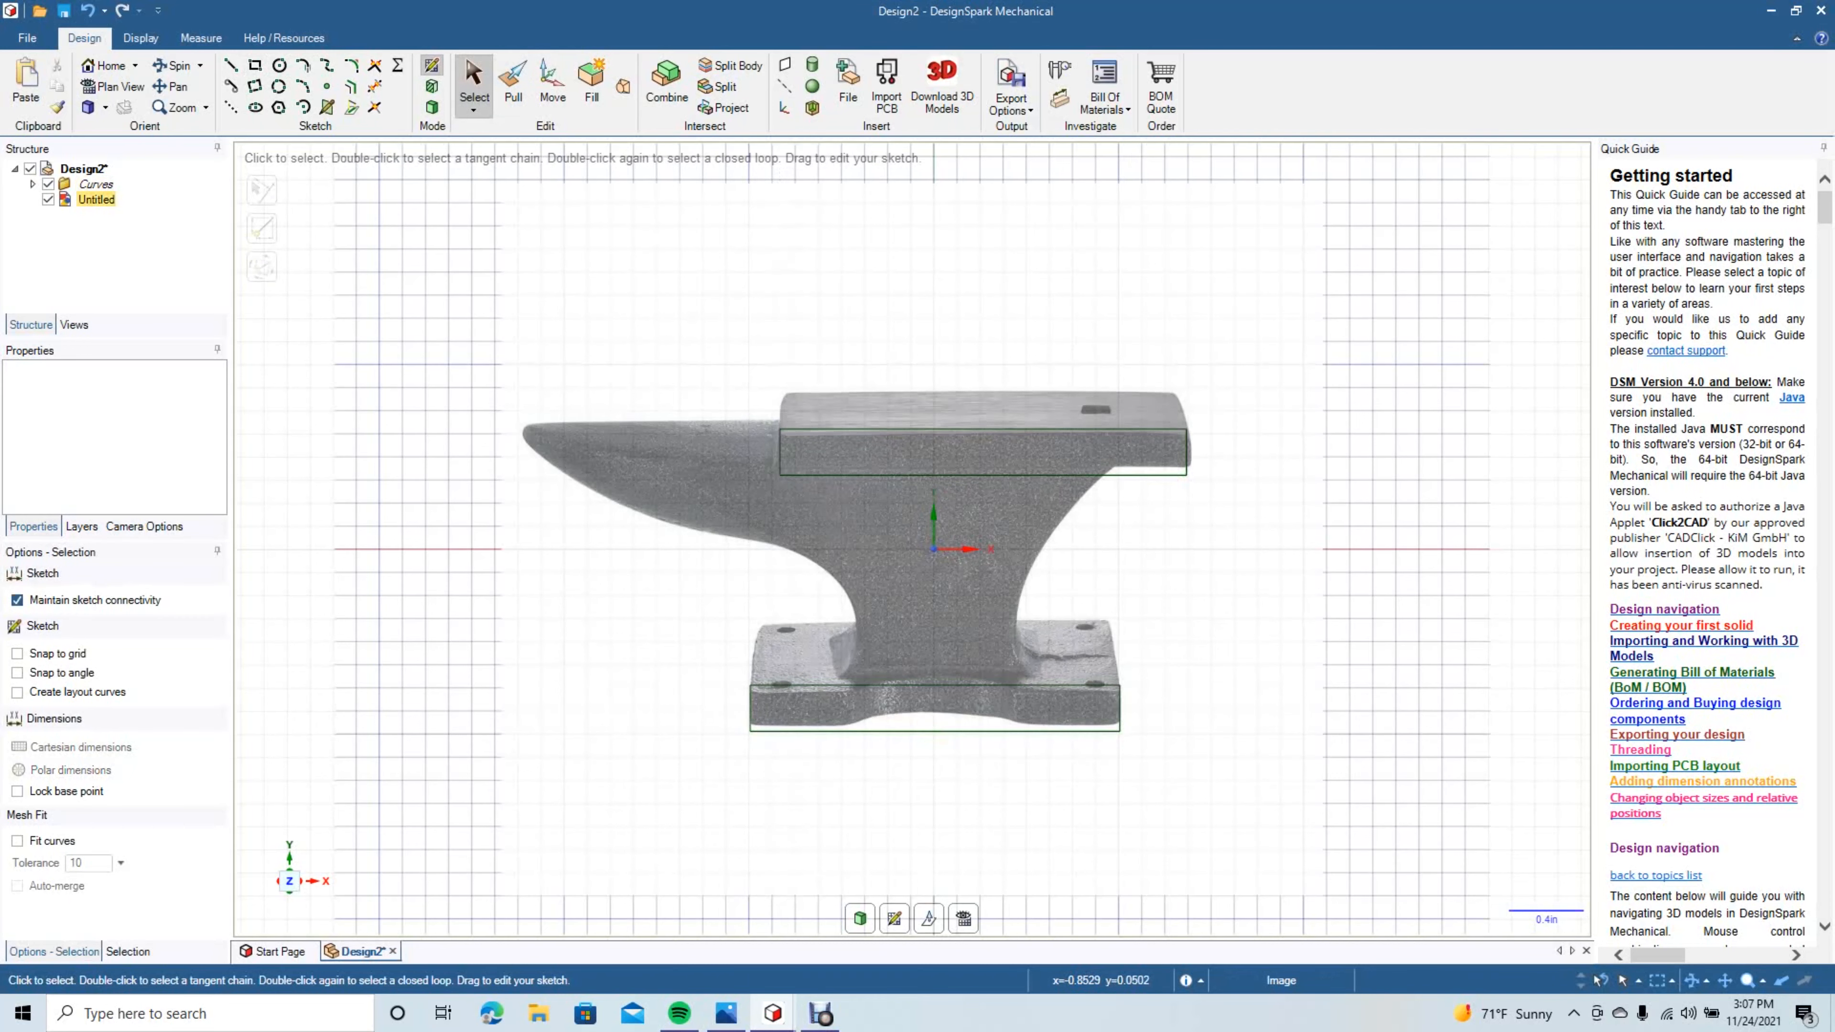
Draw a vertical line down from the top rectangle's lower corner on the horn side, ending just below the horn's underside.
click(230, 65)
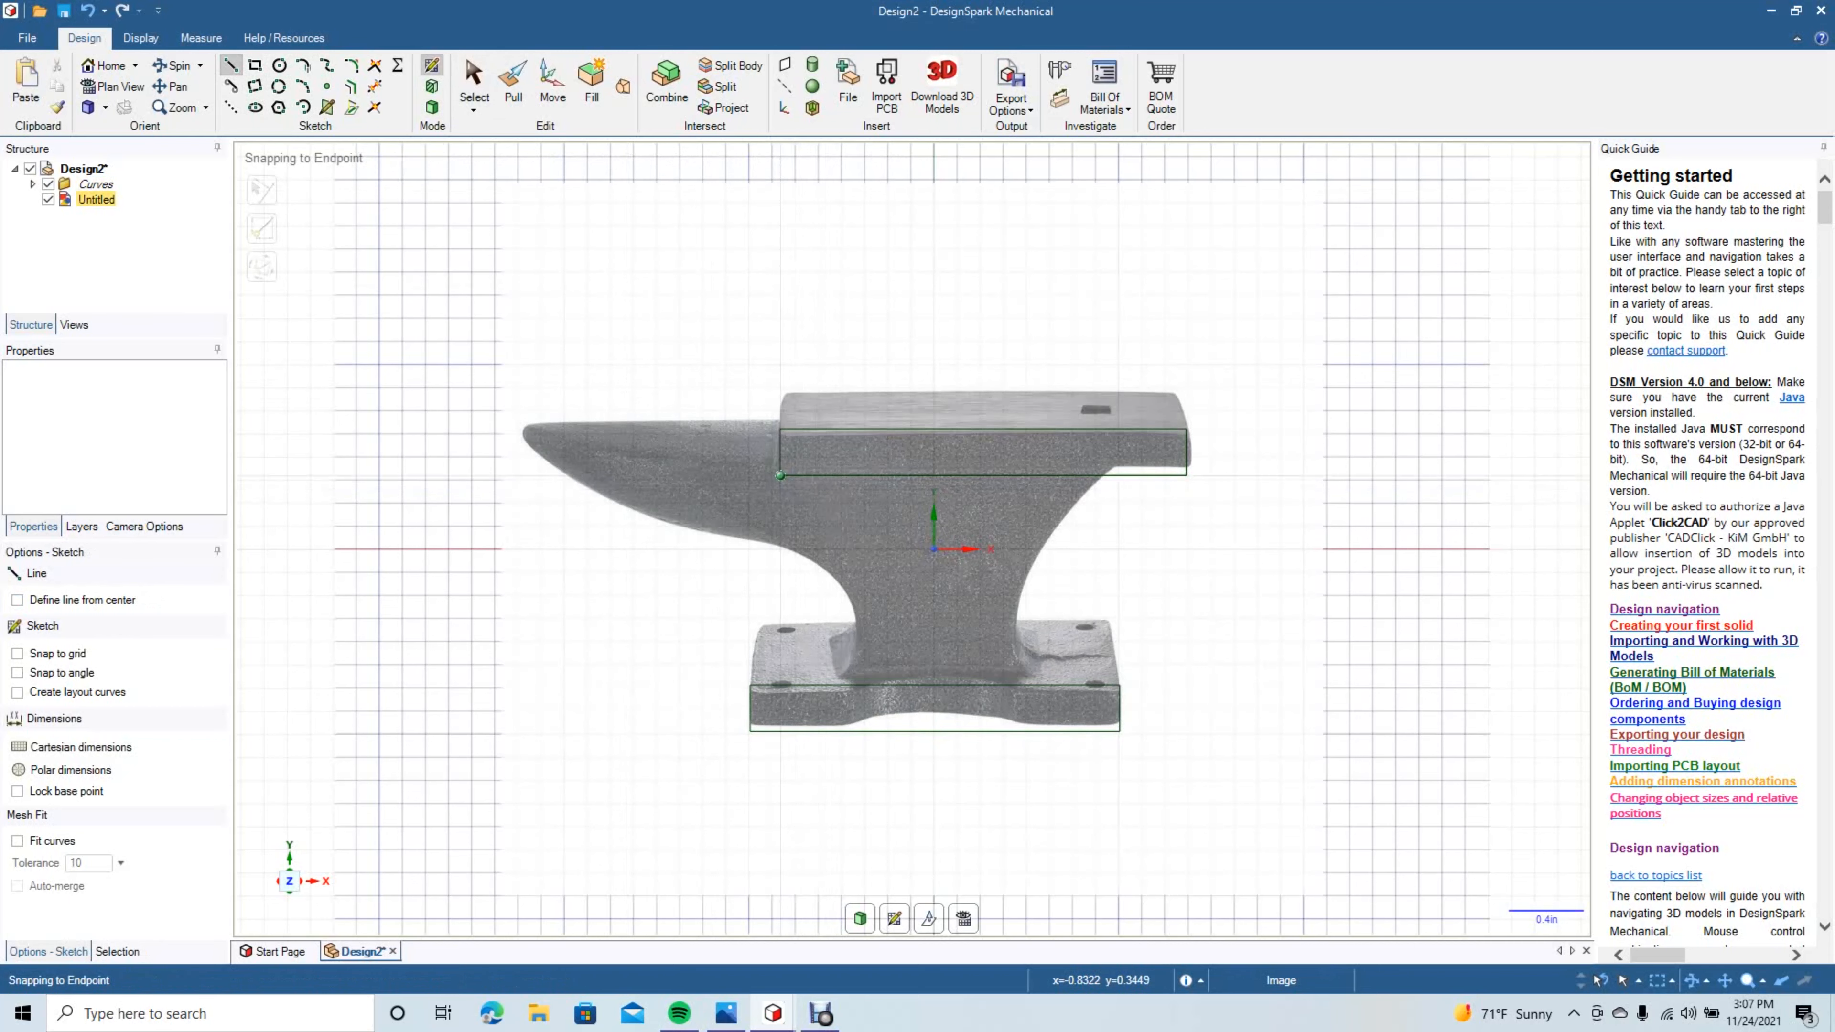
click(780, 475)
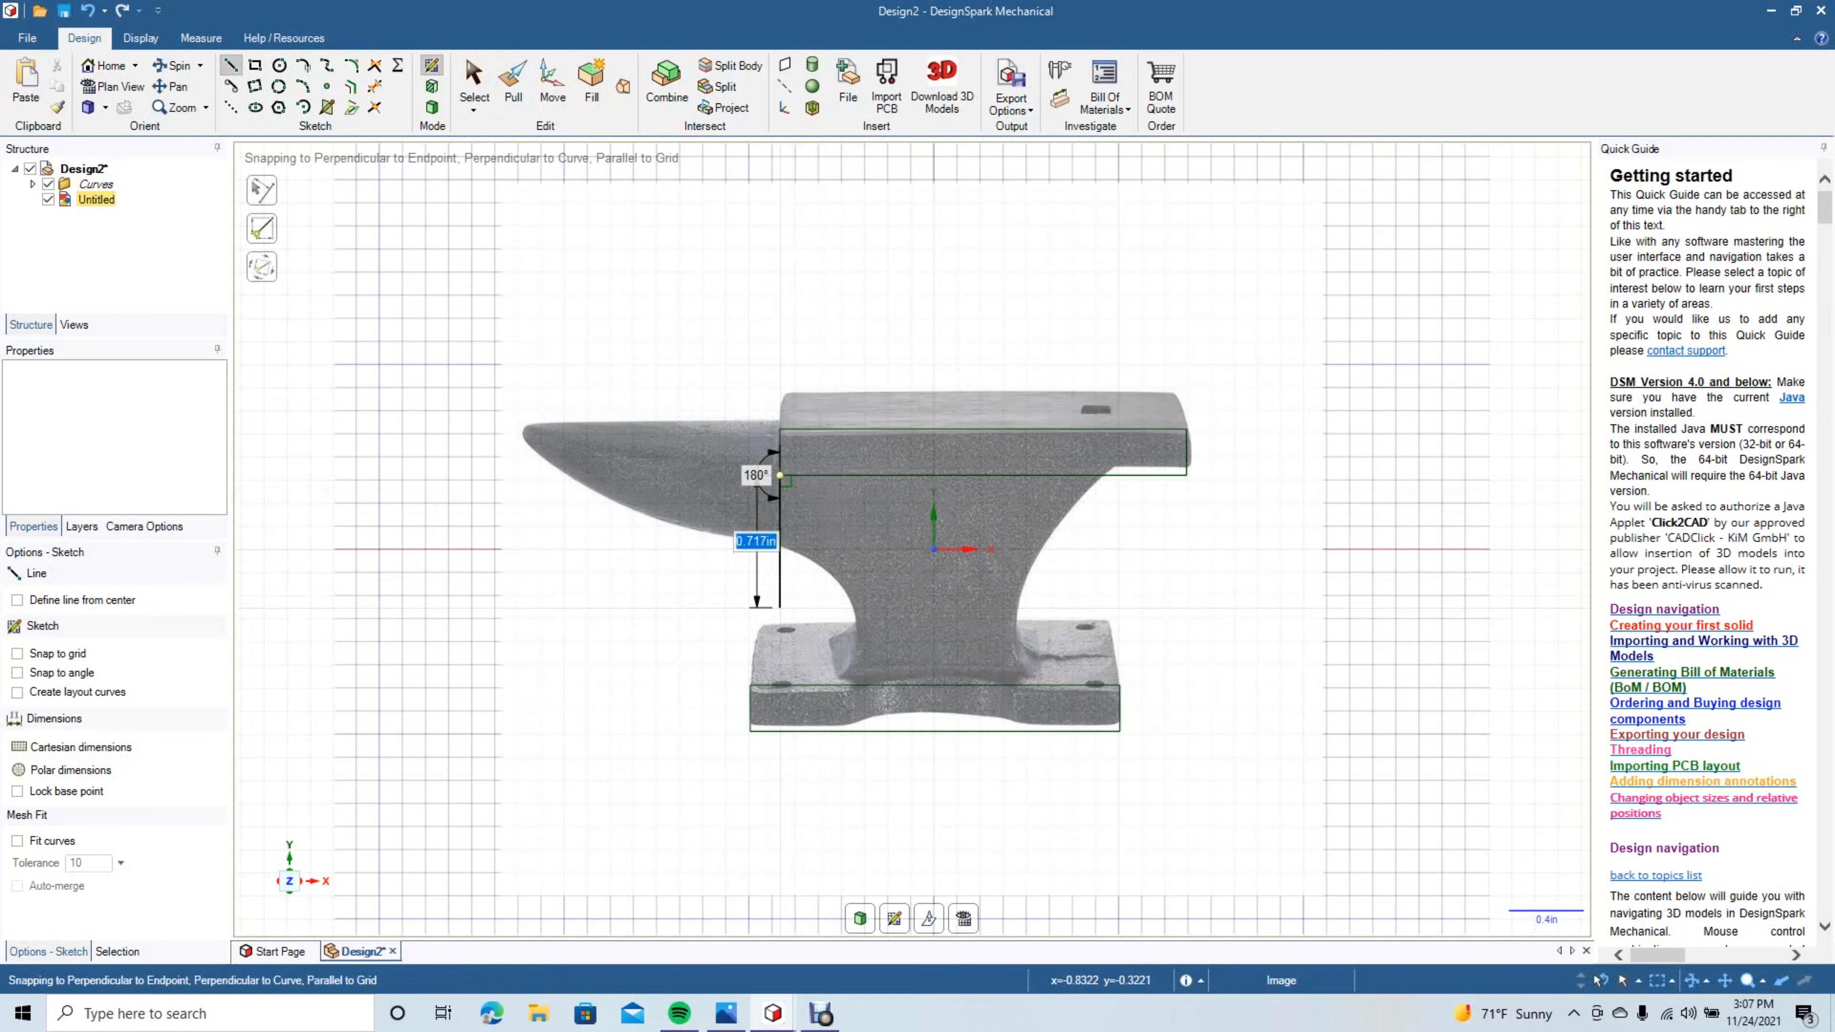
click(779, 582)
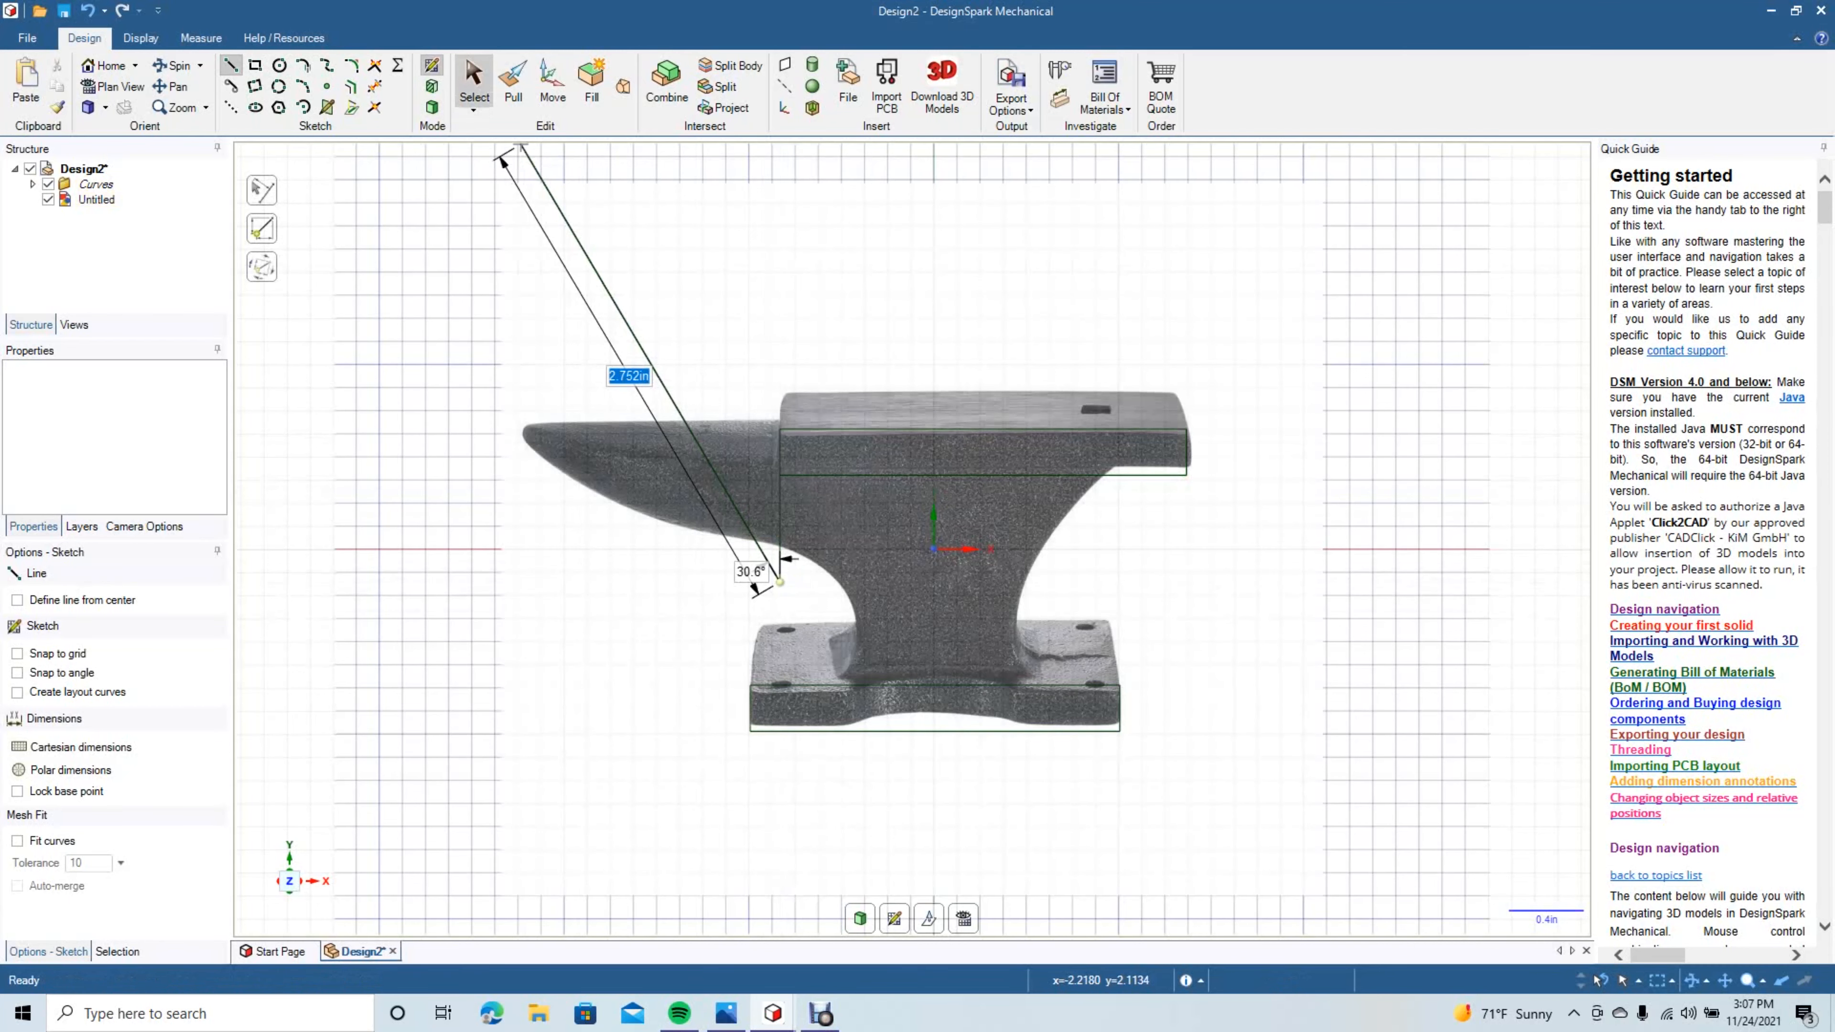
click(474, 81)
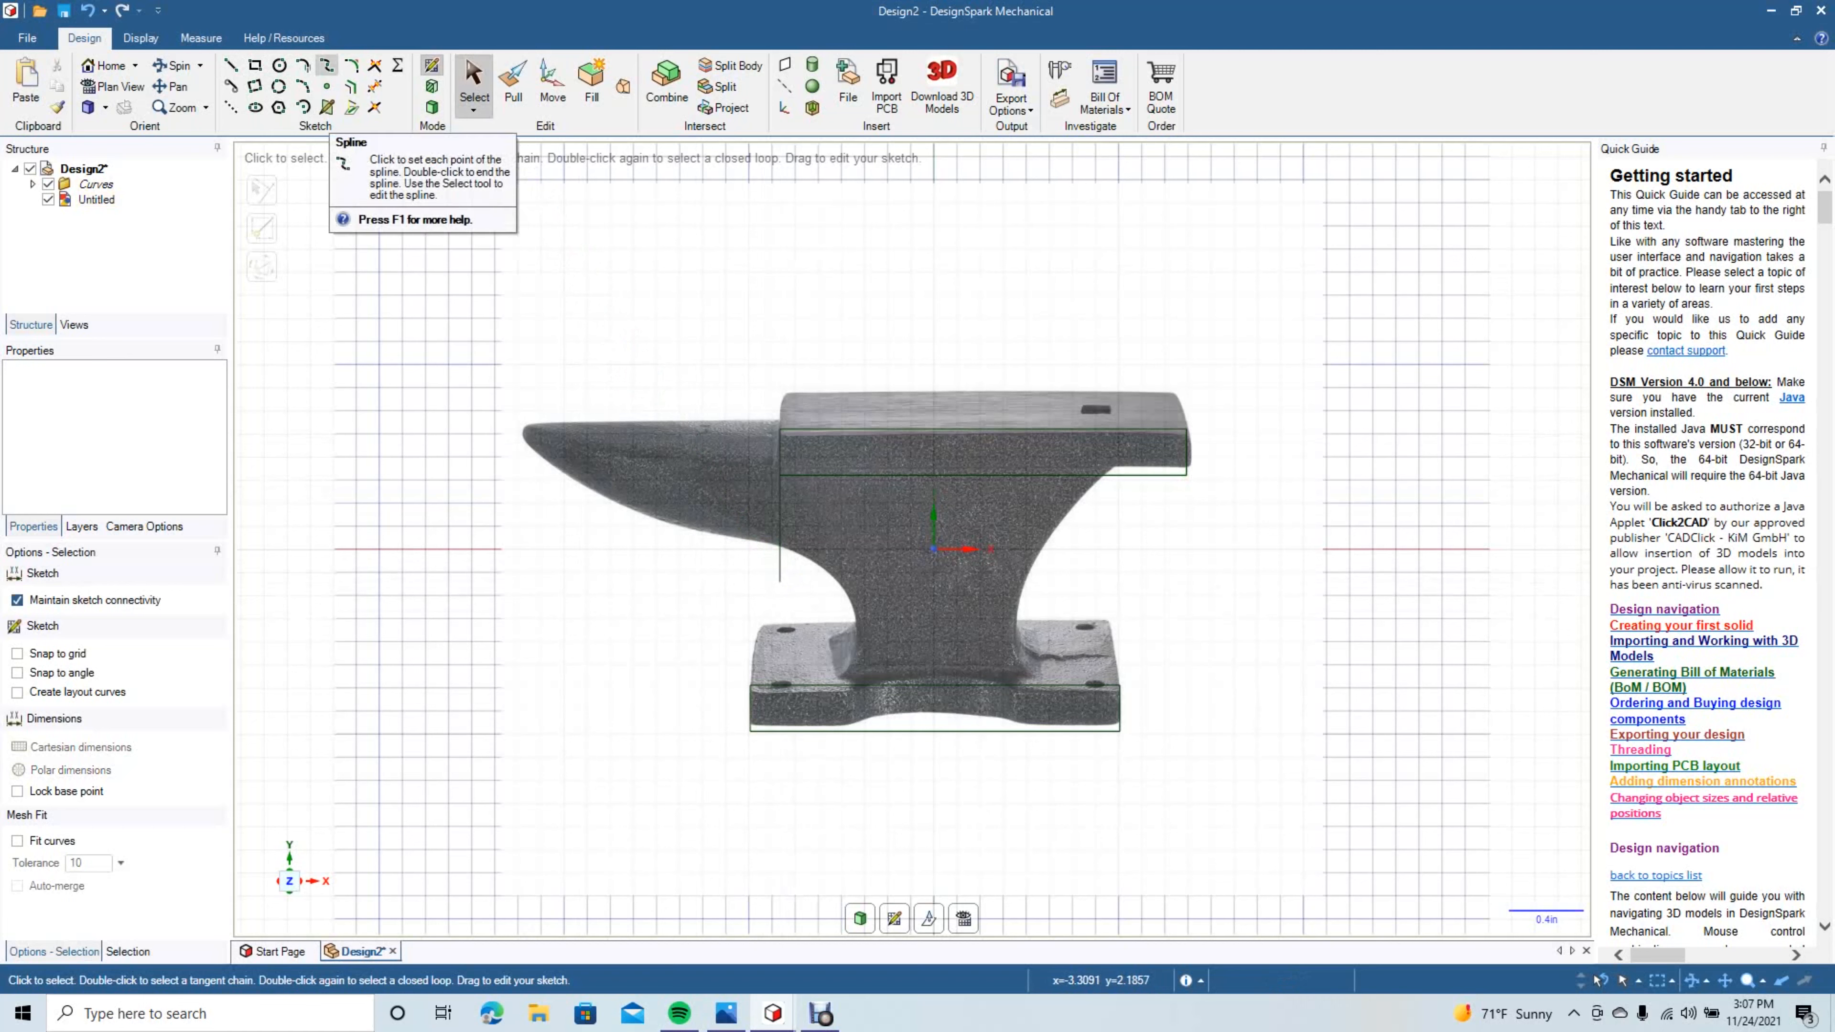
Trace the horn-side curve of the anvil's waist with a spline from the vertical line down to the base rectangle's upper edge.
click(327, 66)
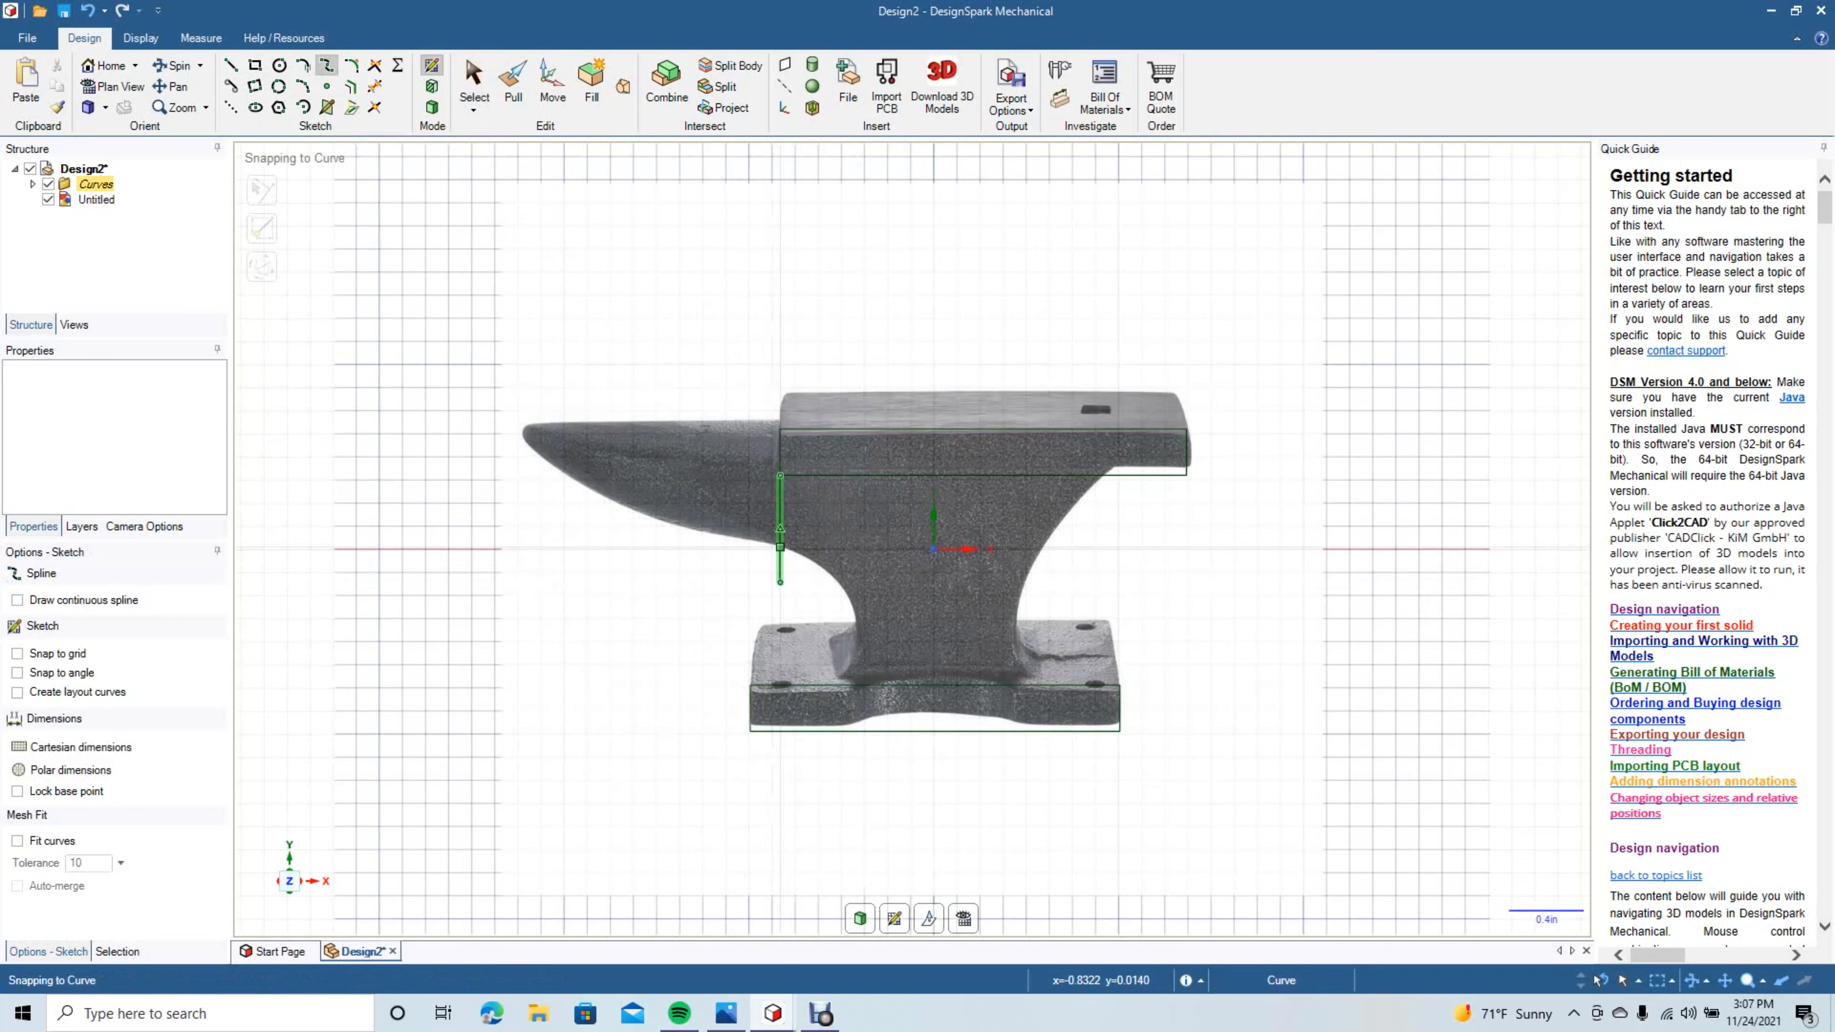
click(781, 547)
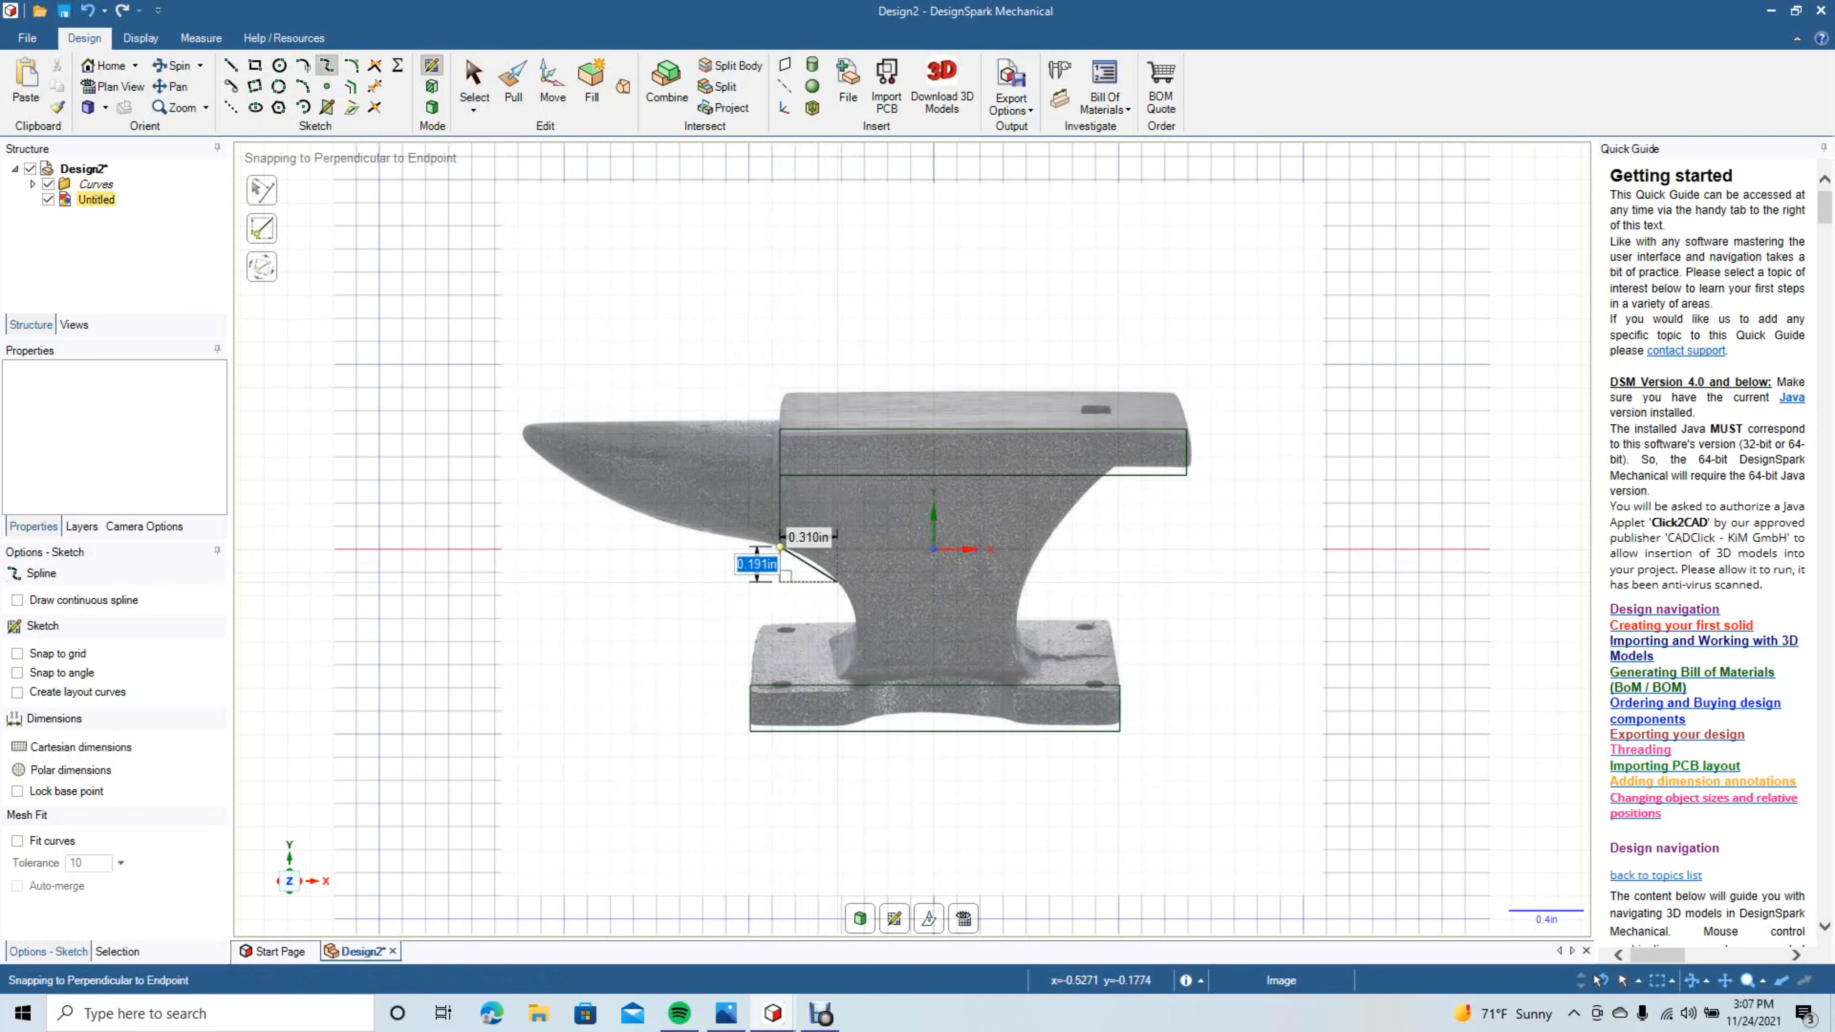
click(839, 581)
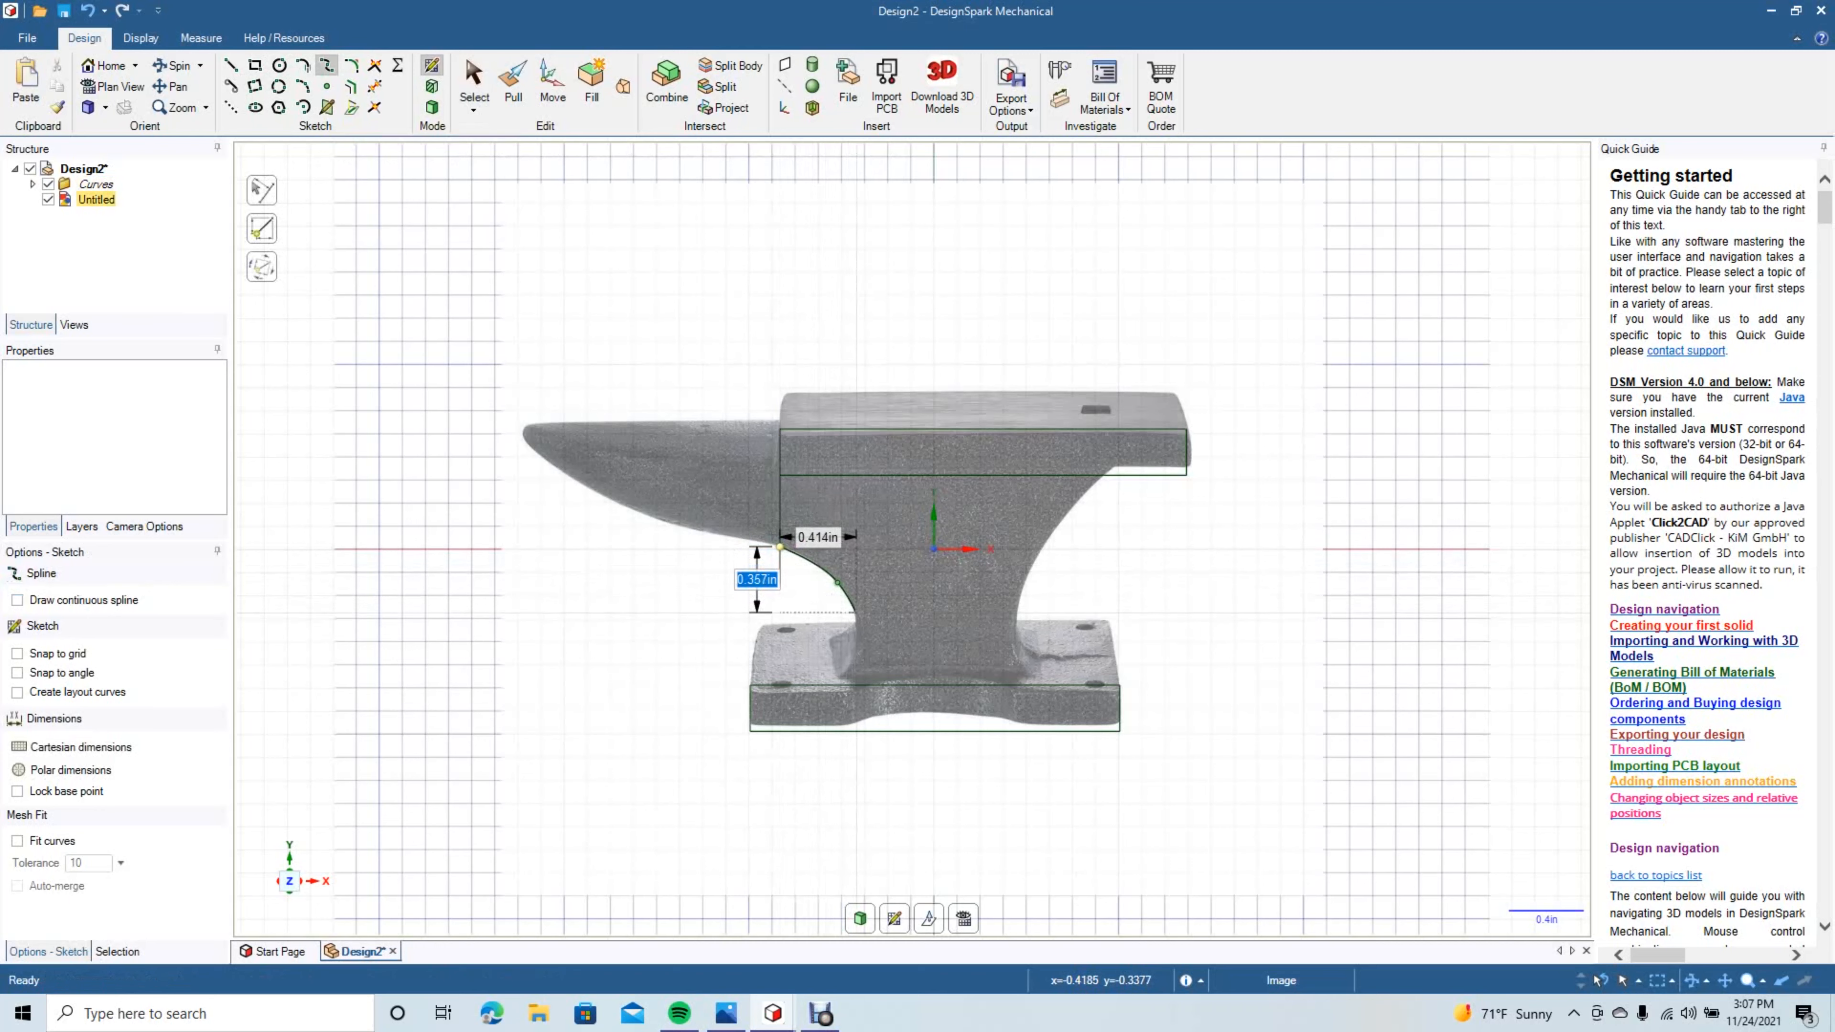
click(857, 615)
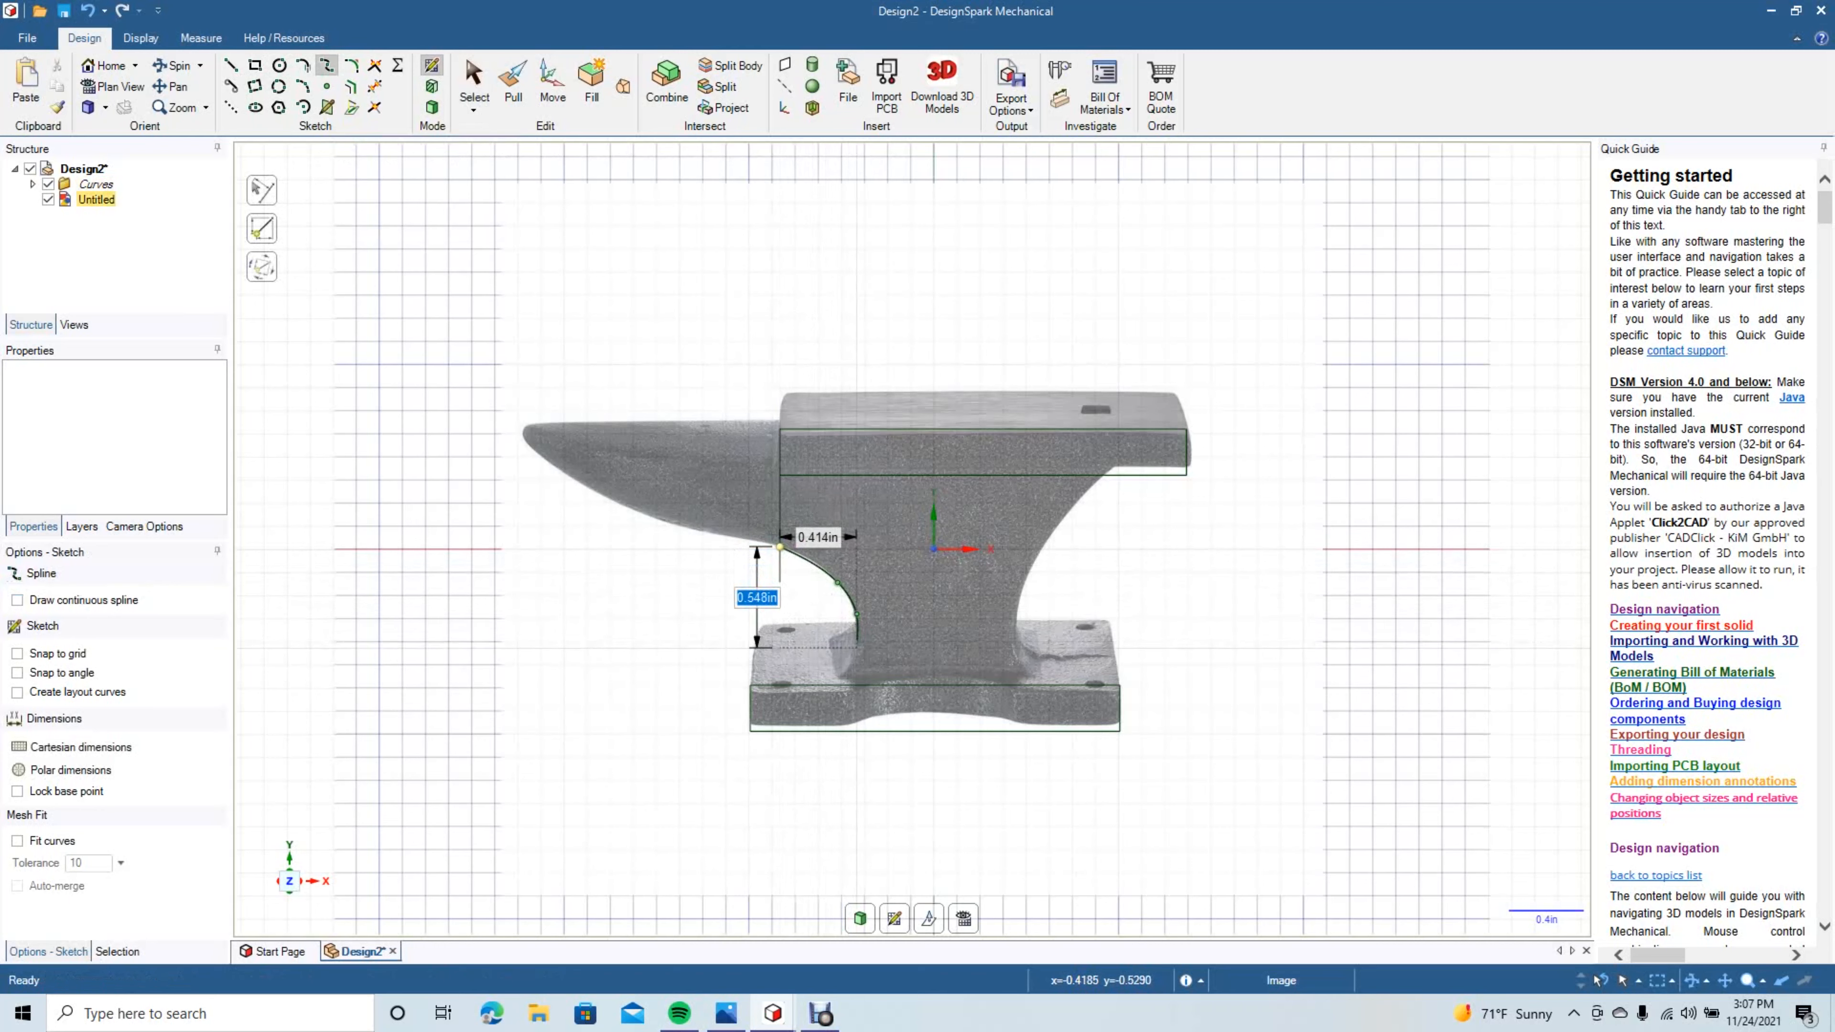
click(855, 650)
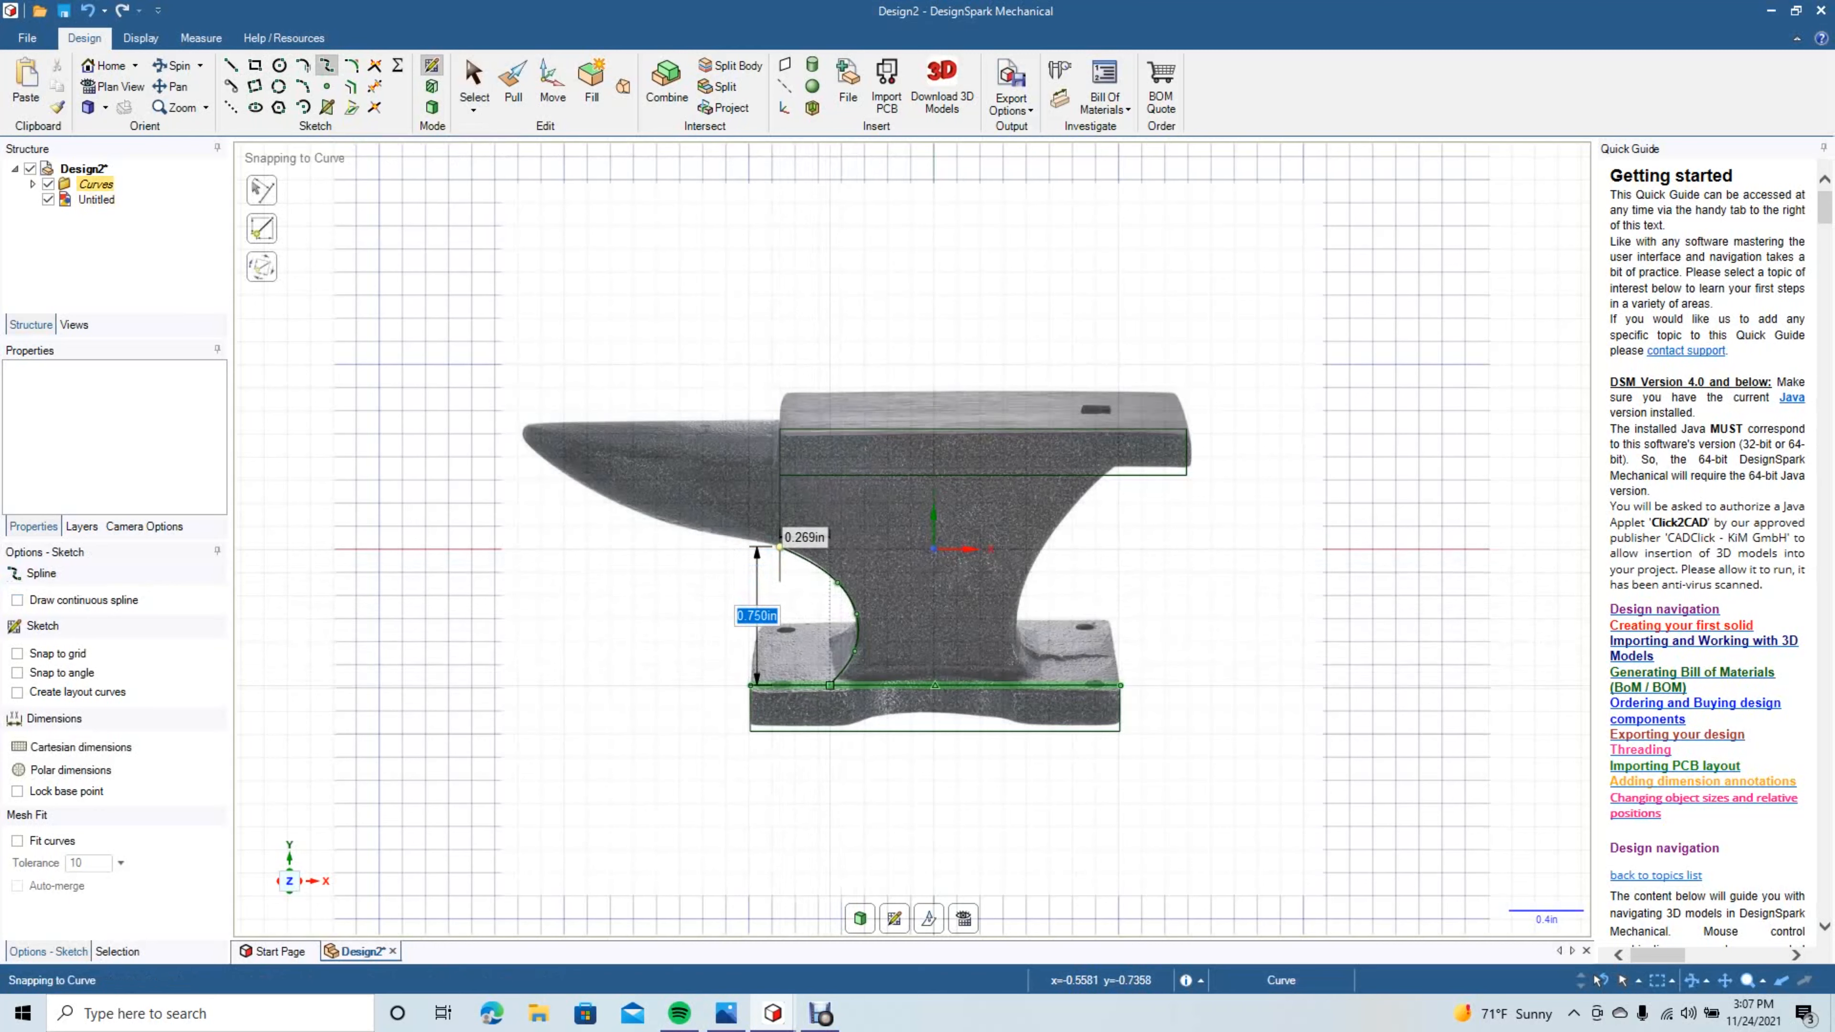
click(831, 685)
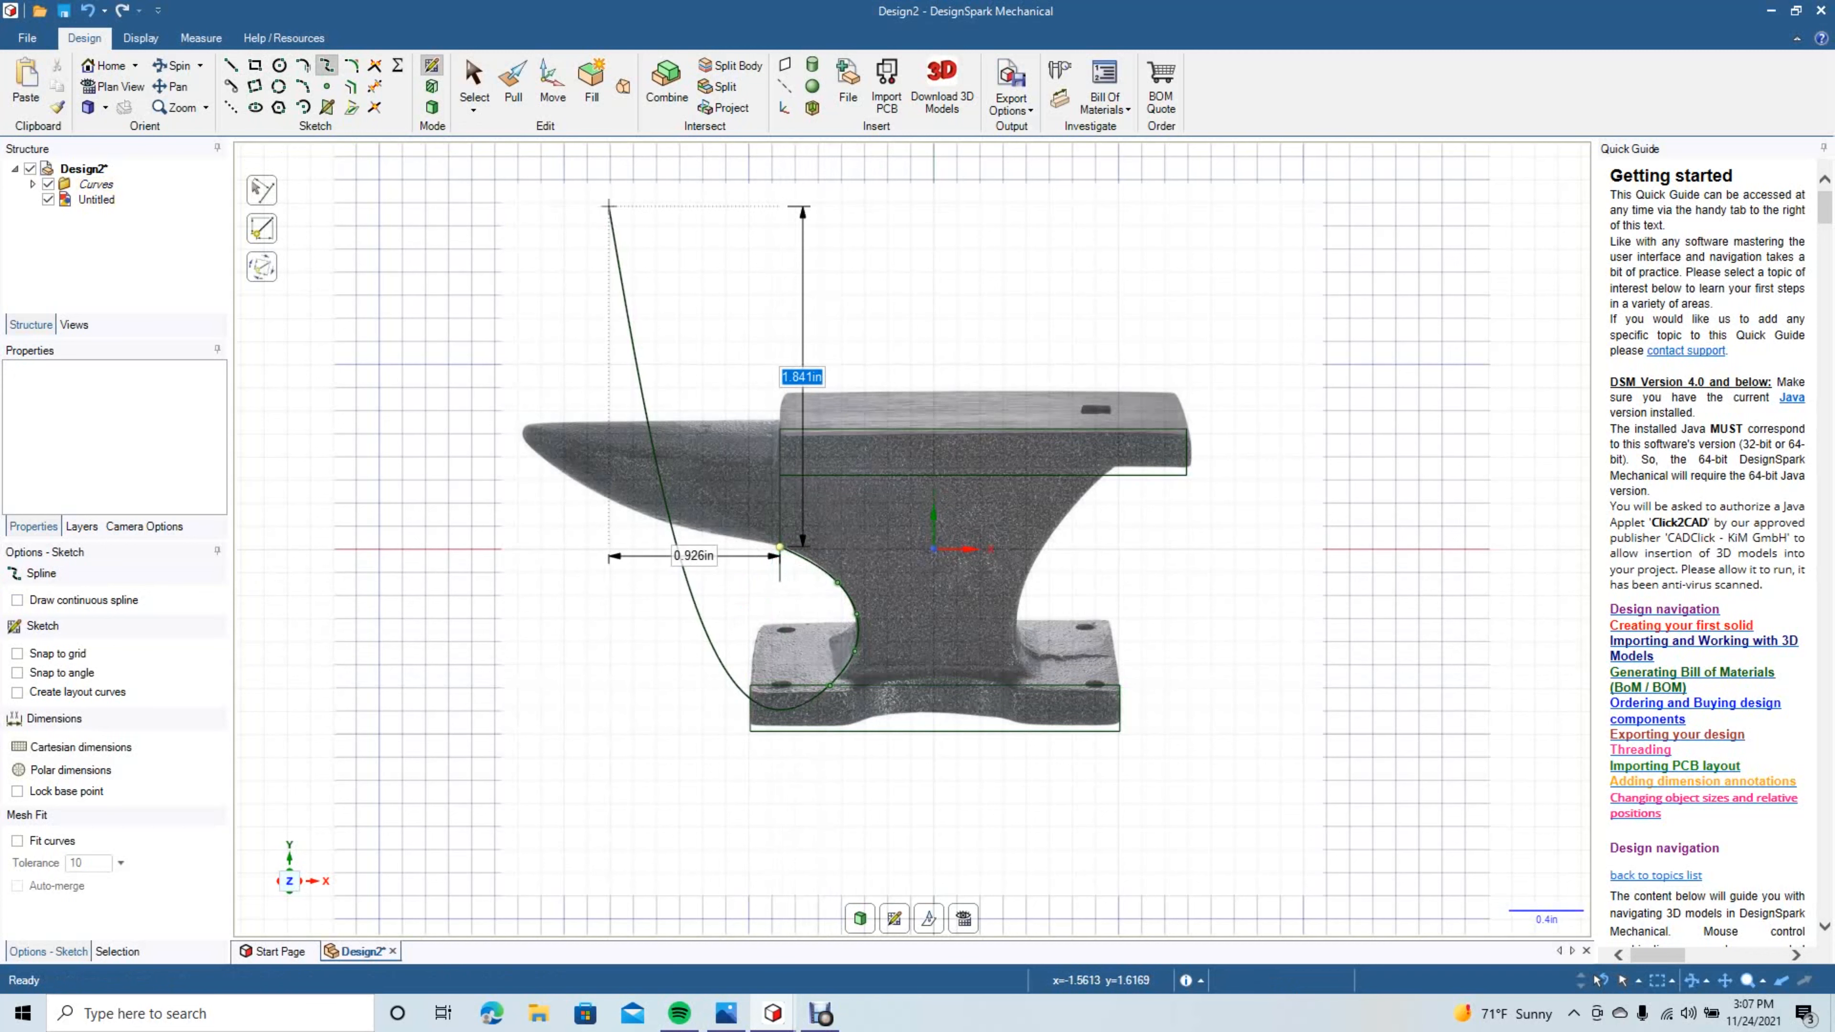
click(474, 84)
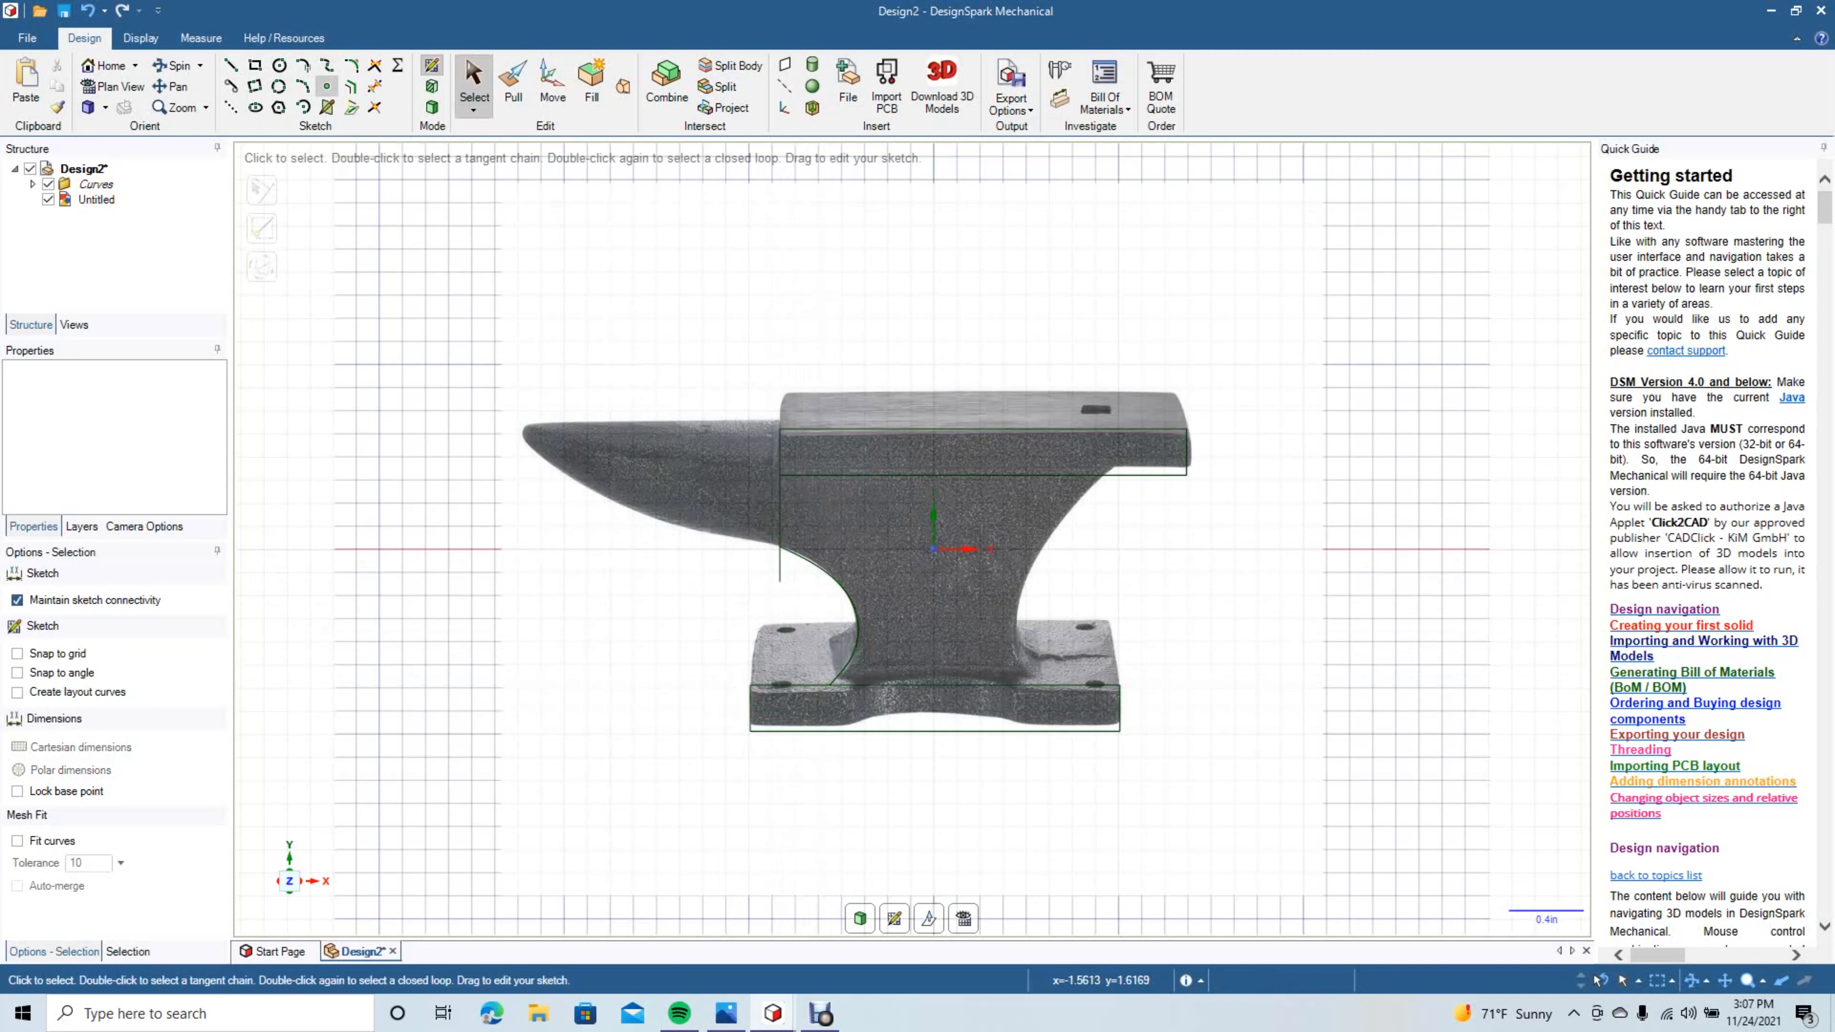
Trace the heel-side curve of the anvil's waist with a spline from the top rectangle's lower edge to the base rectangle's upper edge.
click(327, 65)
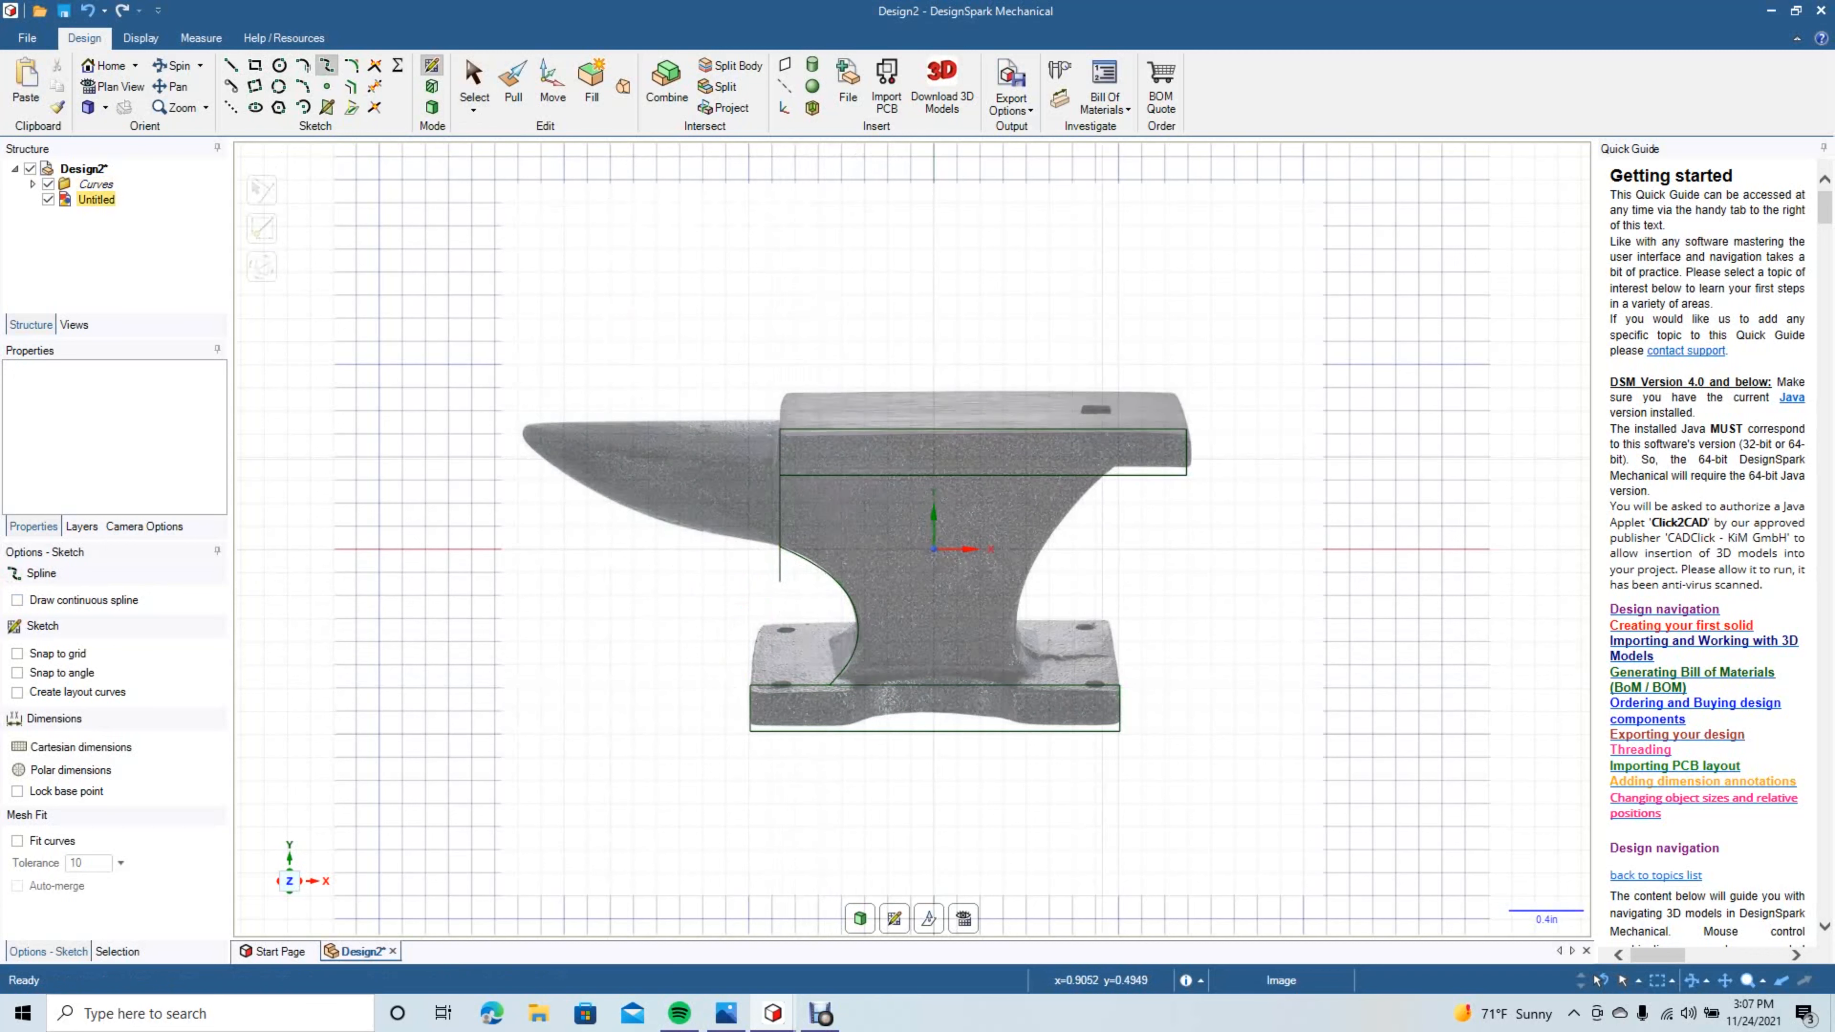
click(1104, 475)
click(1033, 568)
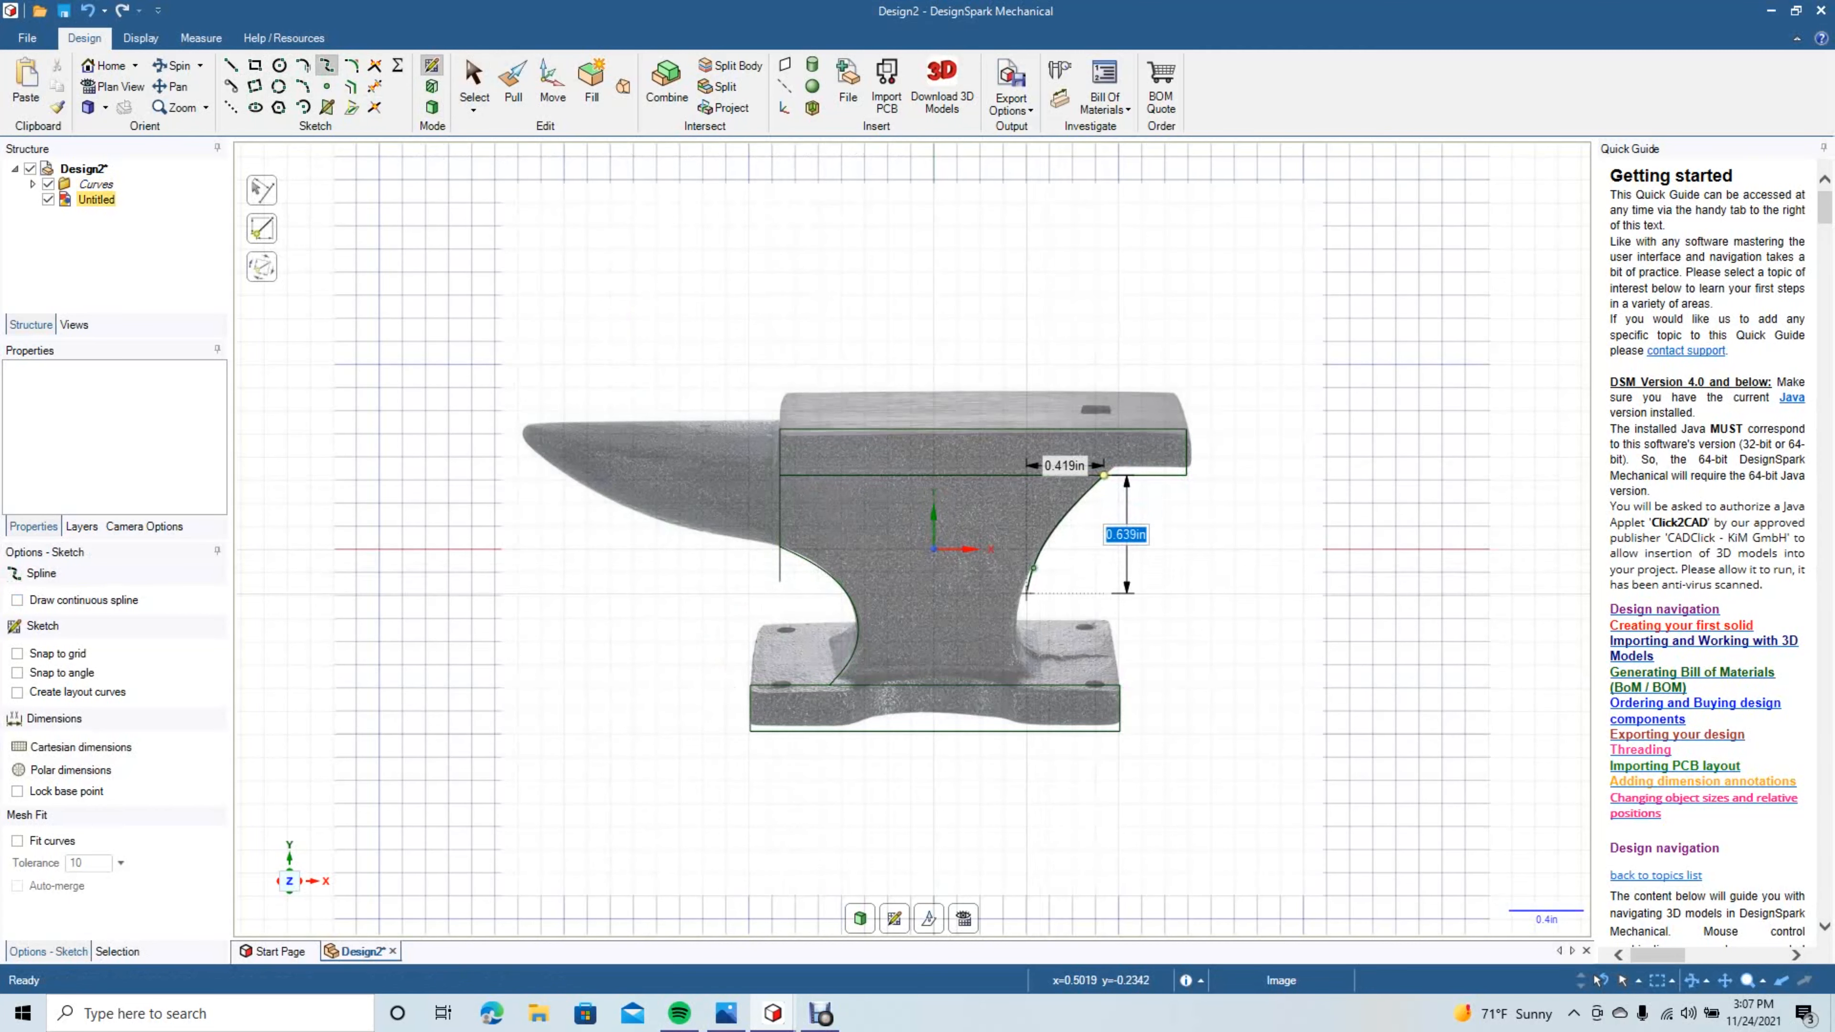
click(1019, 613)
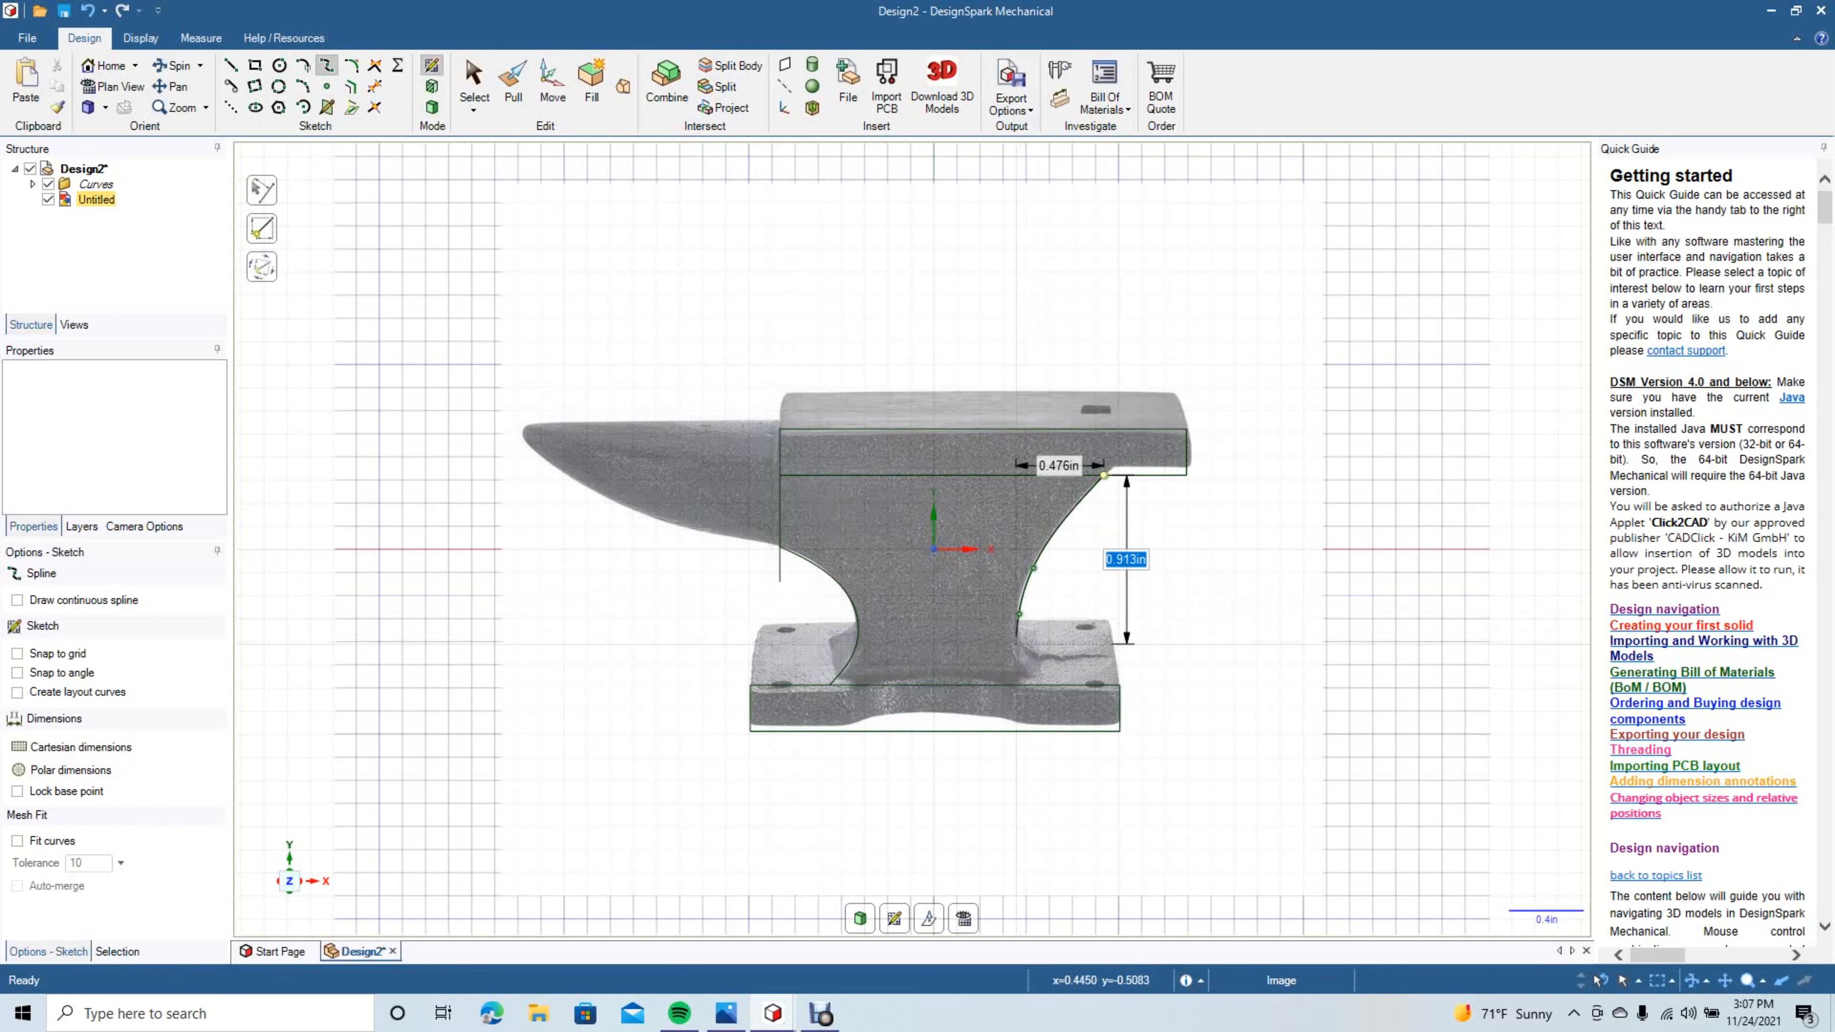
click(1018, 649)
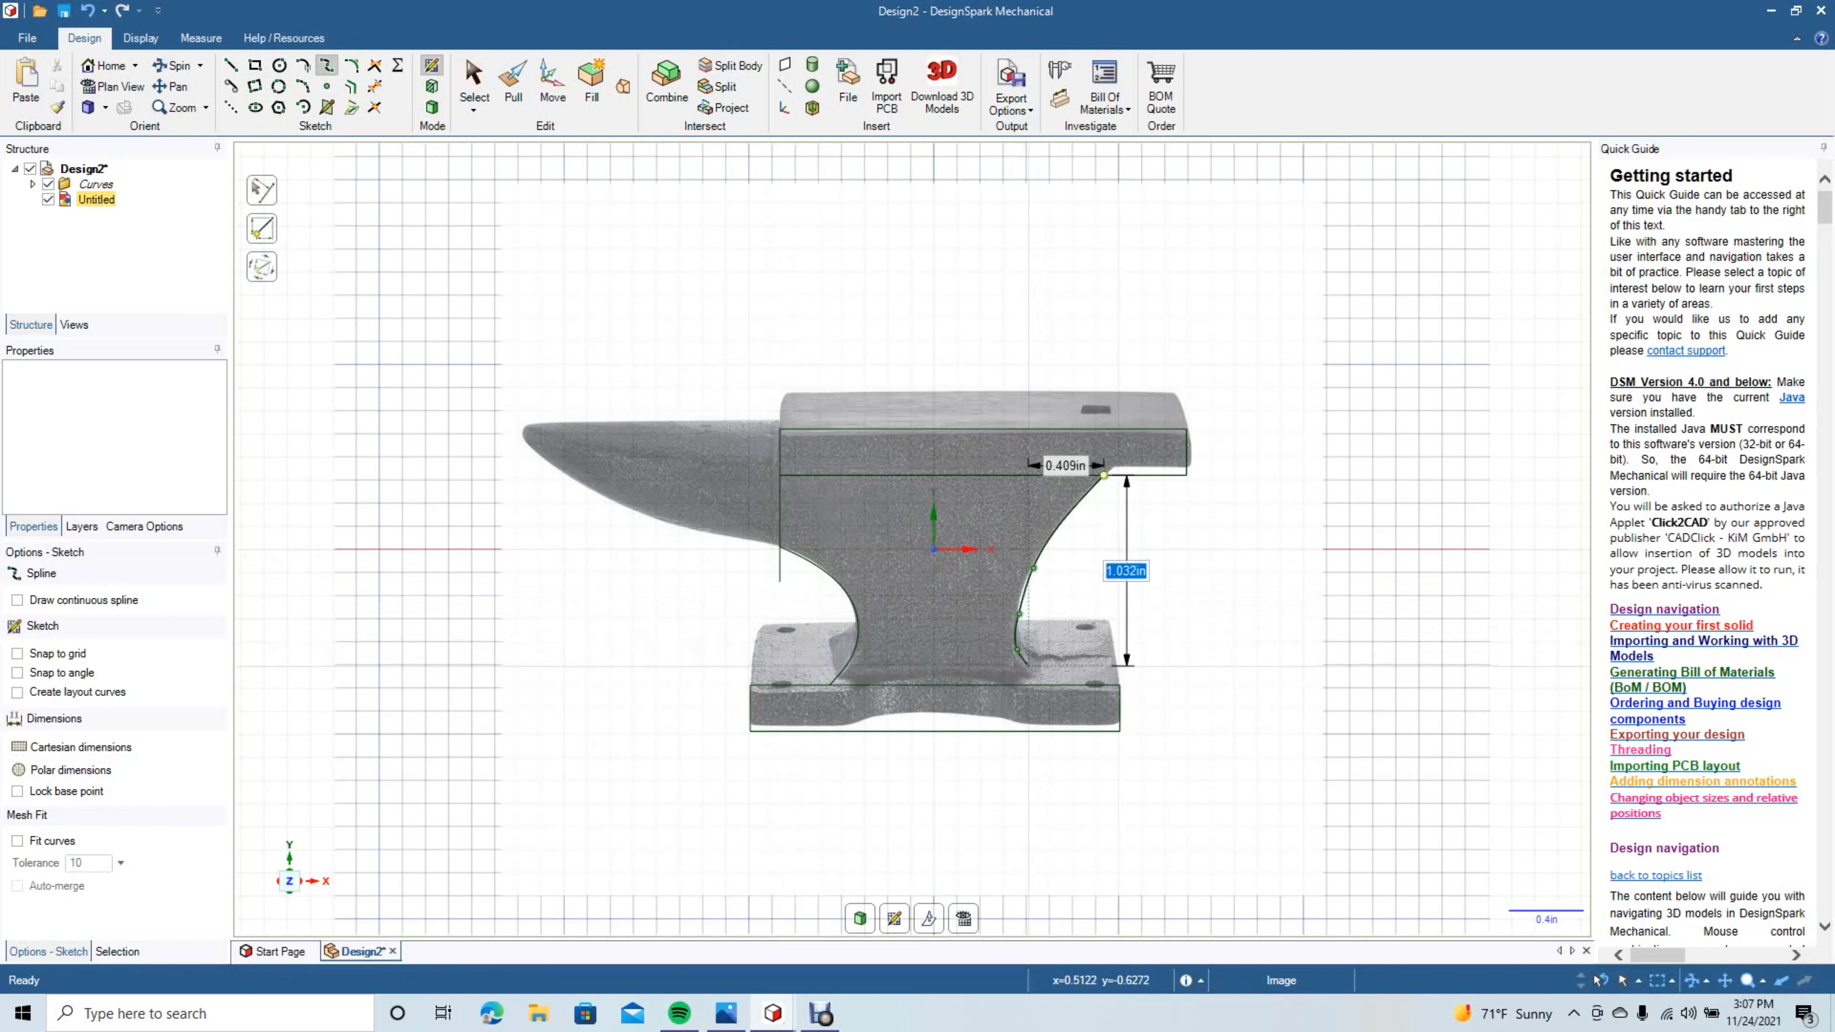
click(1026, 662)
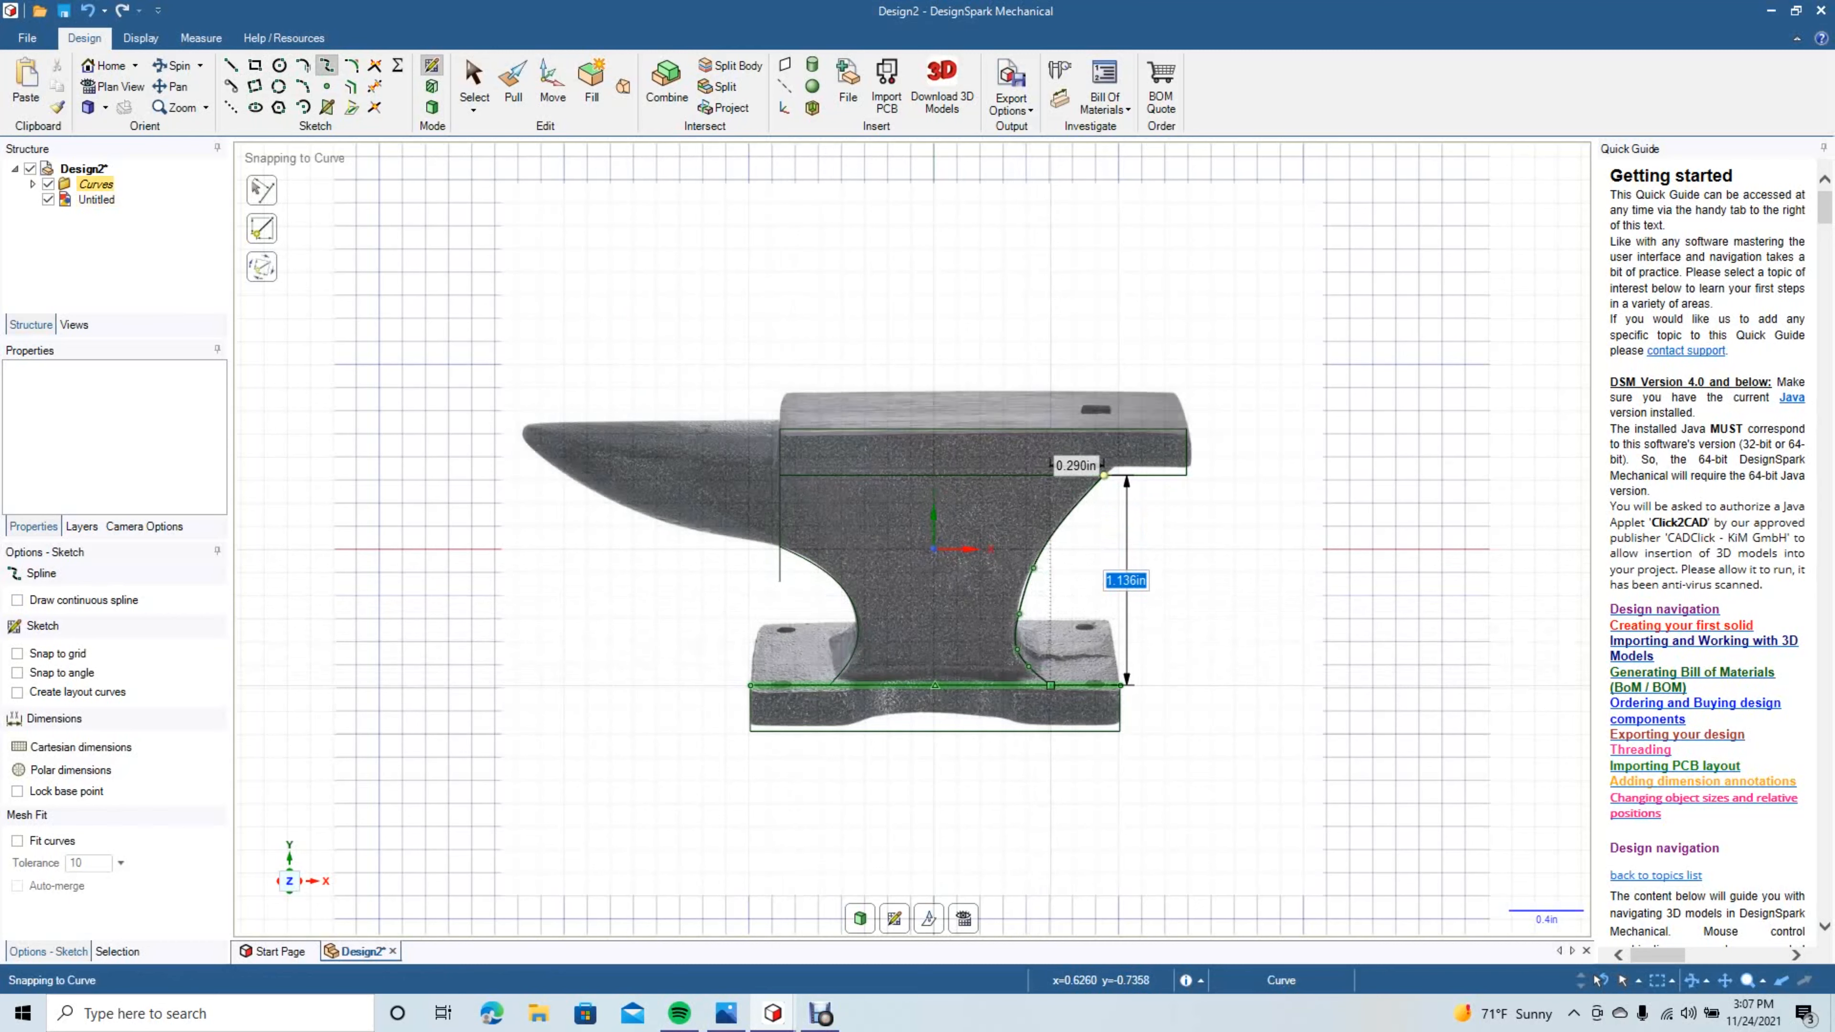
click(1050, 686)
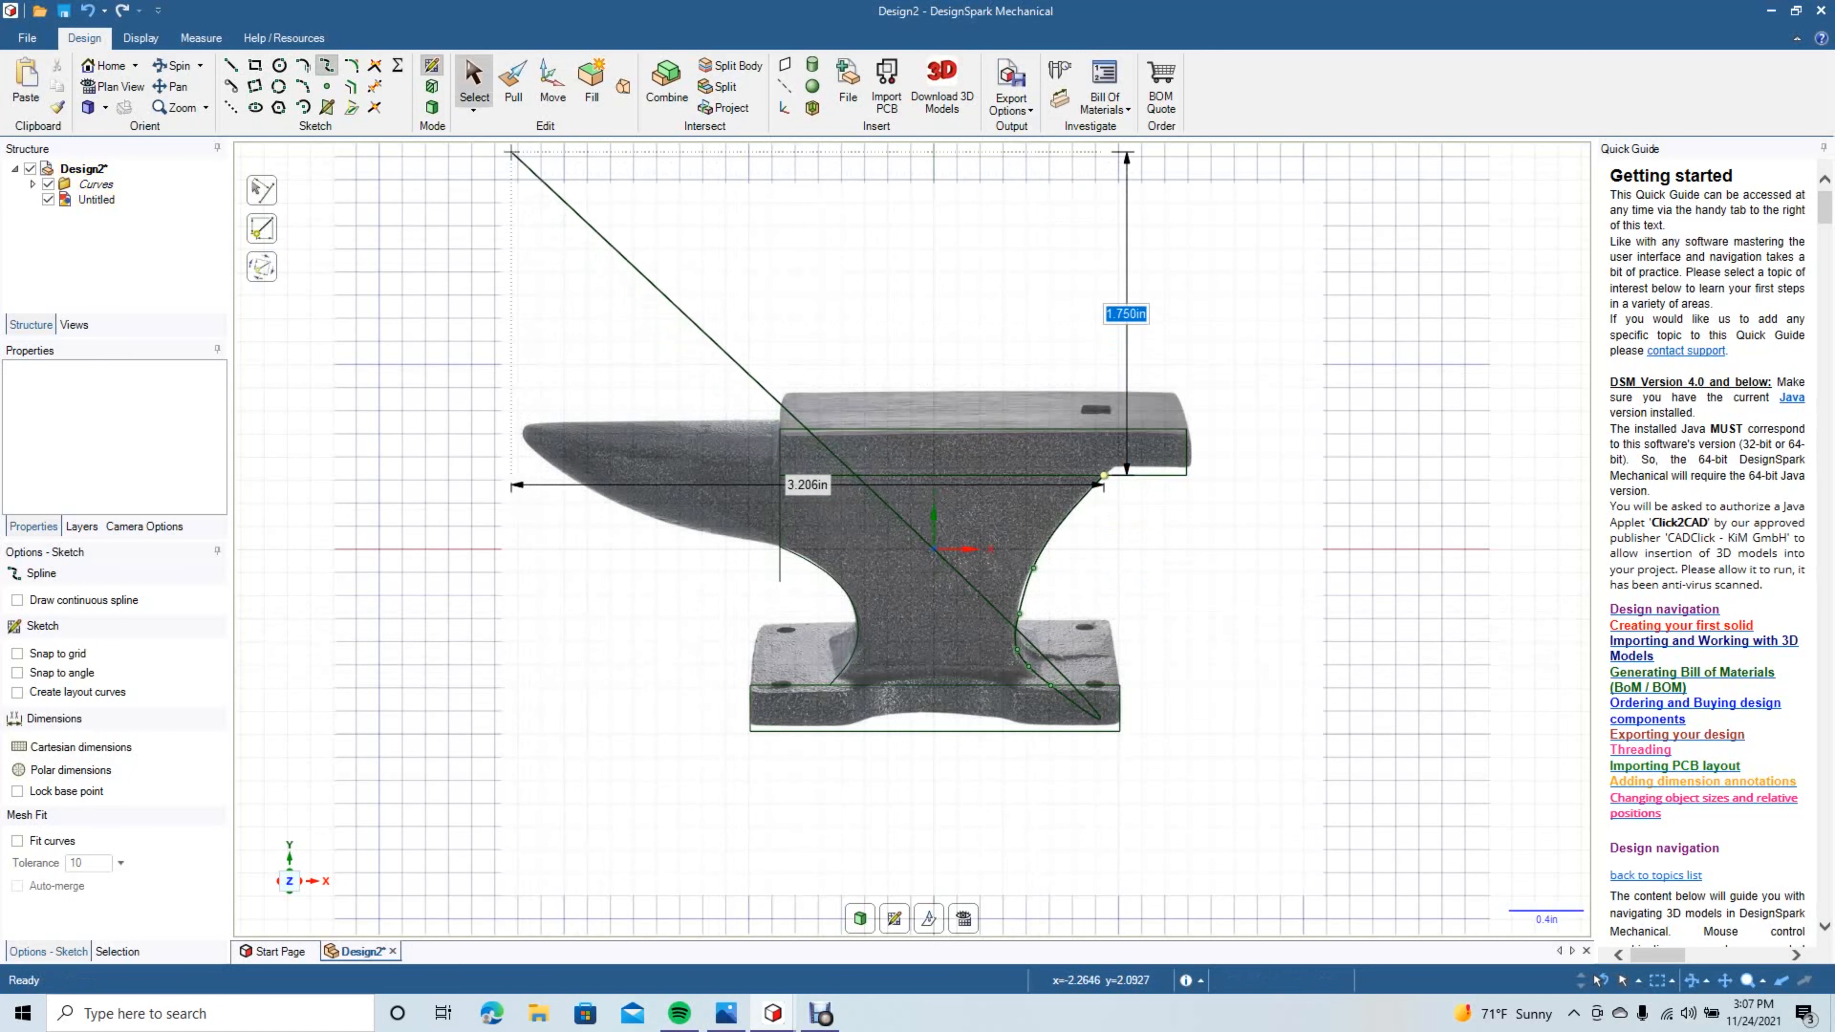
key(Escape)
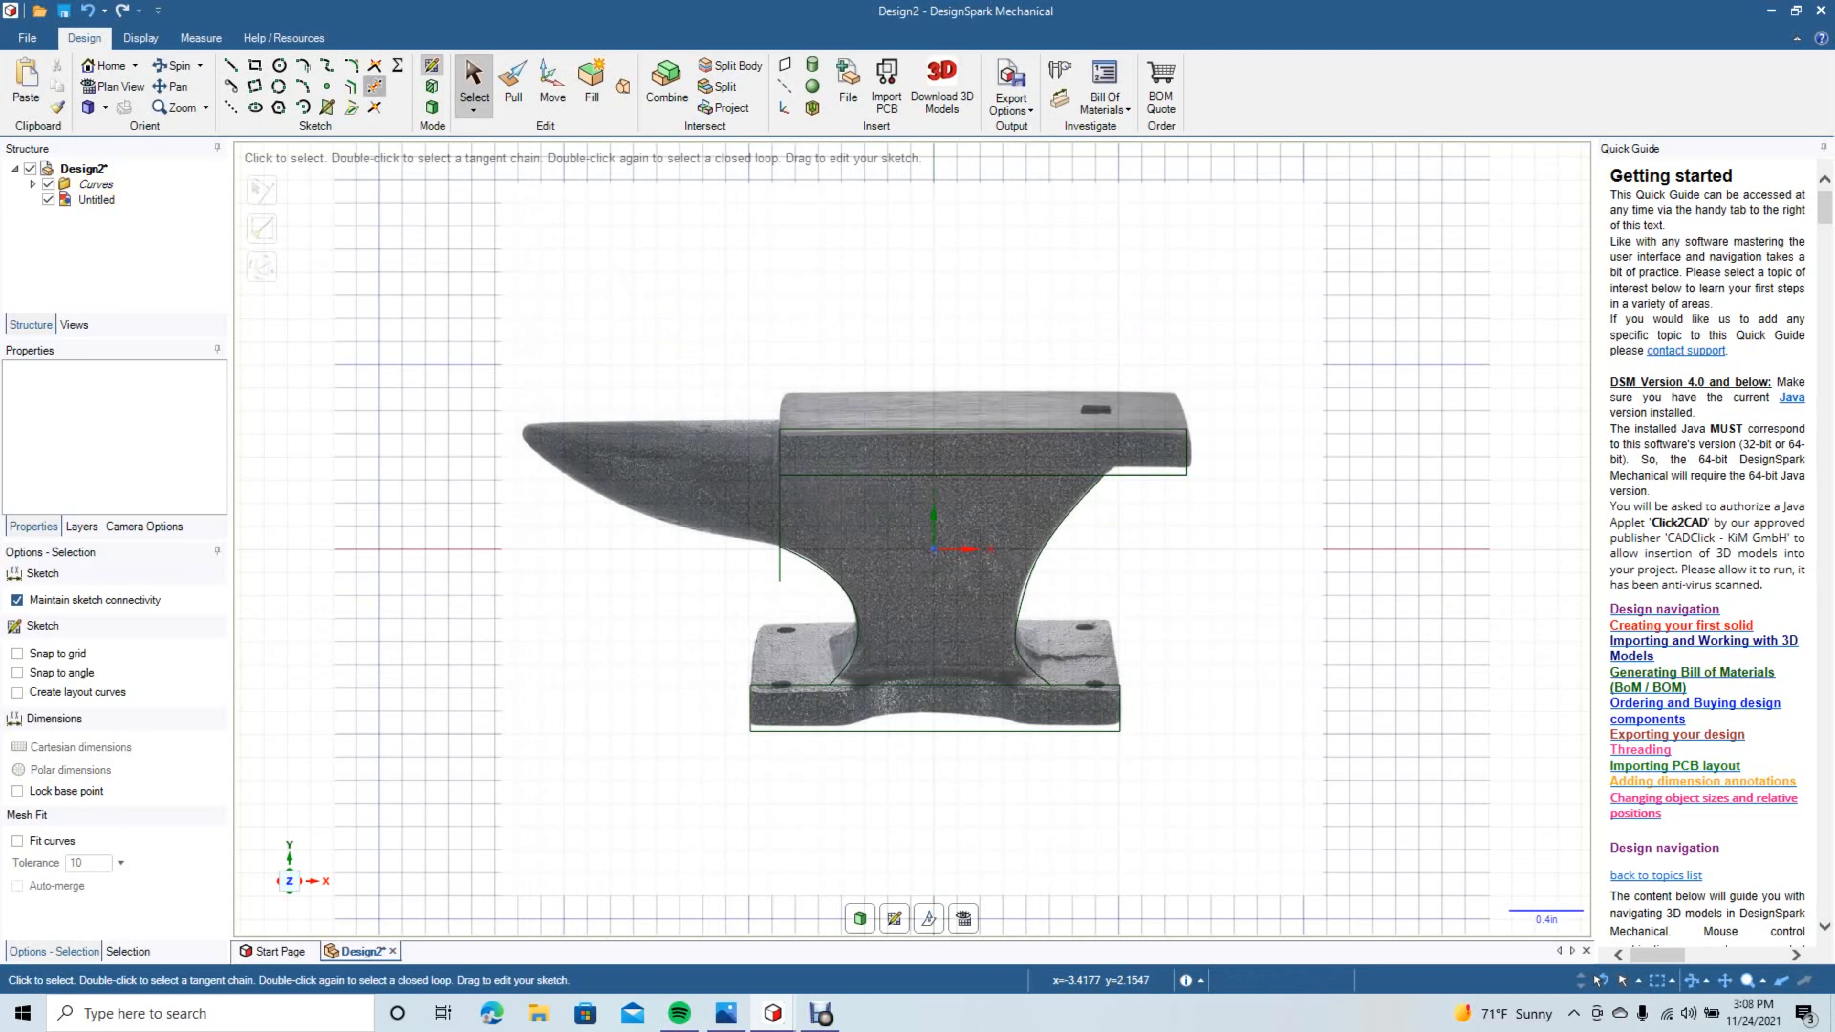
Trim the end of the vertical line that sticks out below the start of the horn-side spline.
click(374, 86)
click(779, 573)
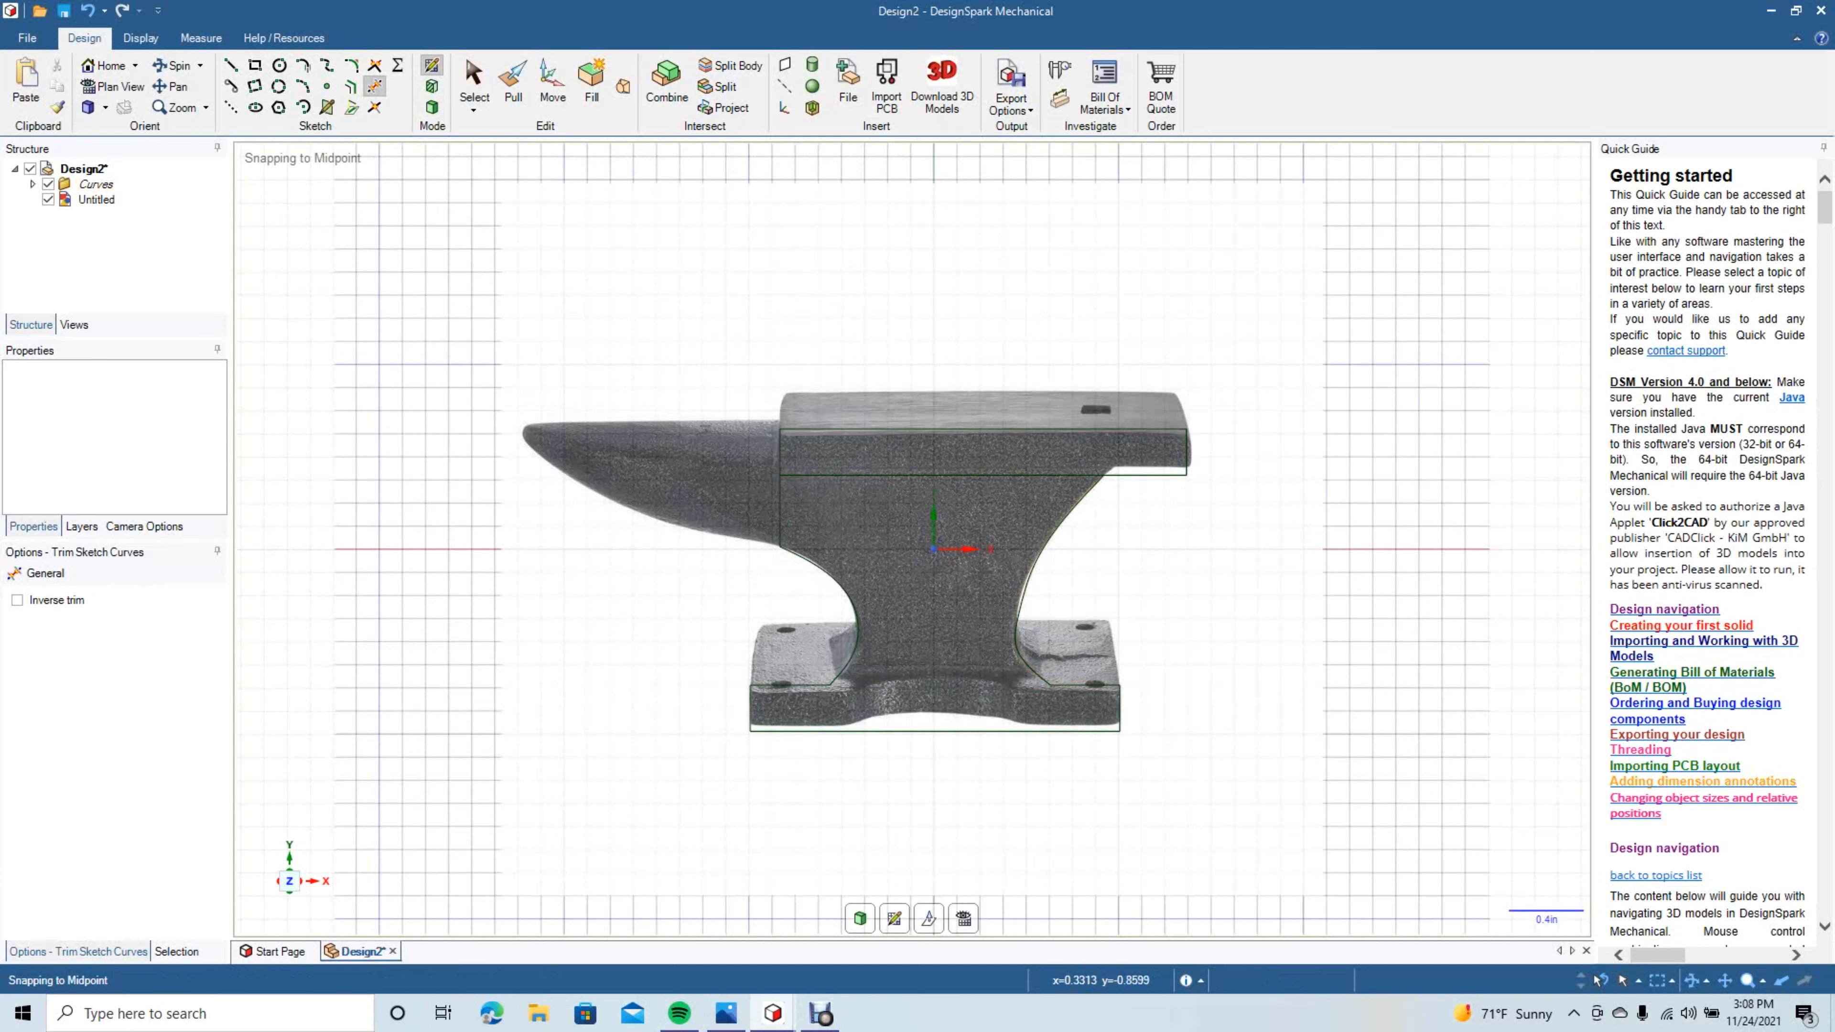
Convert the traced side-profile sketch into surfaces by starting the Pull command.
click(474, 81)
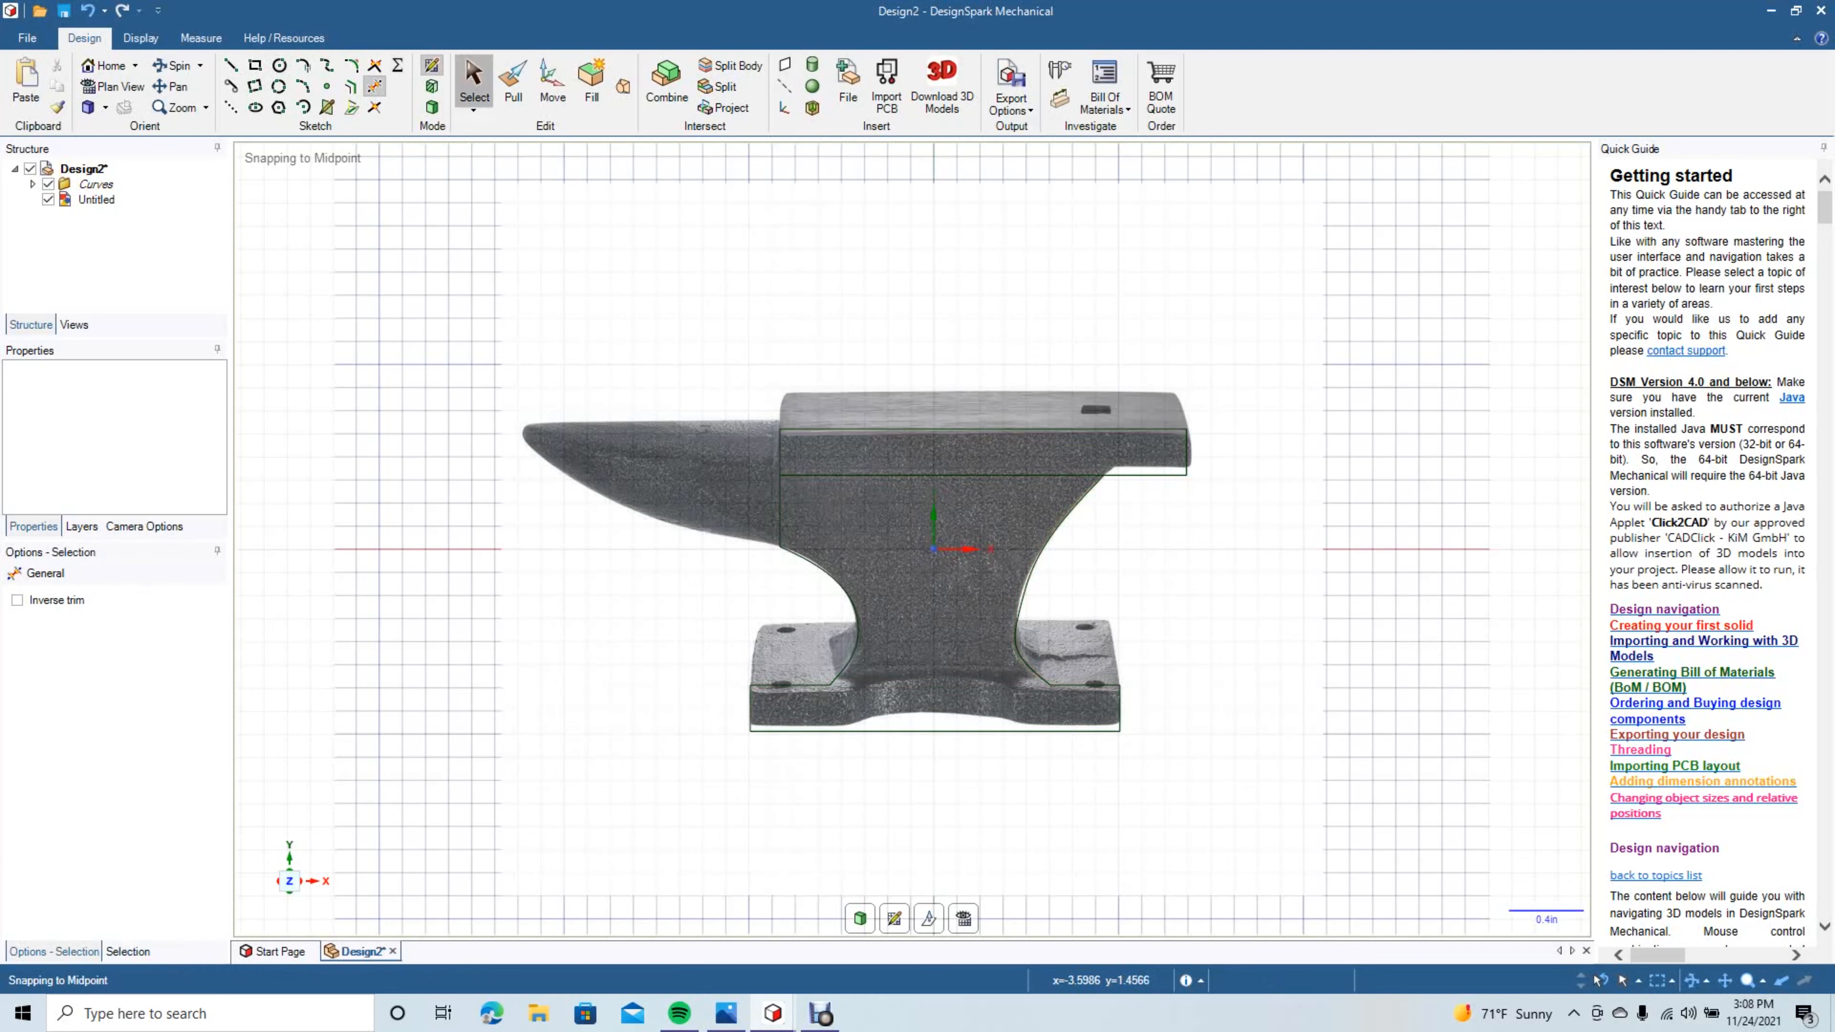
click(173, 65)
middle_drag(1223, 328, 1161, 329)
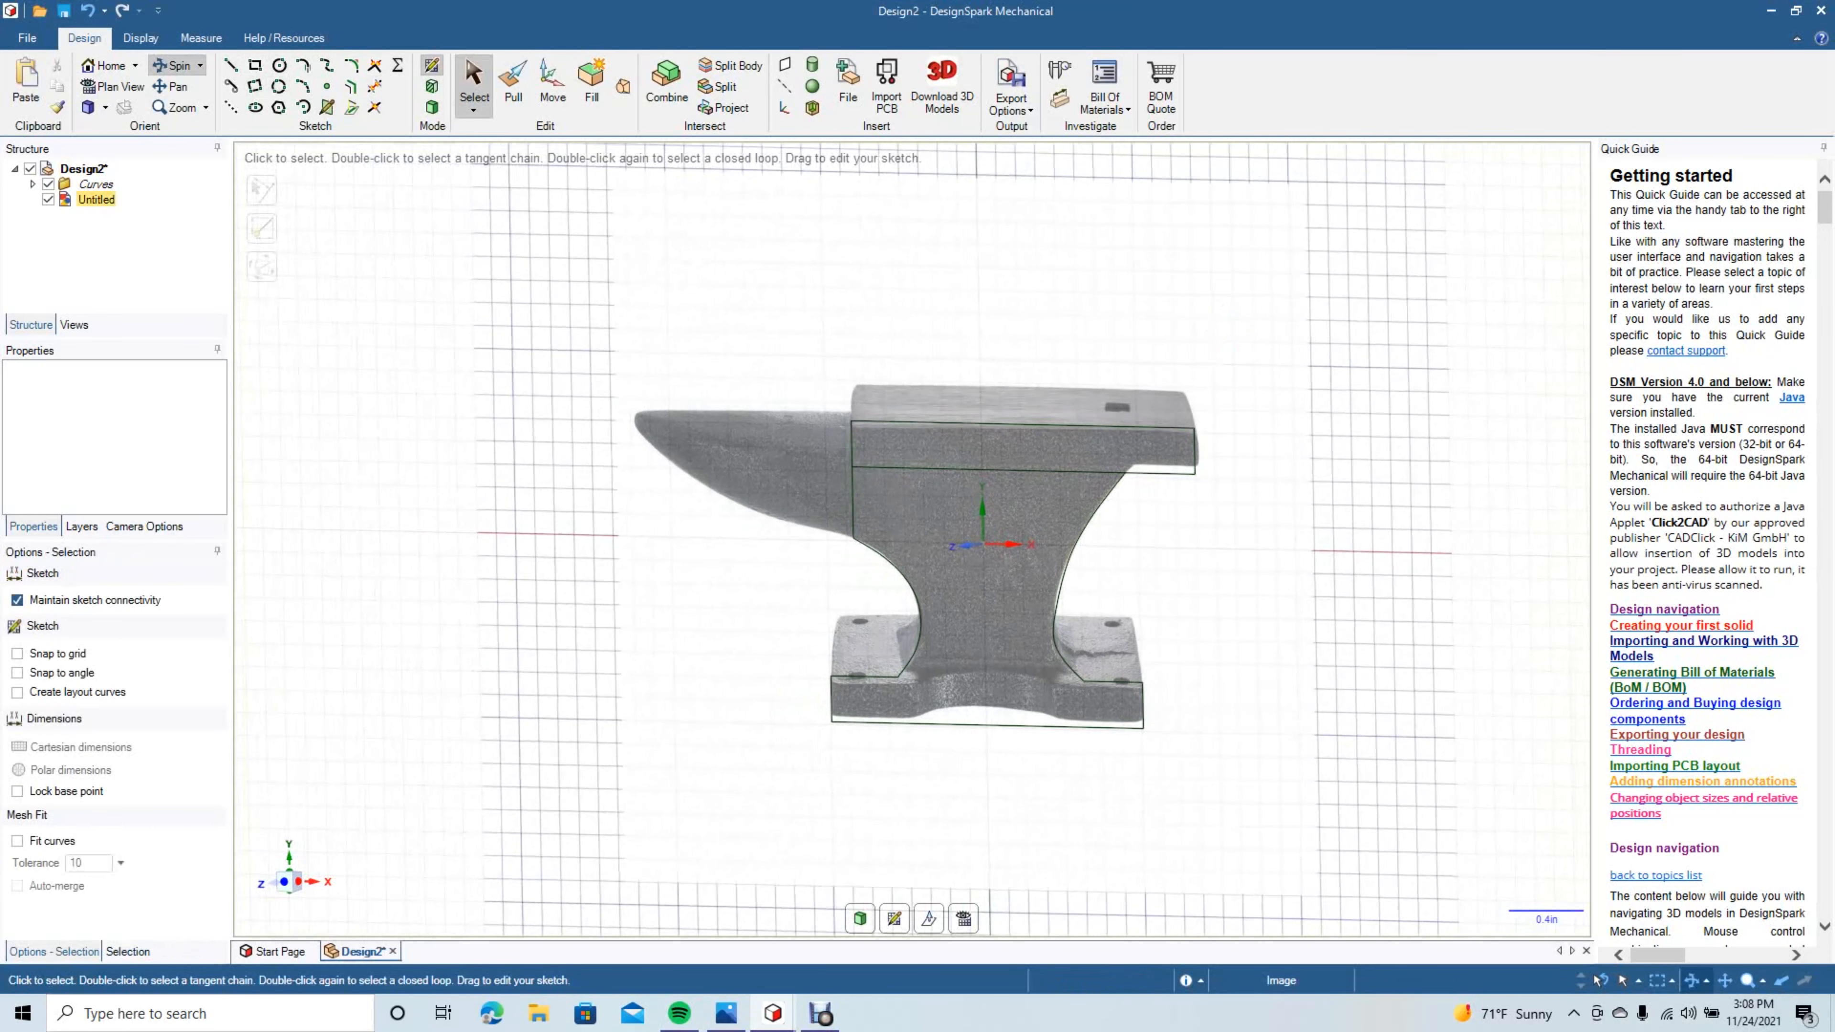
middle_drag(1234, 354, 1201, 354)
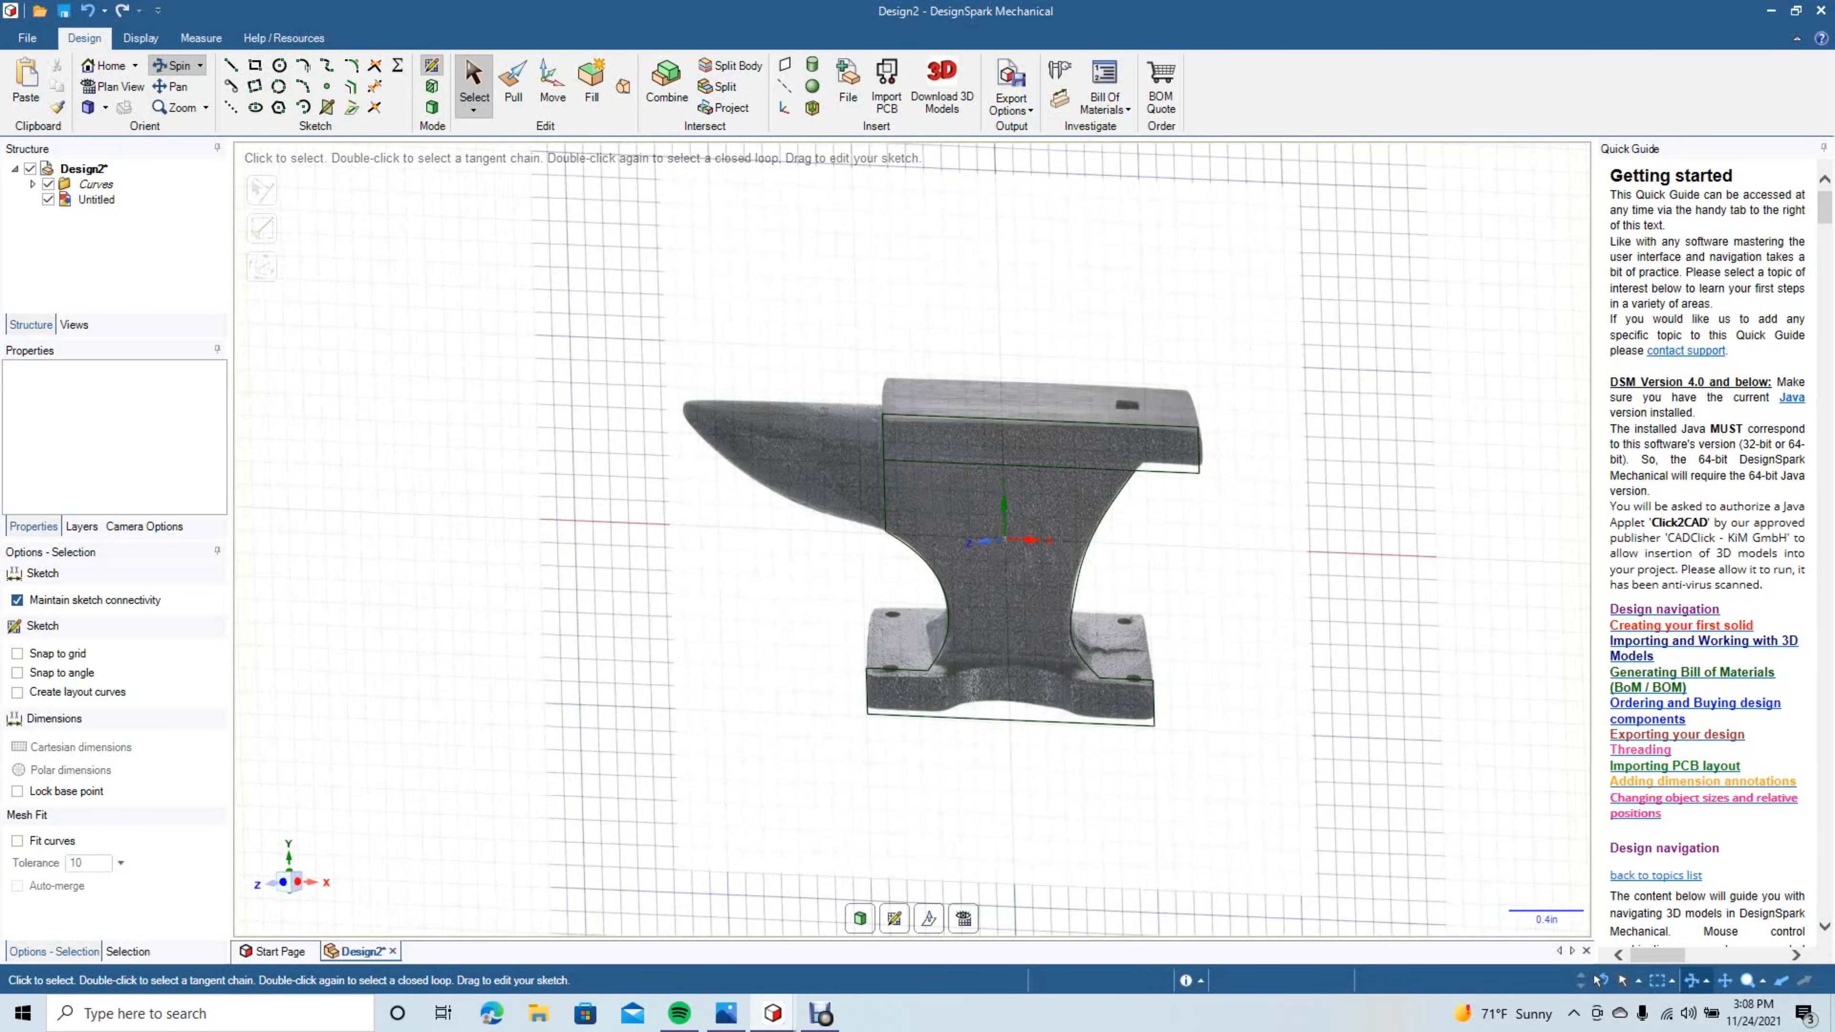
click(513, 80)
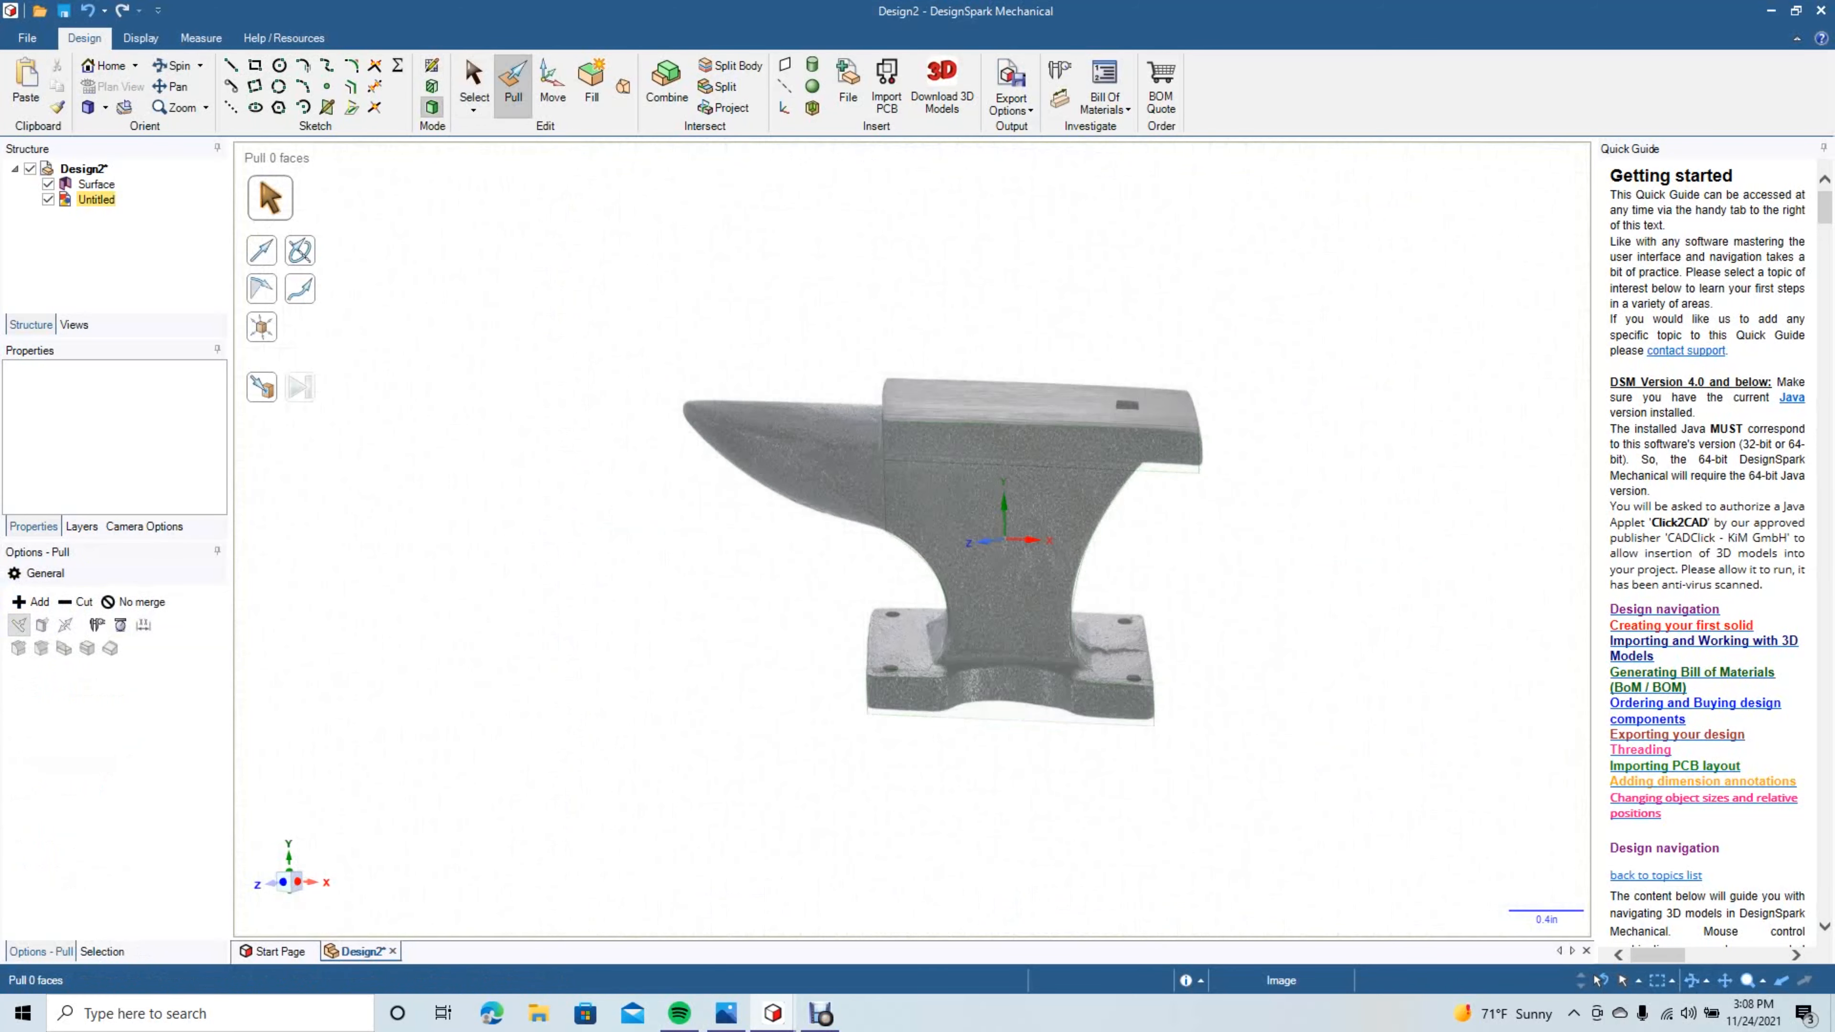
click(96, 200)
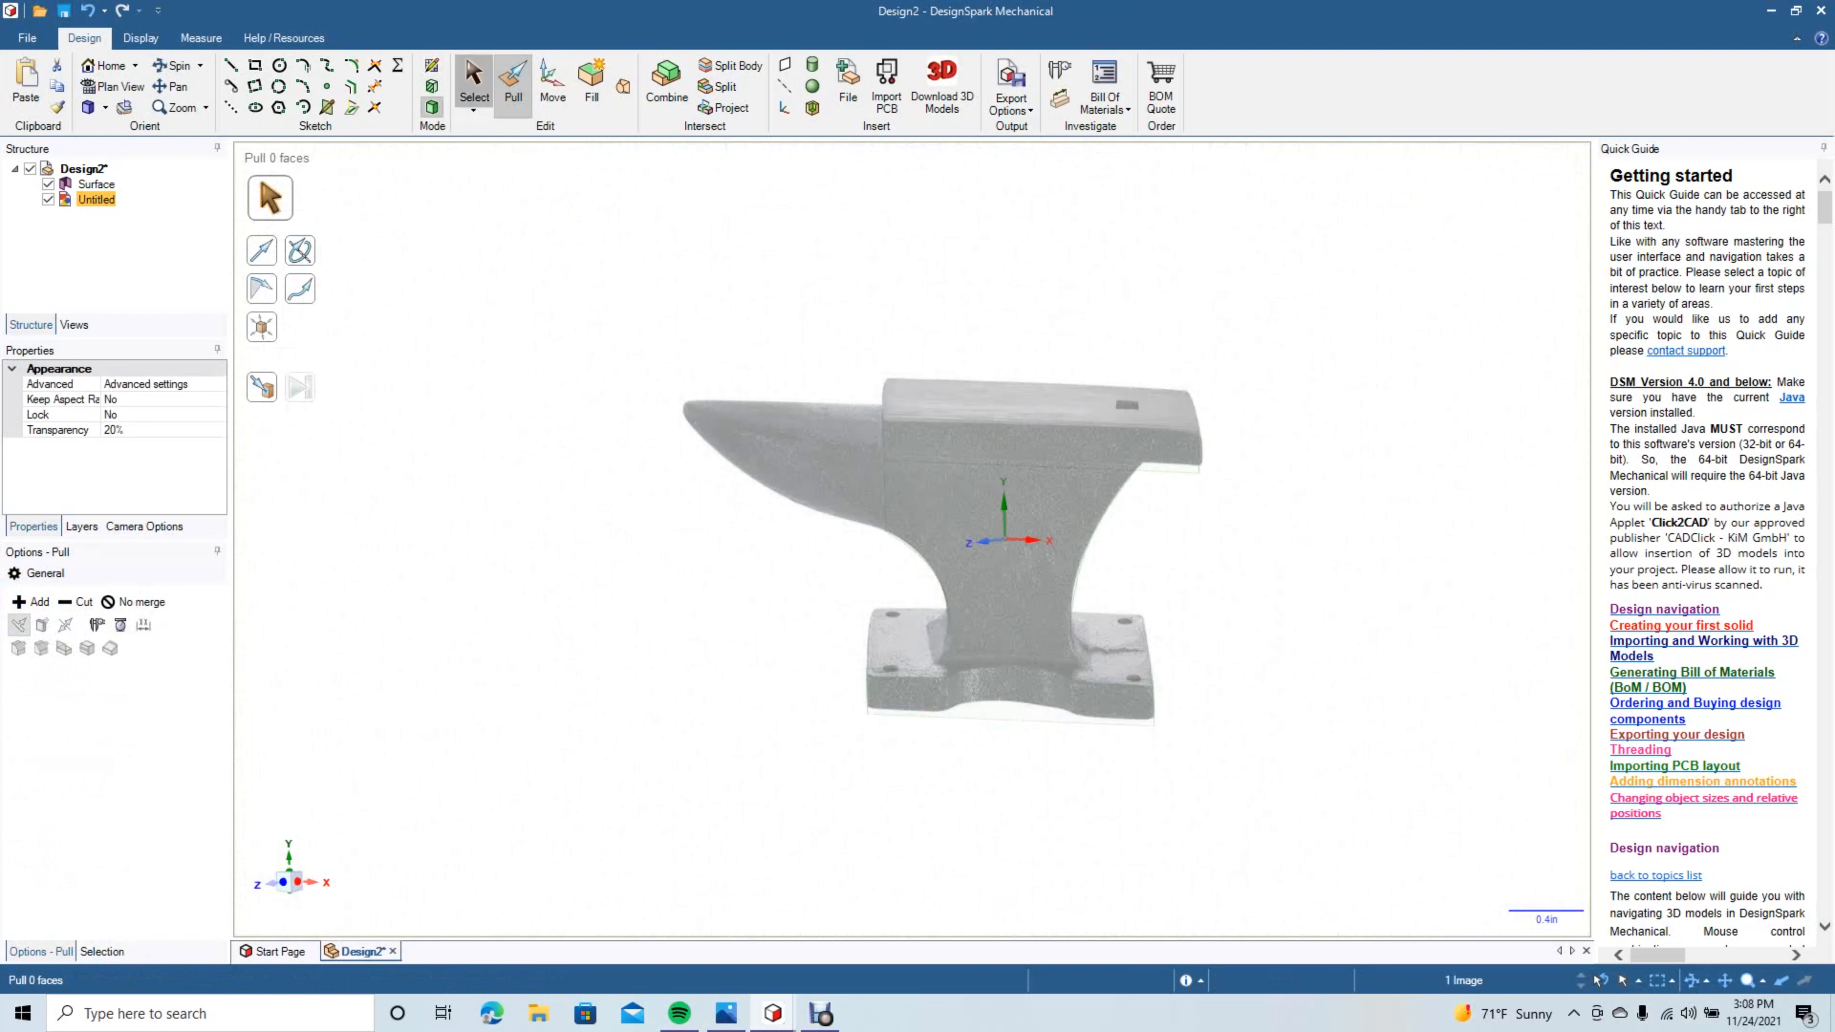
Thicken the anvil's waist-and-base face to both sides, with a total thickness of 1 in.
click(474, 81)
drag(570, 439, 1382, 788)
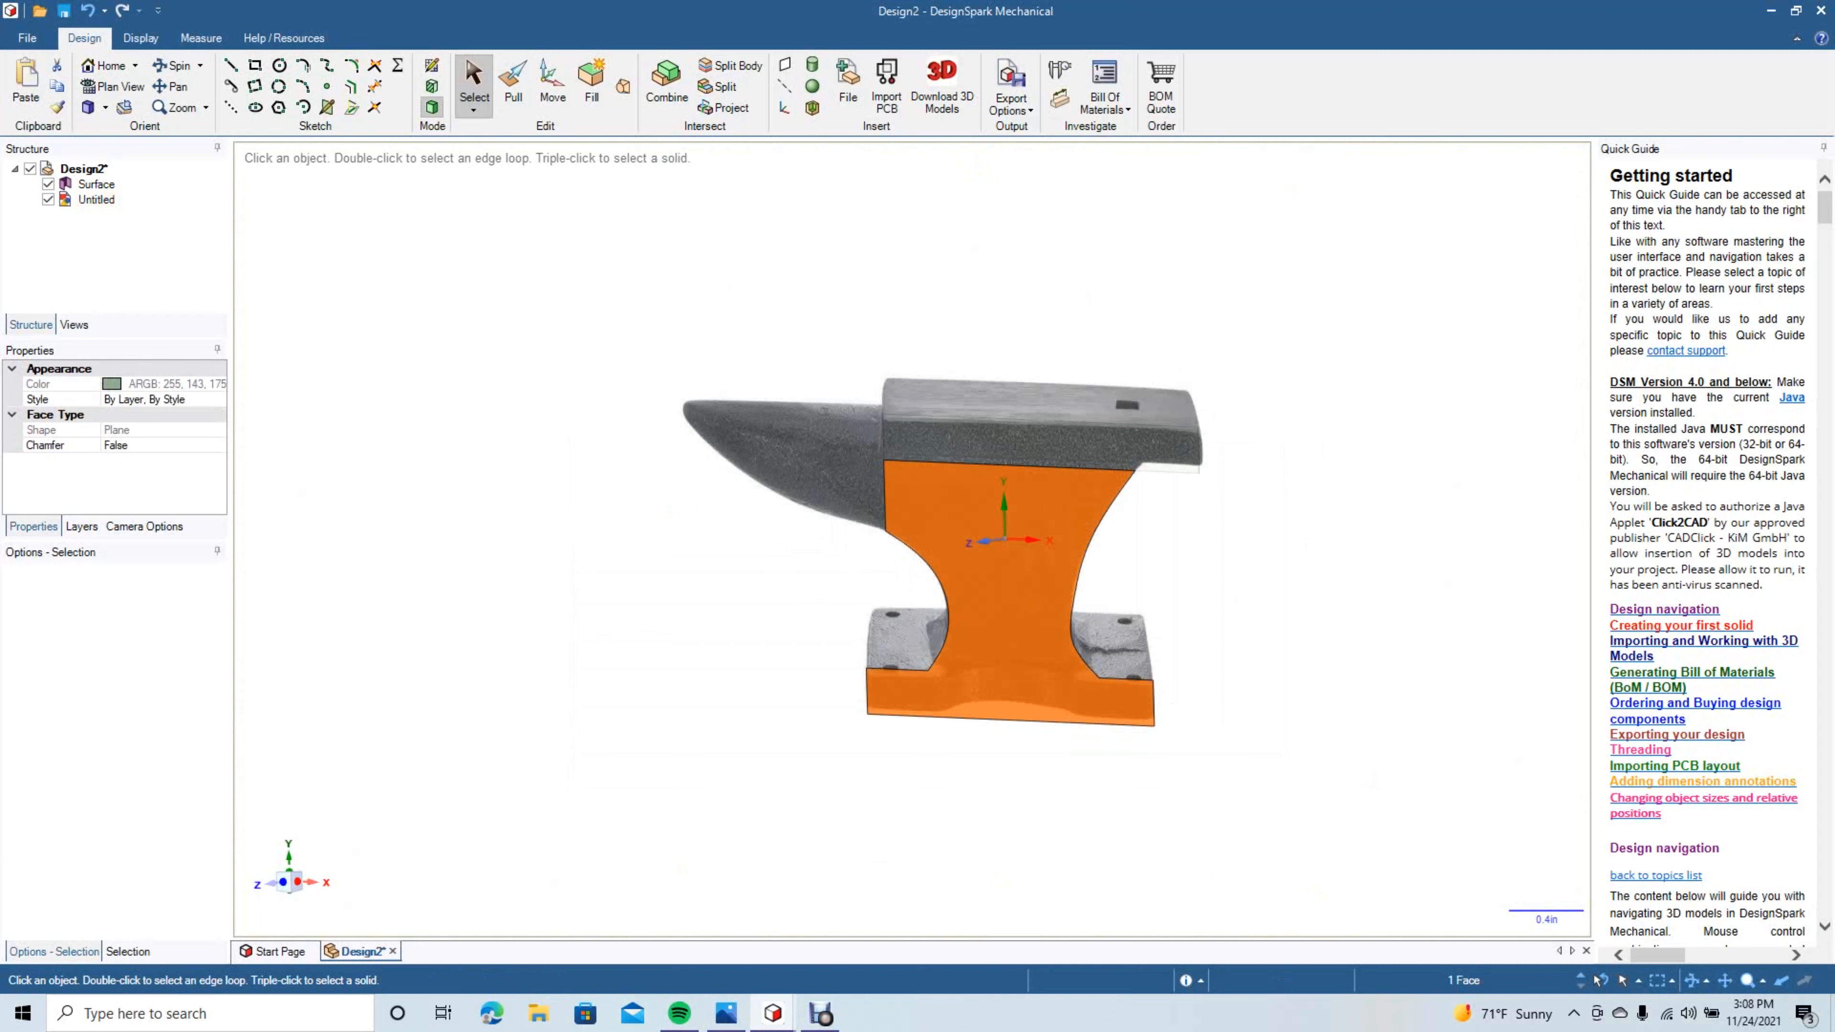
click(513, 84)
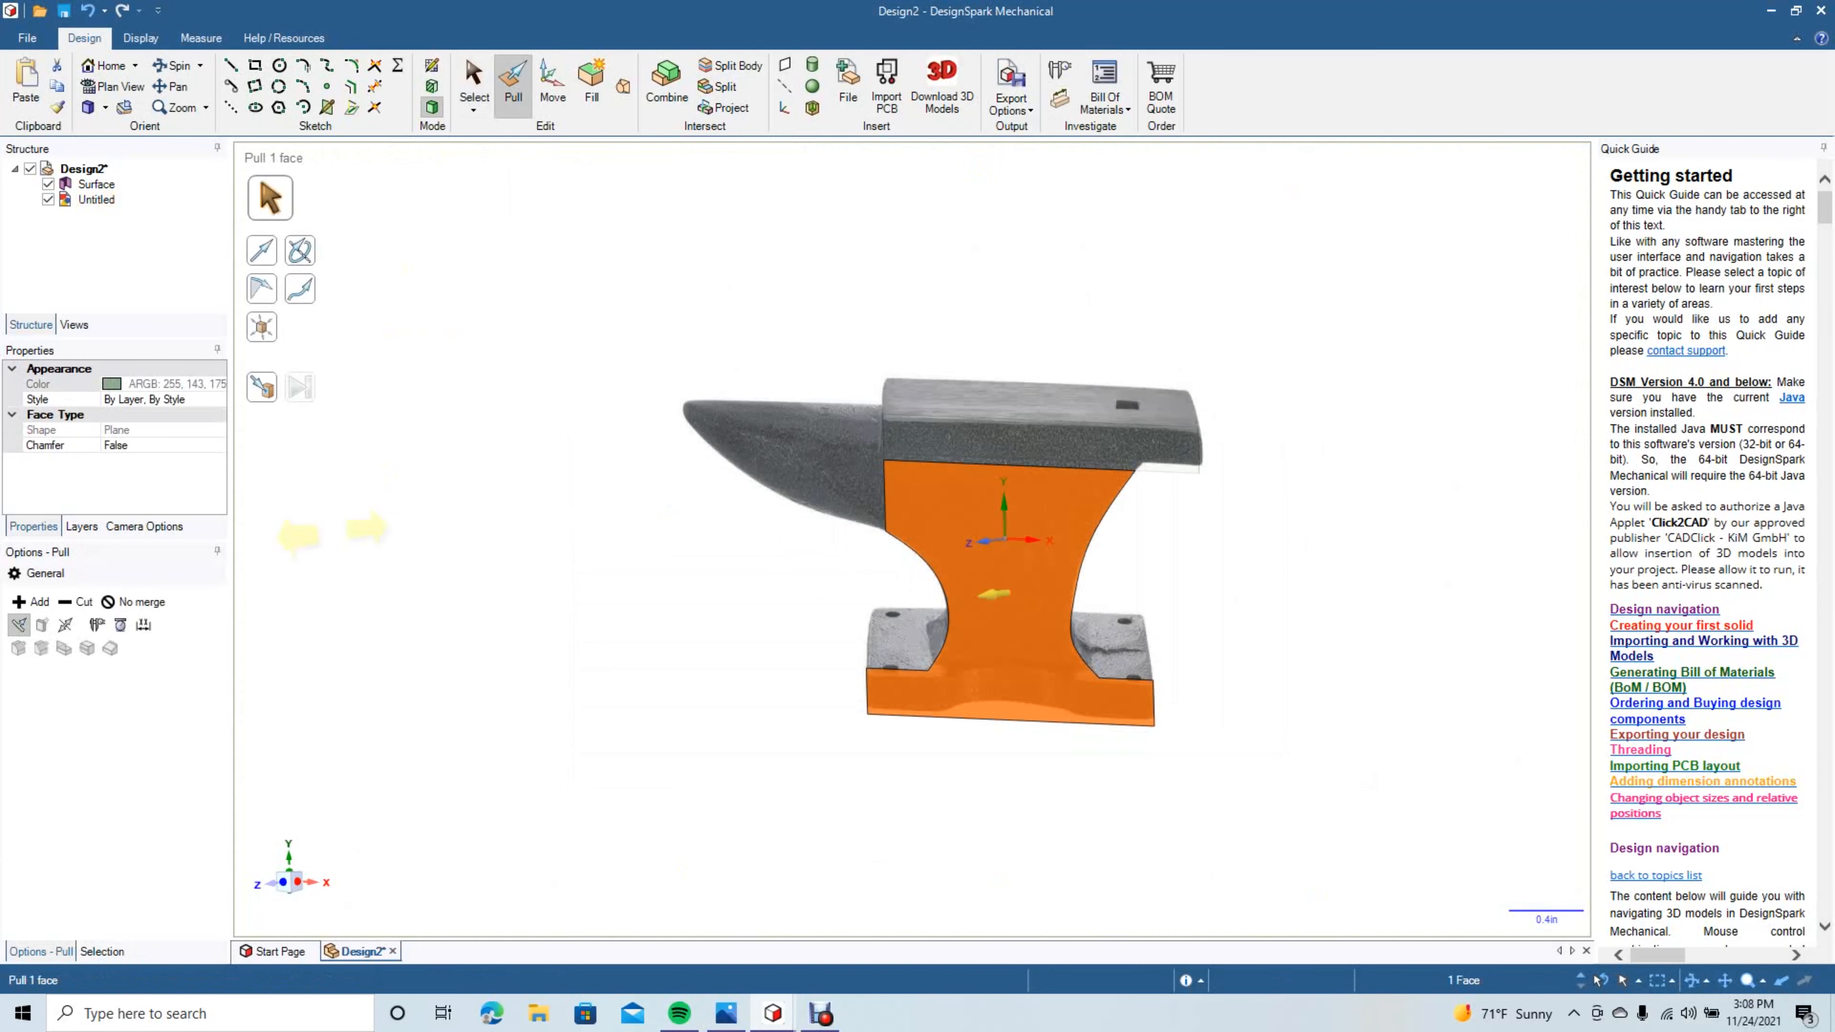
click(65, 625)
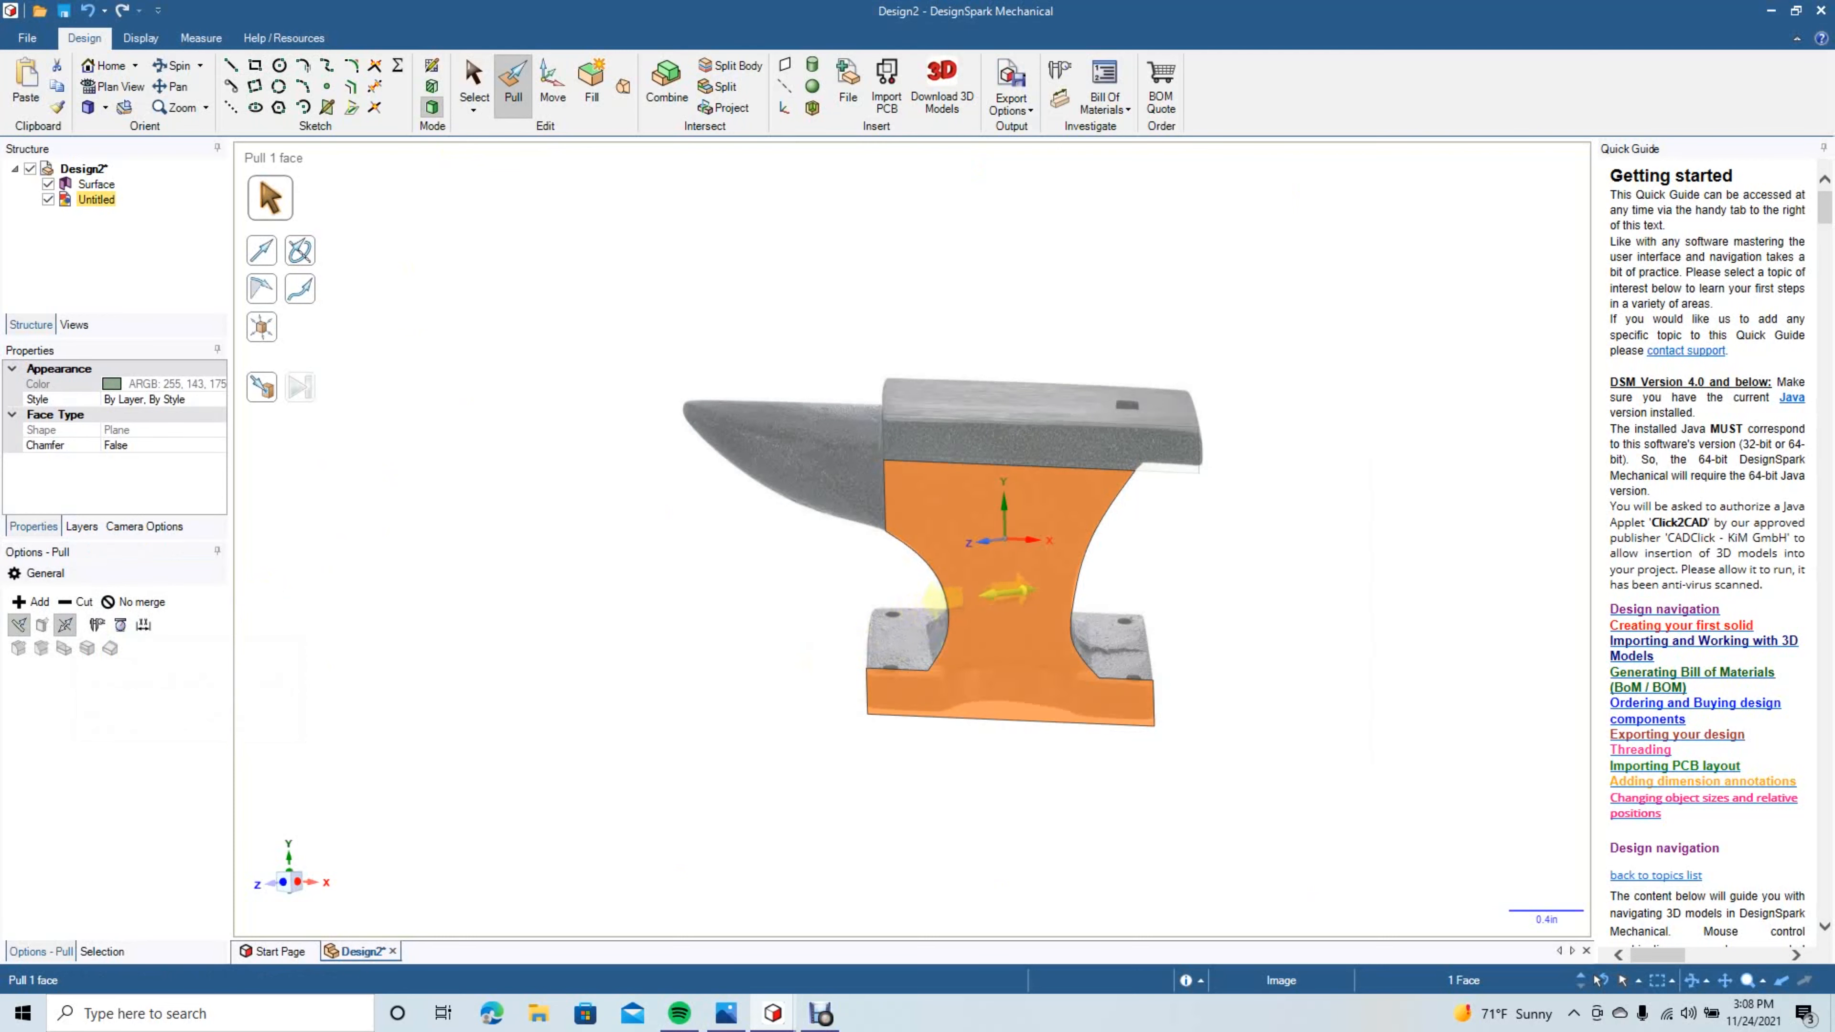
drag(986, 595, 914, 629)
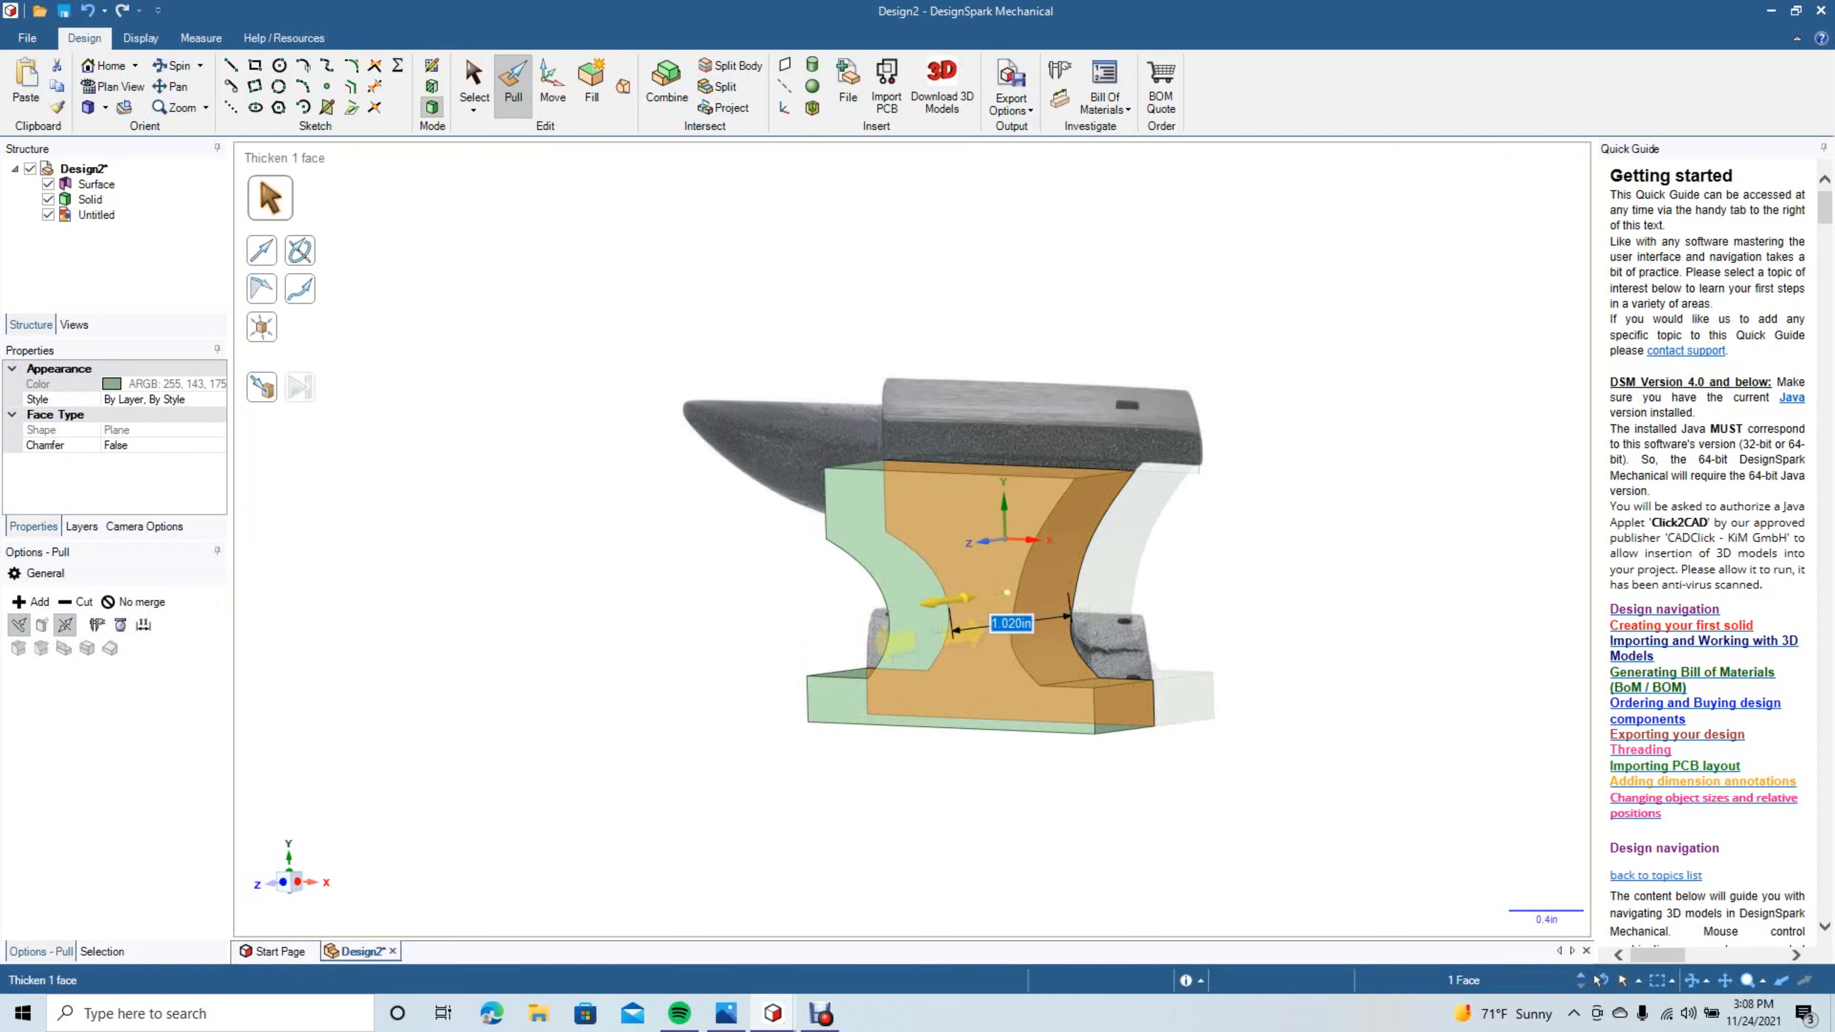
text(1)
key(Return)
click(473, 82)
key(Escape)
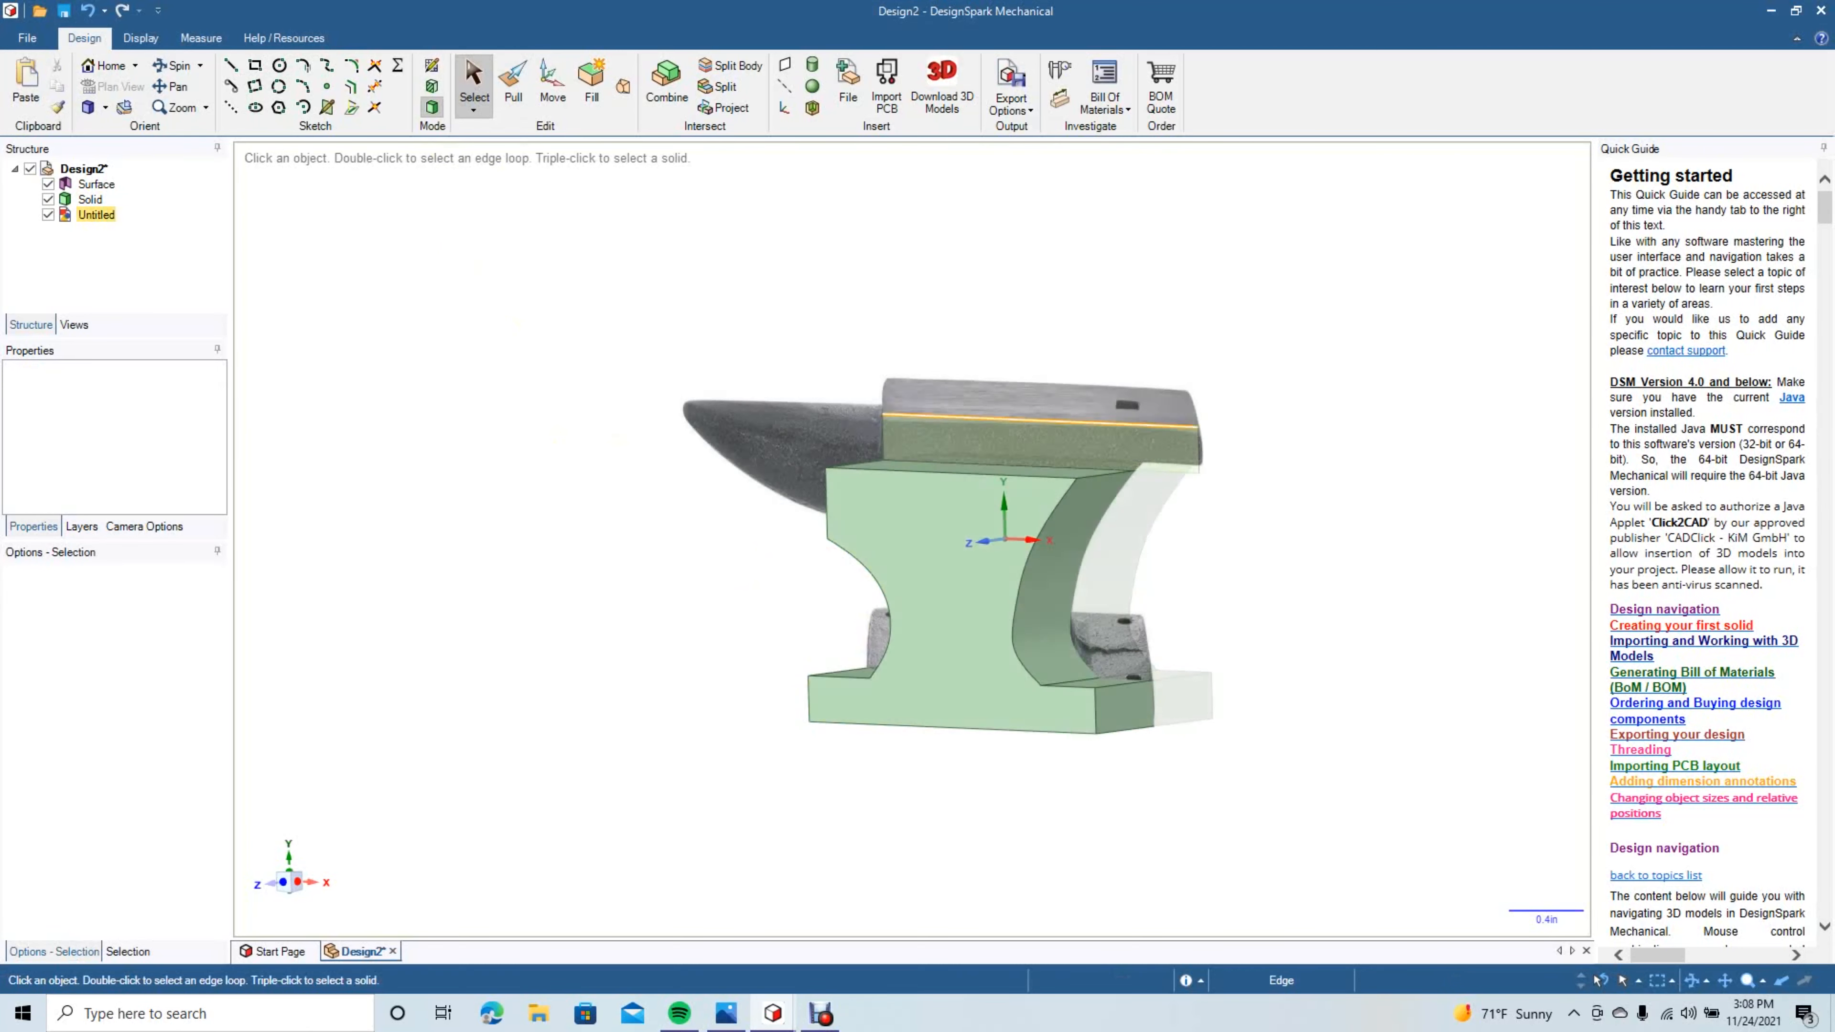
Move the reference picture clear of the model on the heel side, and pull the top rectangle to both sides to 1.4 in overall.
drag(808, 362, 1453, 395)
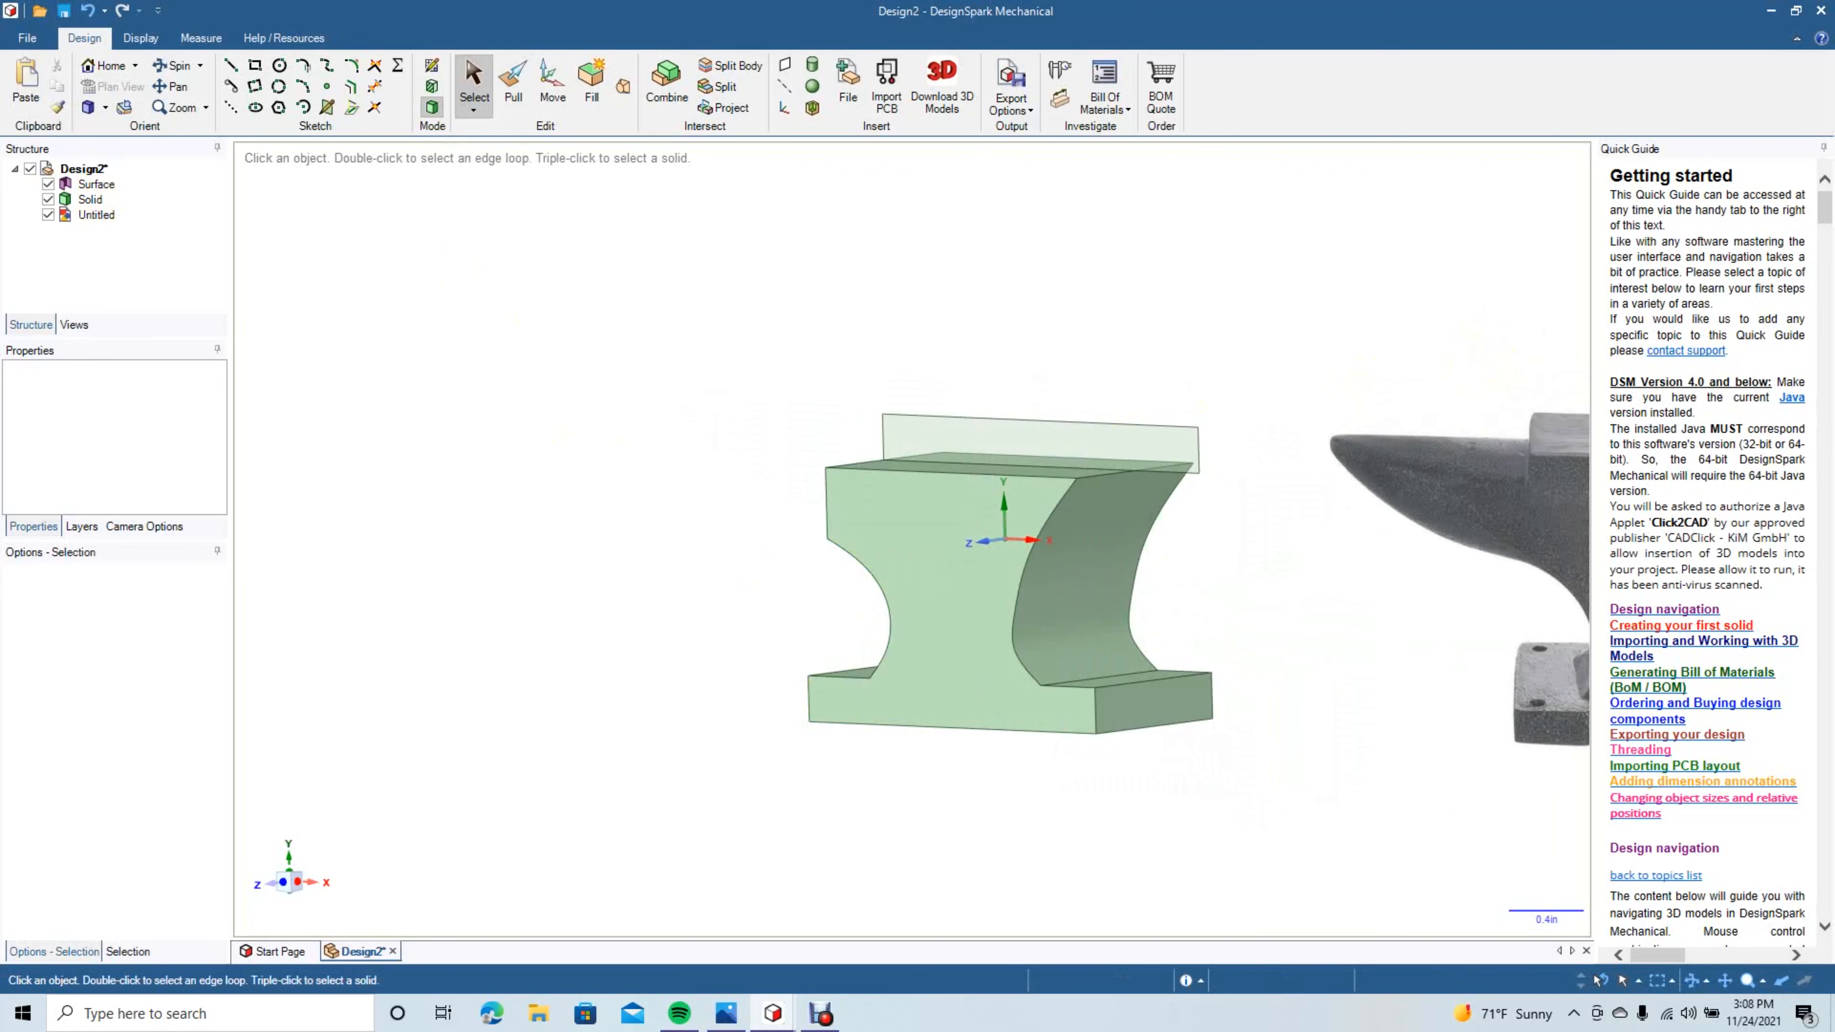
click(1048, 441)
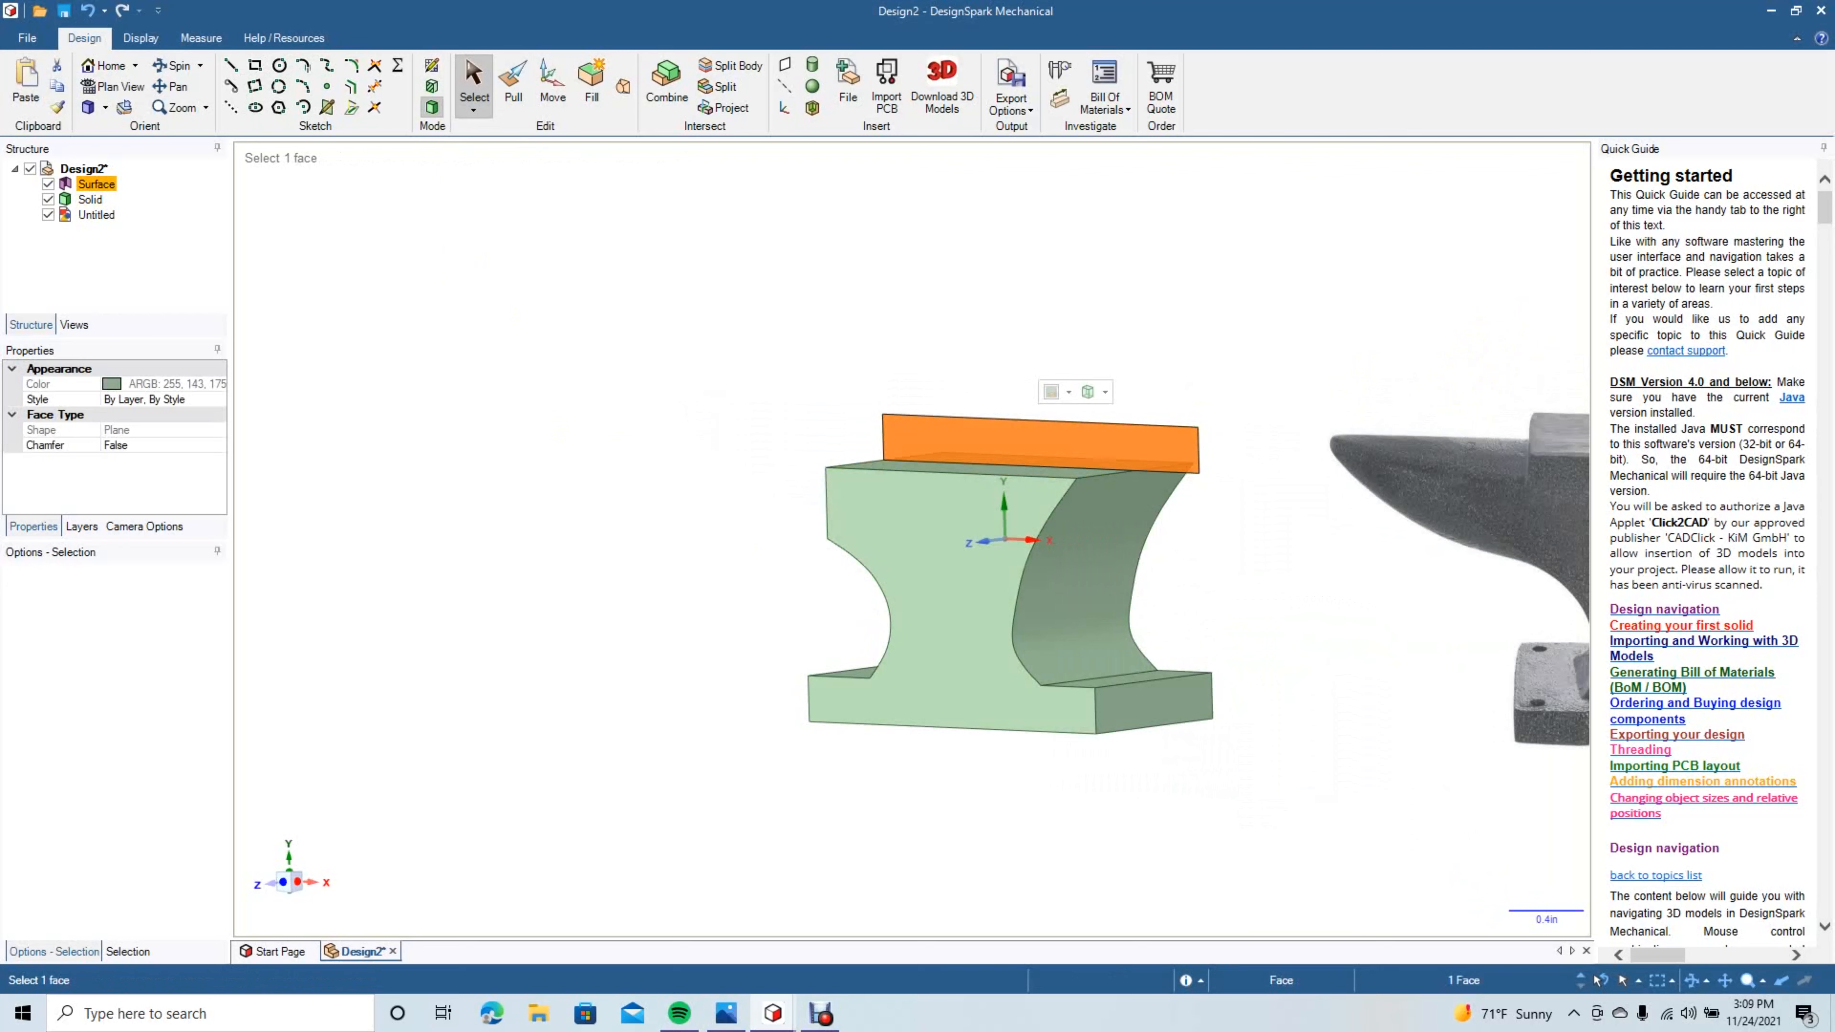
click(513, 83)
click(65, 624)
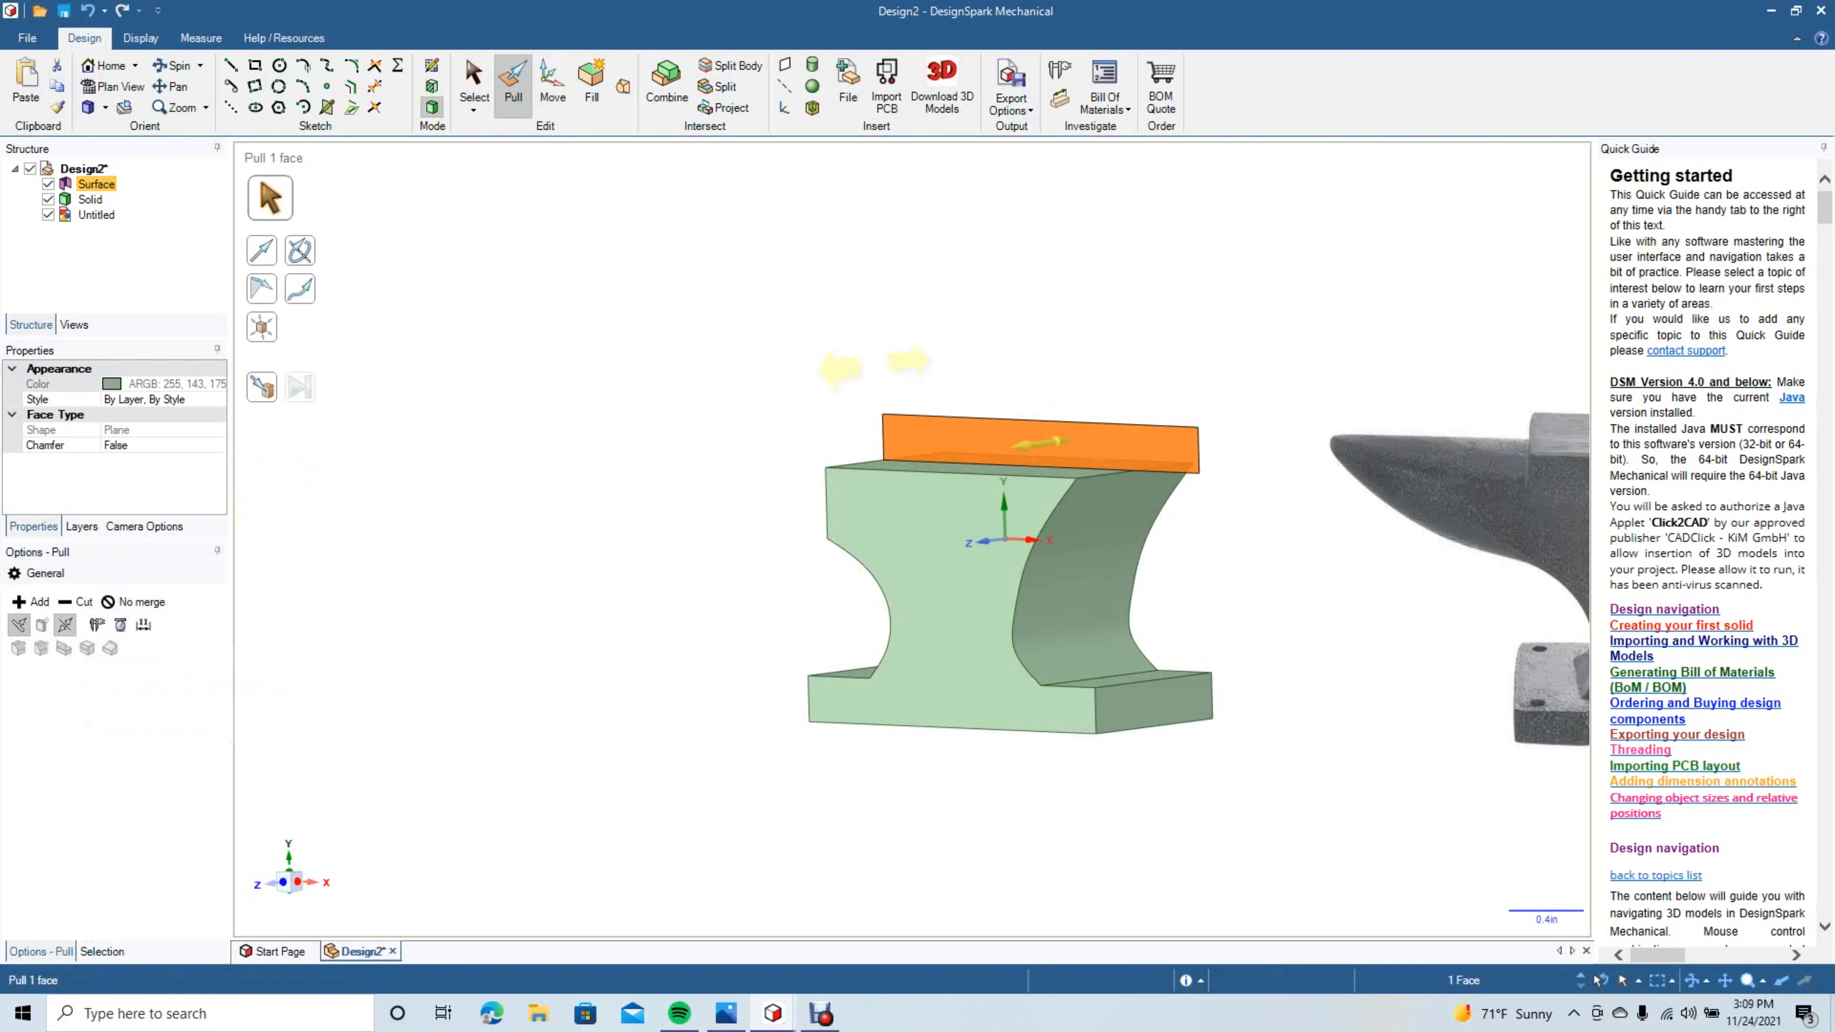
drag(987, 452, 908, 491)
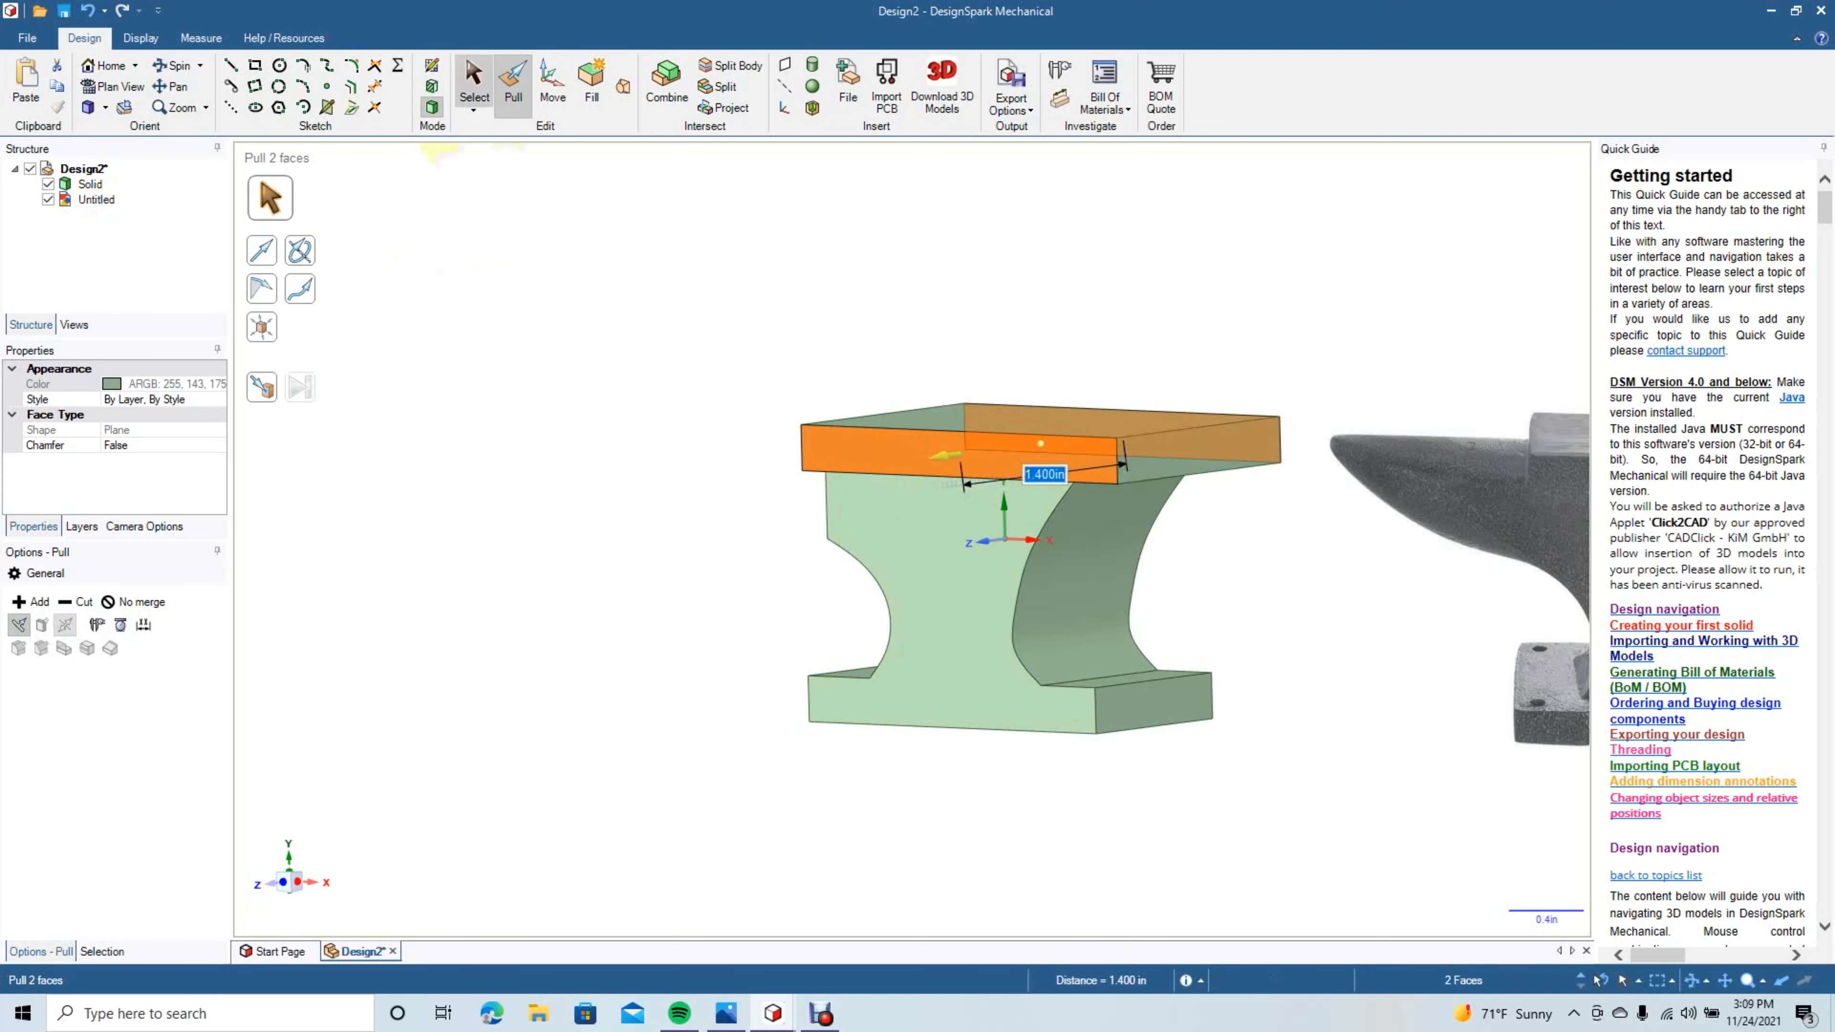
click(473, 85)
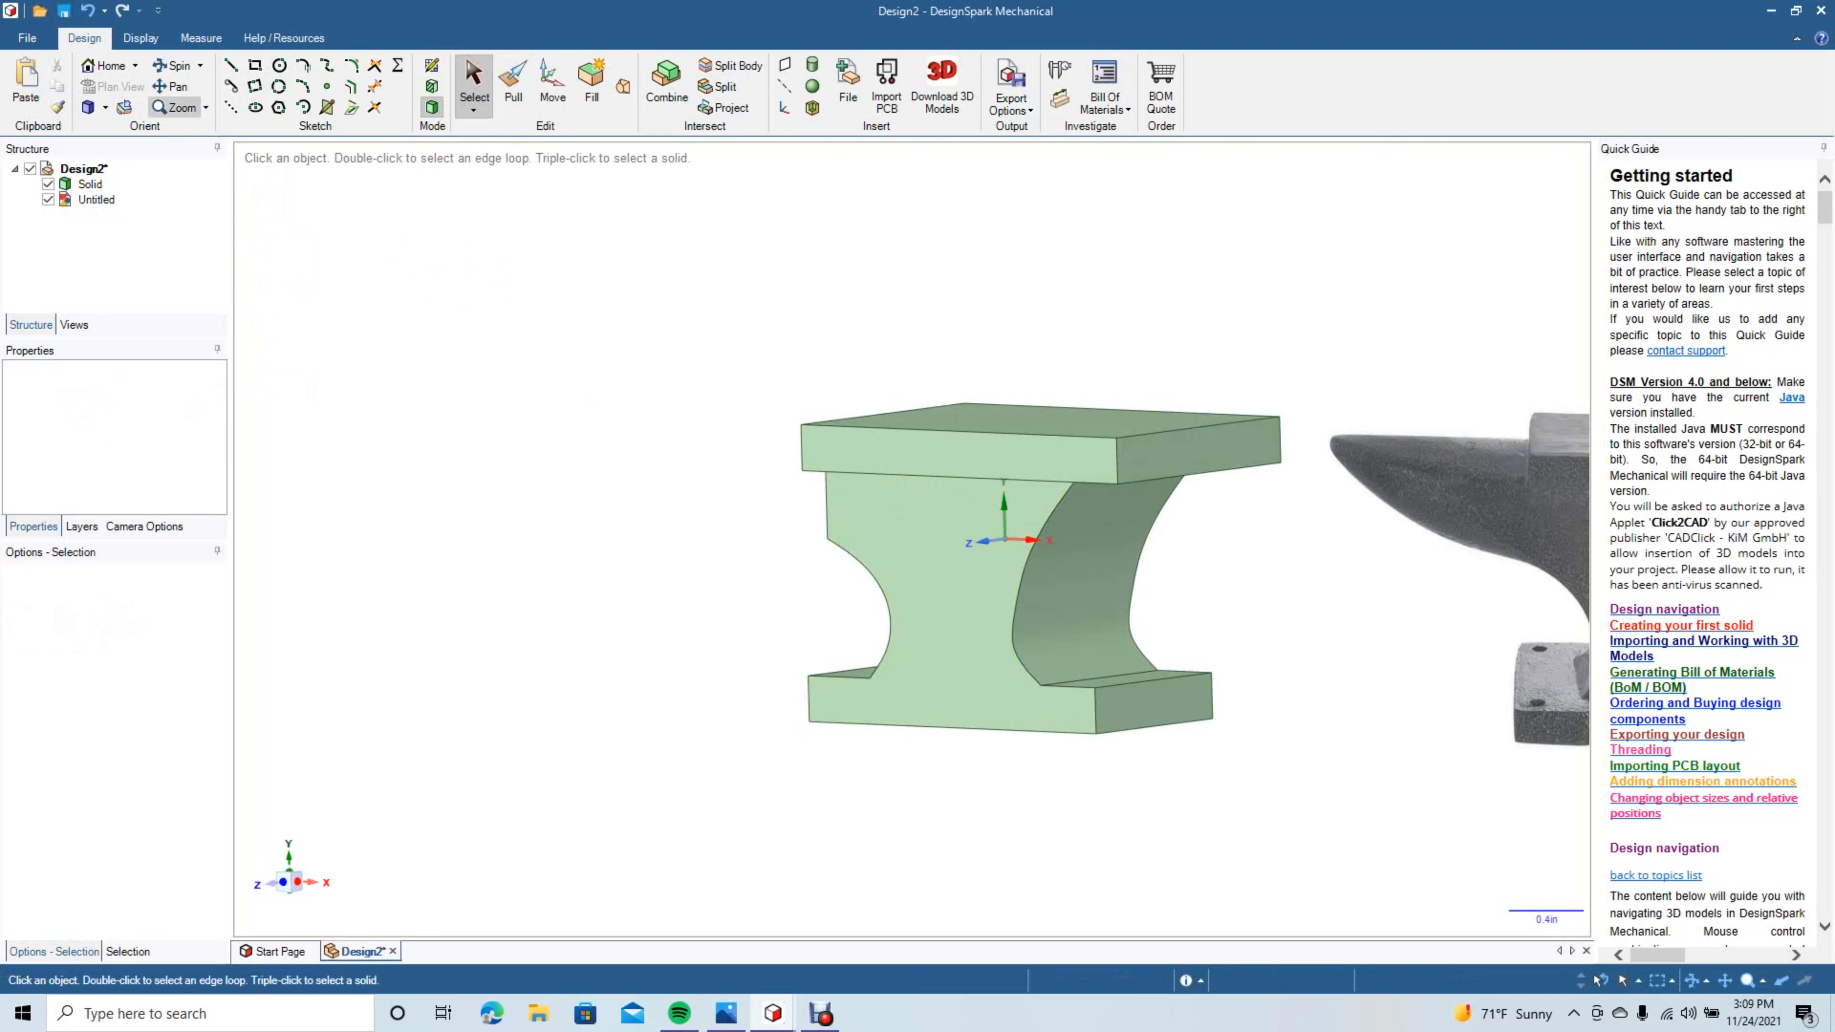
Select the T-shaped end face on the anvil's horn side for sketching.
mouse_move(1409, 553)
middle_down()
mouse_move(1391, 484)
mouse_move(1214, 474)
mouse_move(1409, 506)
mouse_move(1474, 542)
mouse_move(1445, 557)
mouse_move(1398, 514)
middle_up()
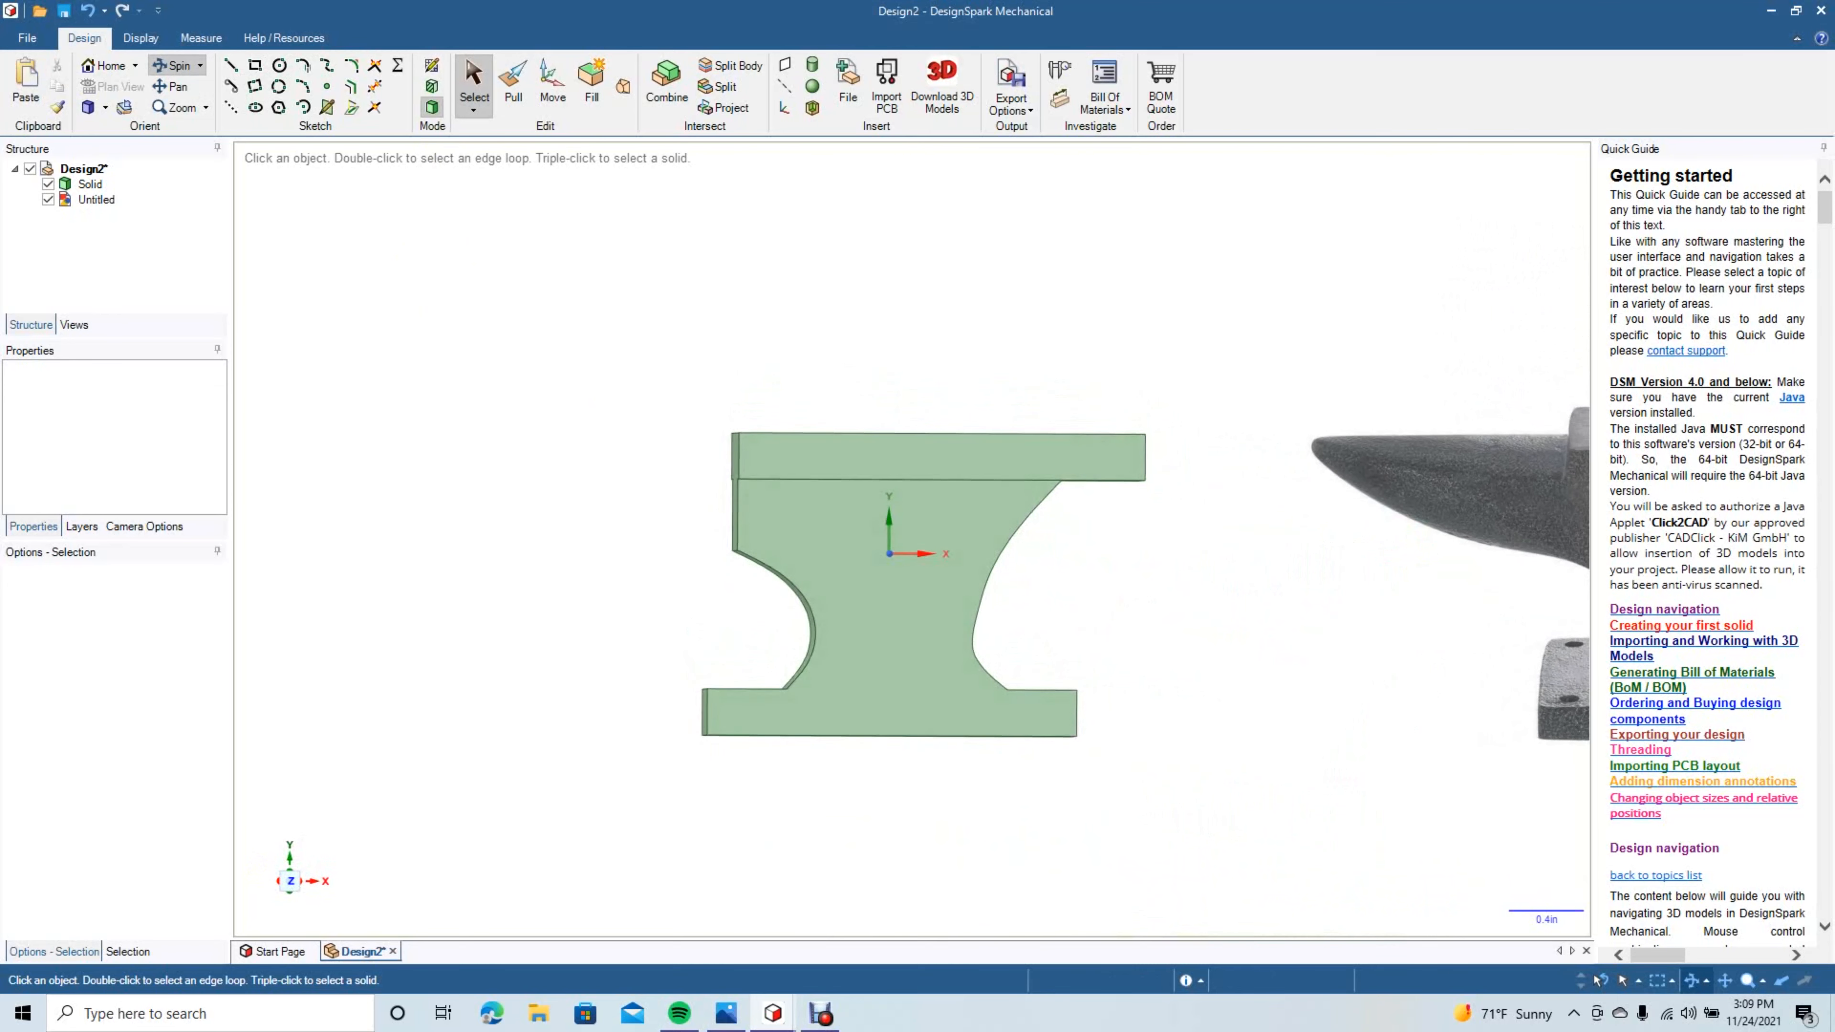
middle_drag(1398, 515, 1579, 515)
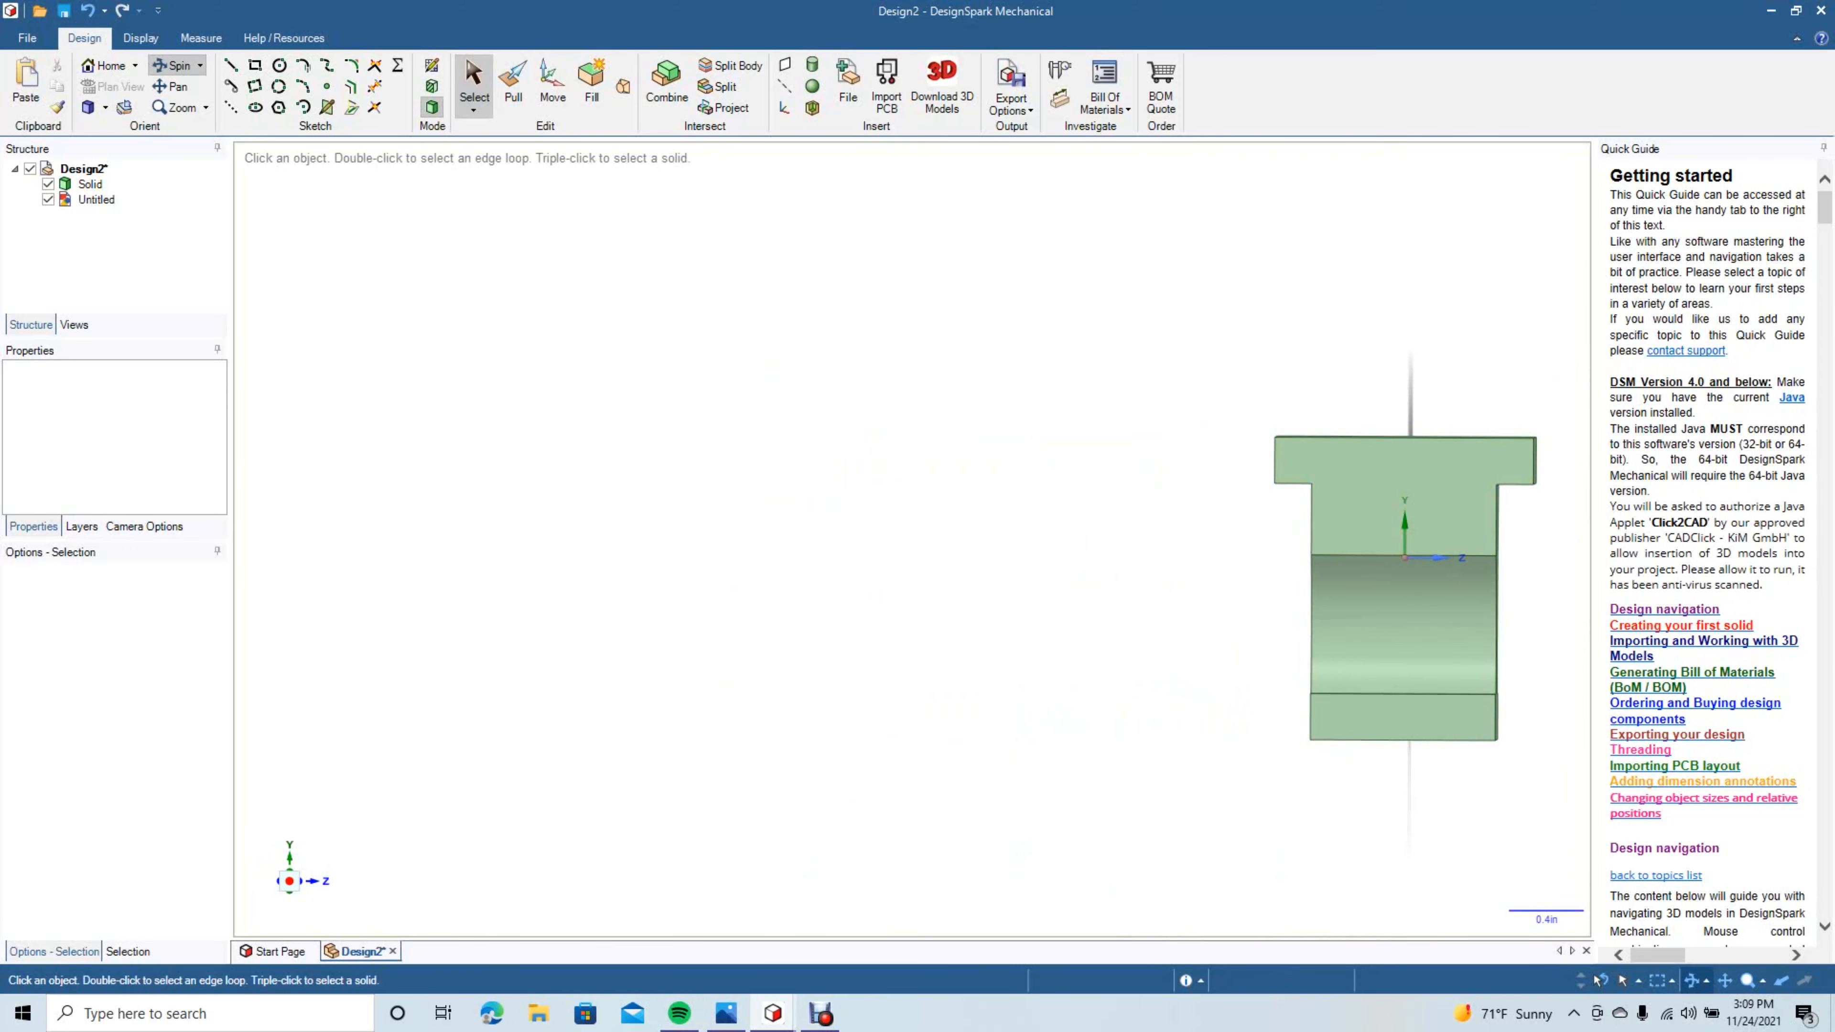
click(474, 83)
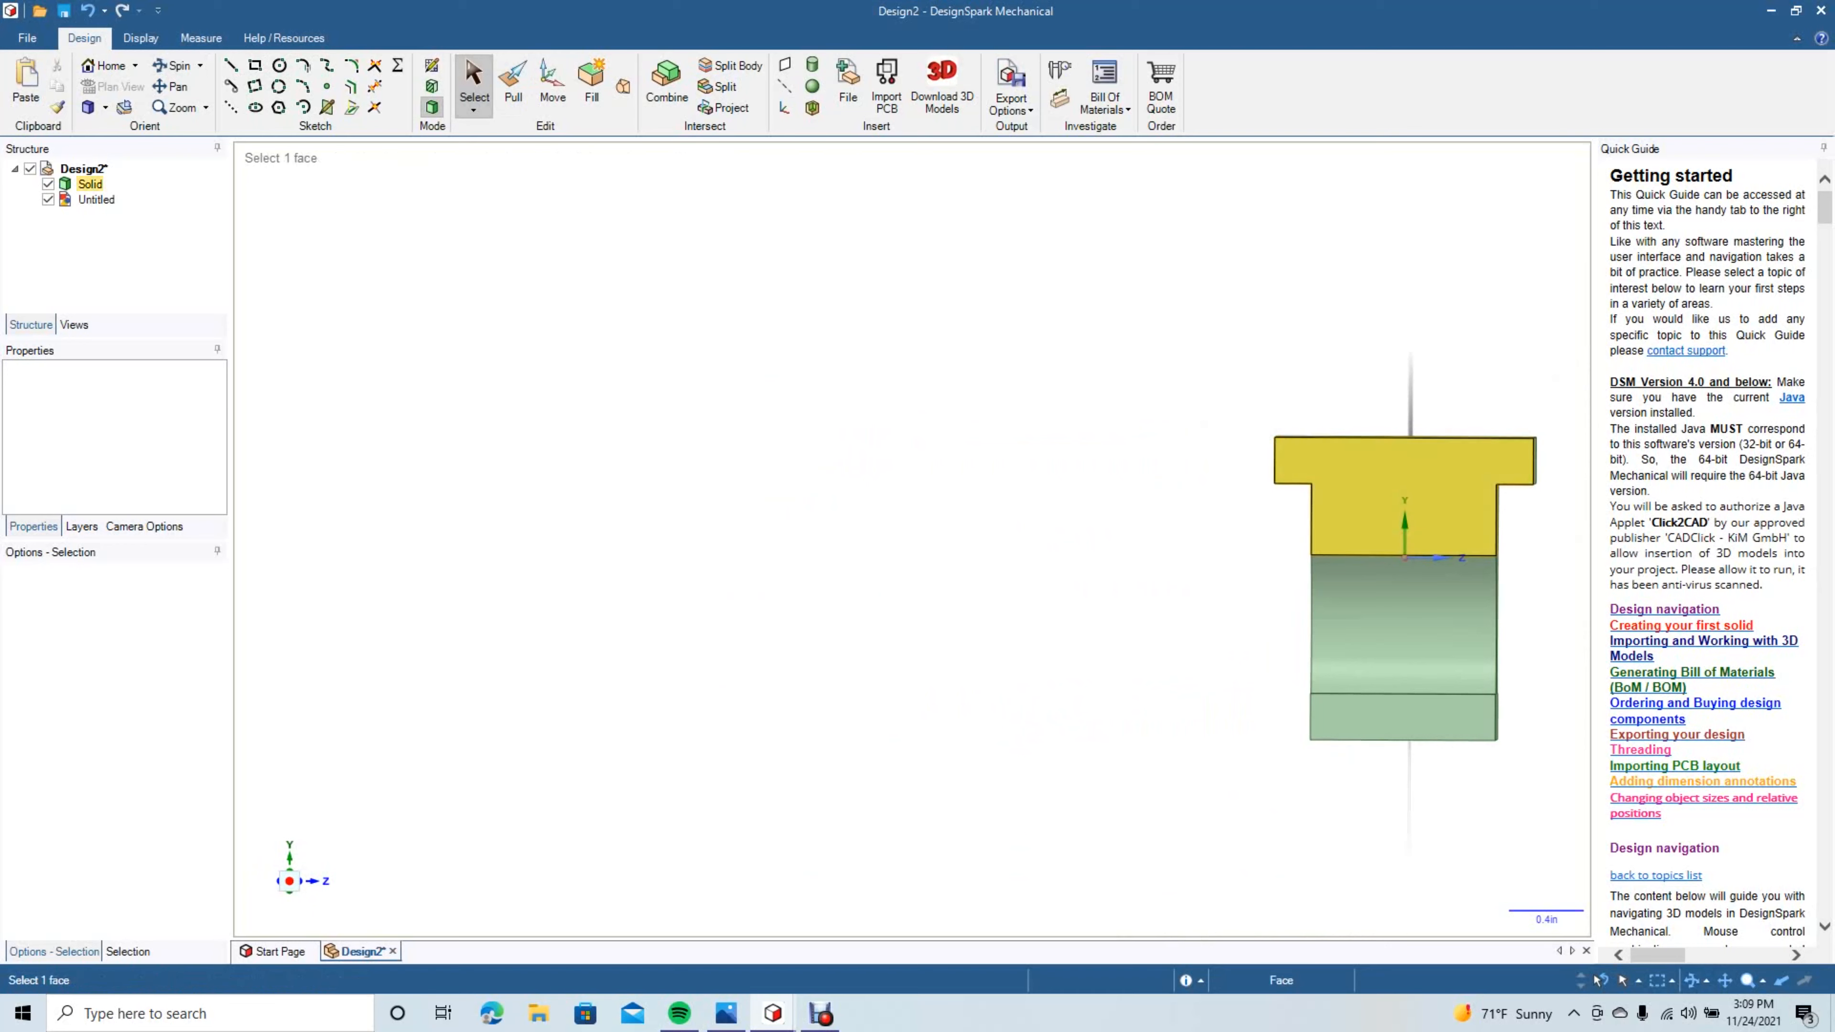
click(1409, 470)
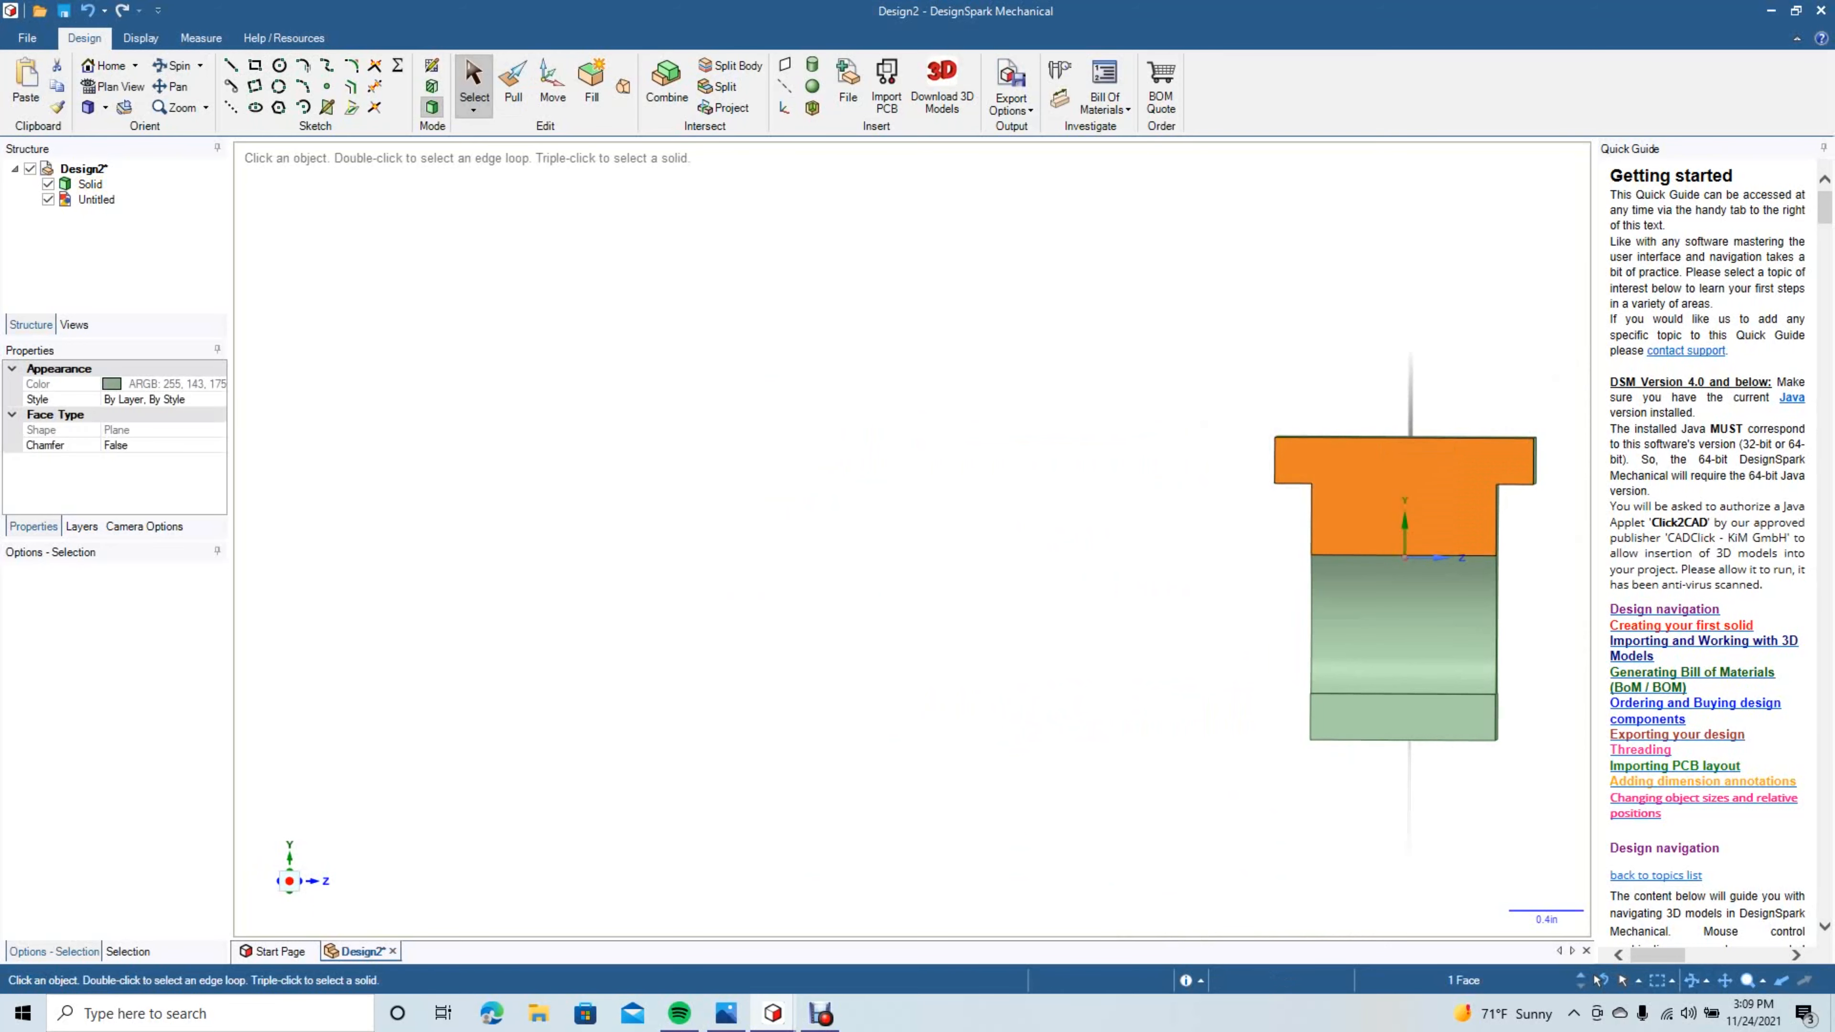
Try a circle about 0.63 in in diameter centred on the horn-side end face.
click(279, 65)
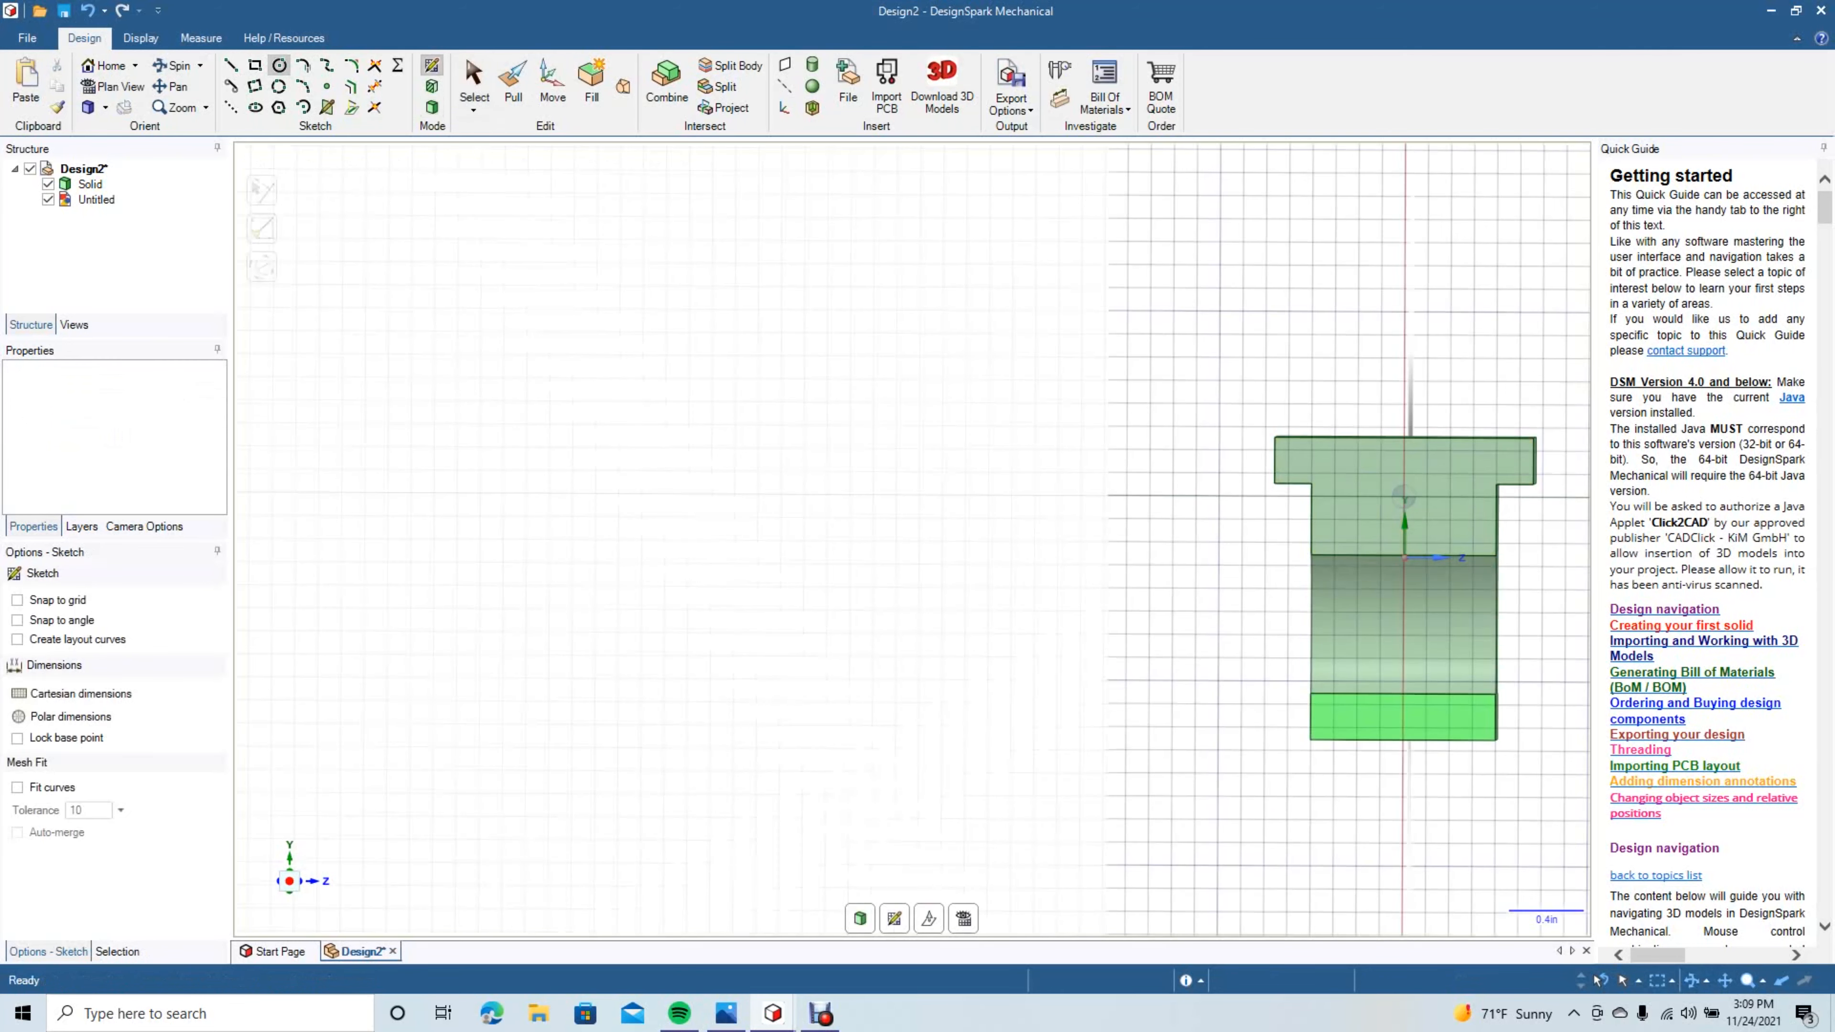
click(1403, 497)
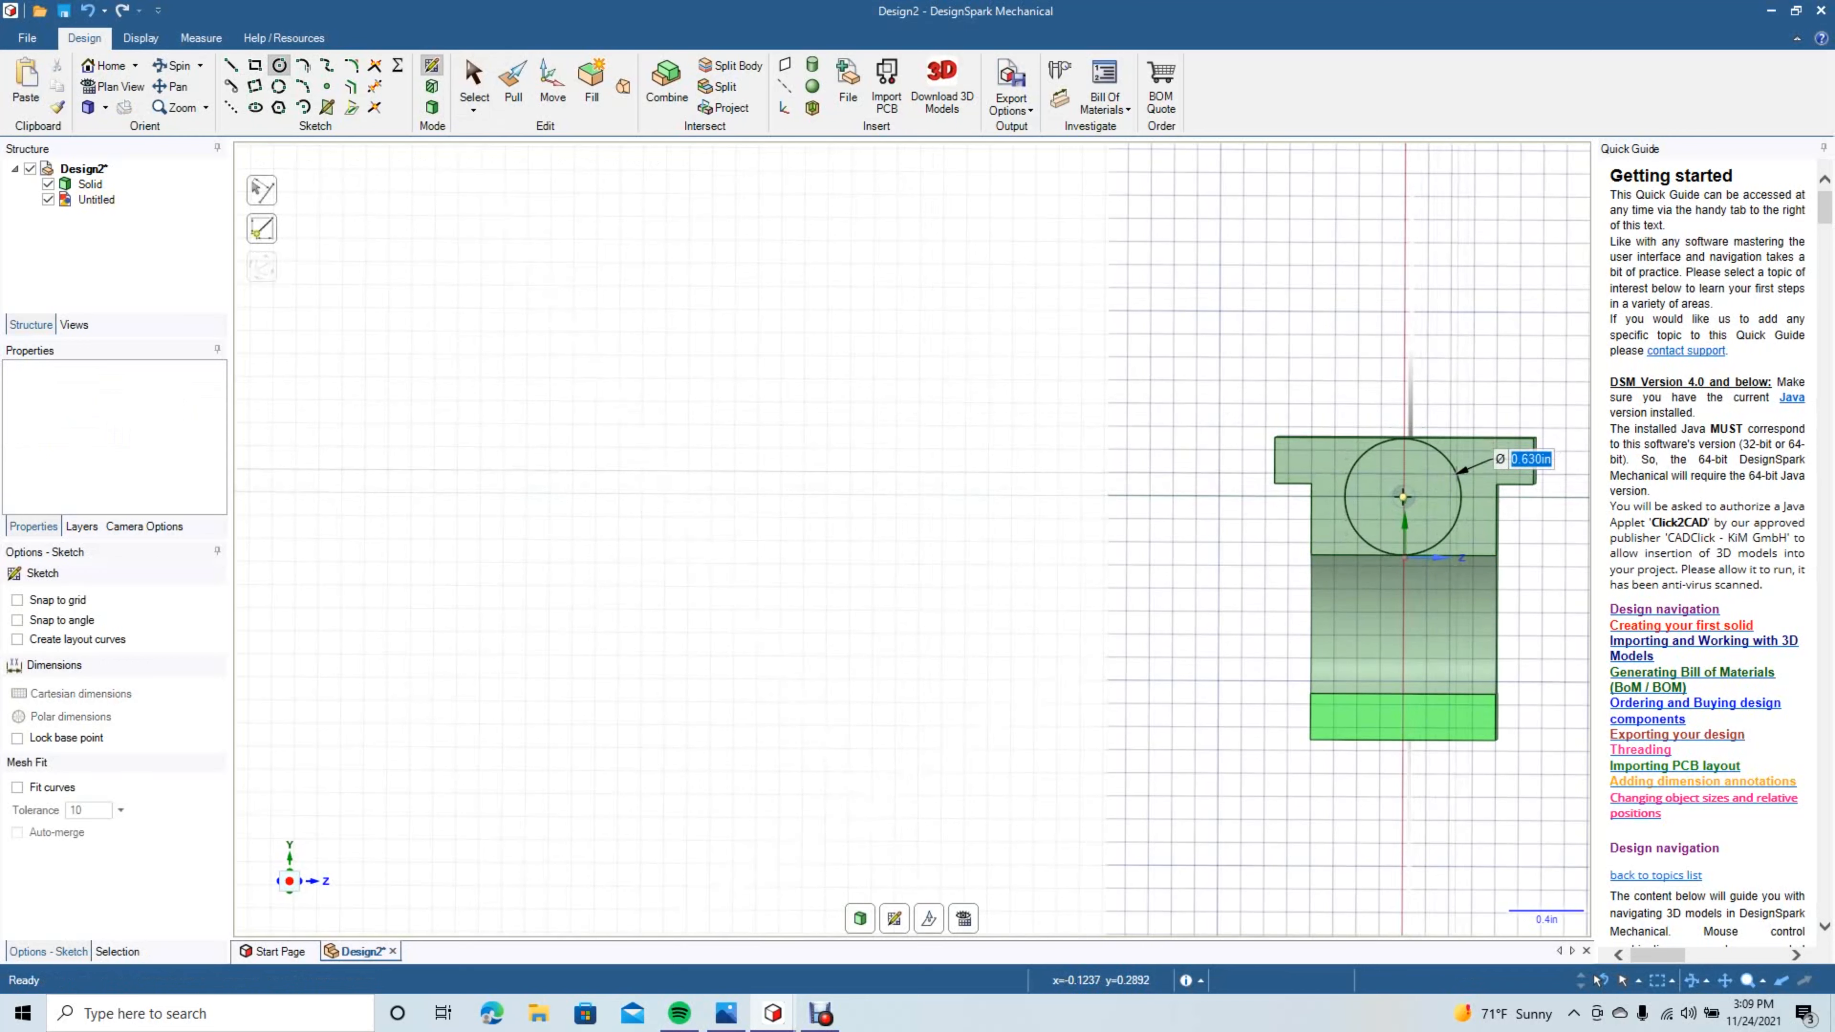
click(1457, 474)
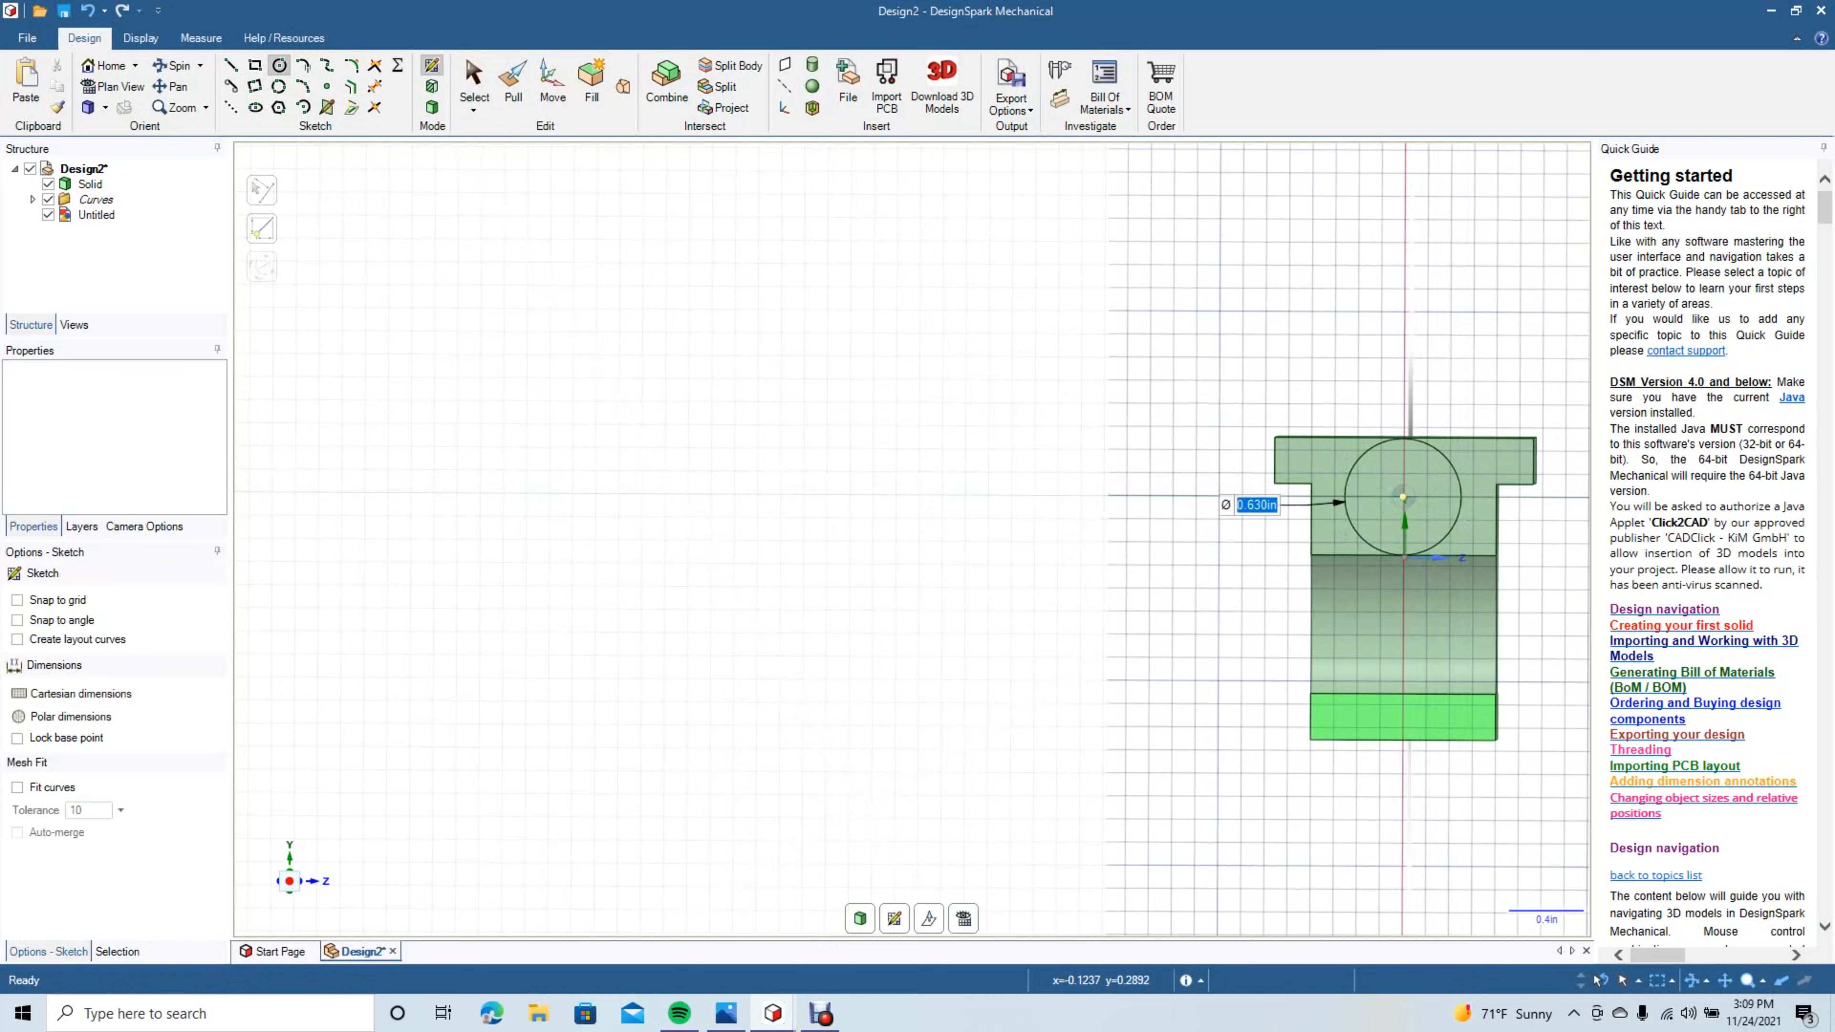
key(ctrl+z)
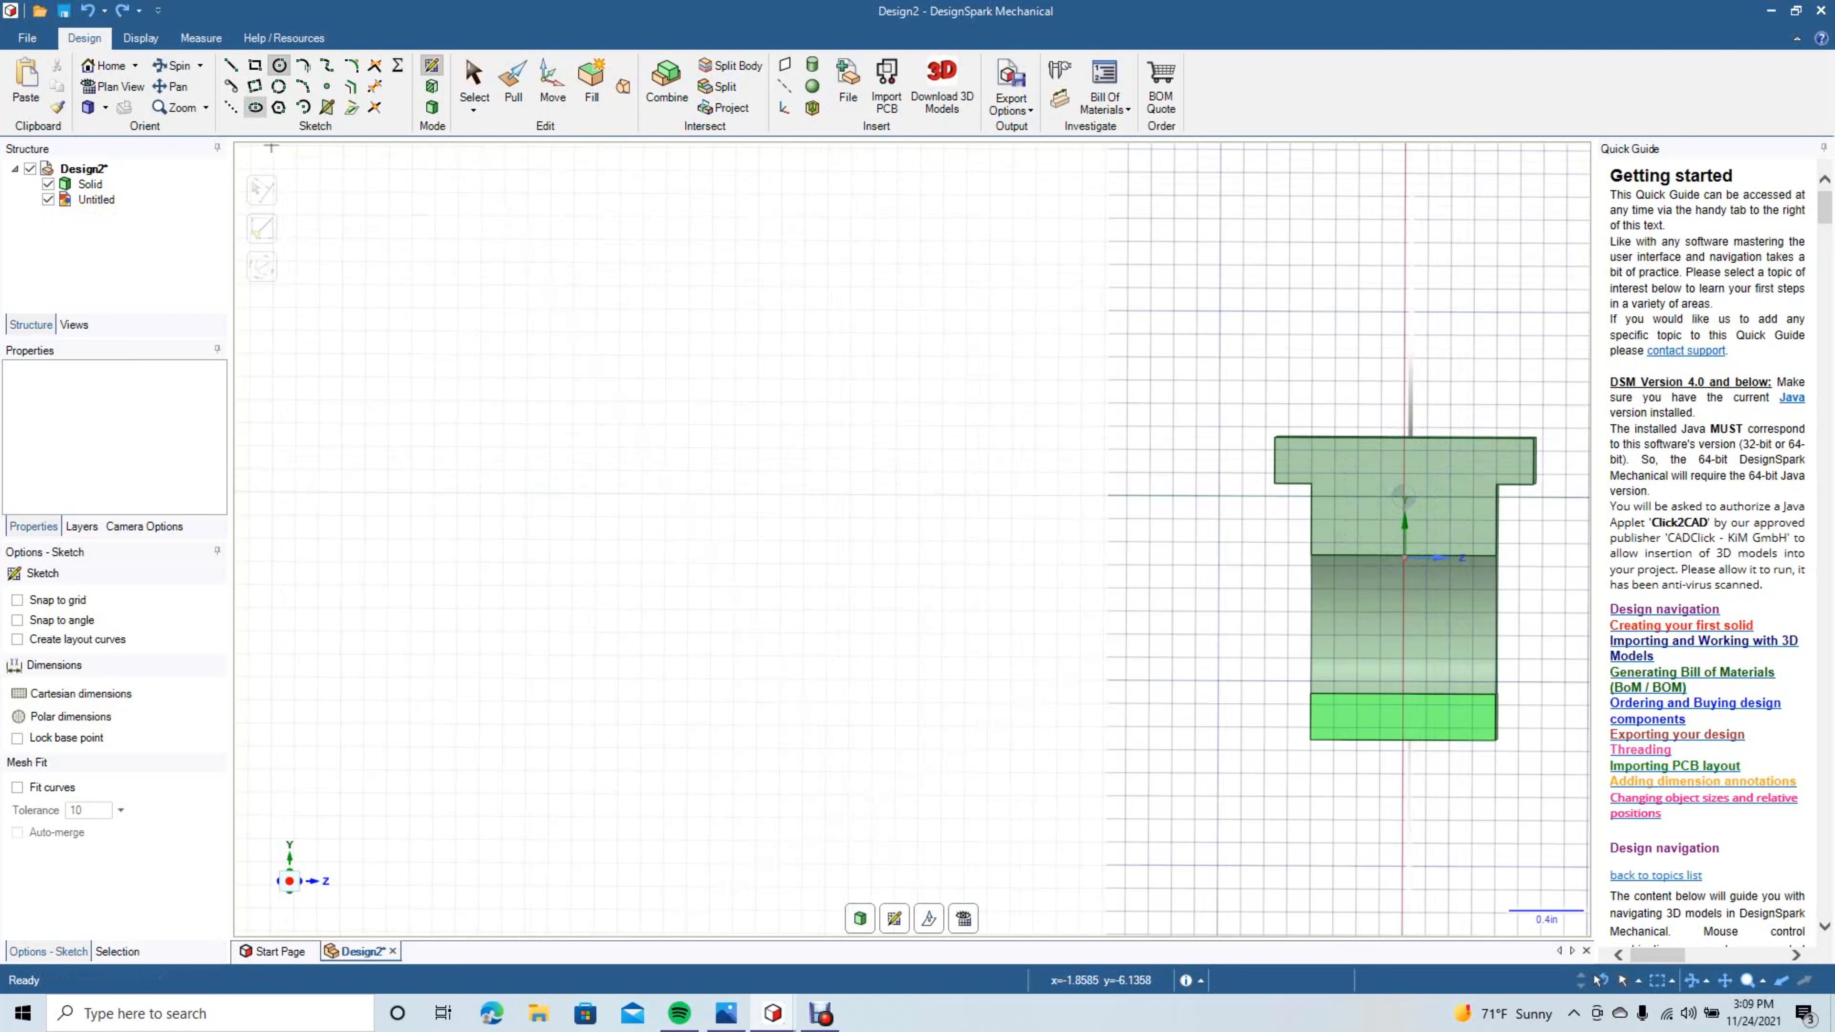
Sketch an ellipse about 0.8 in wide and 0.64 in high on the horn-side end face, reaching its upper and lower edges.
click(256, 107)
click(1404, 497)
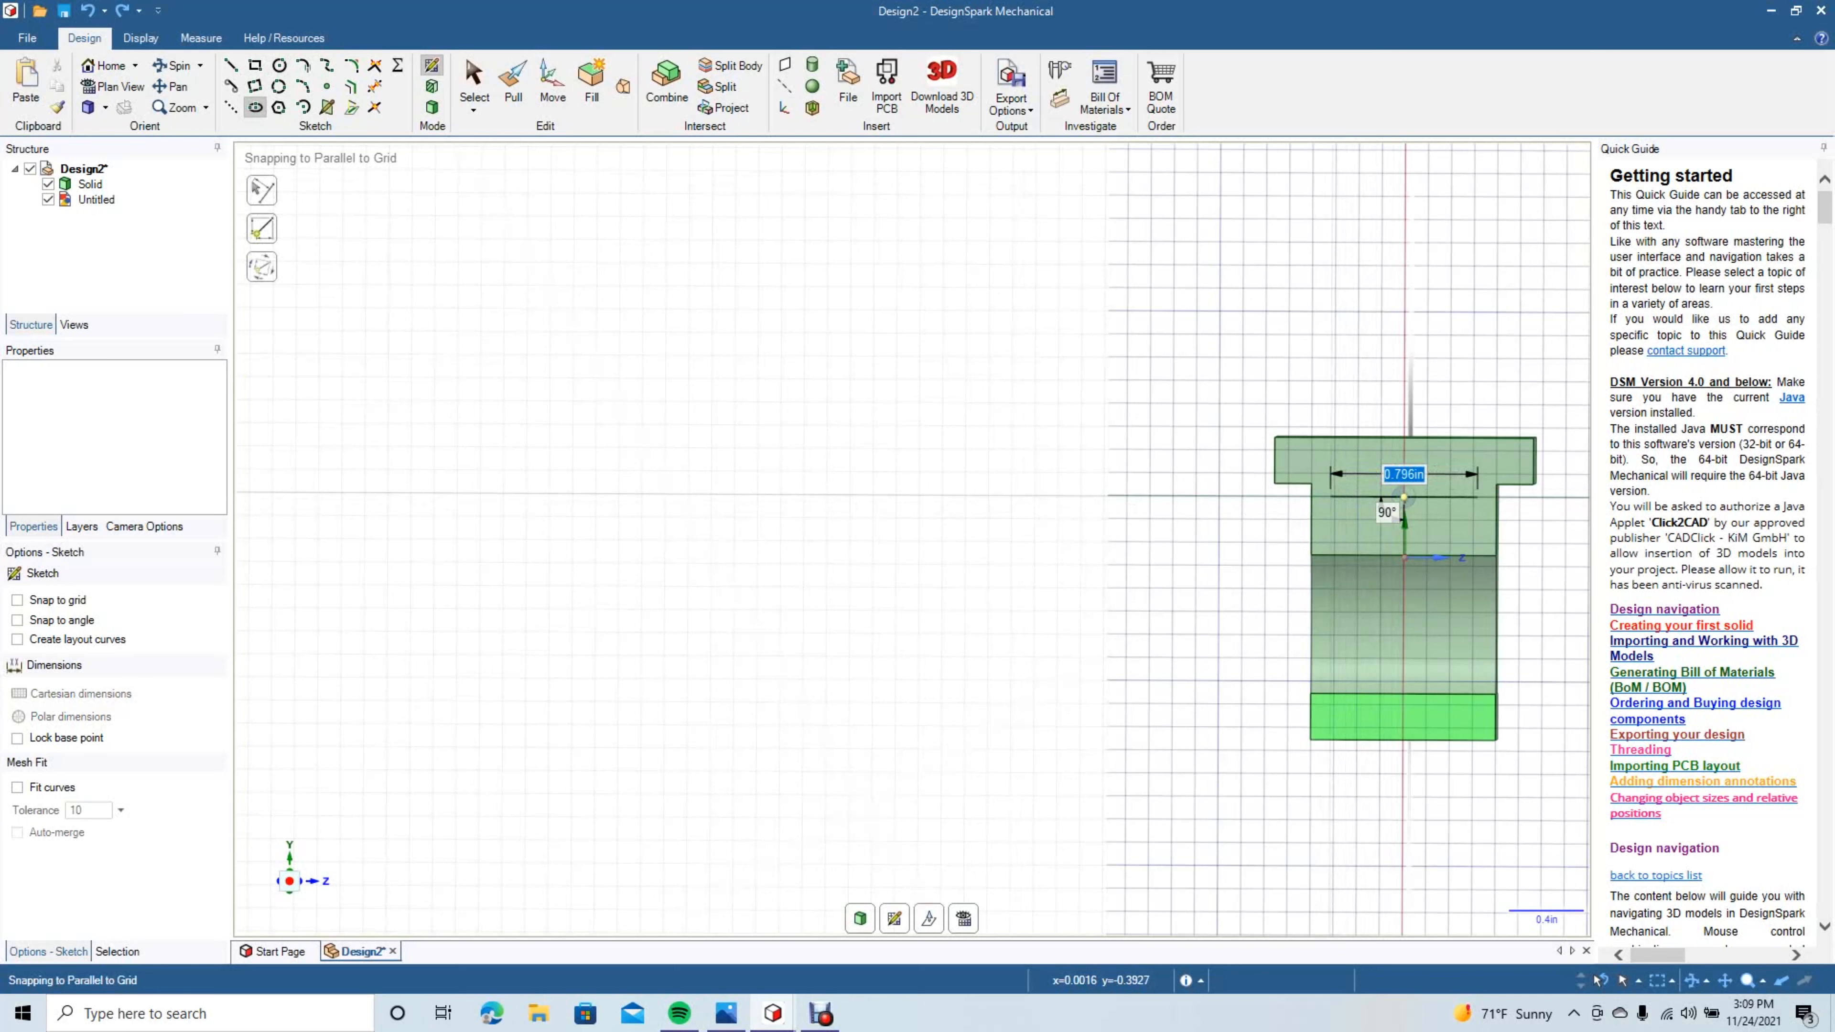
click(1382, 497)
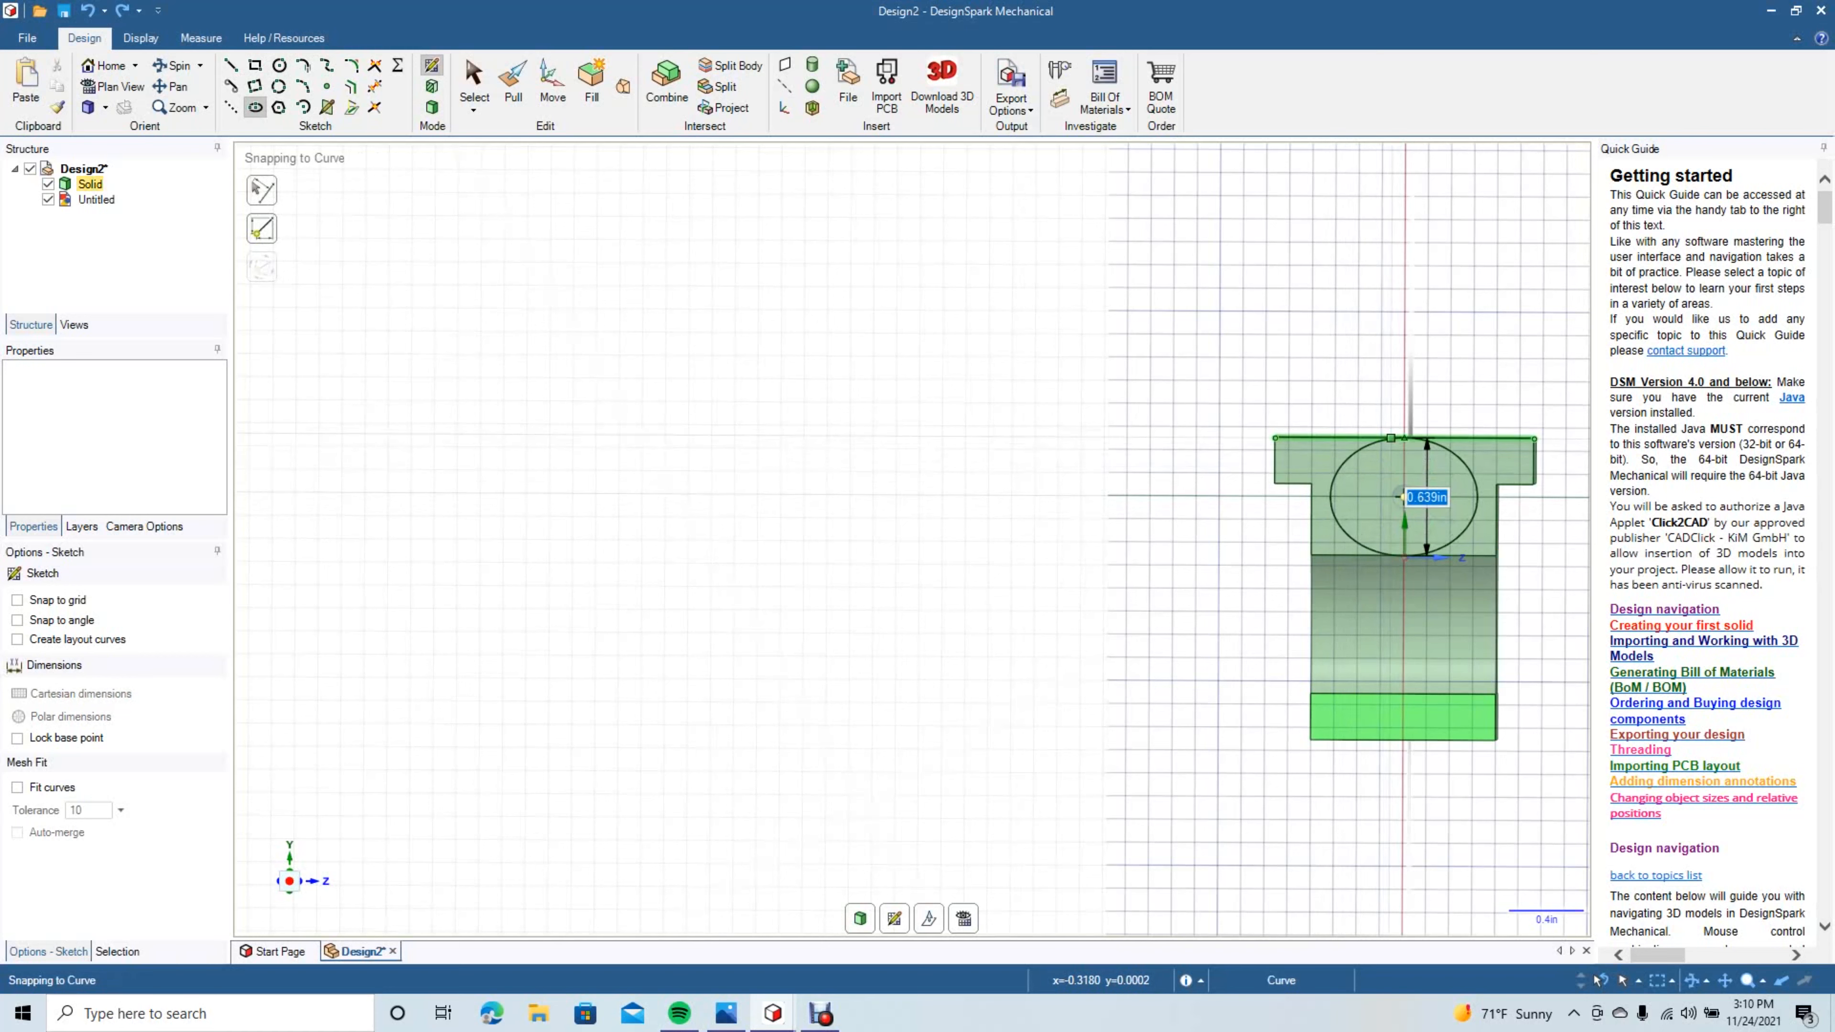
click(1391, 438)
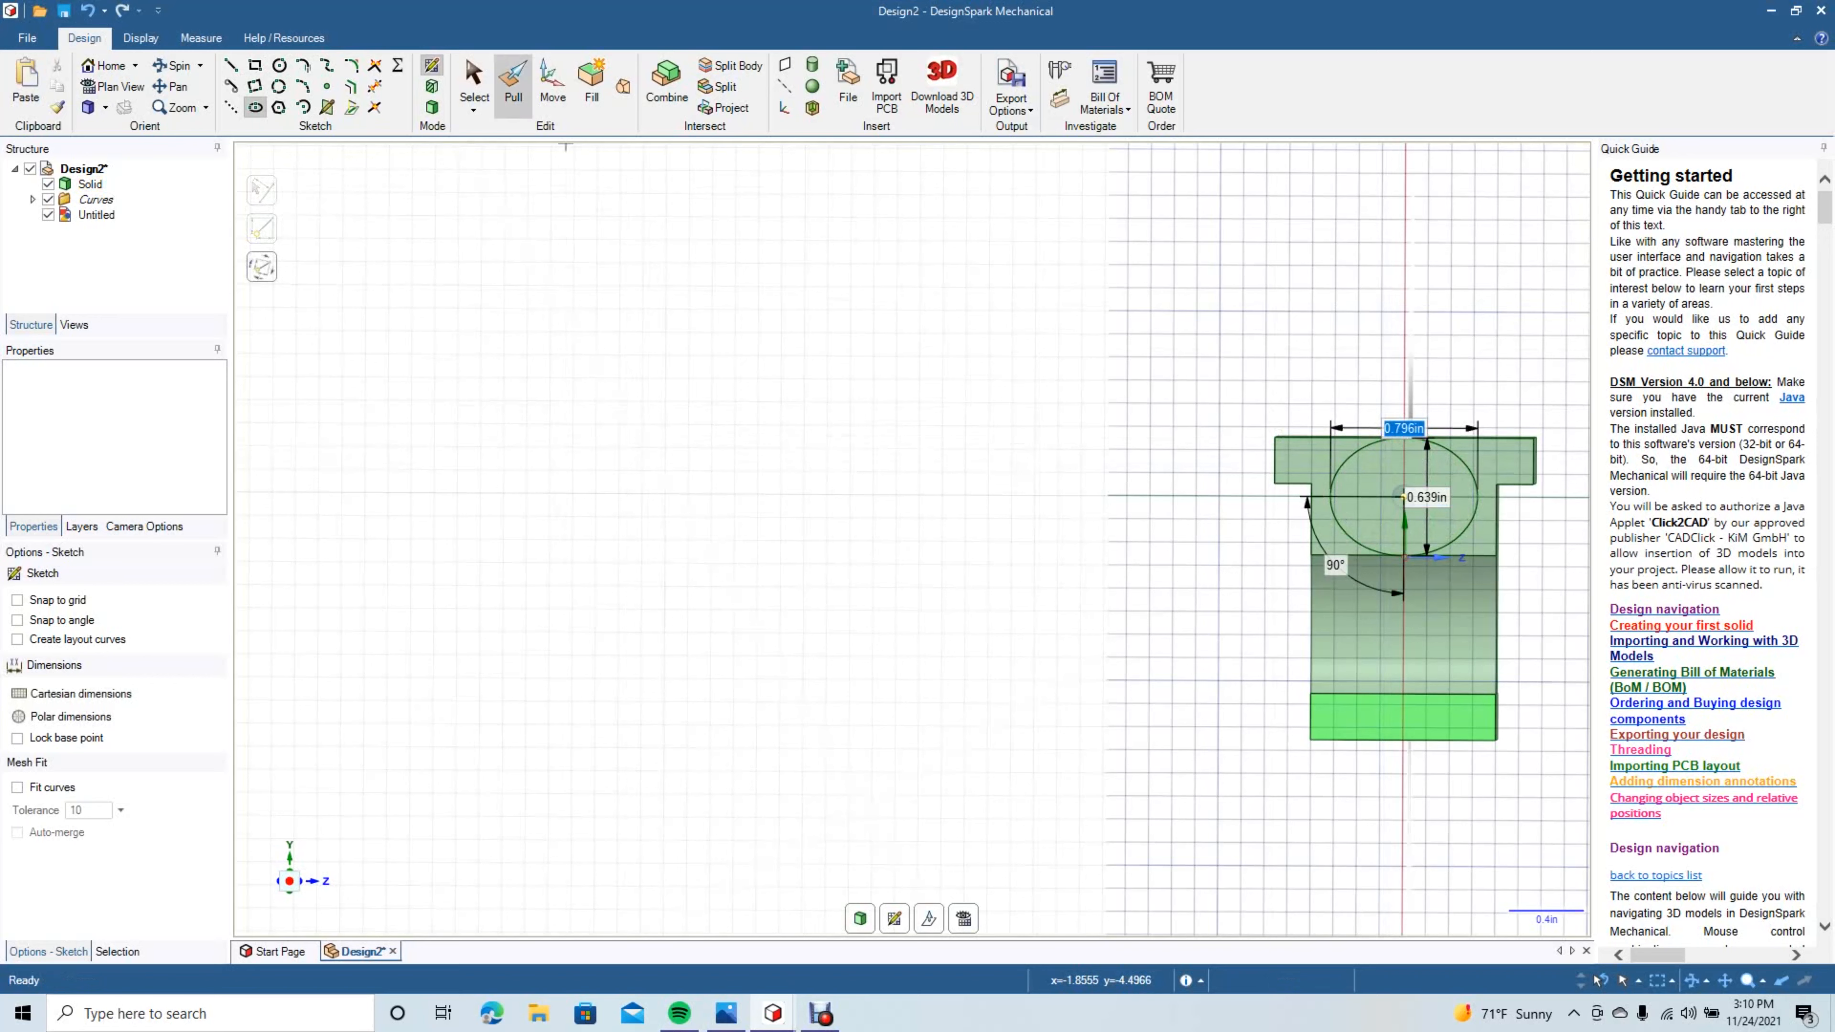
click(475, 80)
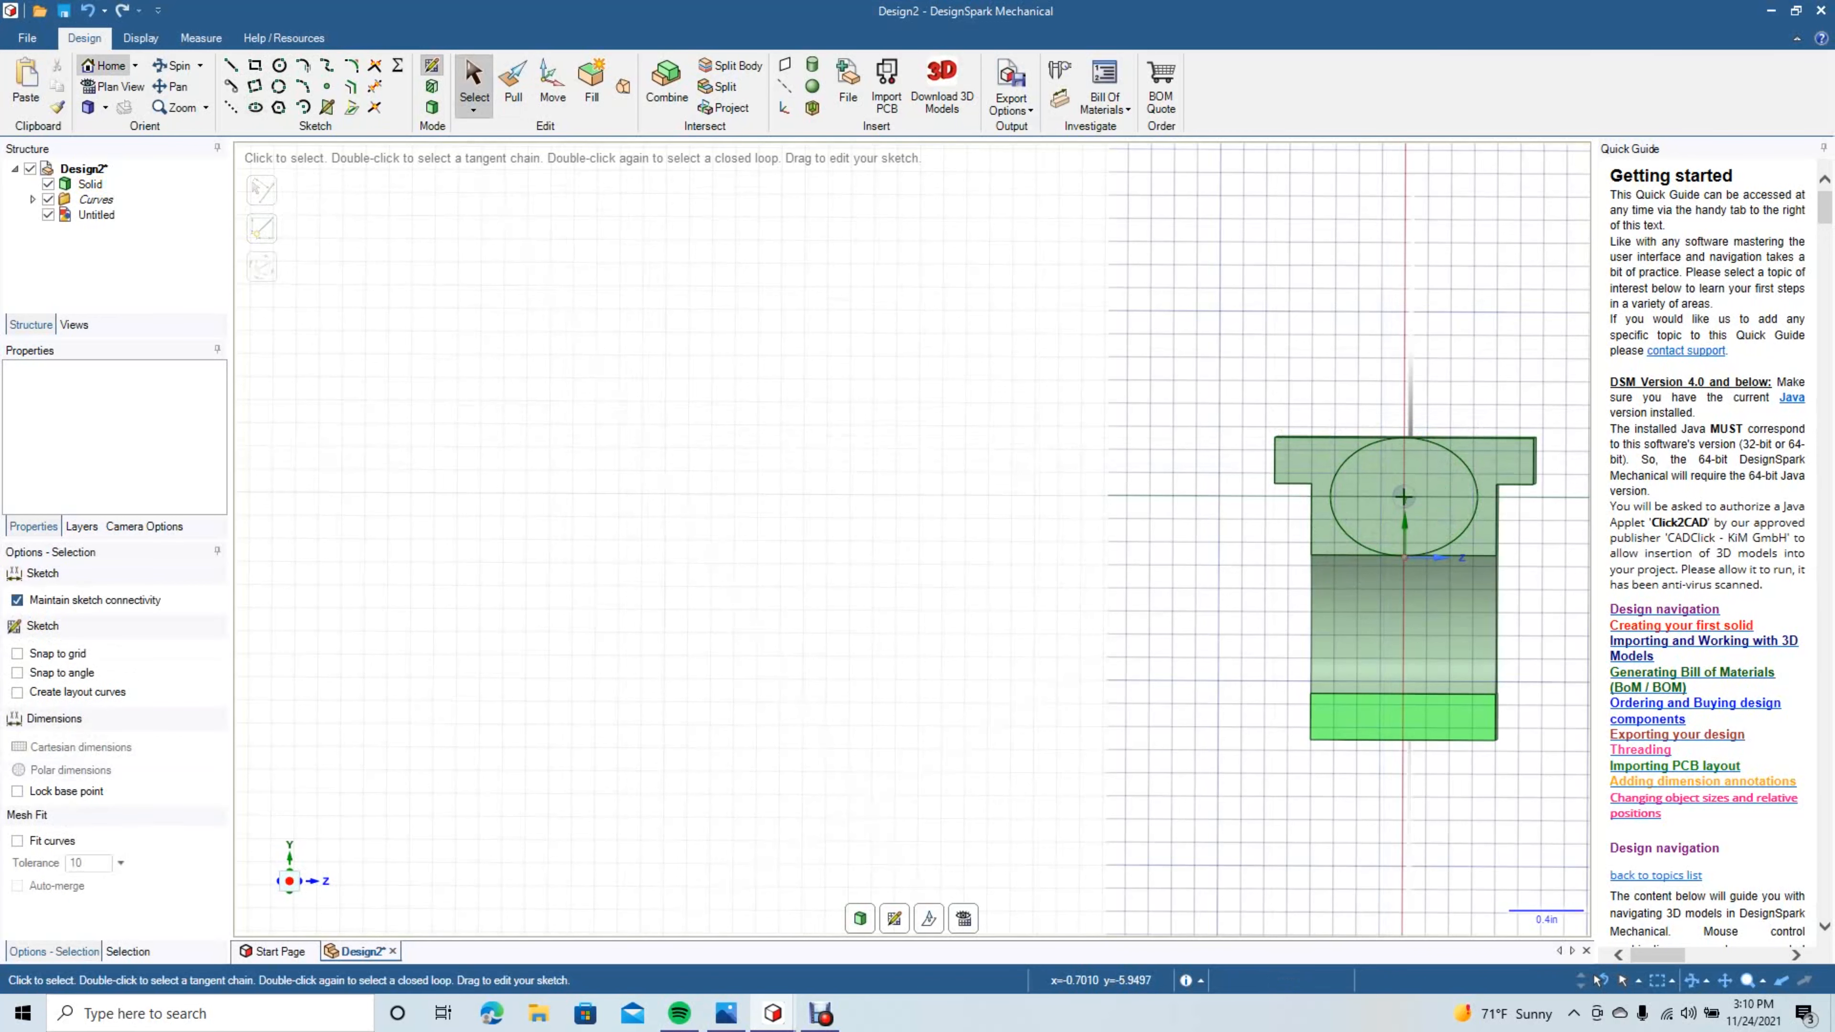
Turn the sketched ellipse into a surface on the horn-side end face by returning to 3D mode.
click(105, 107)
click(116, 172)
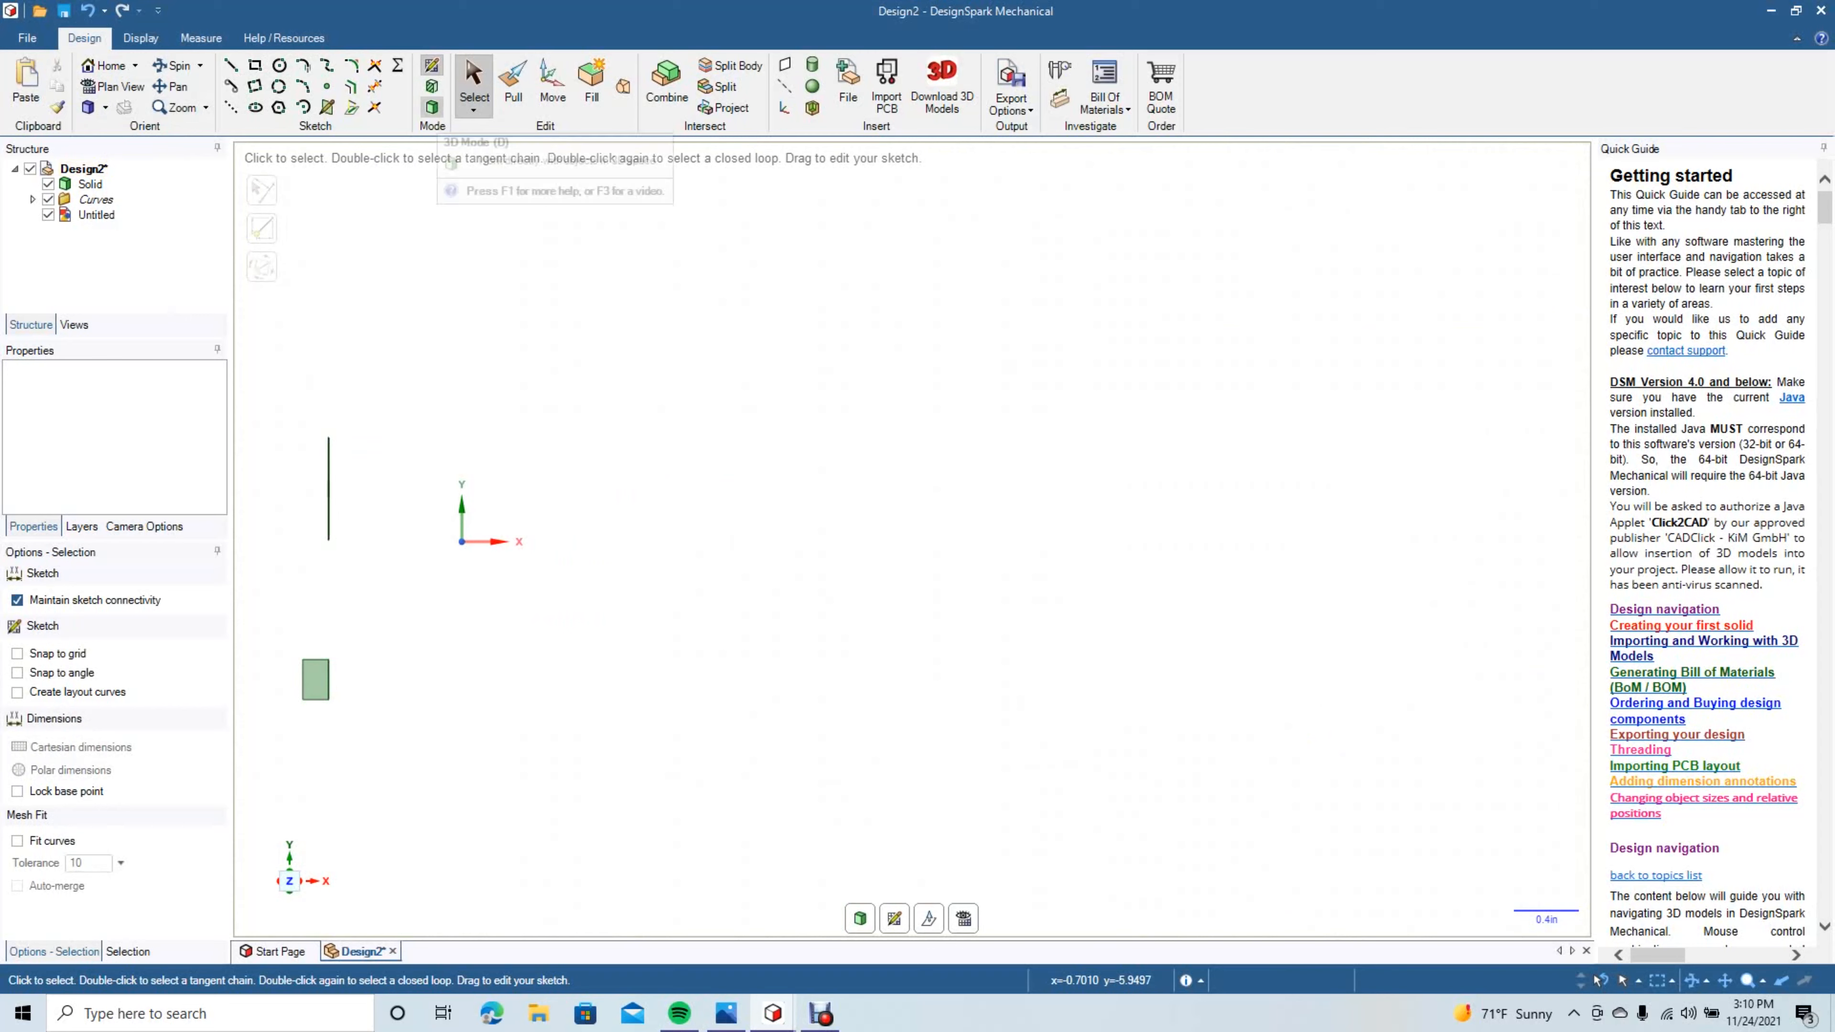
click(432, 107)
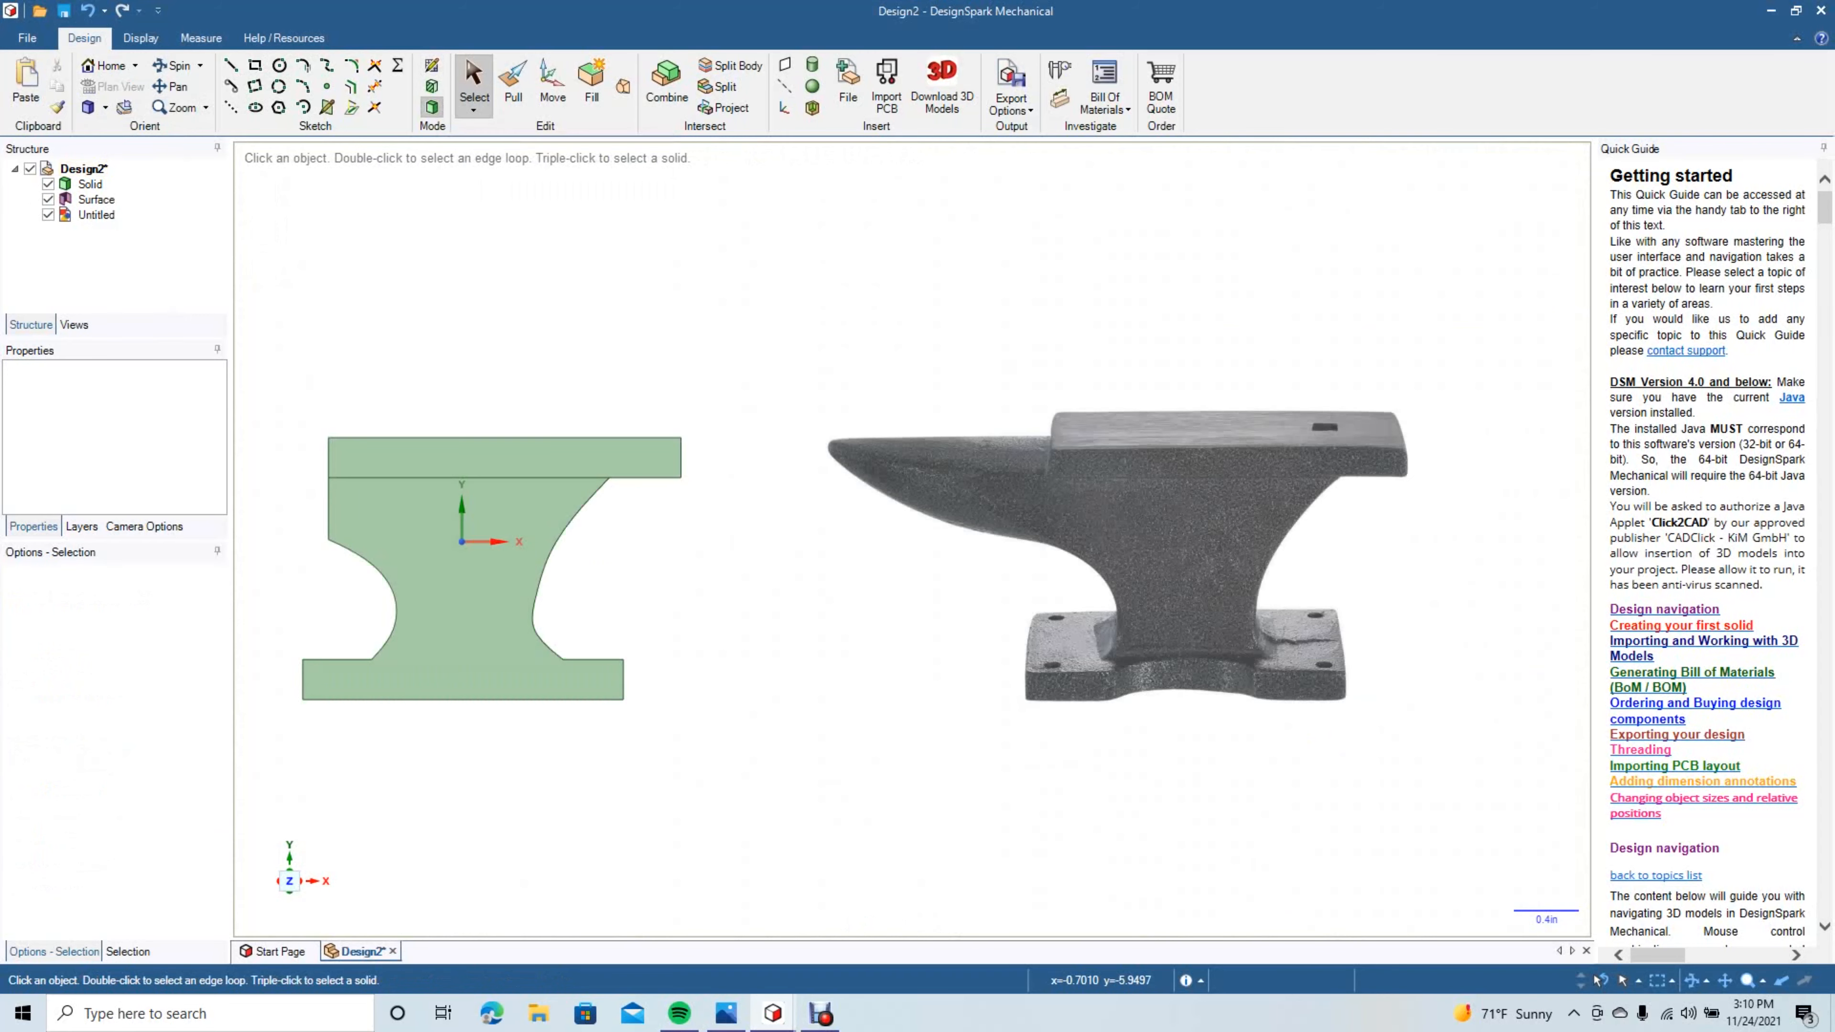
drag(912, 539, 965, 539)
click(172, 86)
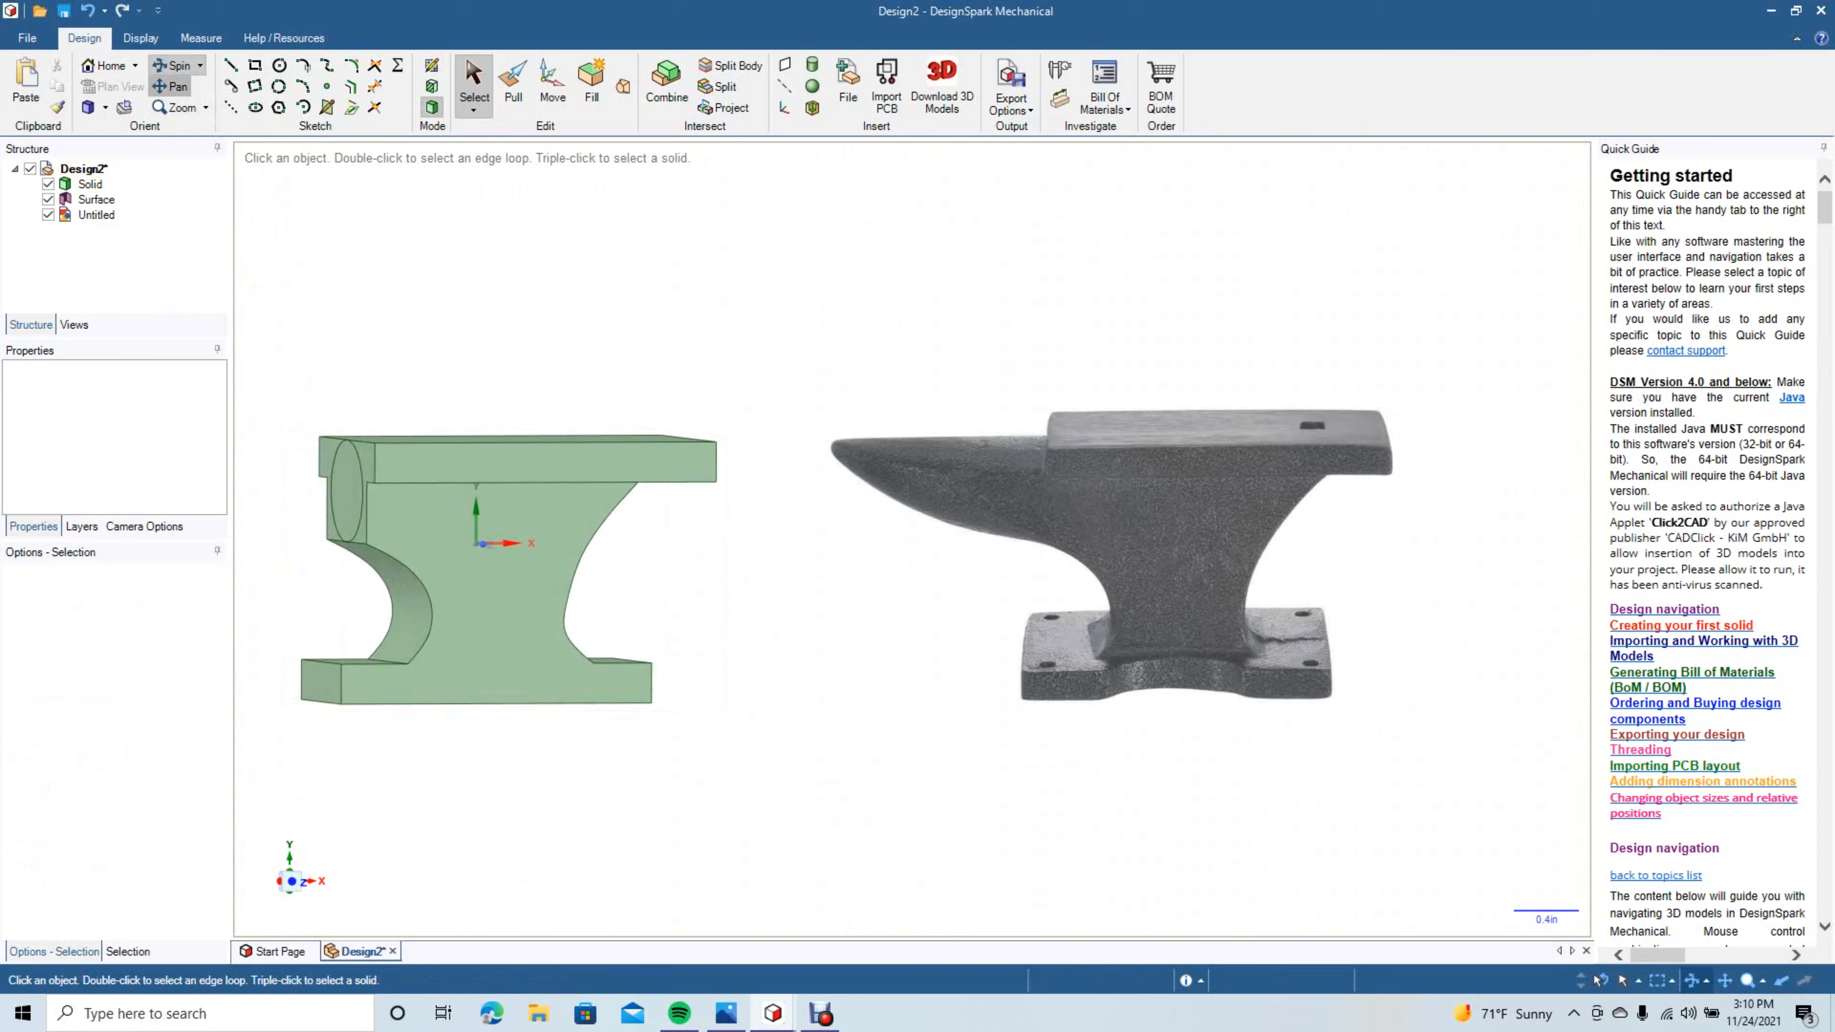
drag(477, 543, 912, 554)
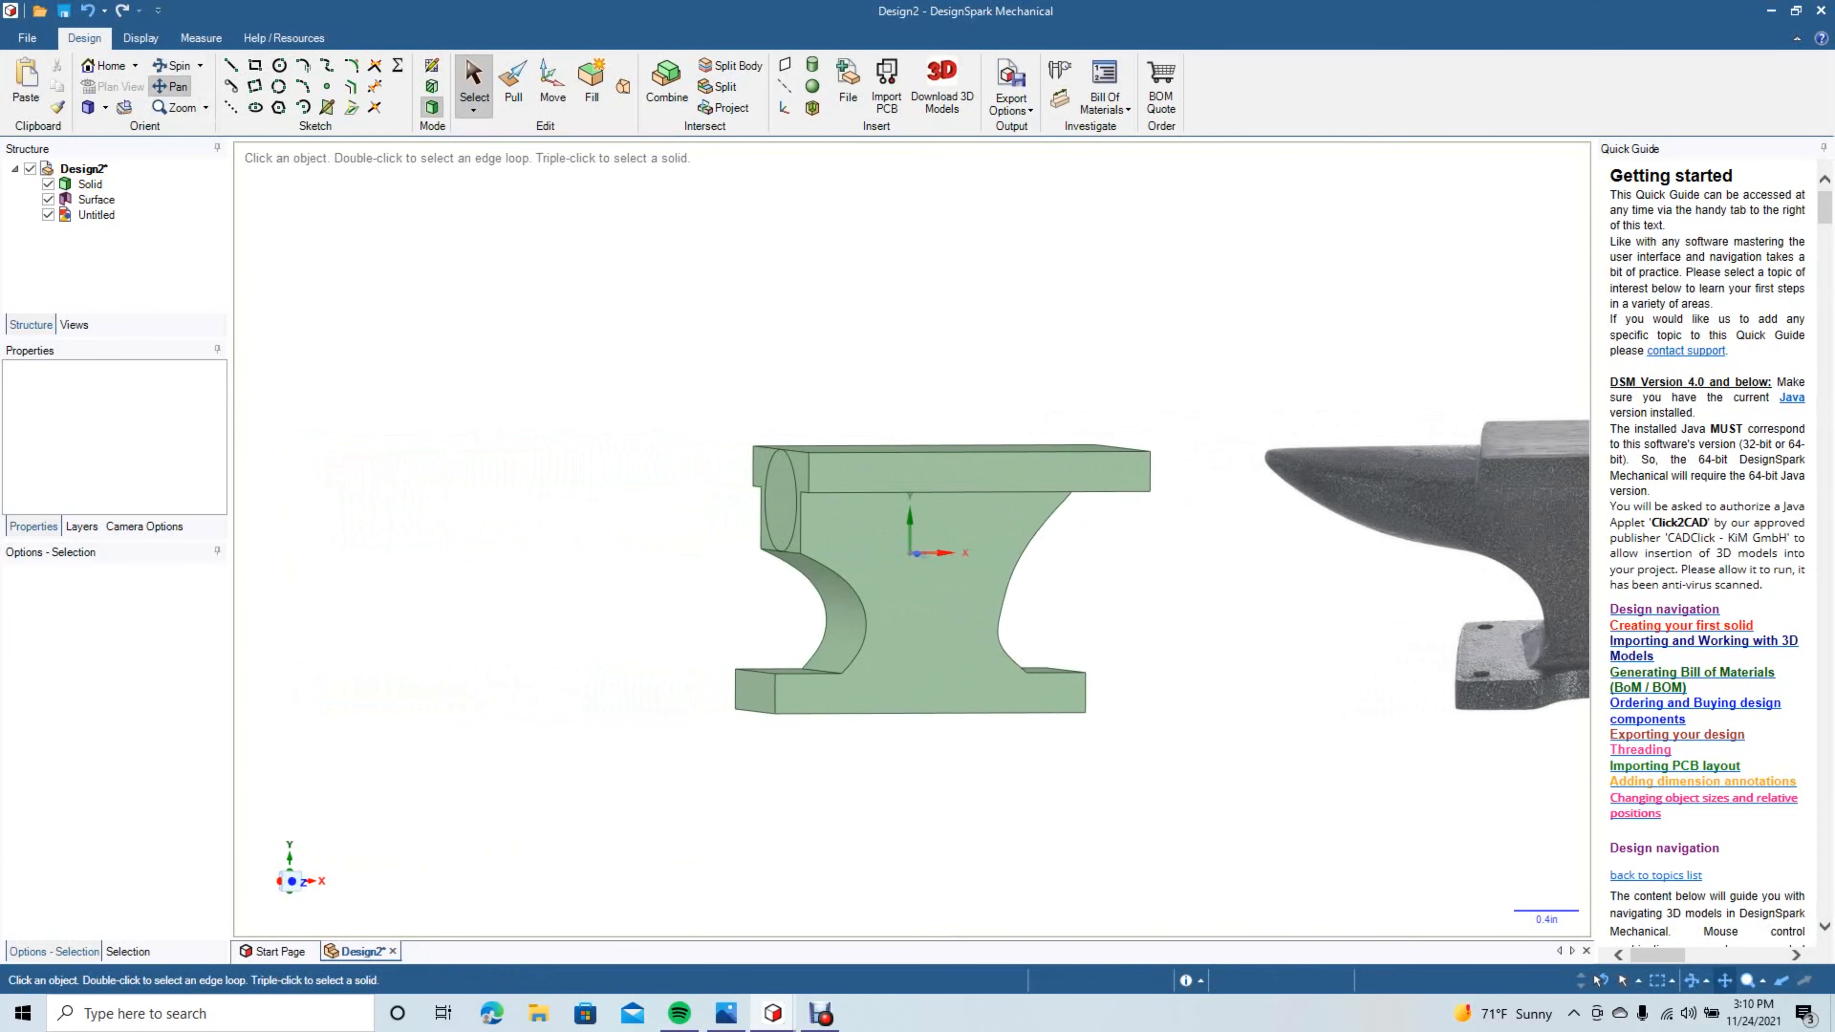
Duplicate the elliptical face on the anvil's horn-side end by copying and pasting it in place.
click(473, 85)
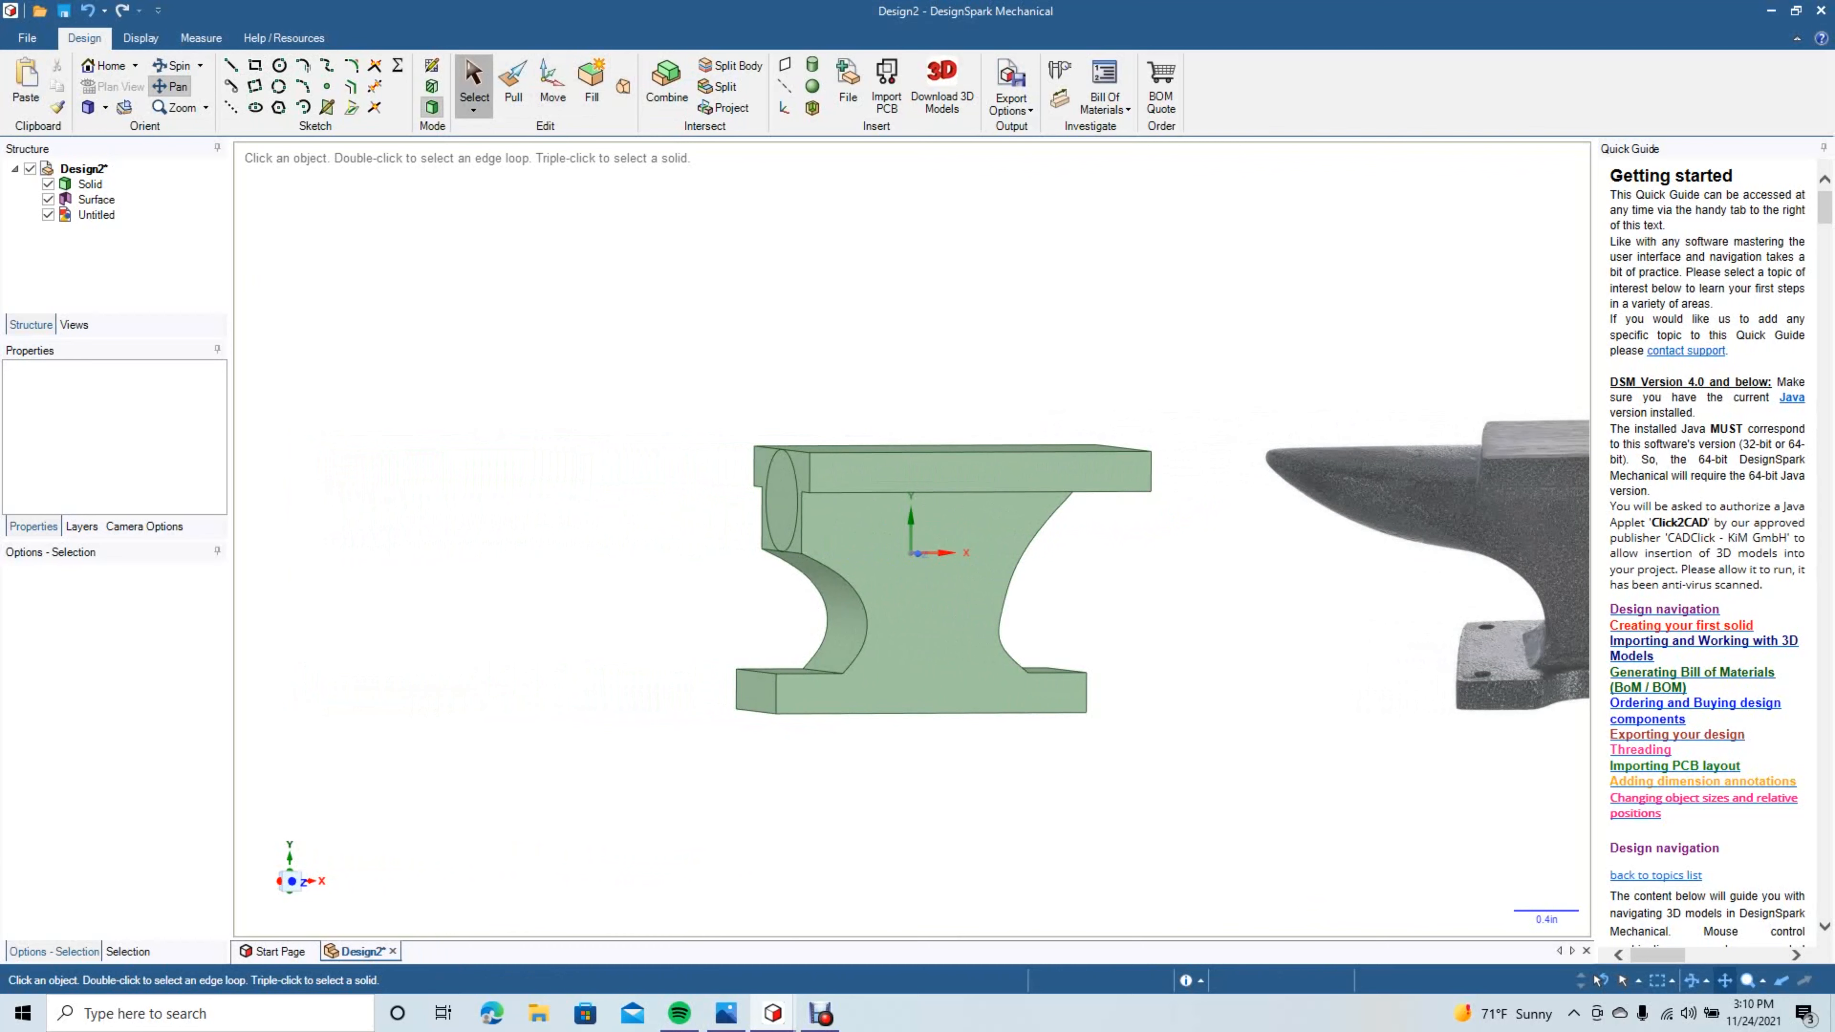
click(782, 501)
click(782, 500)
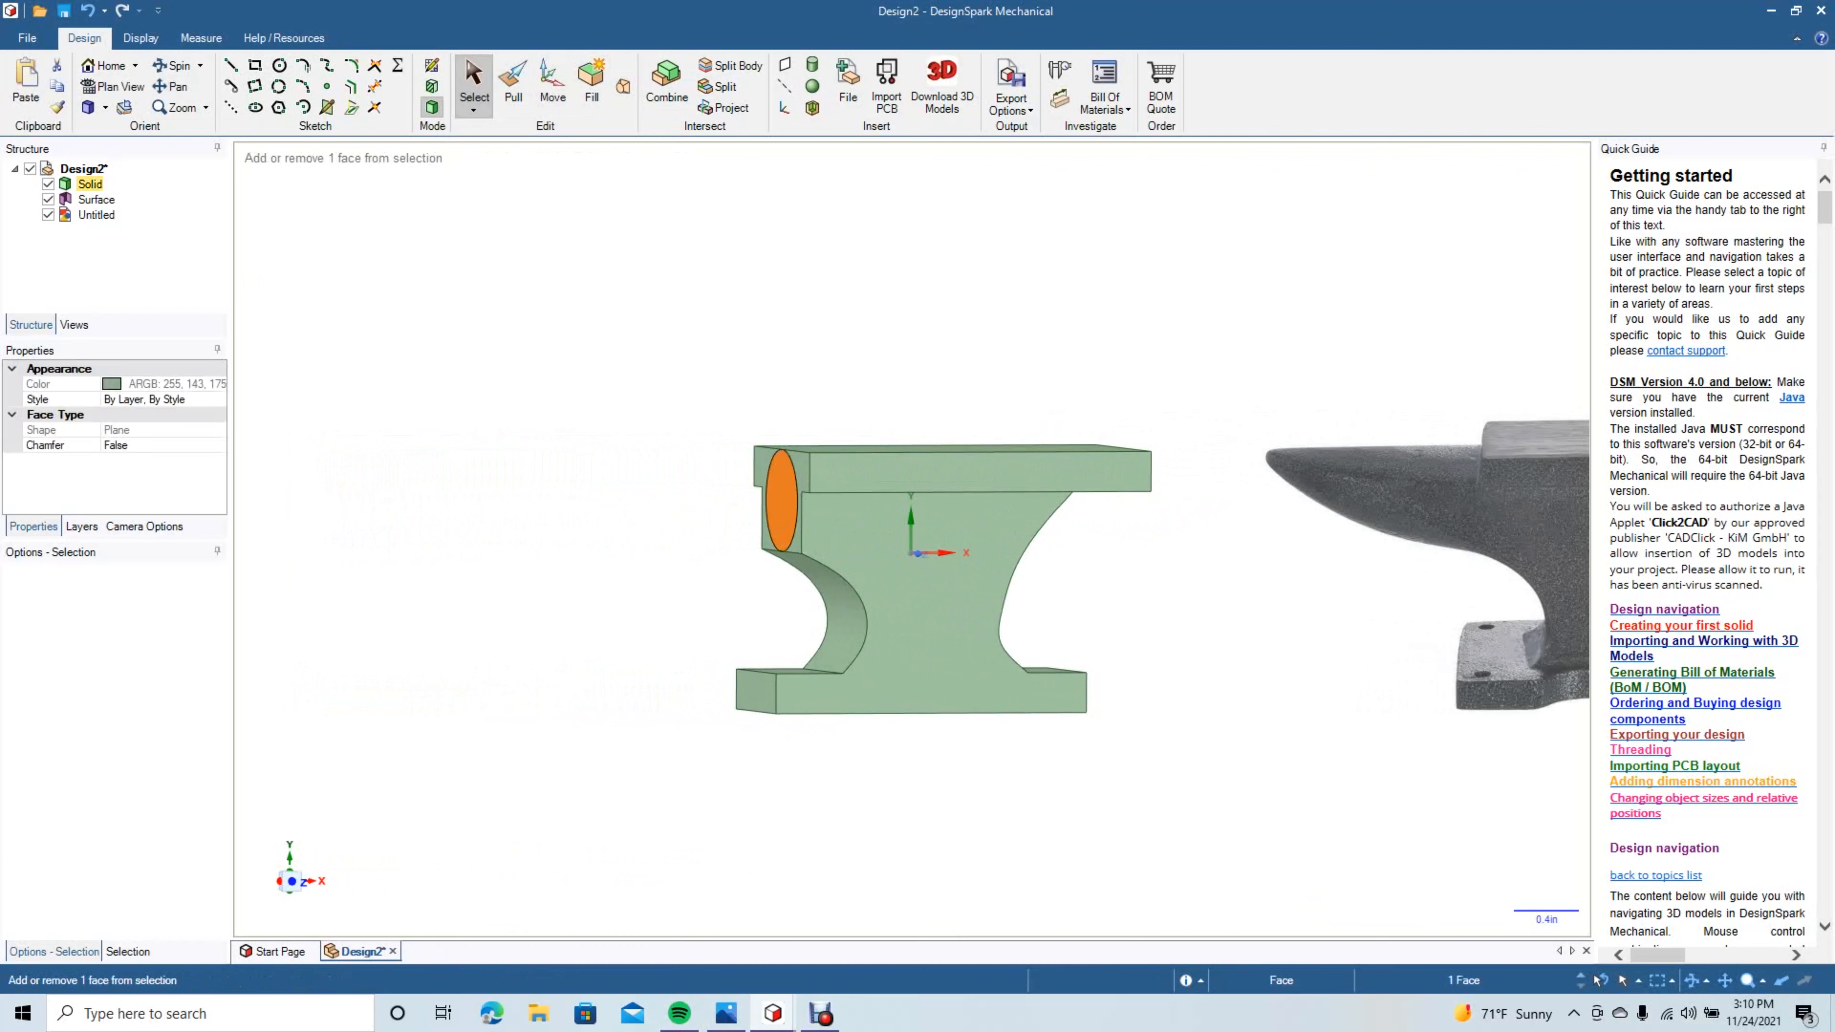
key(ctrl+c)
key(ctrl+v)
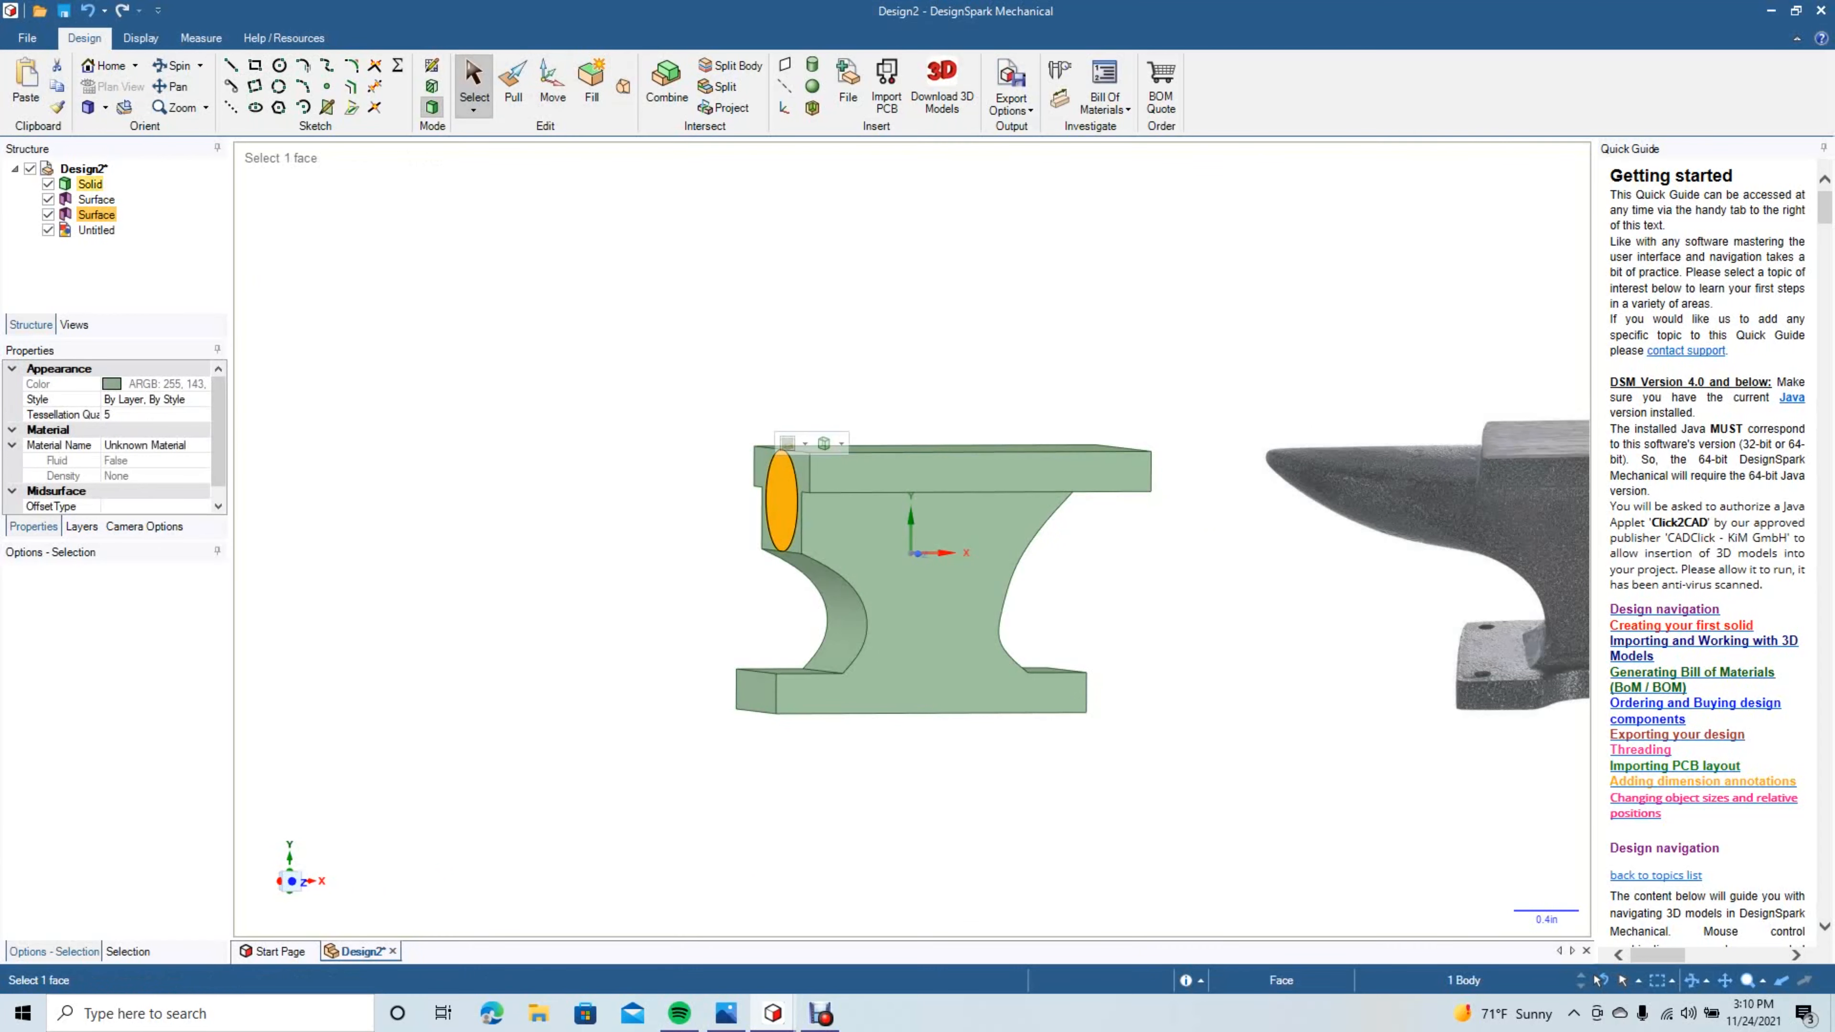
Move the copied elliptical face about 1.28 in straight out from the horn-side end of the anvil.
click(552, 83)
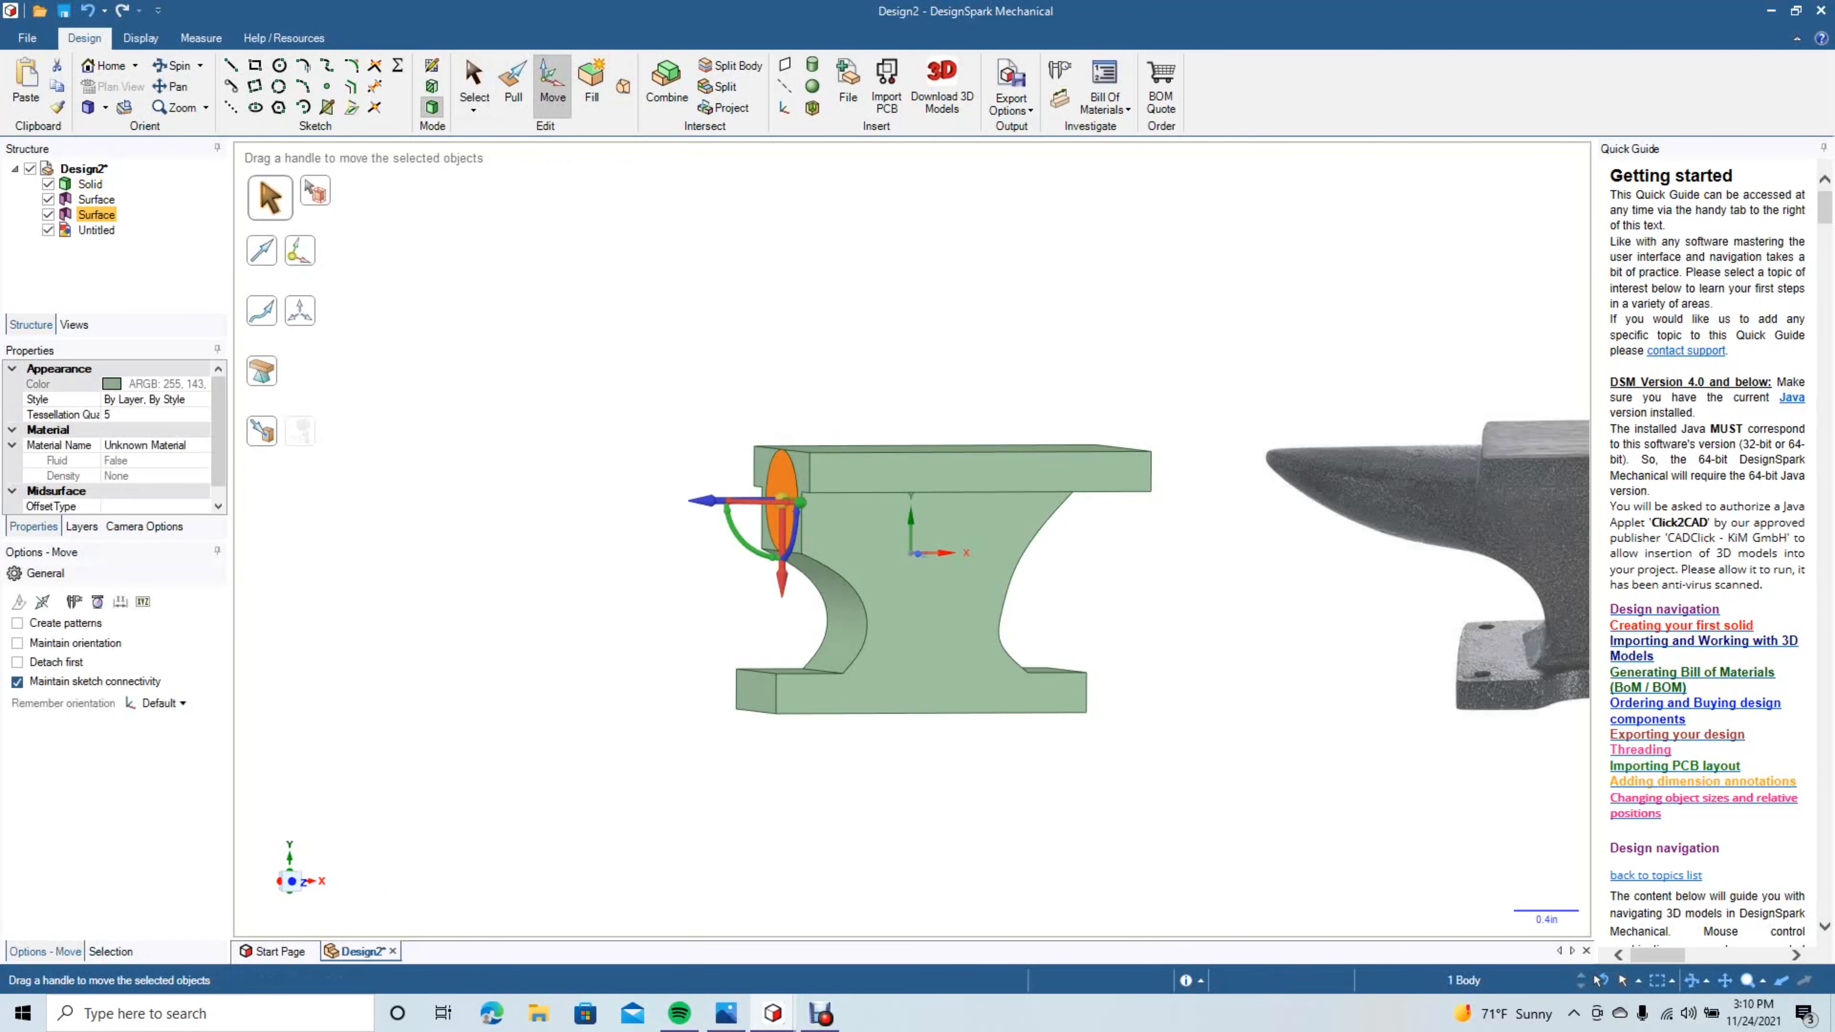
drag(712, 500, 512, 500)
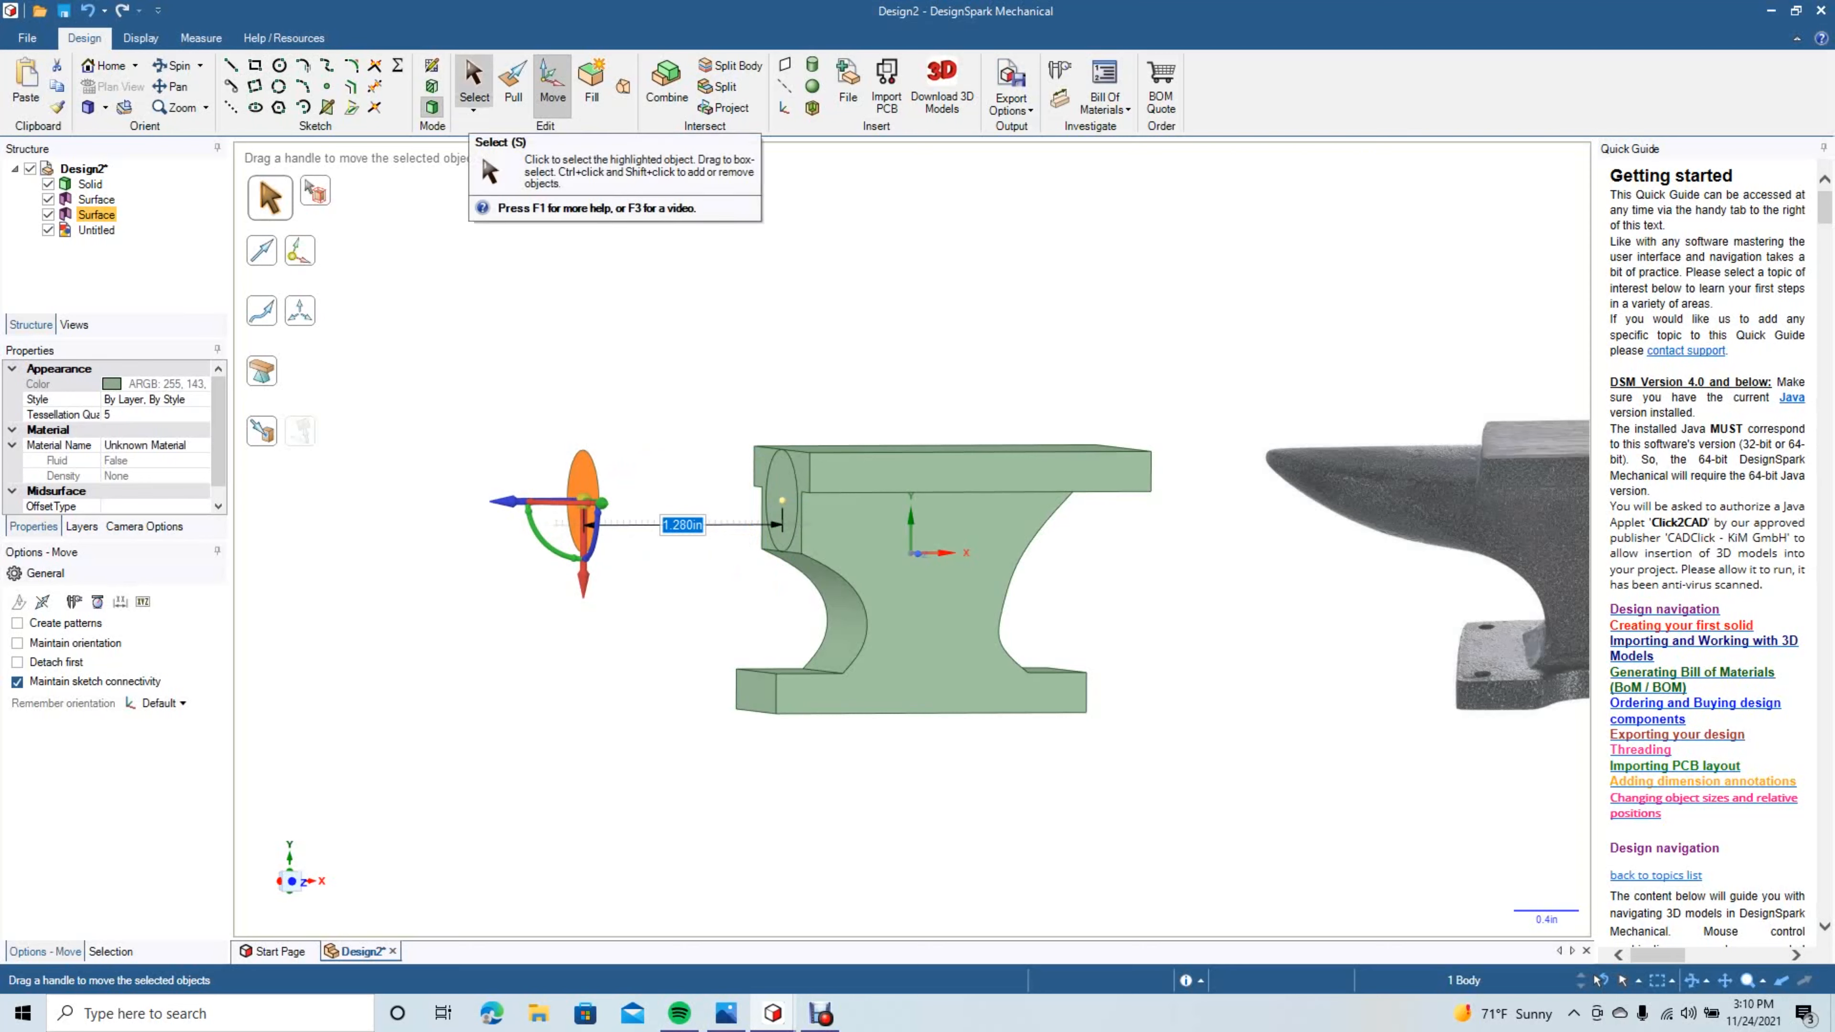
click(474, 81)
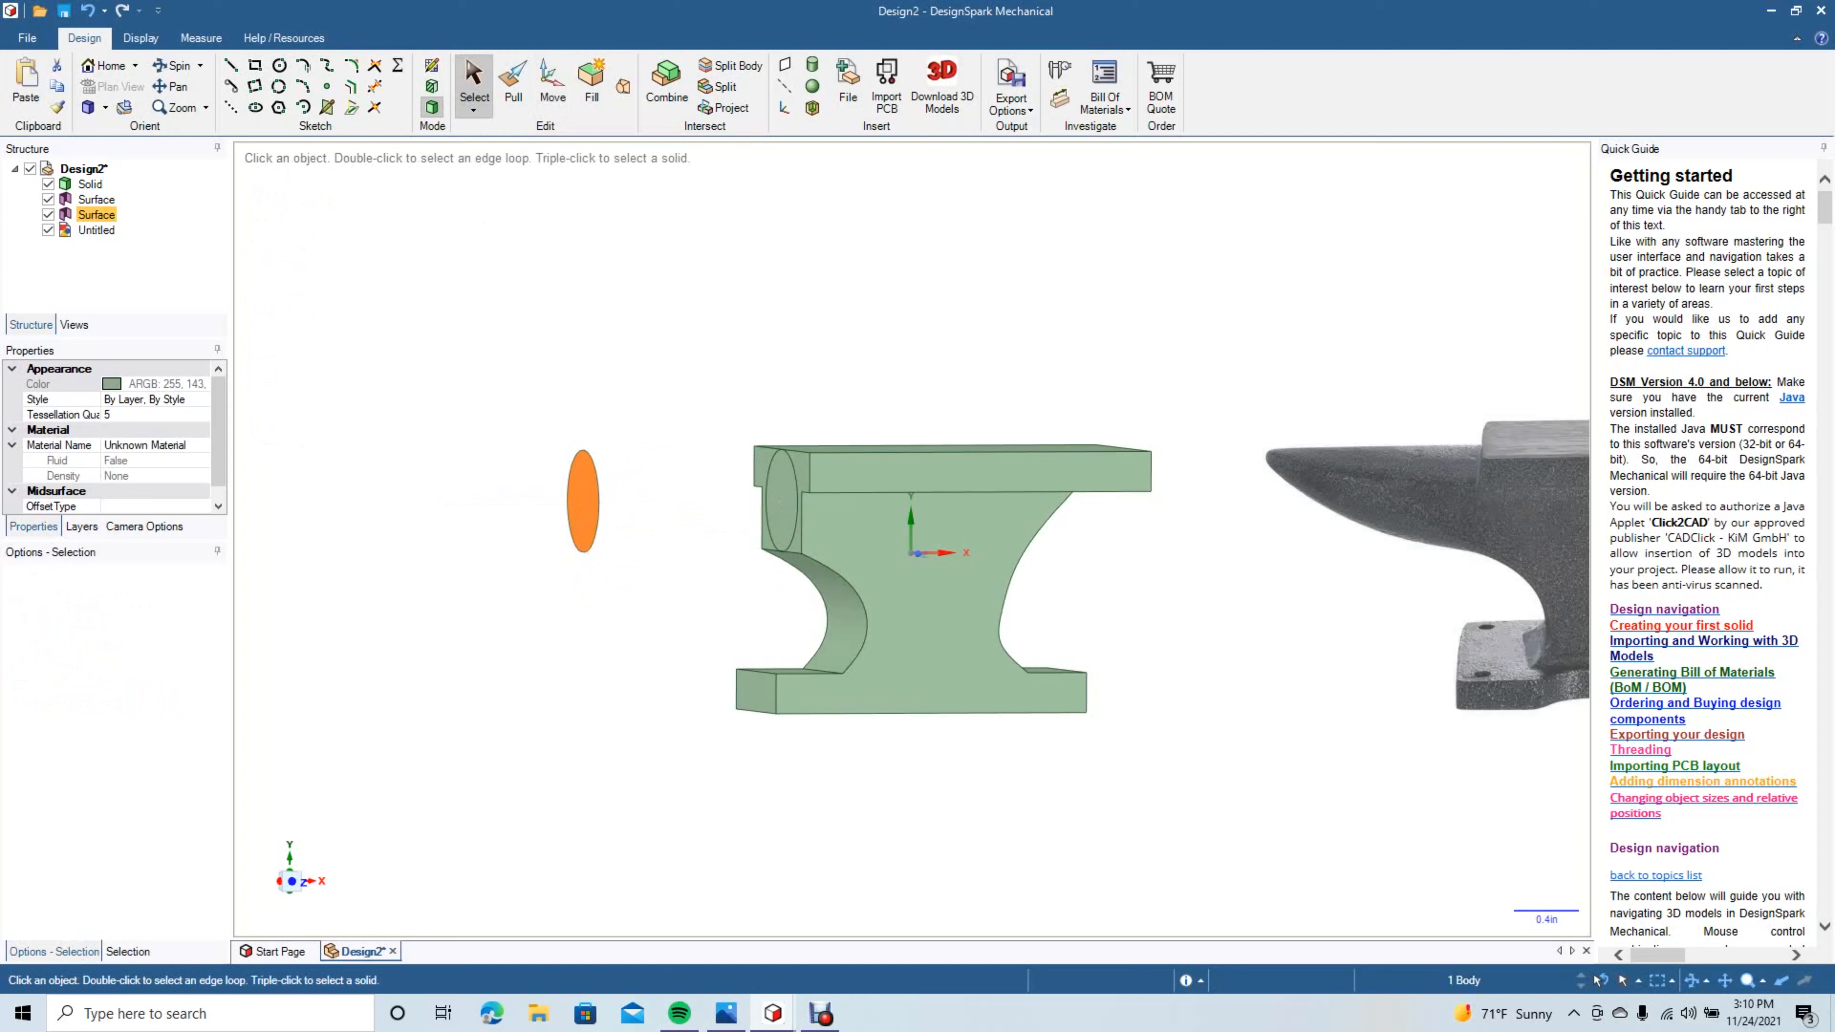
Sketch a smaller ellipse about 0.3 in by 0.21 in, centred on the offset elliptical face.
click(173, 65)
drag(1259, 550, 1381, 551)
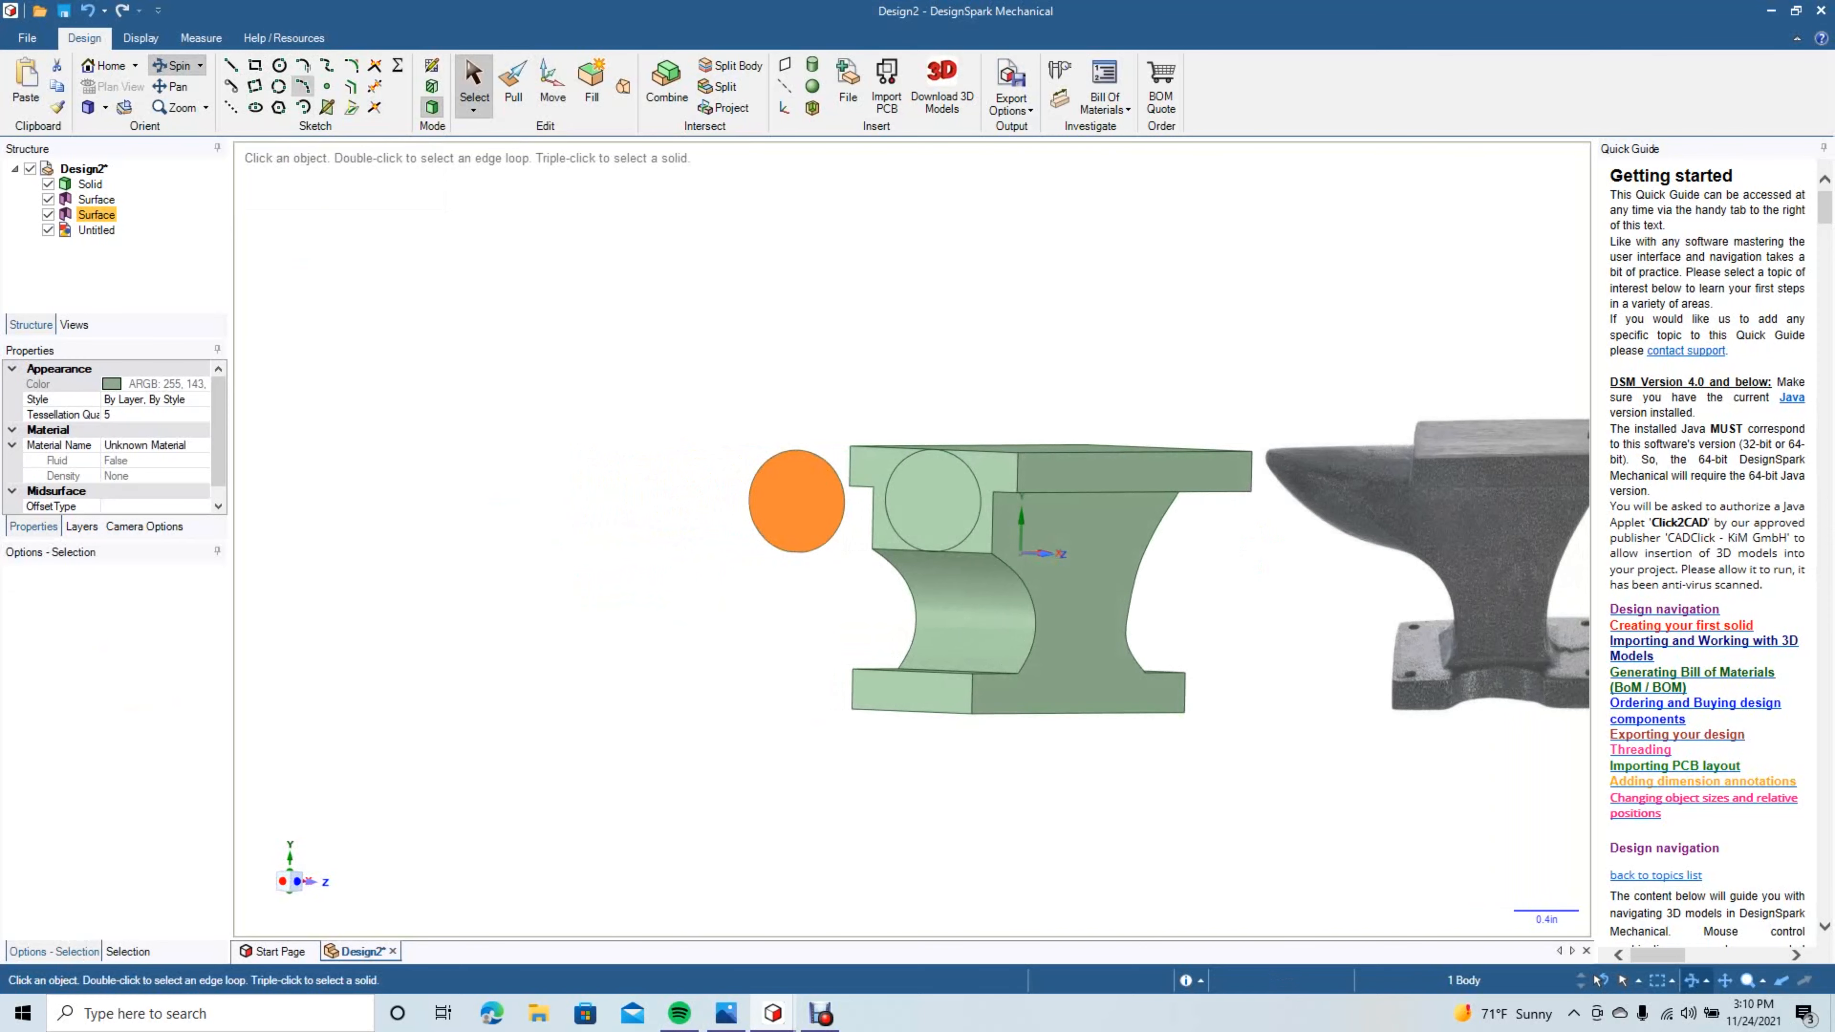
click(279, 65)
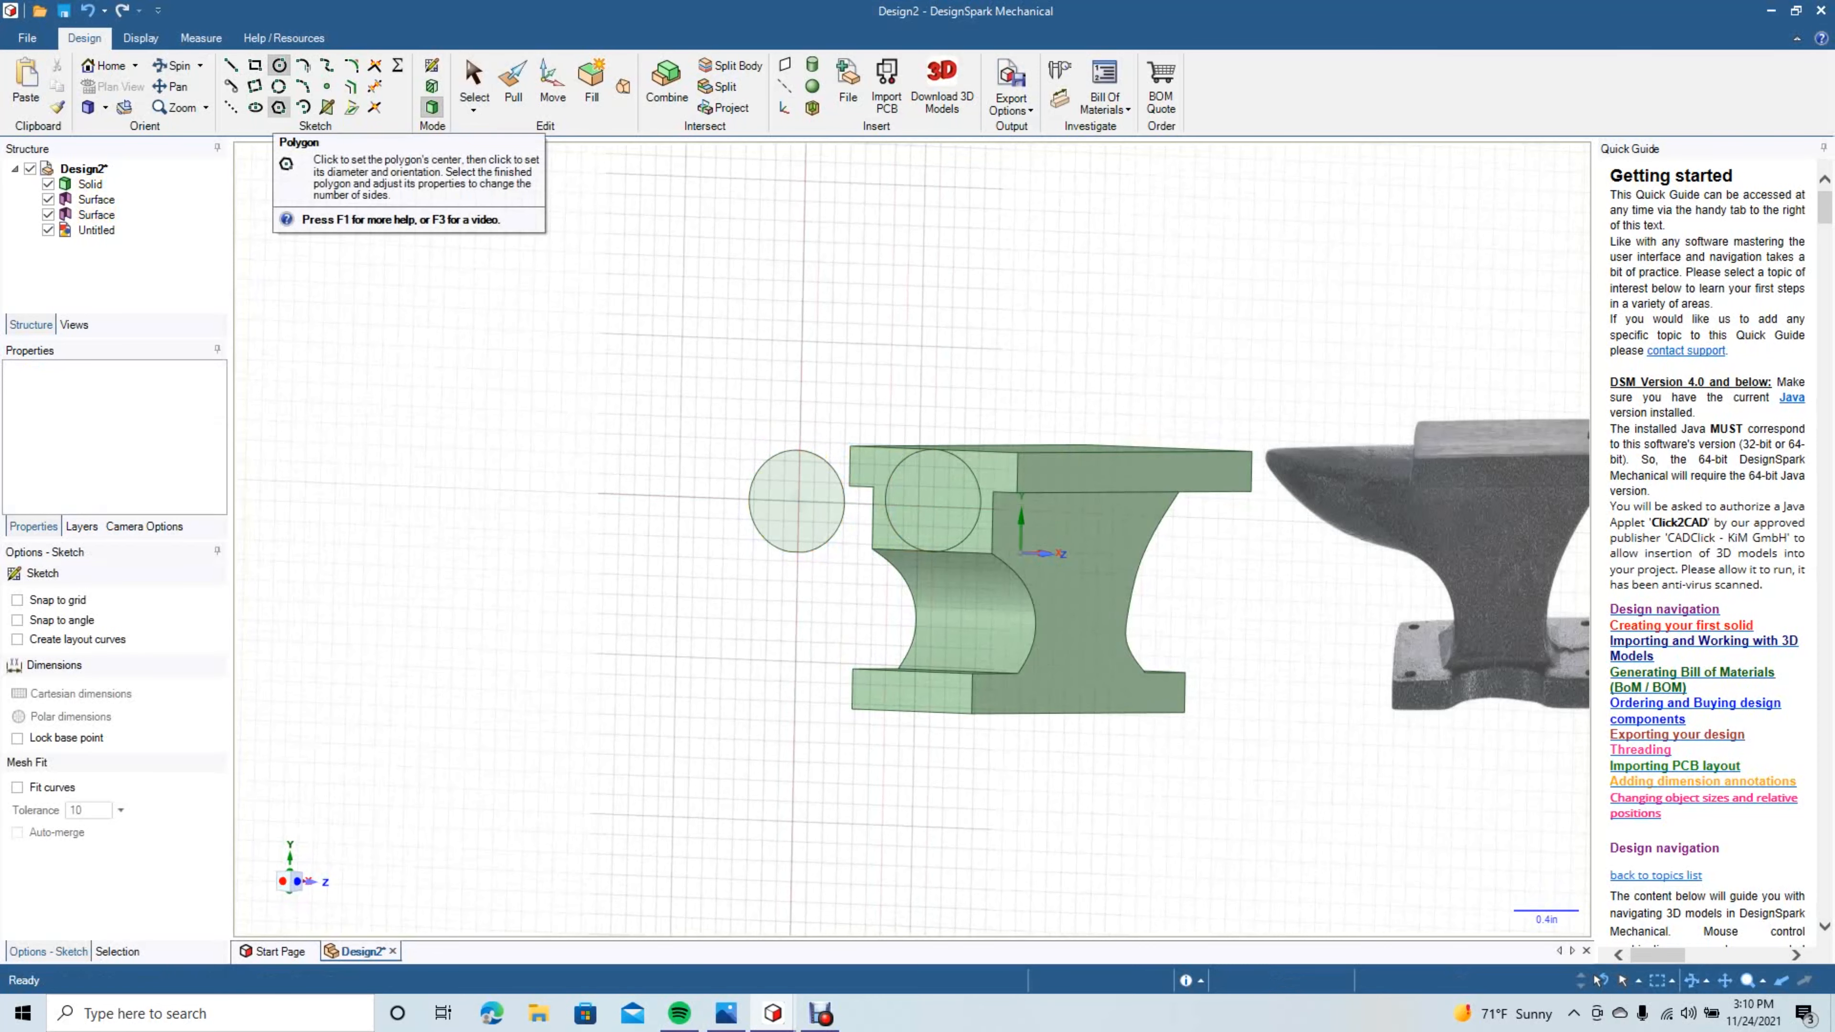
click(255, 107)
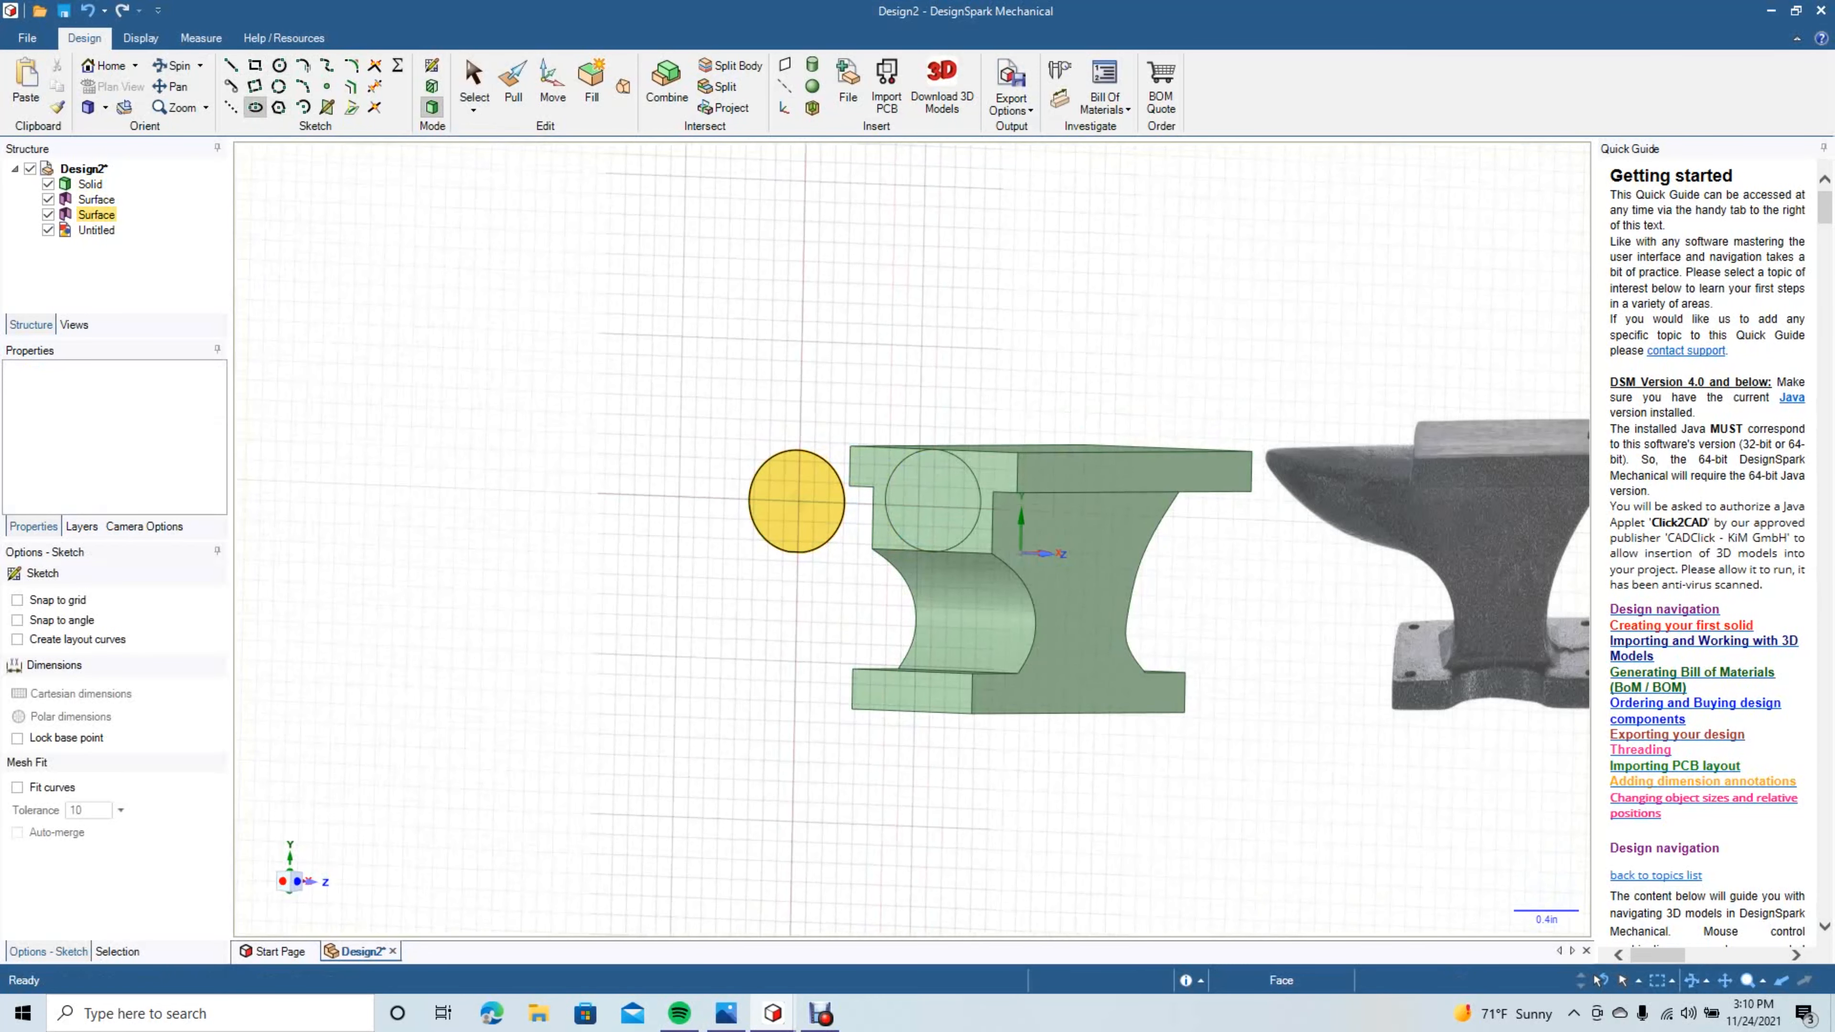
click(798, 501)
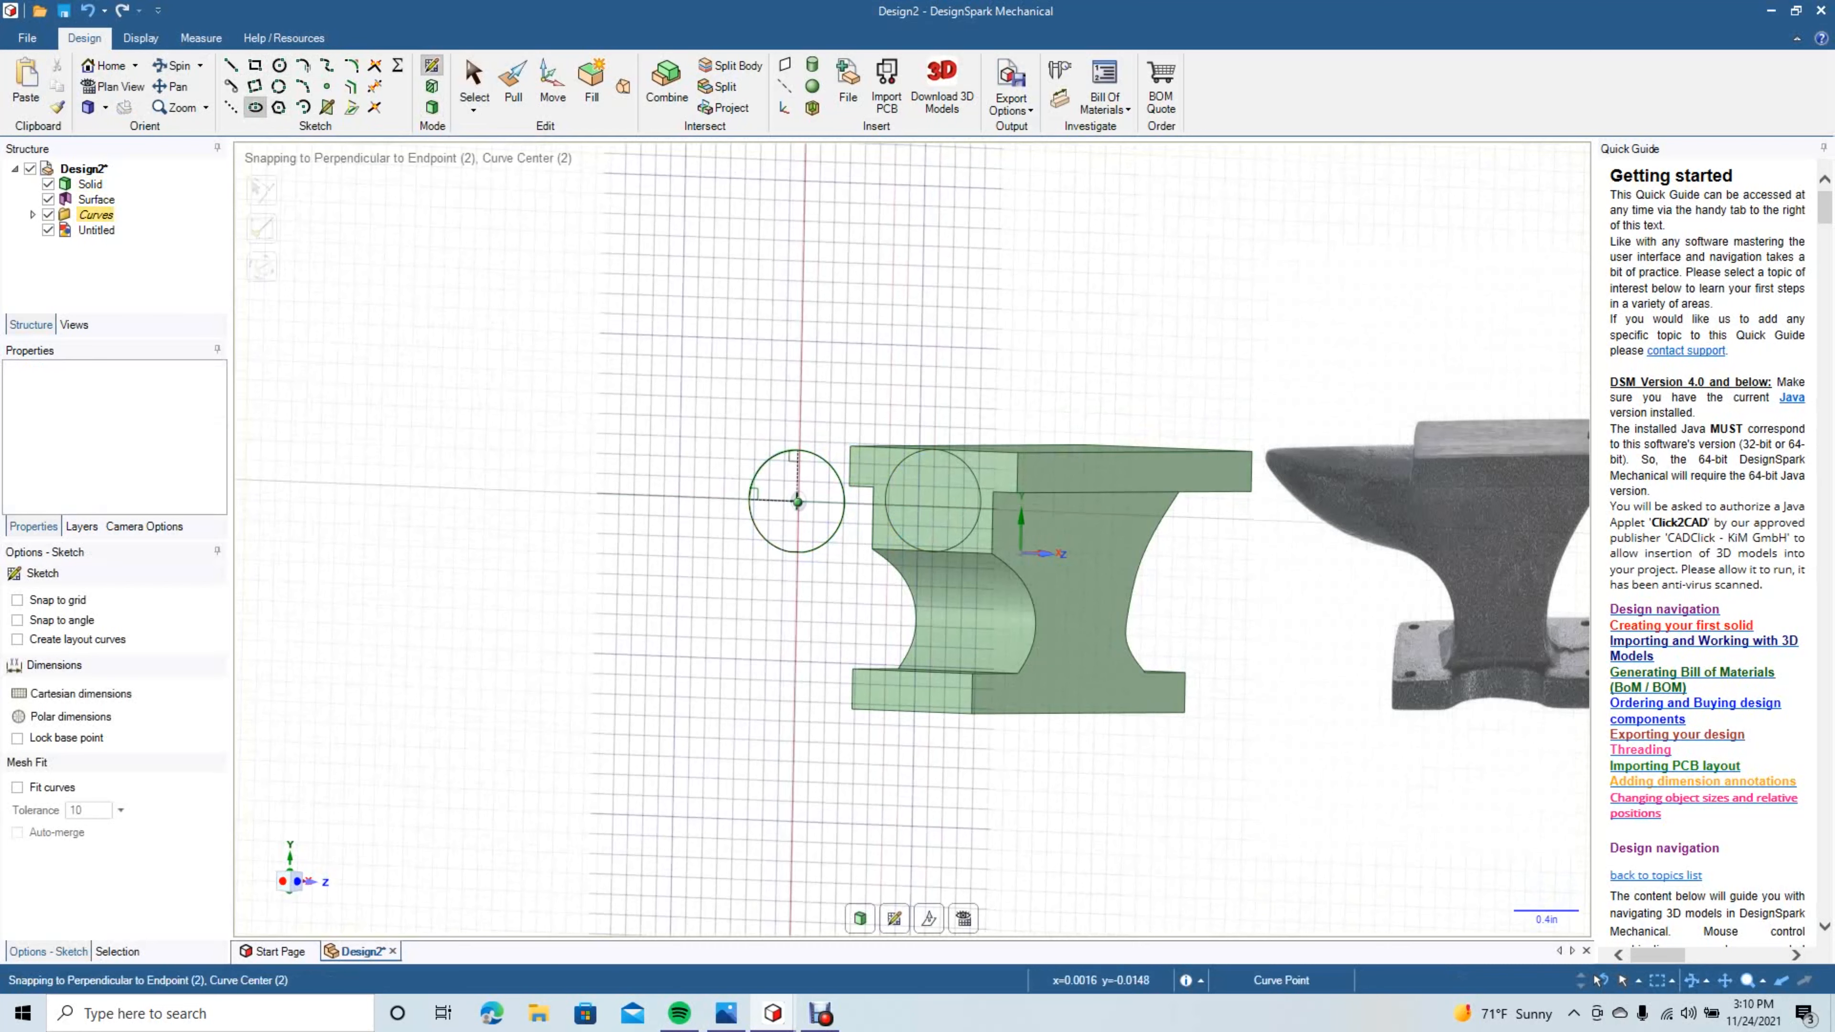
click(798, 500)
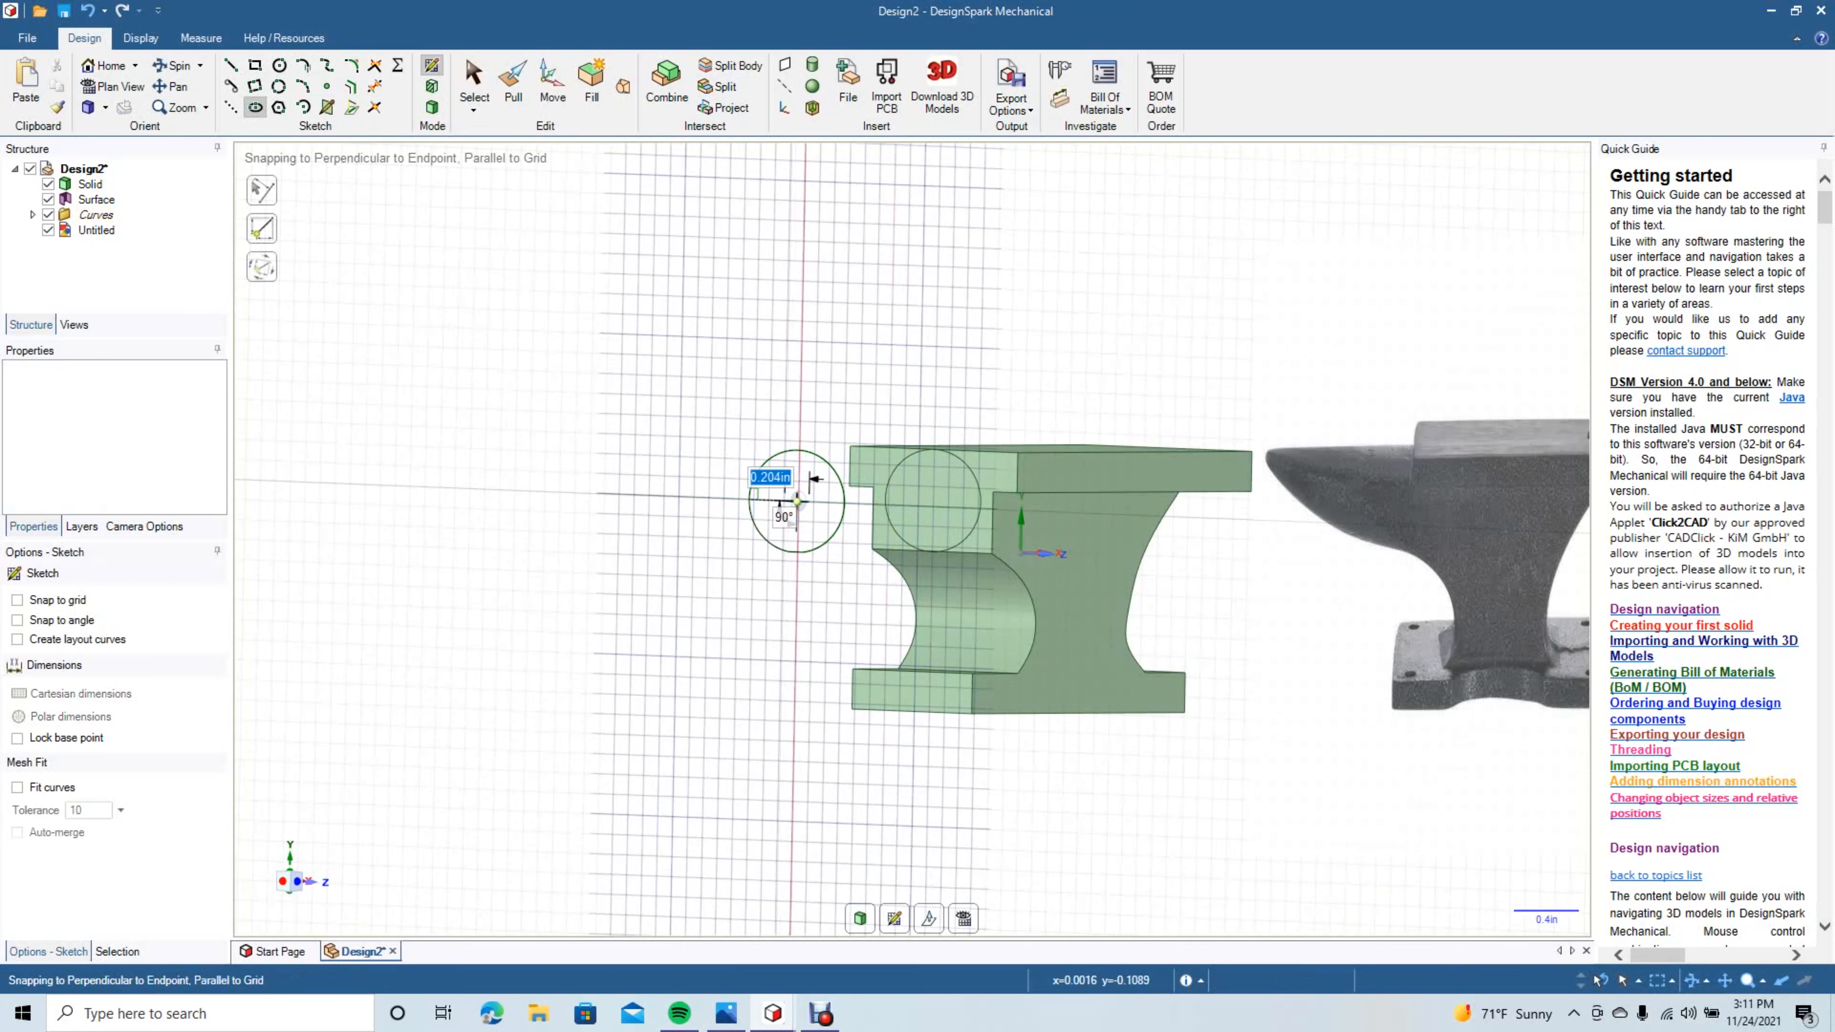
click(780, 501)
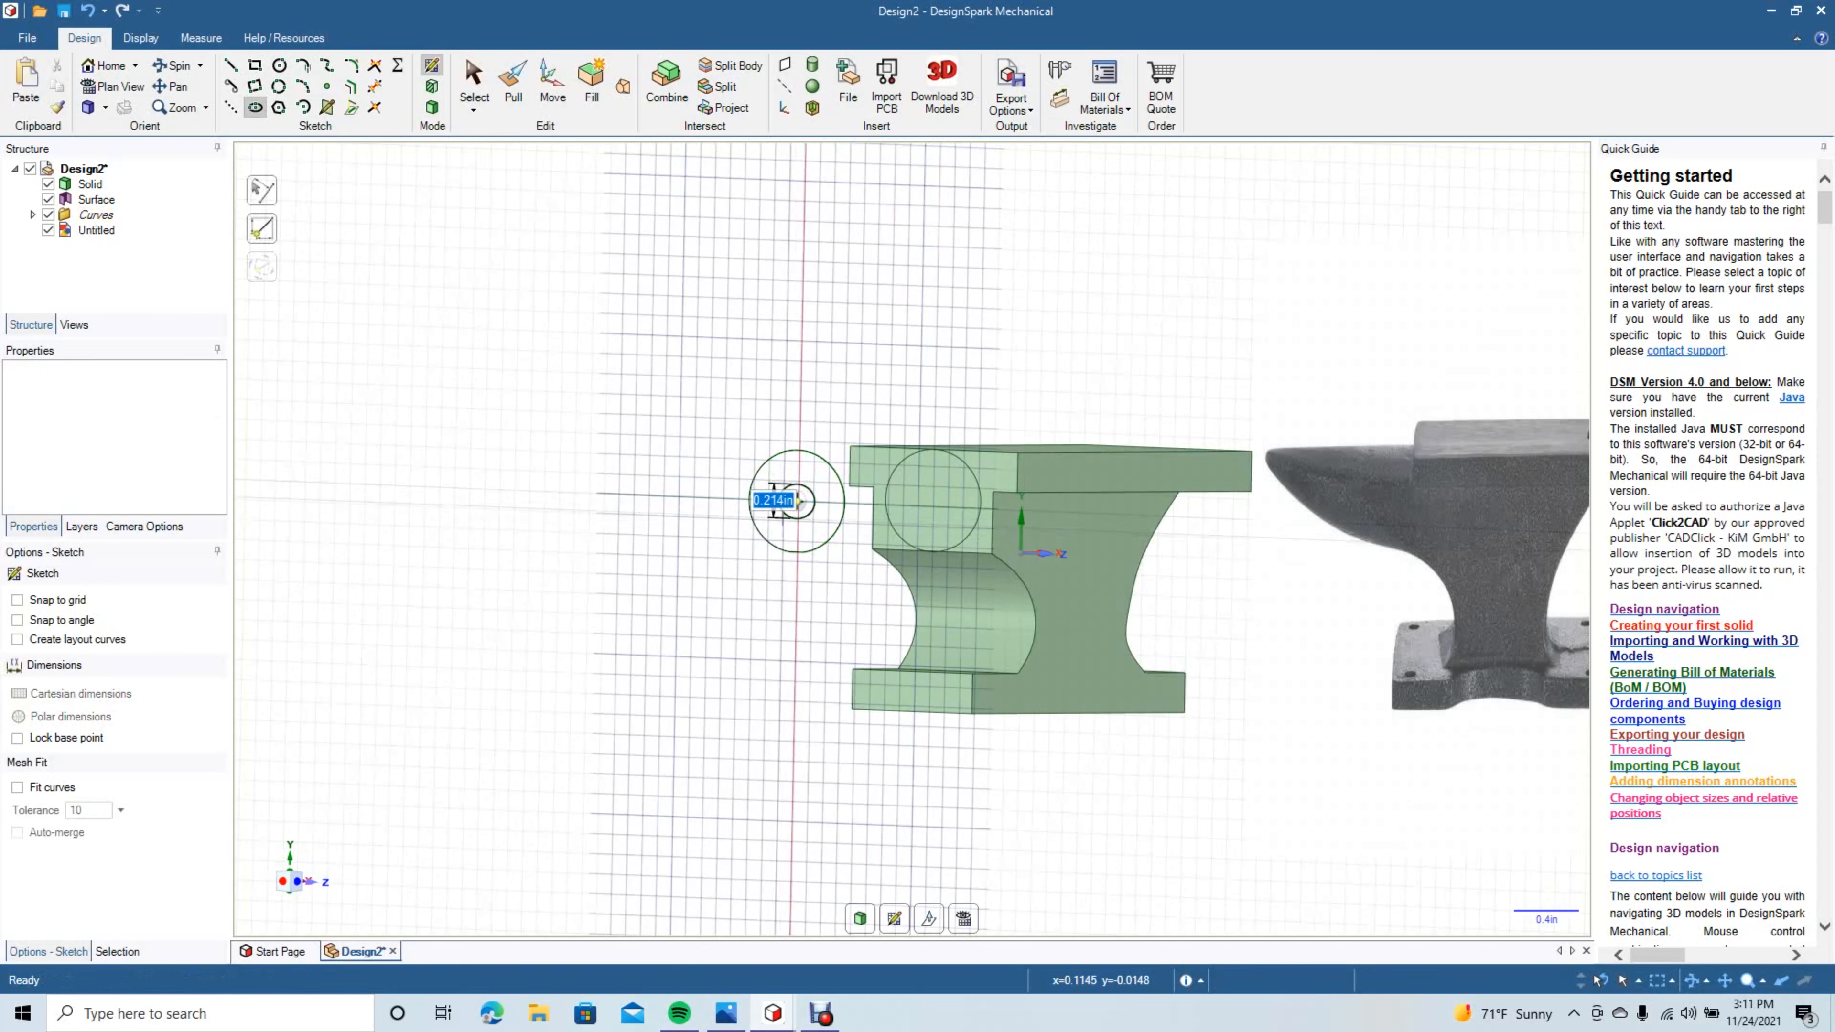
click(799, 501)
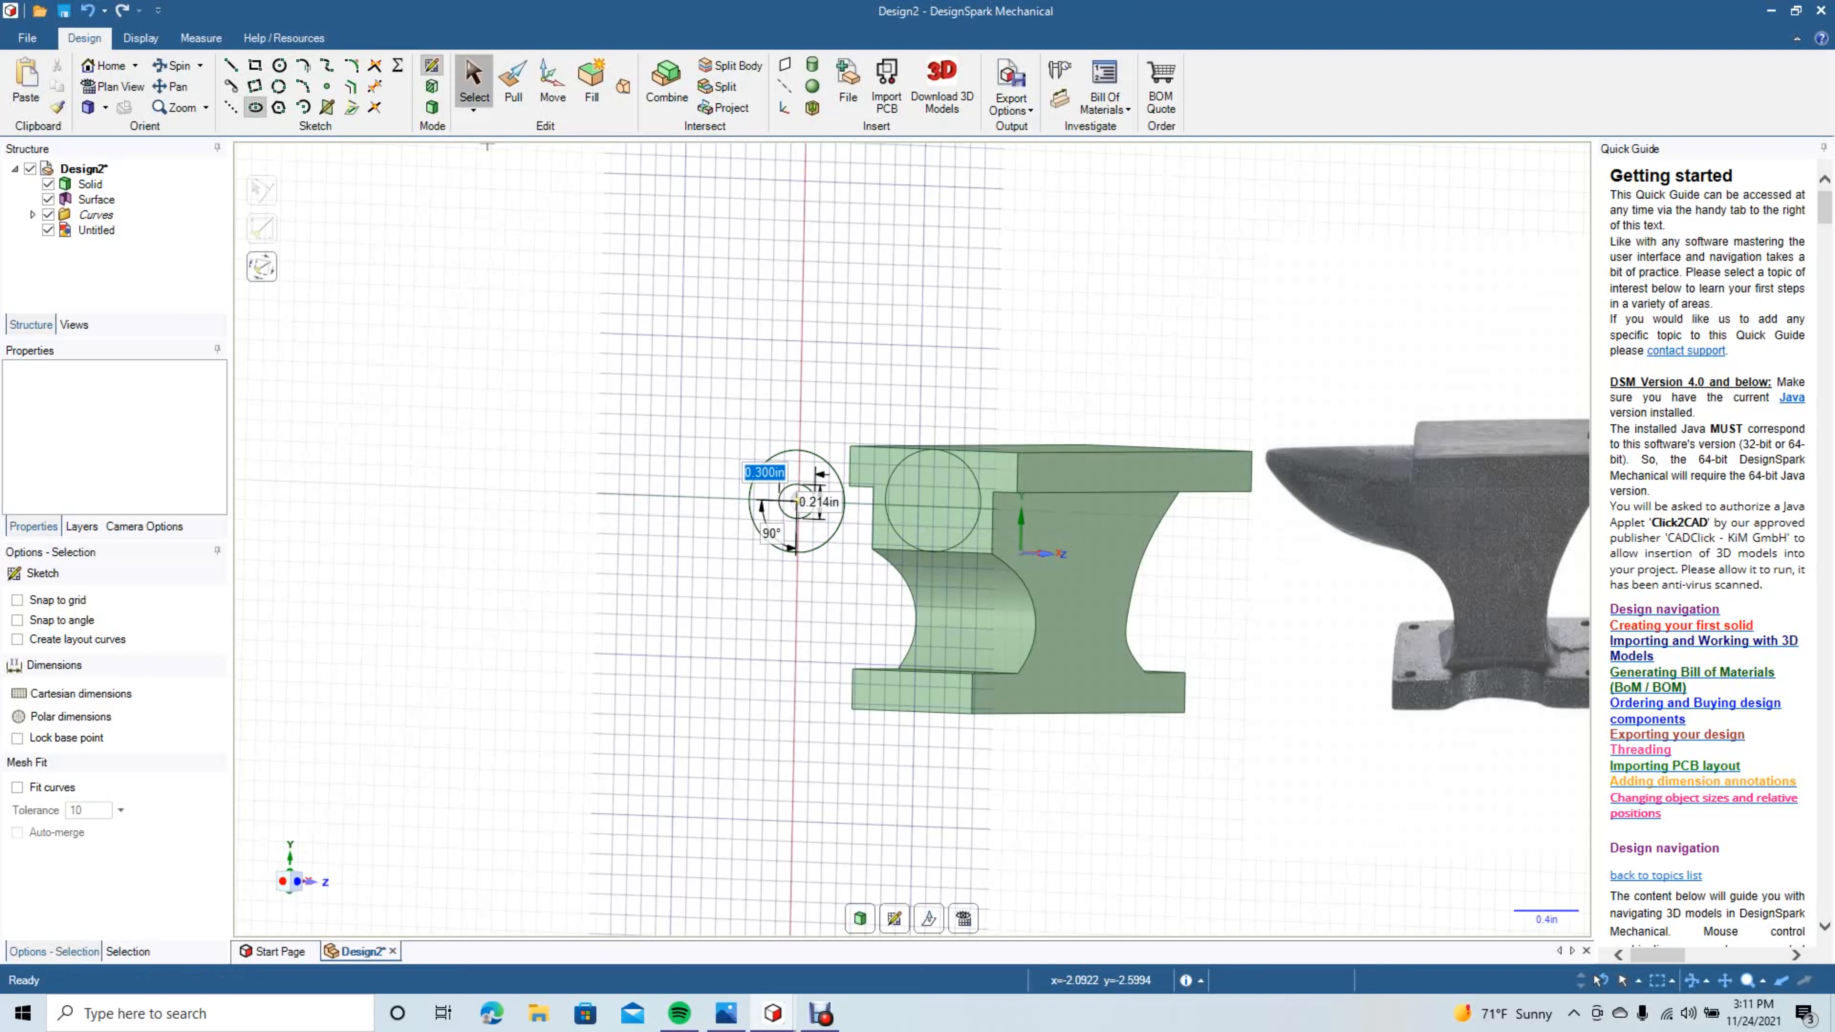
click(474, 80)
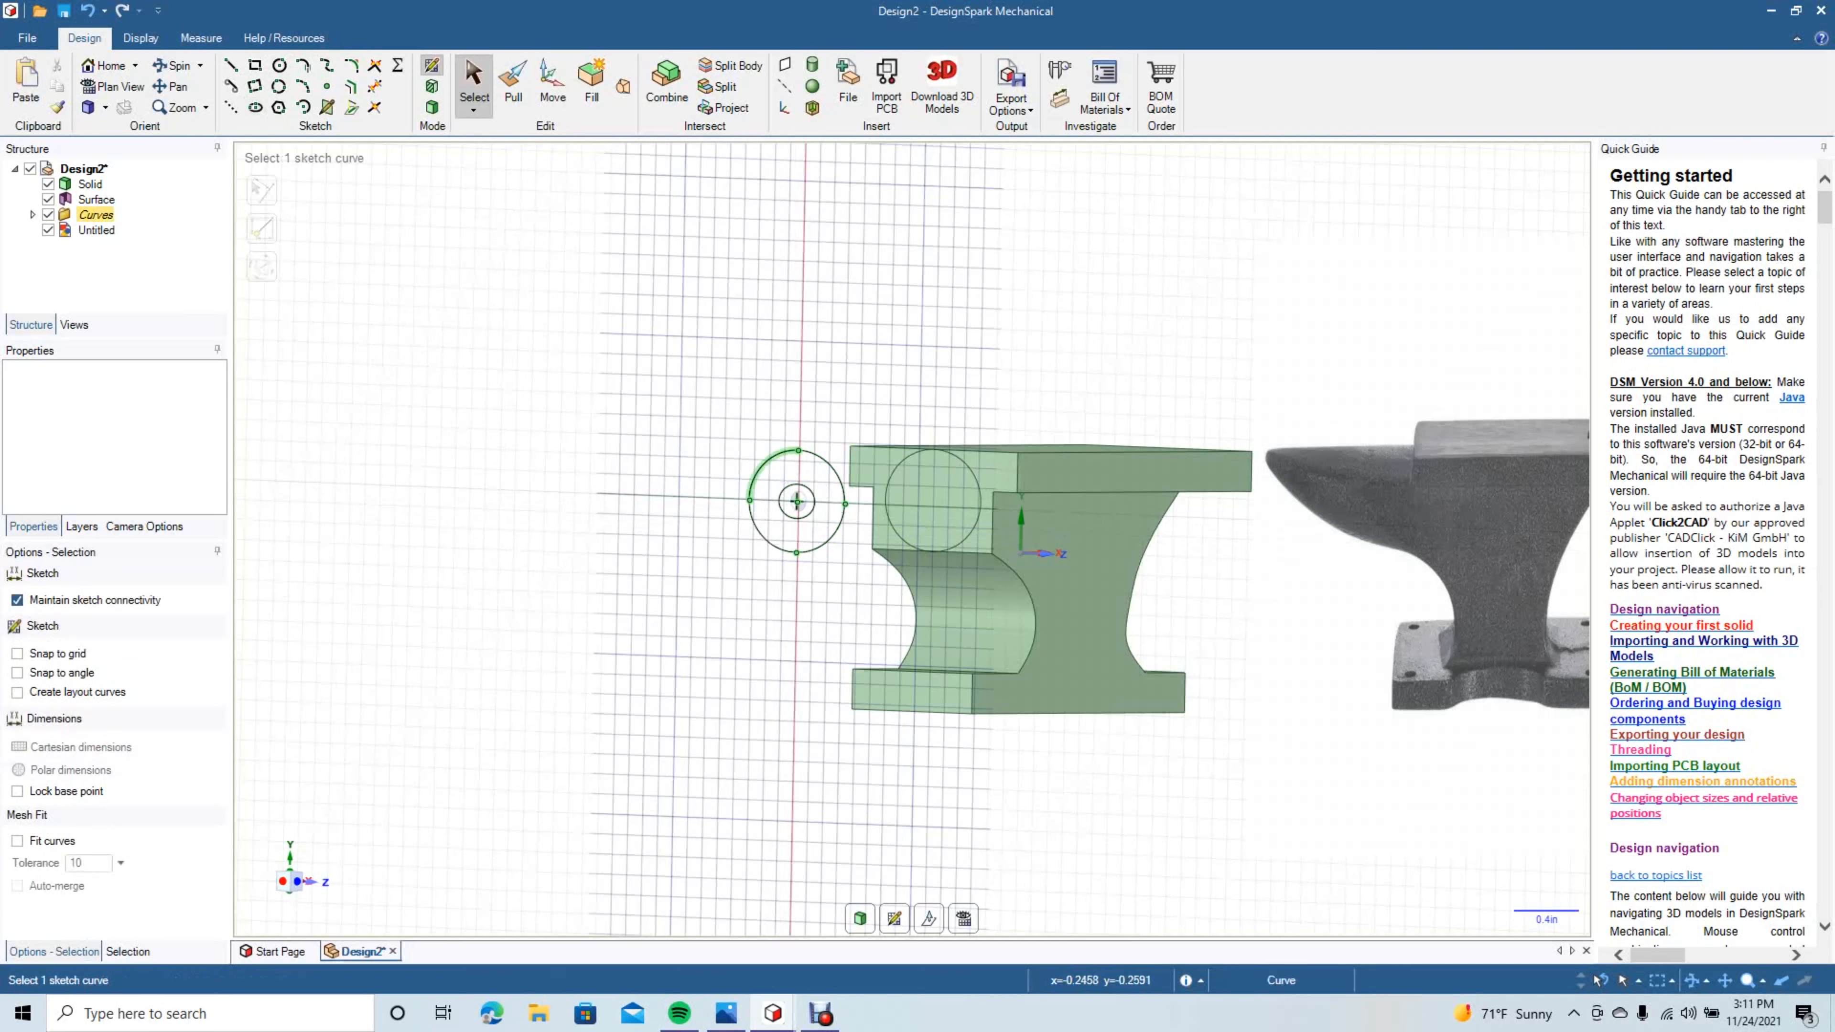
Delete the outer ellipse and the leftover short line, keeping only the small ellipse in the sketch.
click(766, 462)
ctrl+click(763, 535)
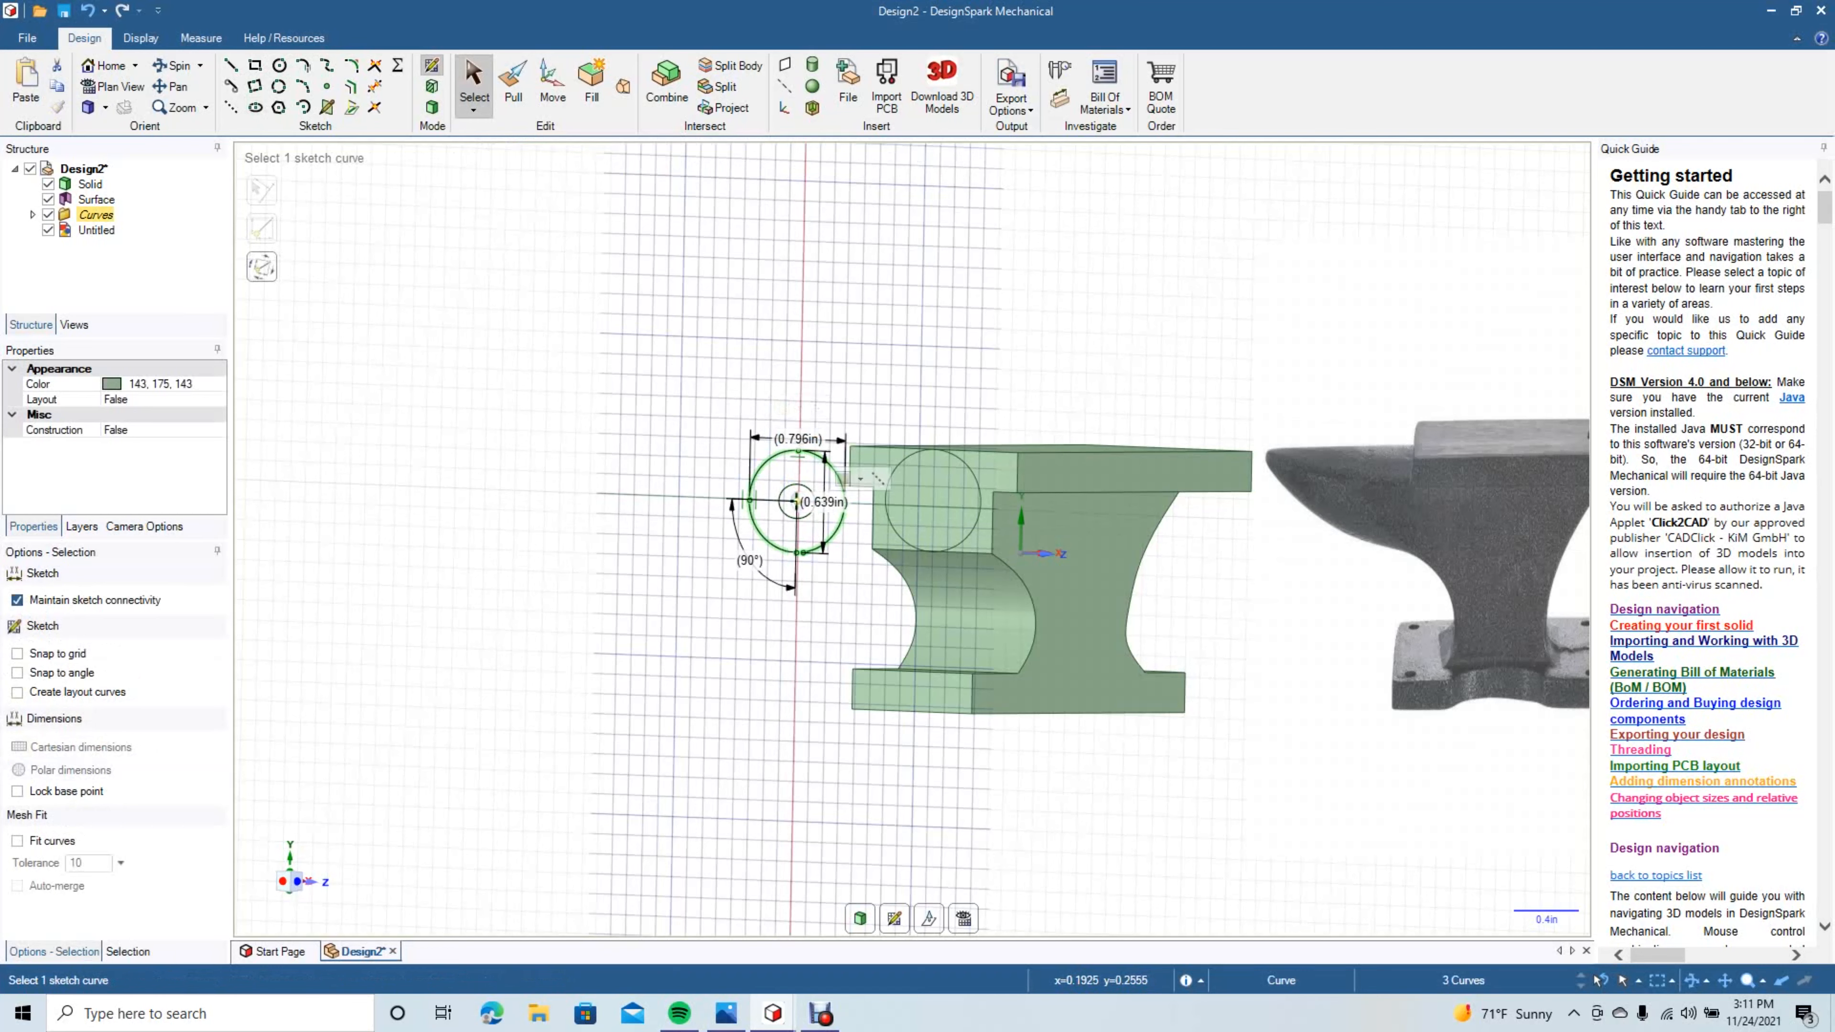
key(Delete)
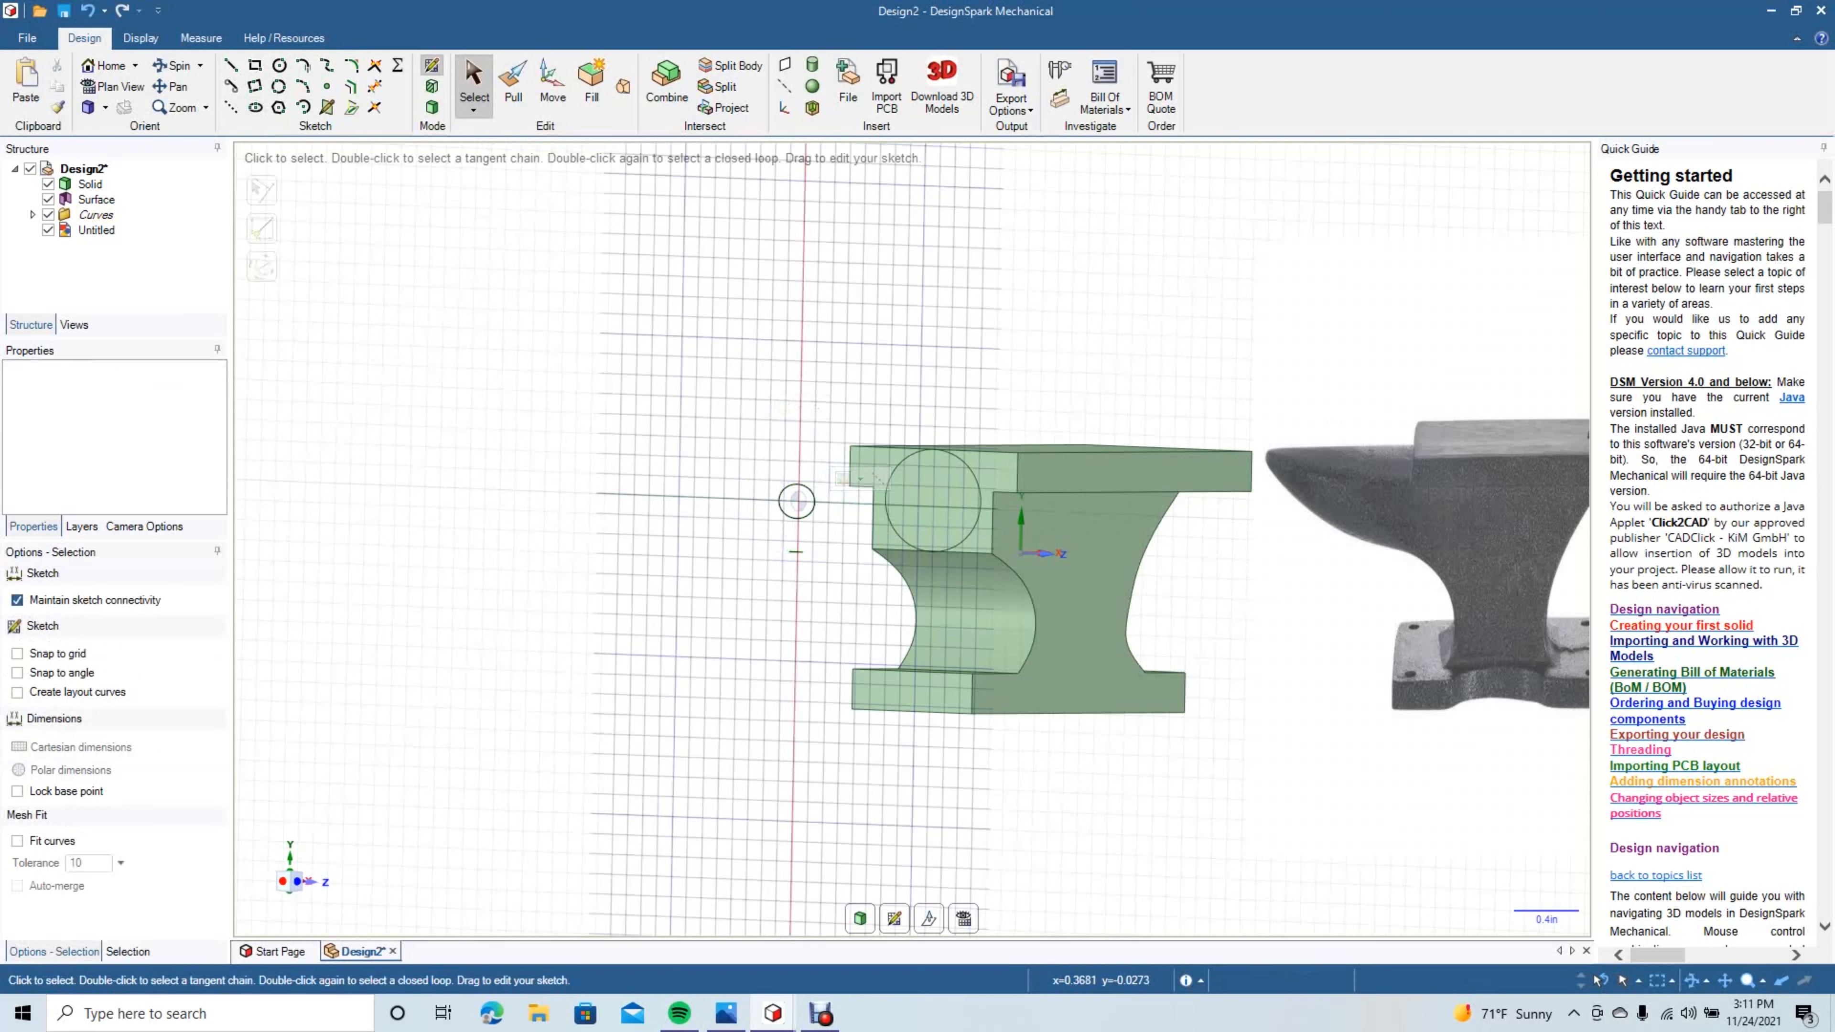
click(797, 553)
key(Delete)
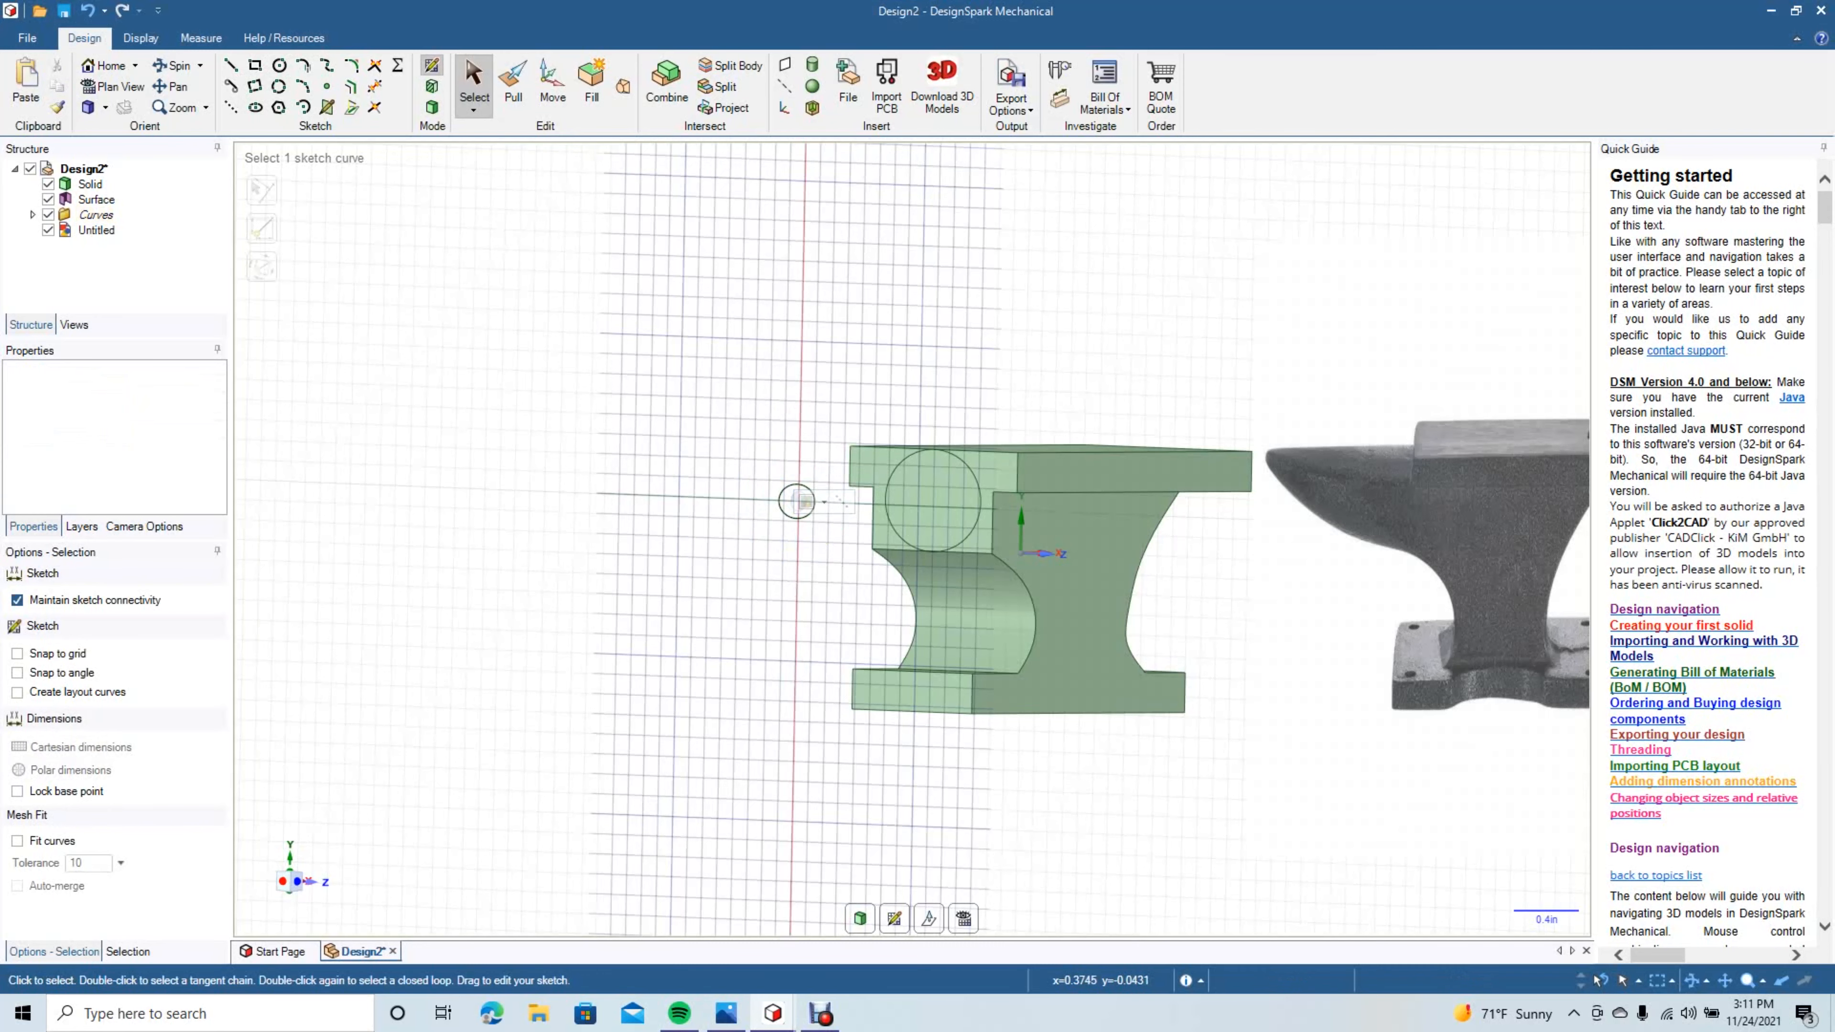
Move the small ellipse up about 0.22 in within its sketch plane to raise the horn tip.
click(172, 65)
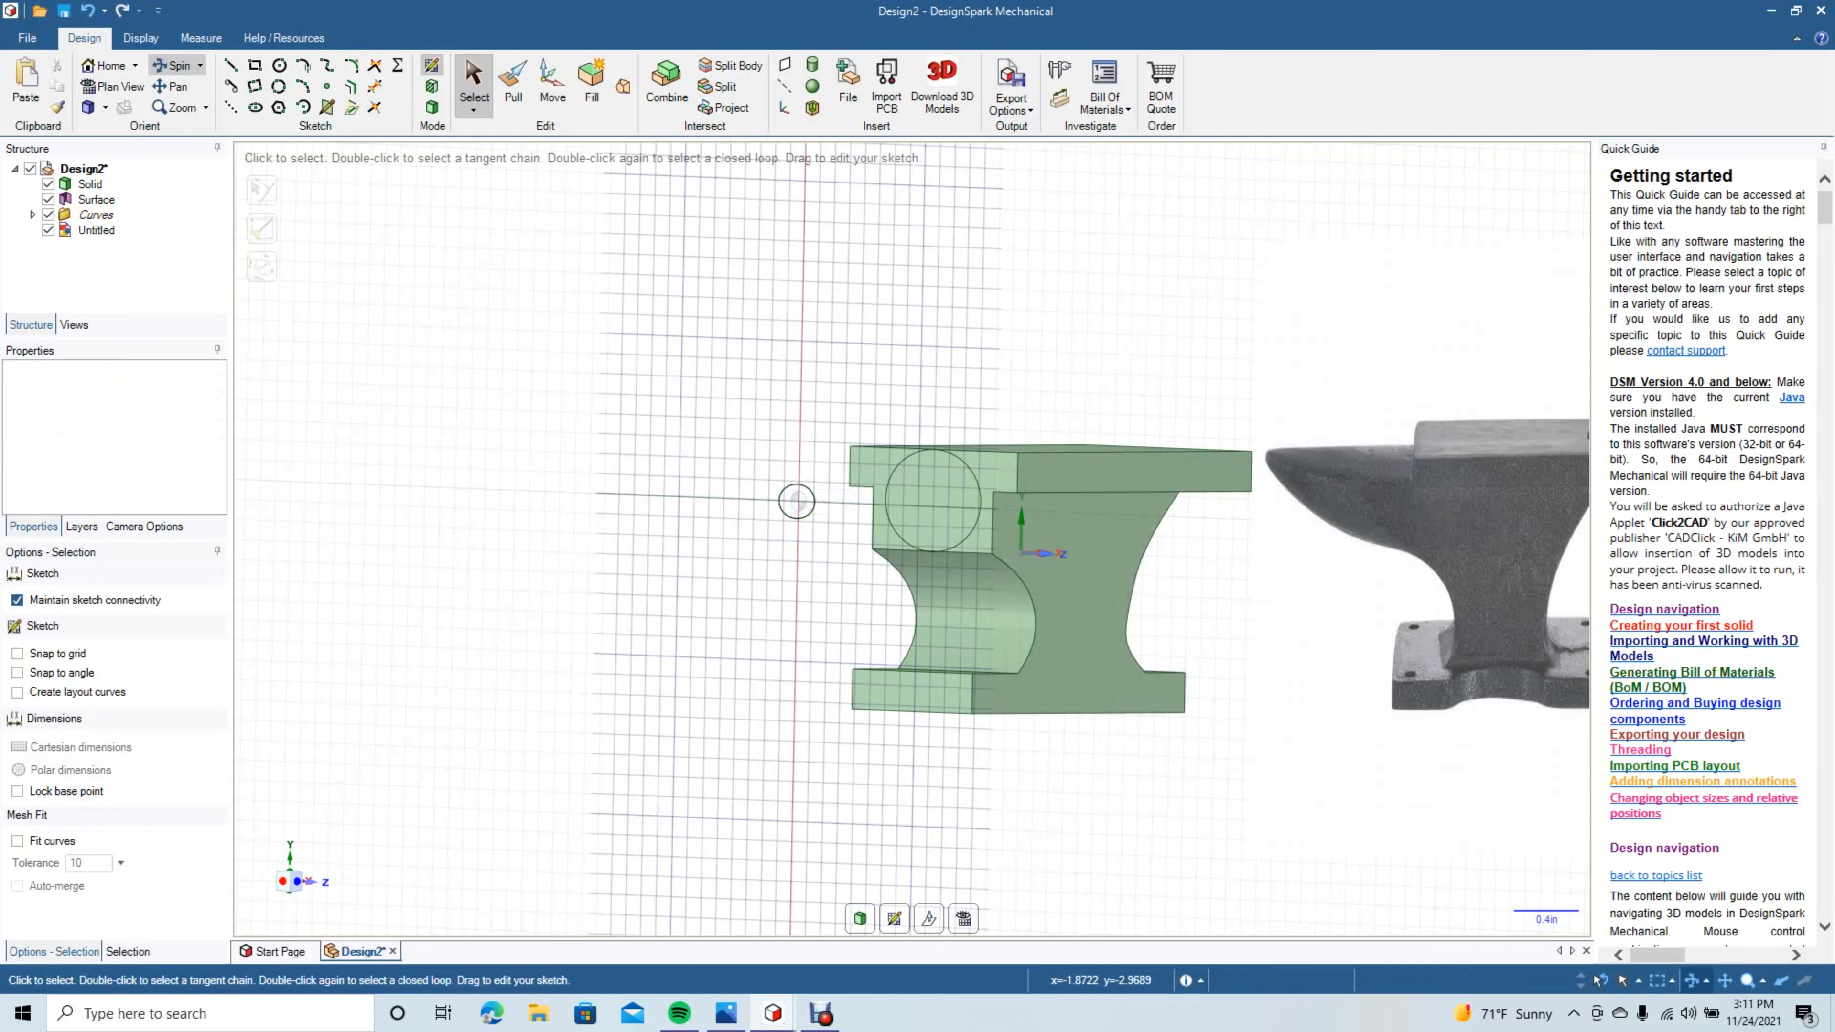
middle_drag(765, 296, 698, 297)
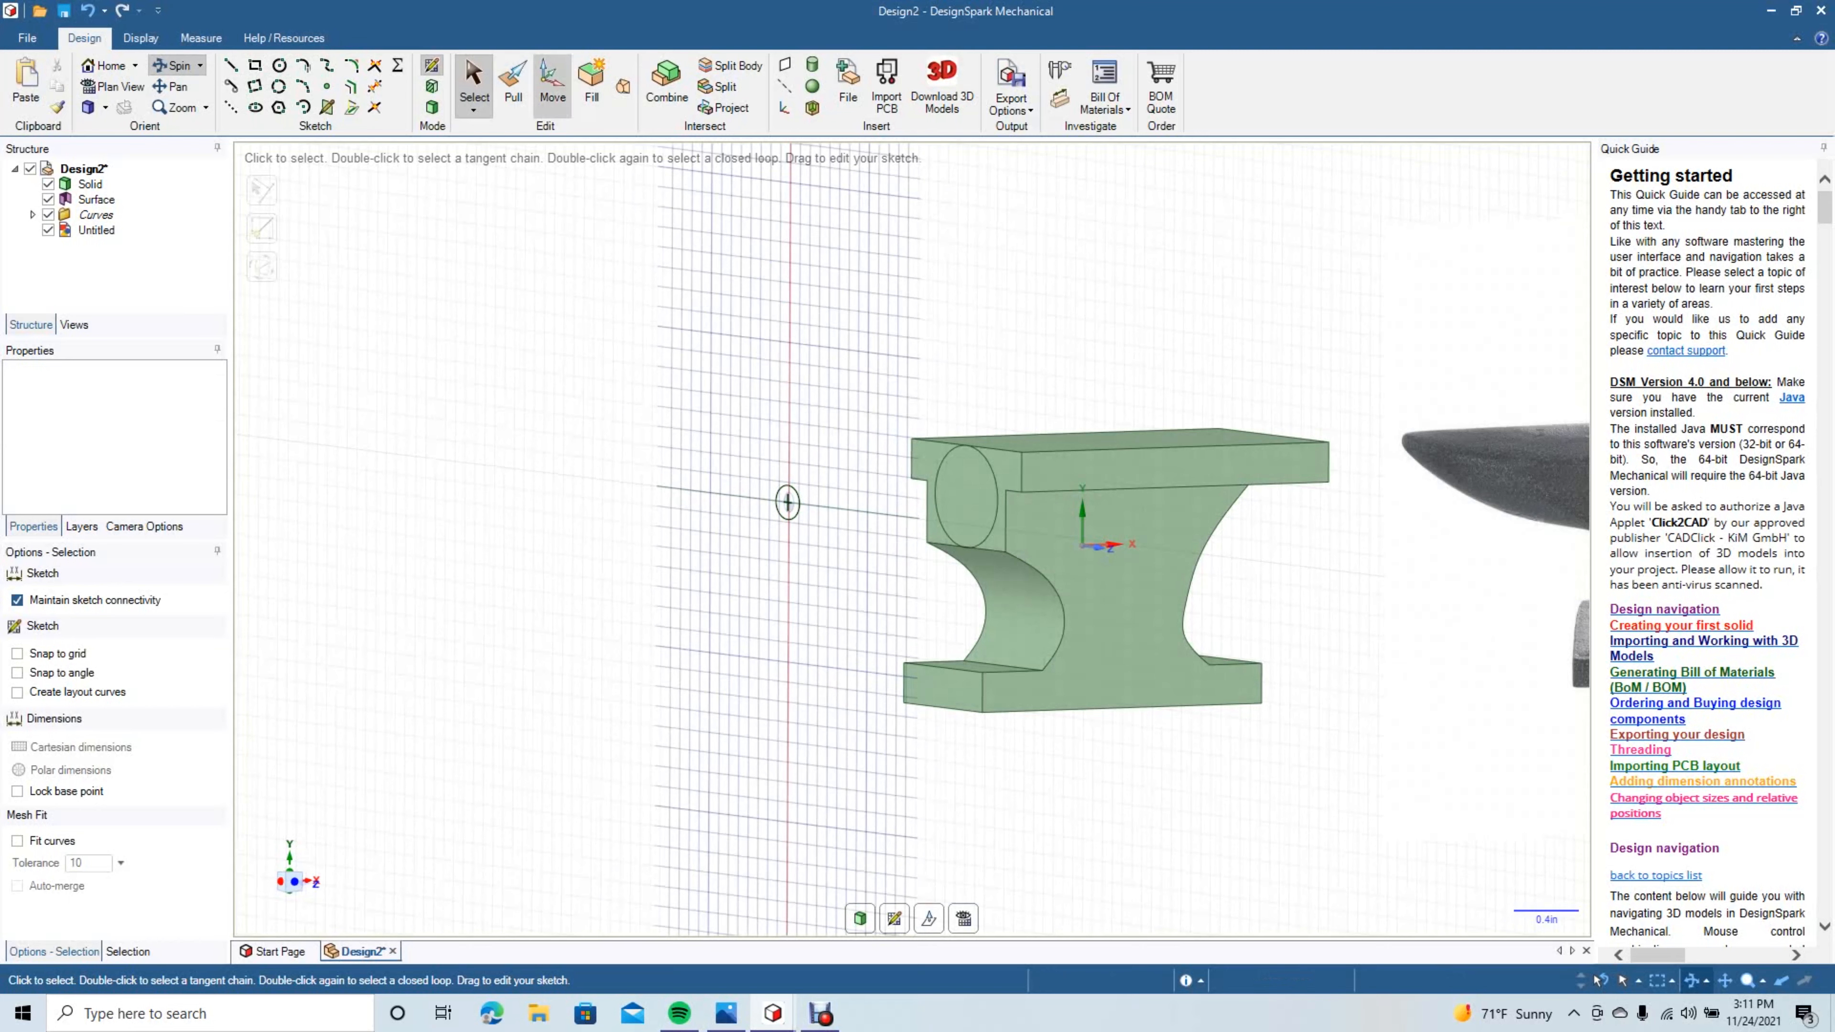
click(553, 84)
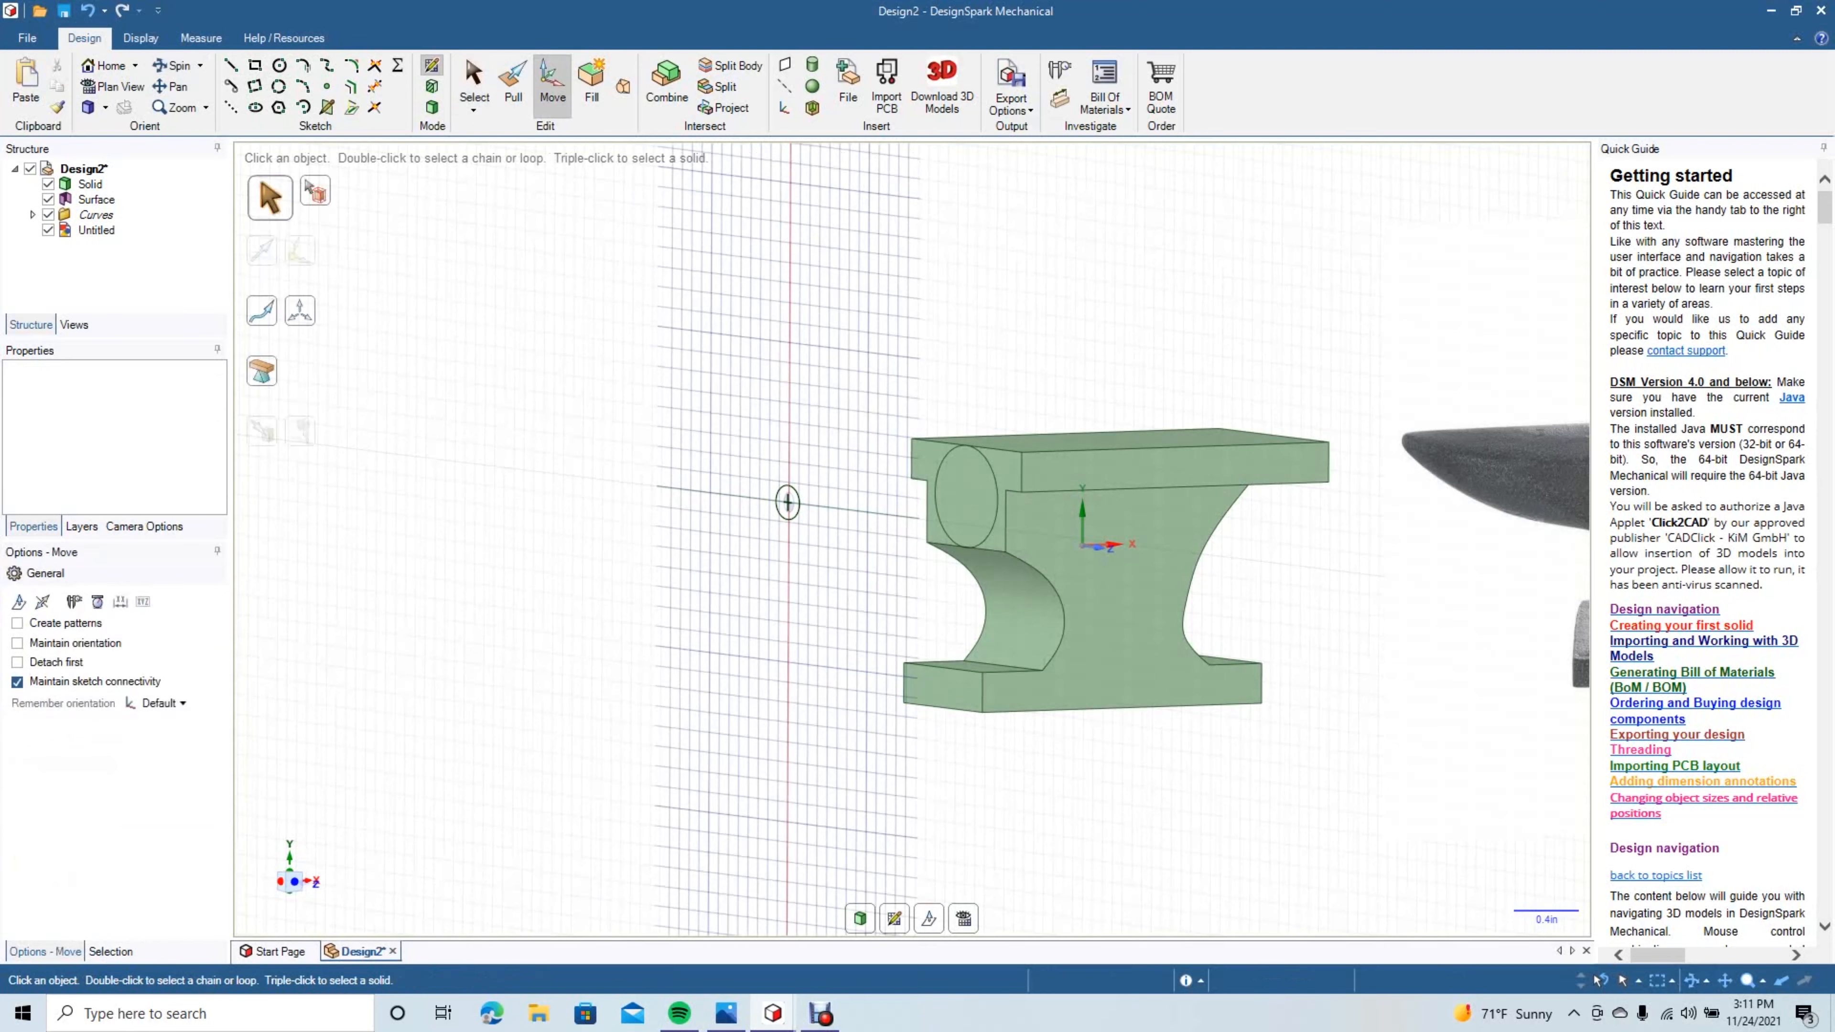
click(788, 502)
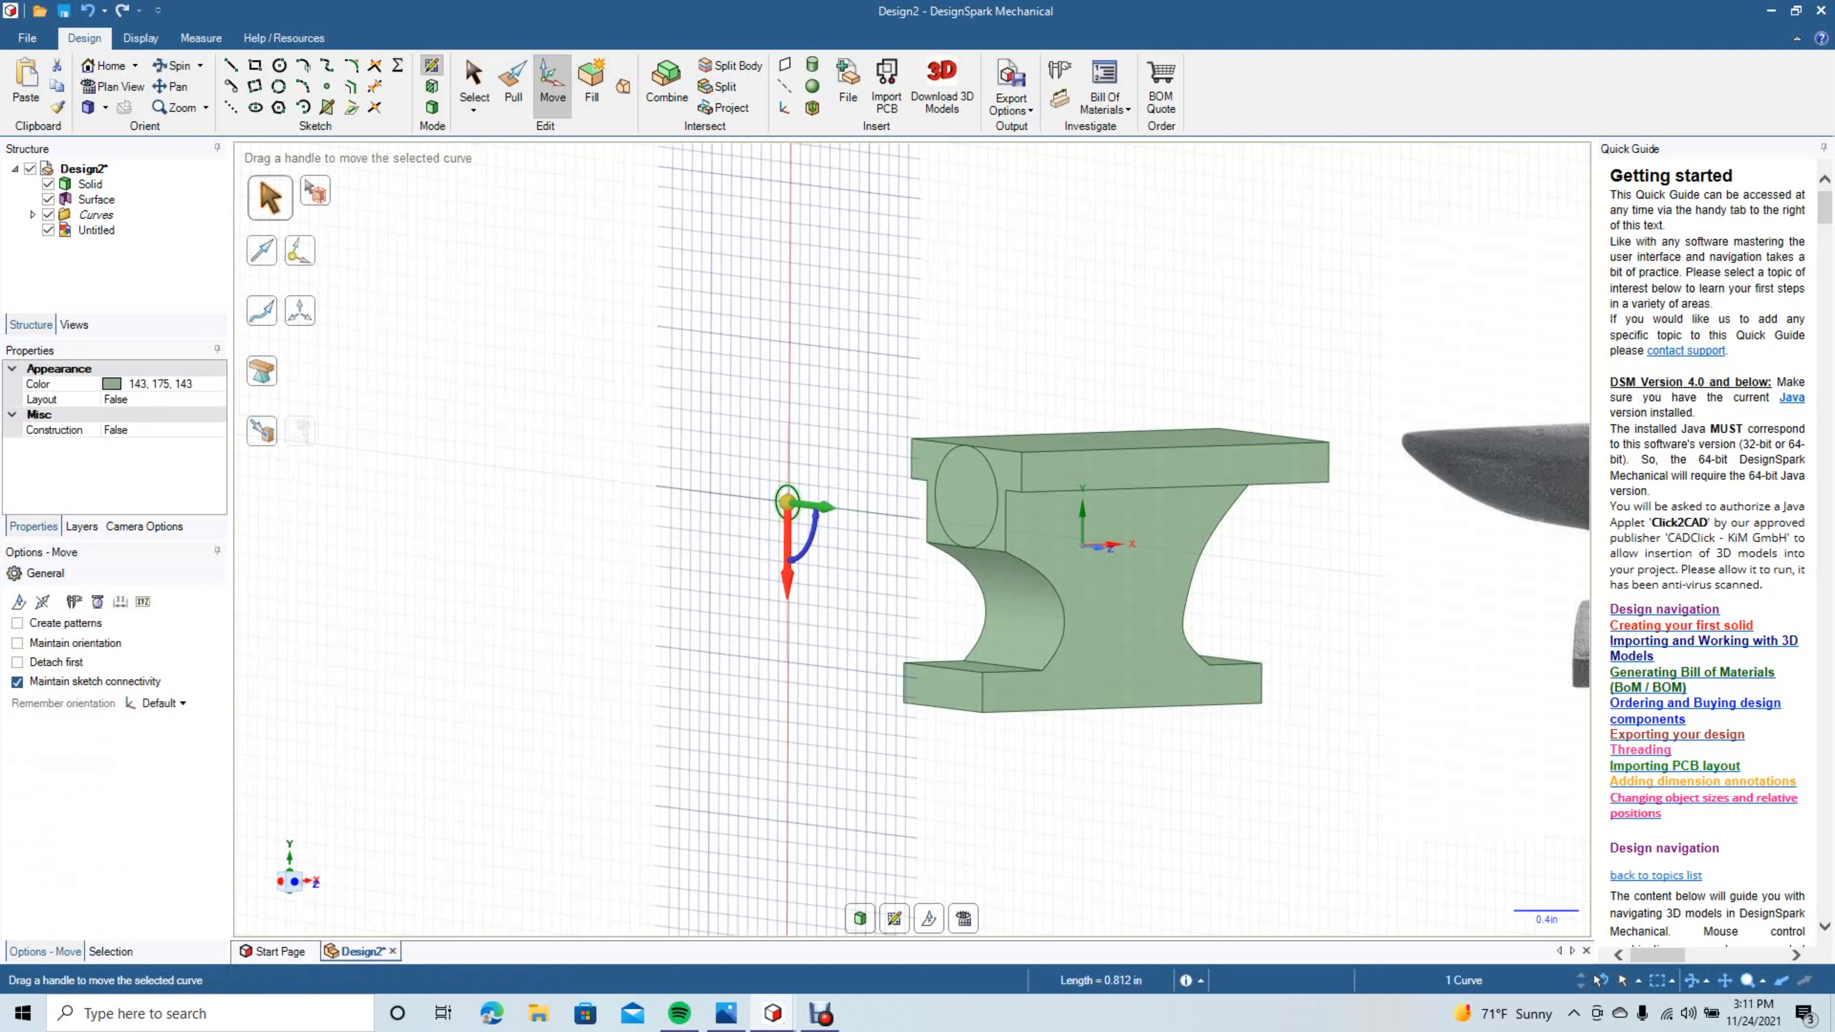
drag(787, 571, 788, 538)
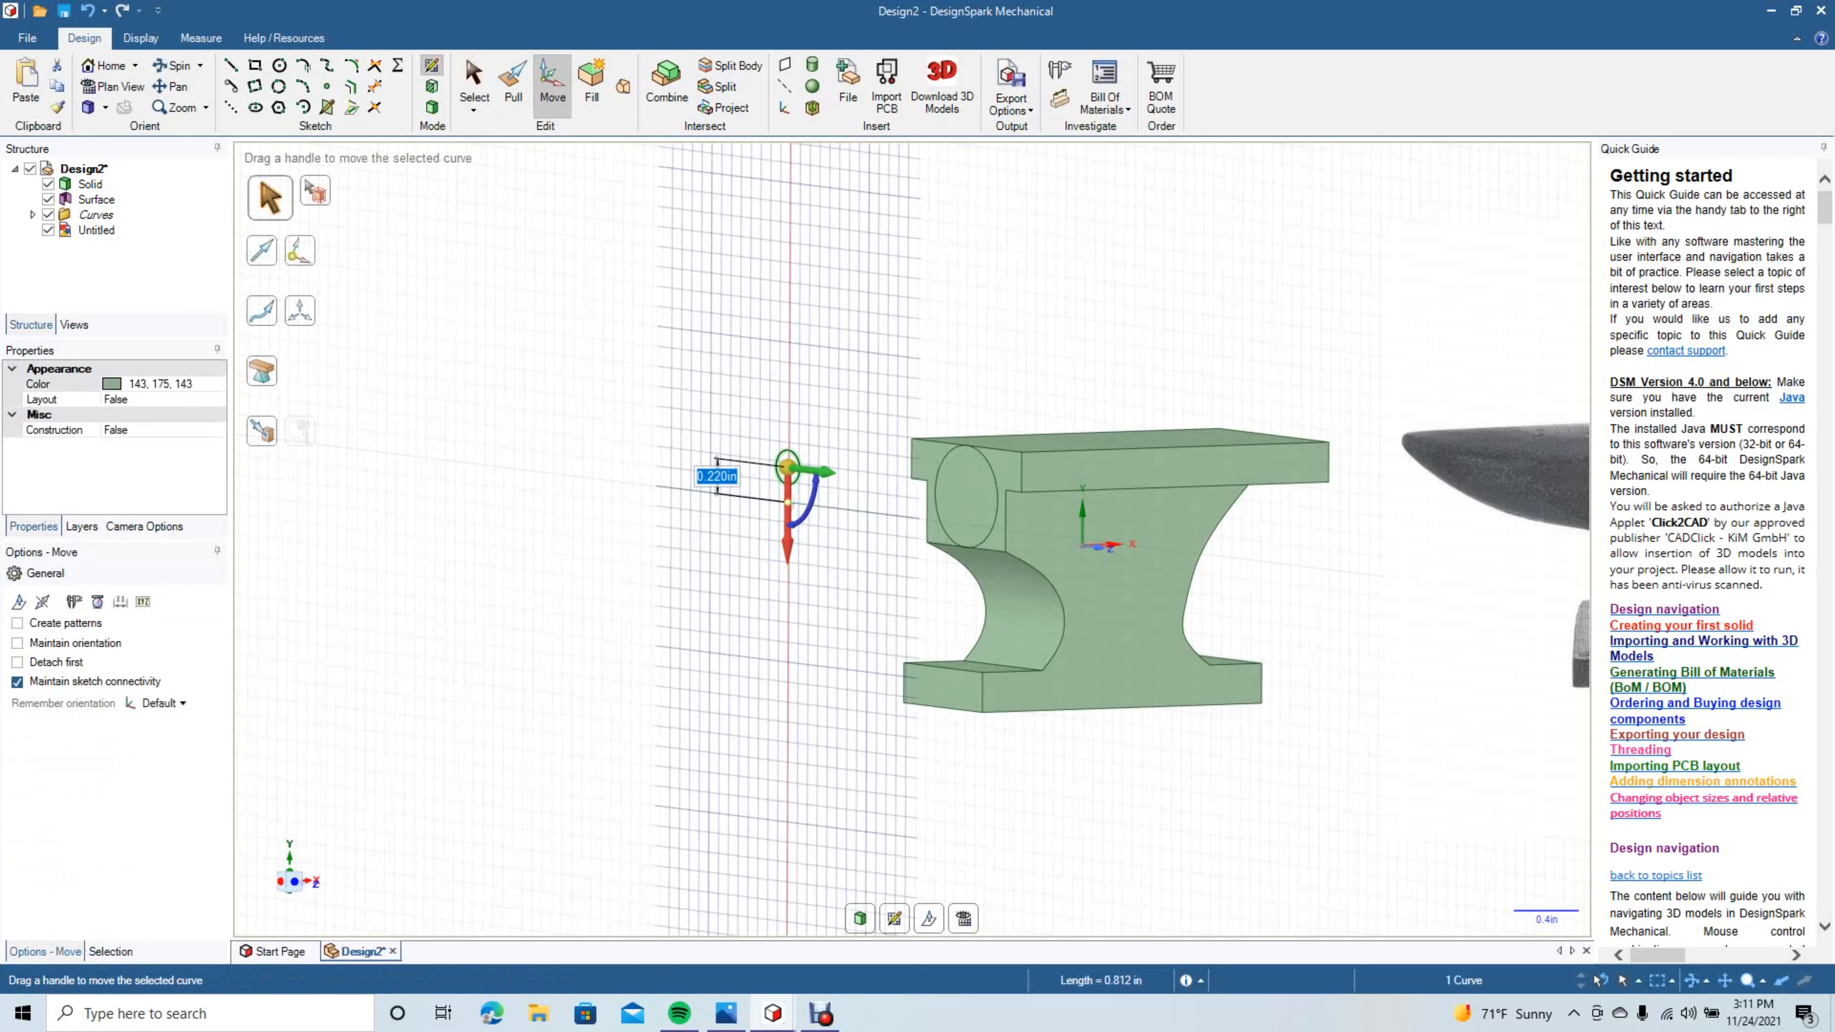
click(474, 83)
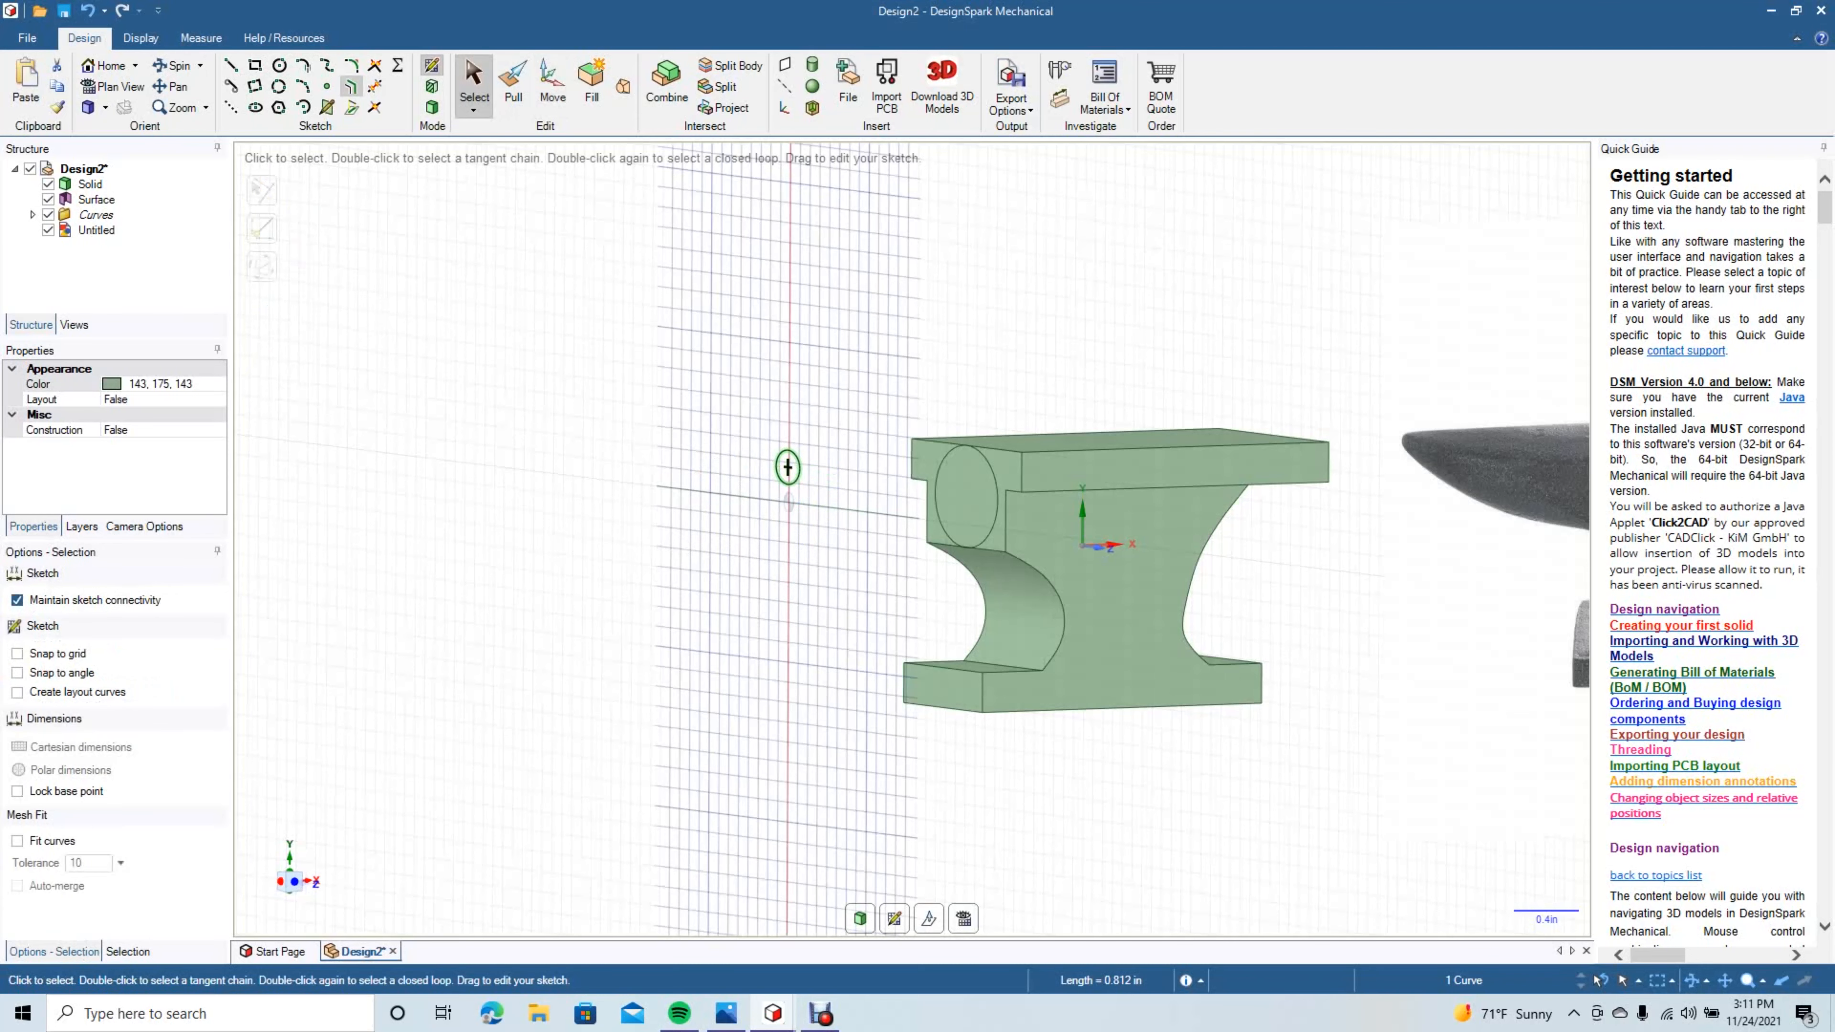
middle_drag(982, 248, 982, 248)
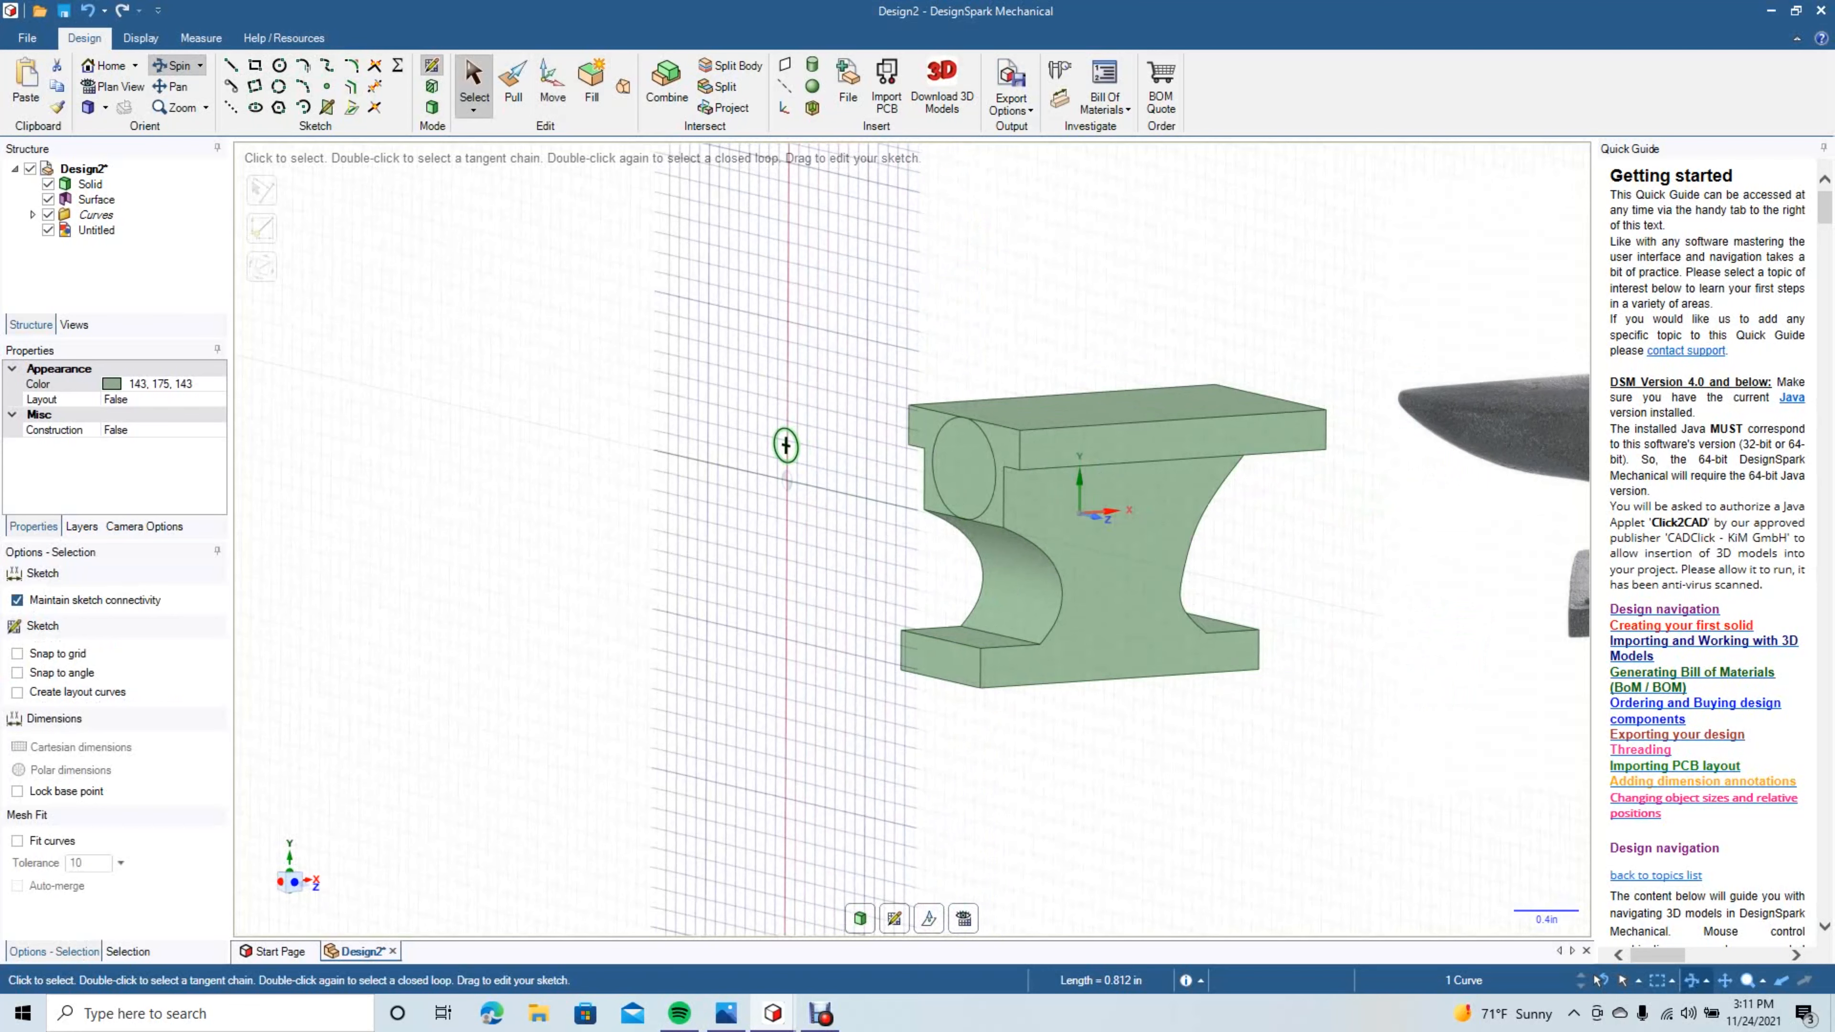
key(Escape)
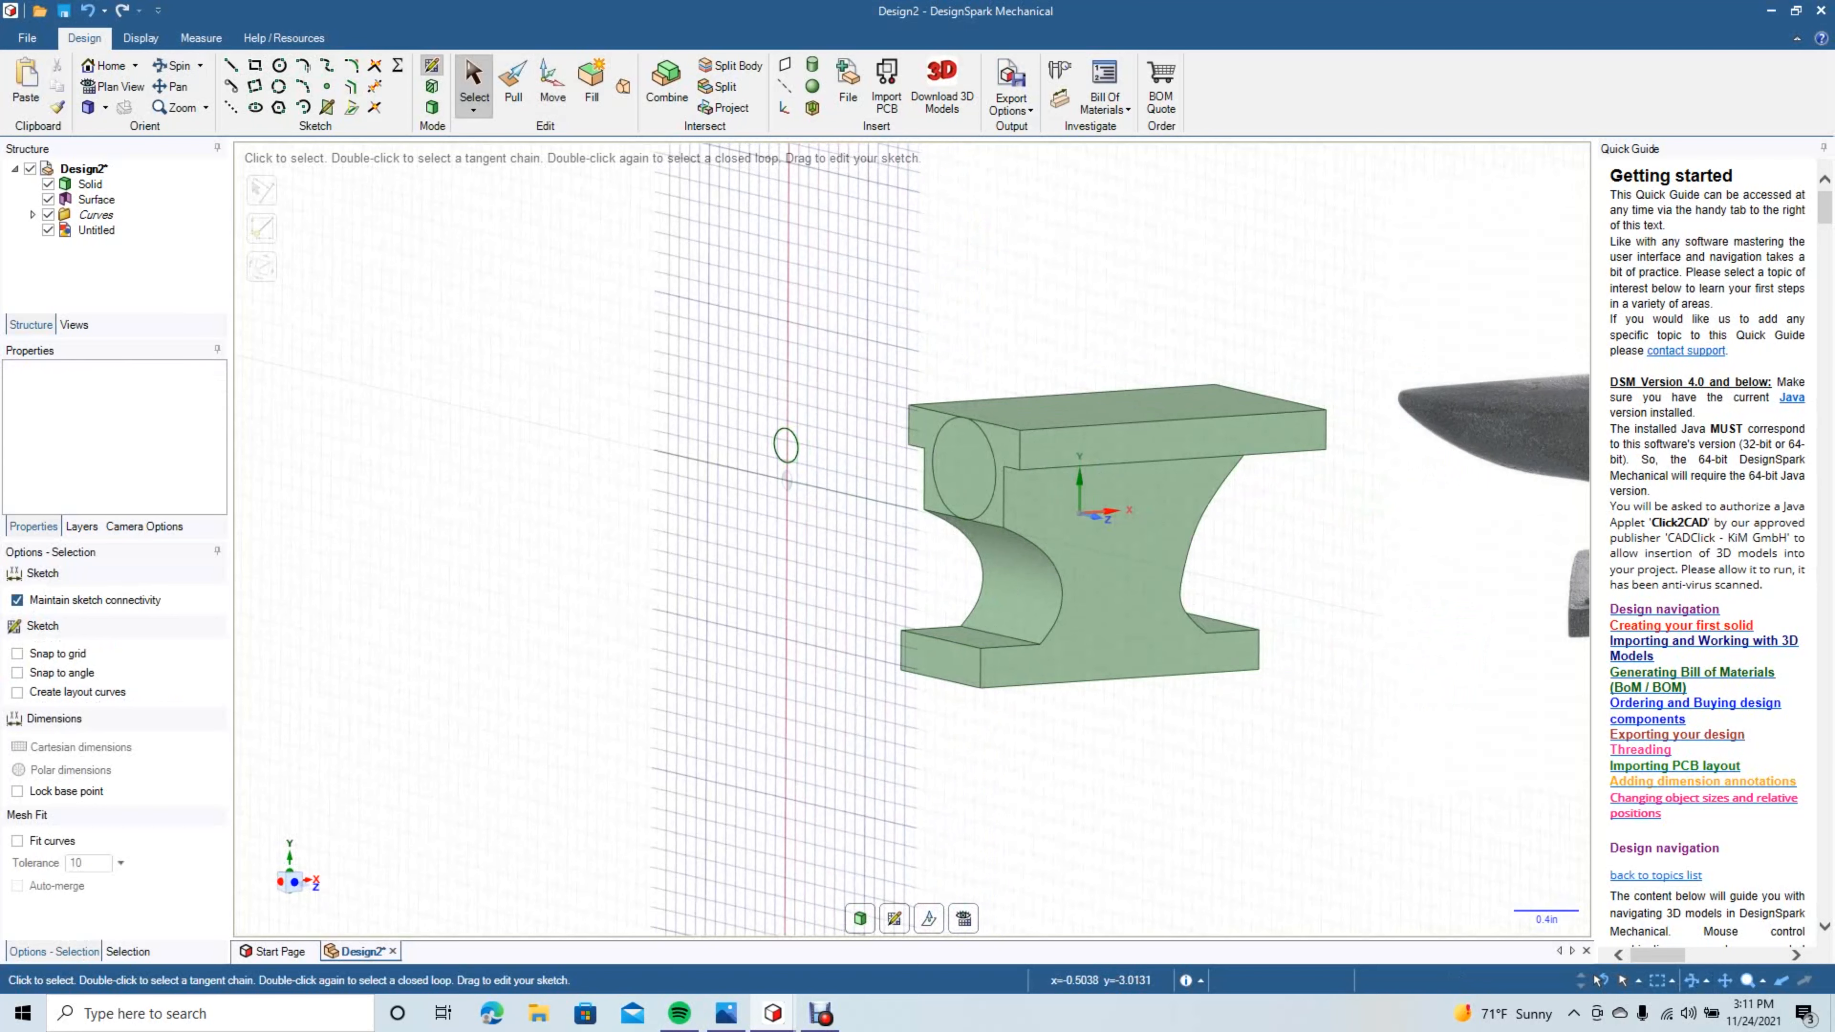
Turn the small ellipse at the horn tip into a surface by returning to 3D mode.
click(623, 86)
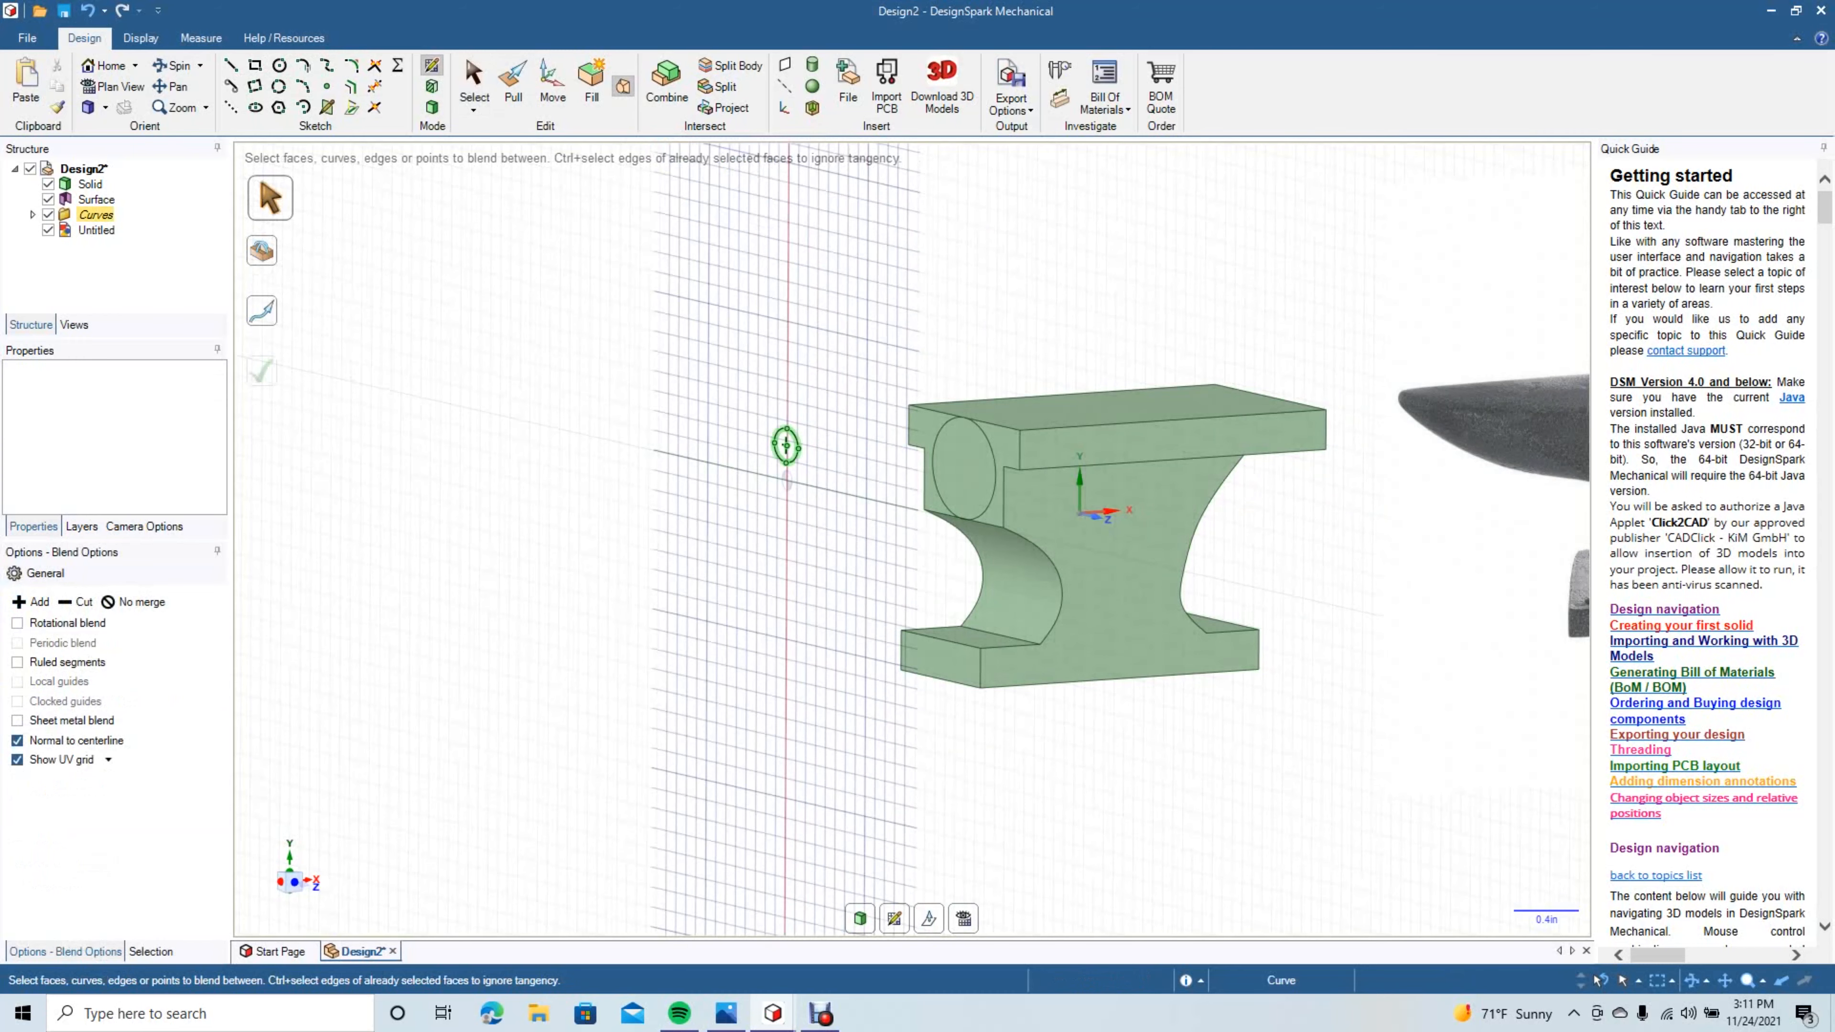
click(475, 83)
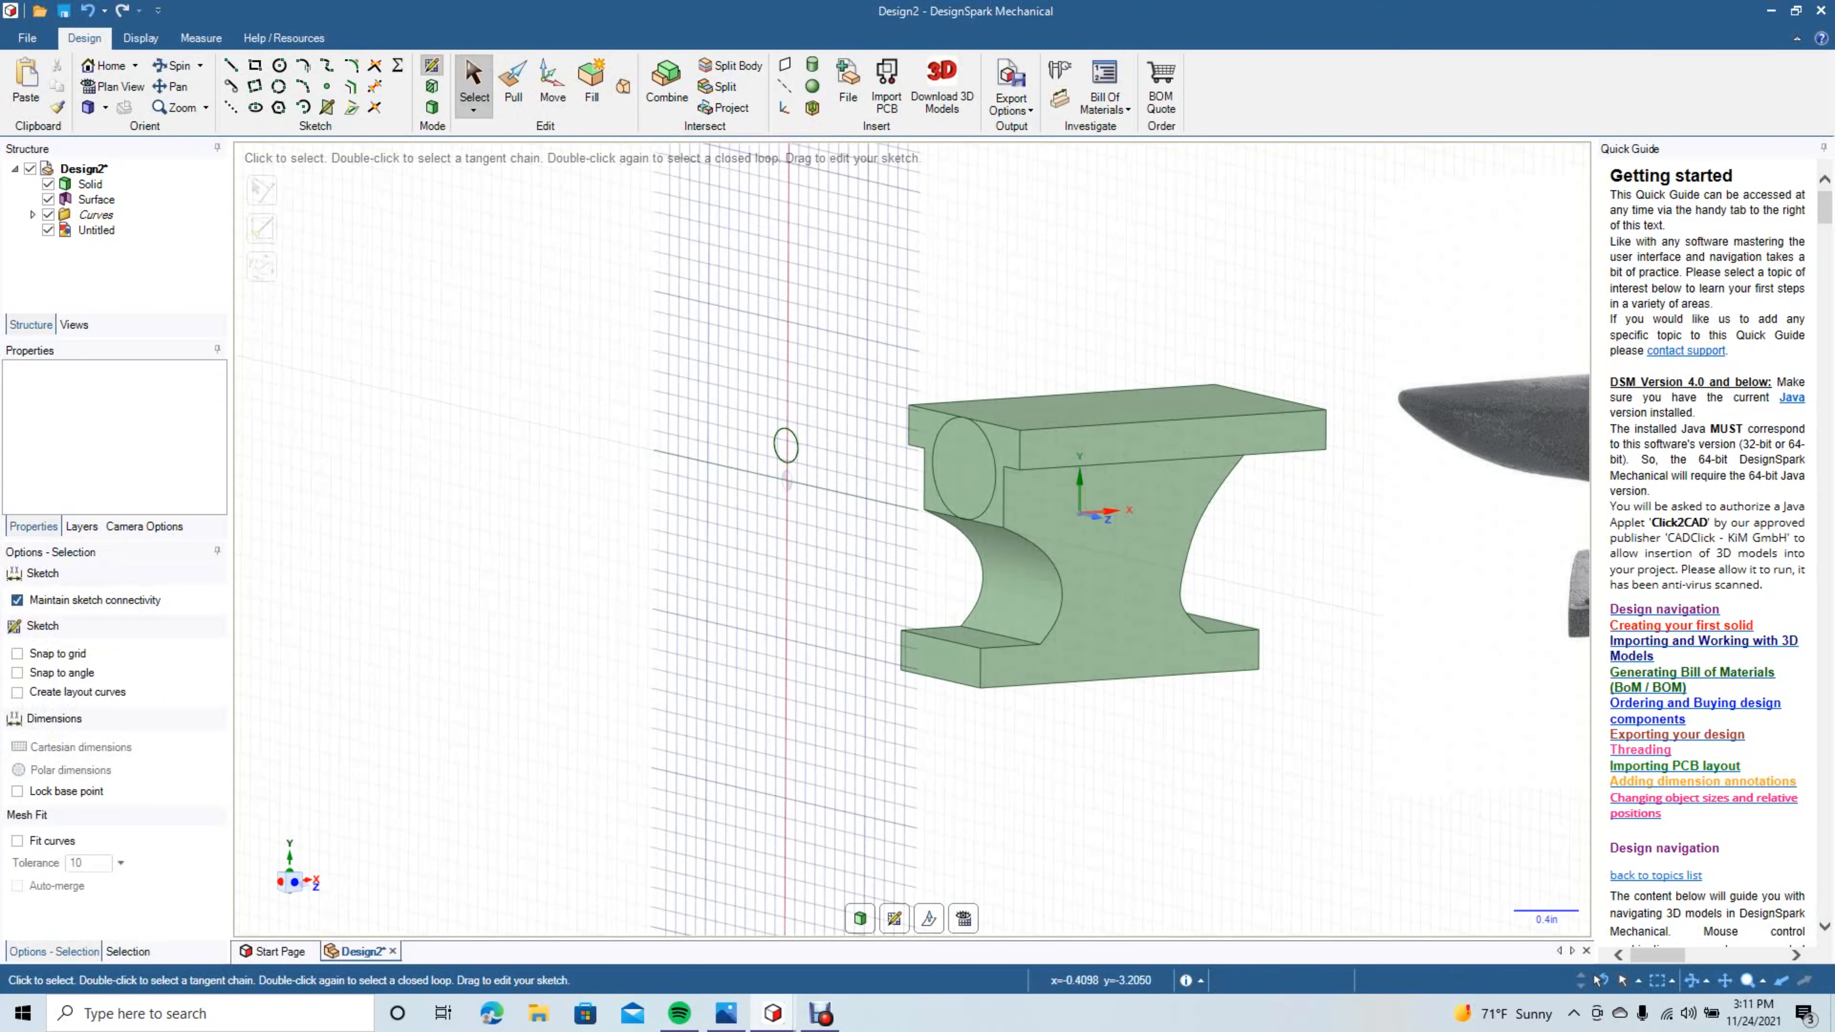
key(d)
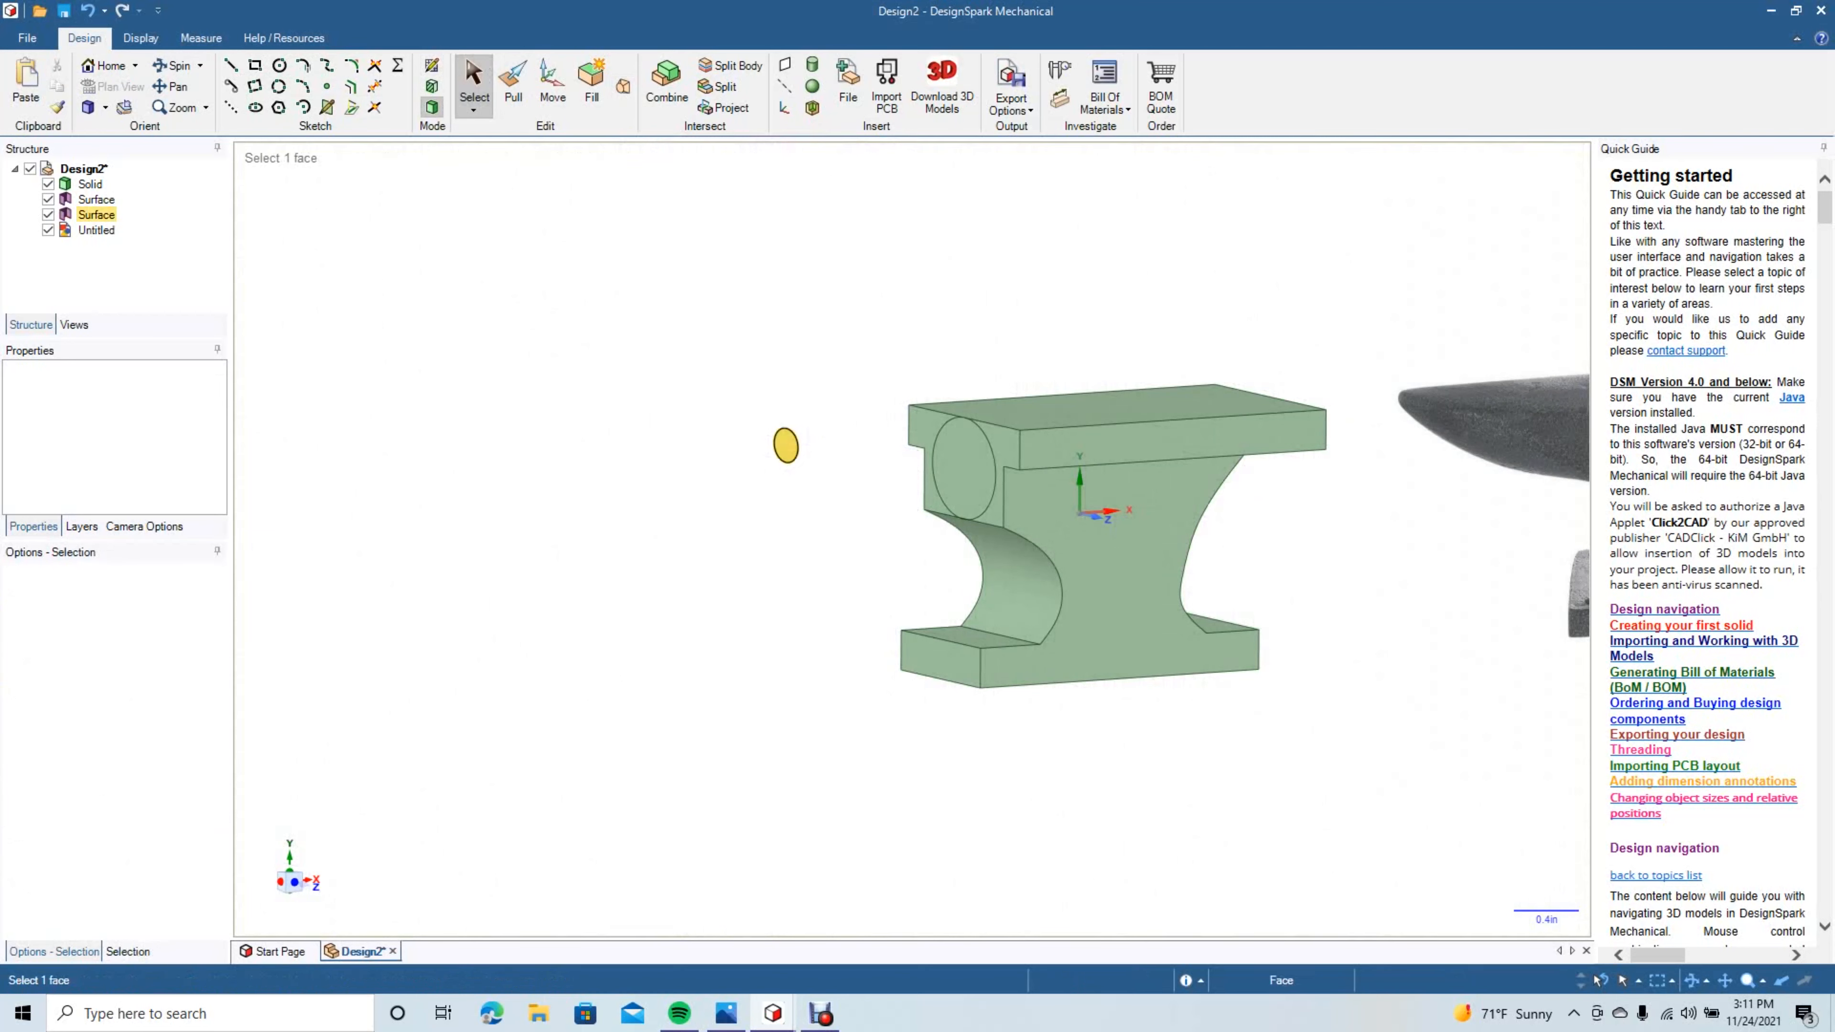
Blend the small elliptical surface with the large elliptical face on the anvil's end to form the tapered horn.
click(786, 446)
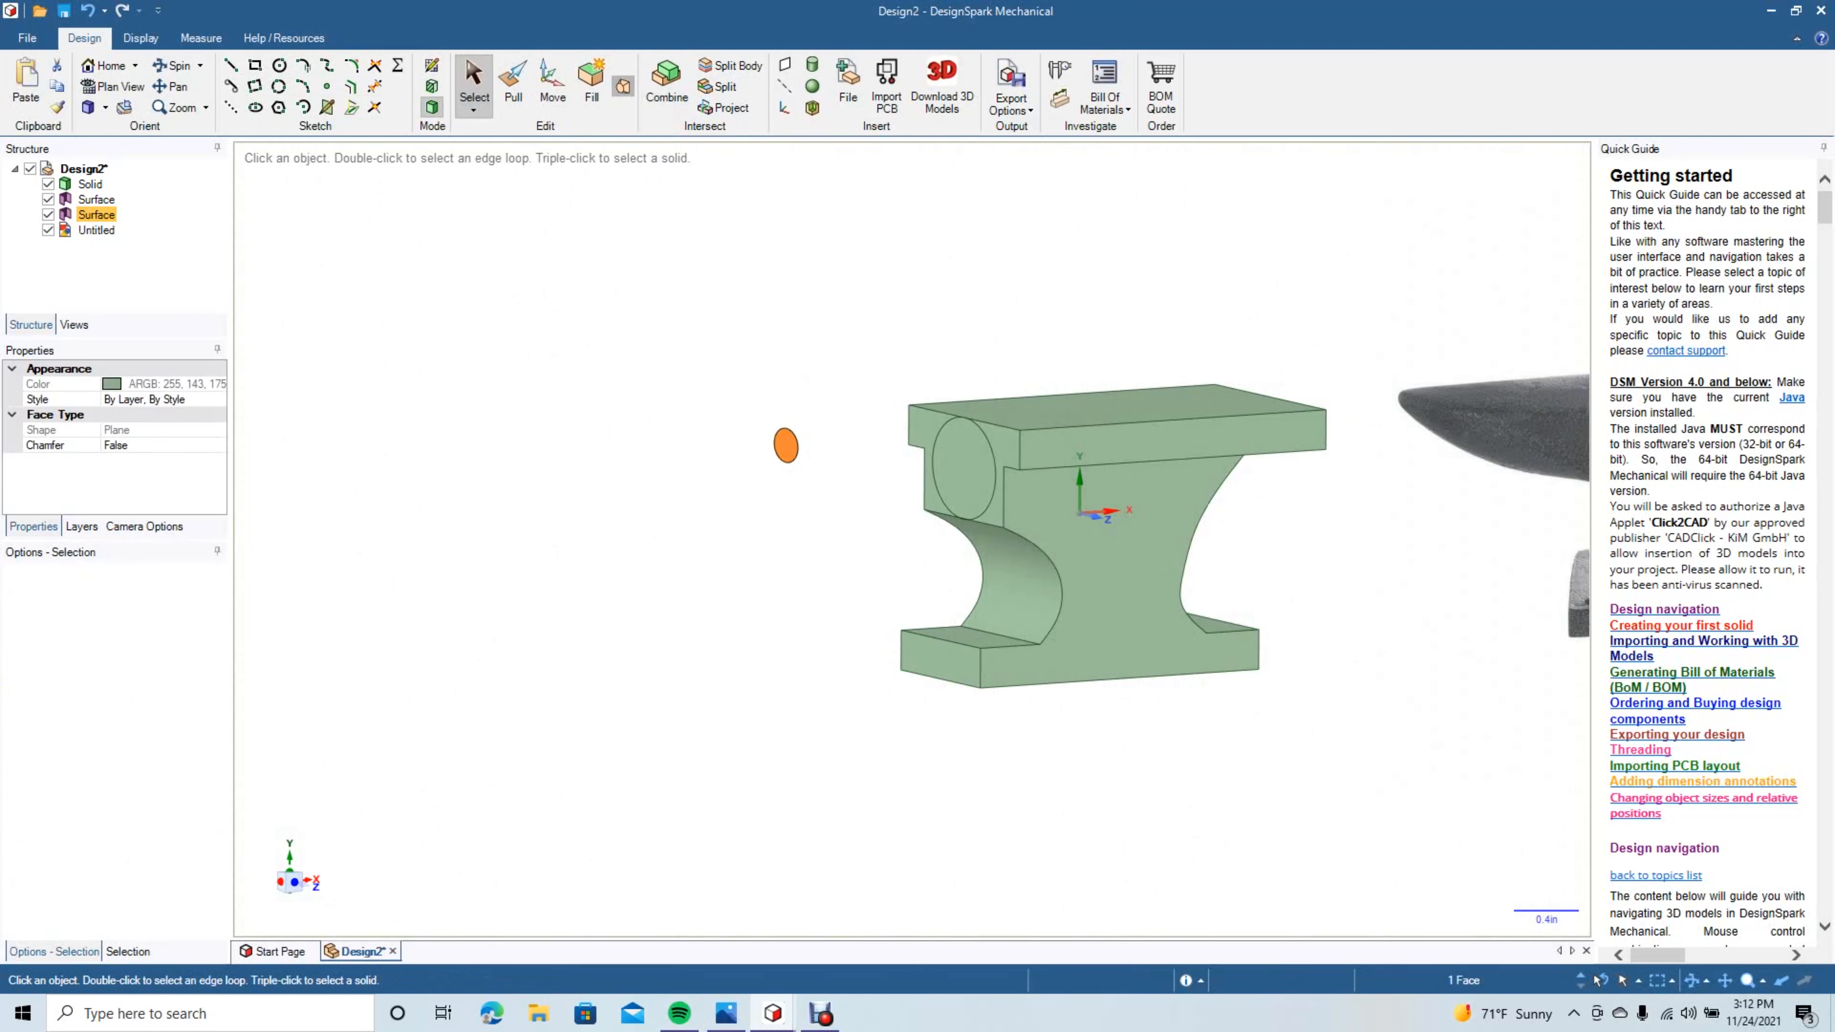
click(623, 86)
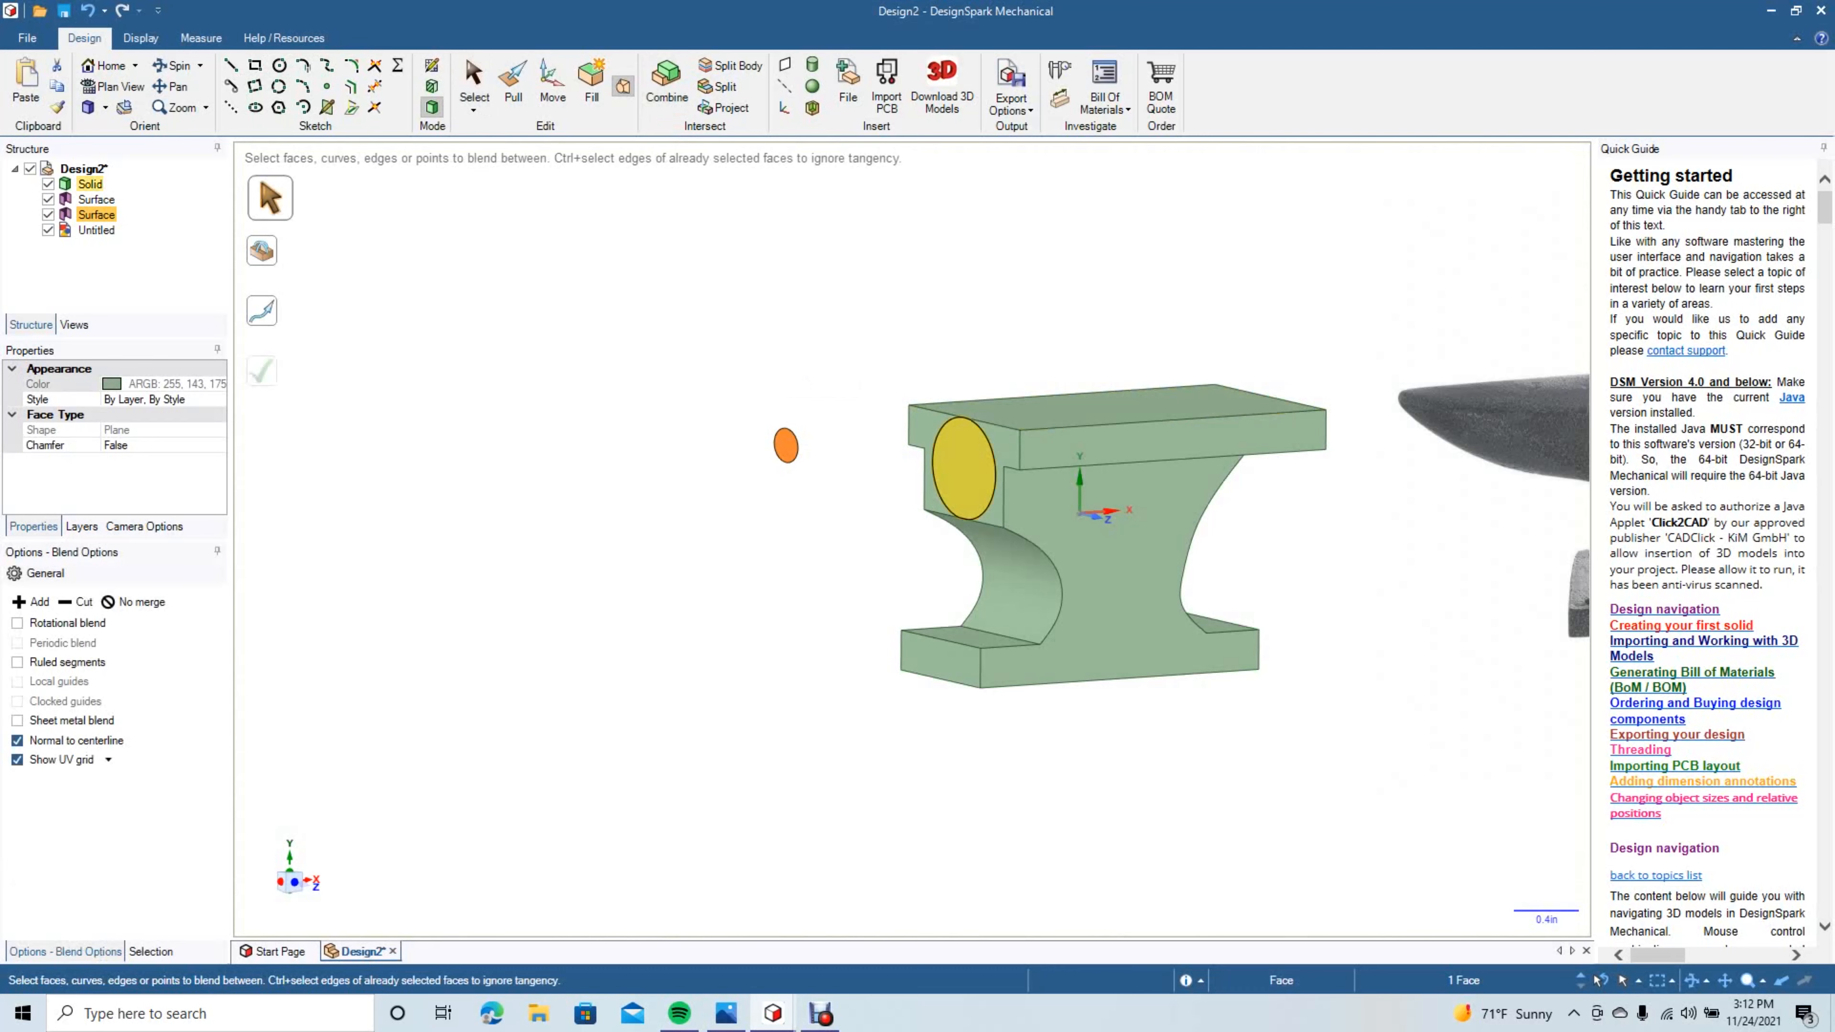
click(964, 468)
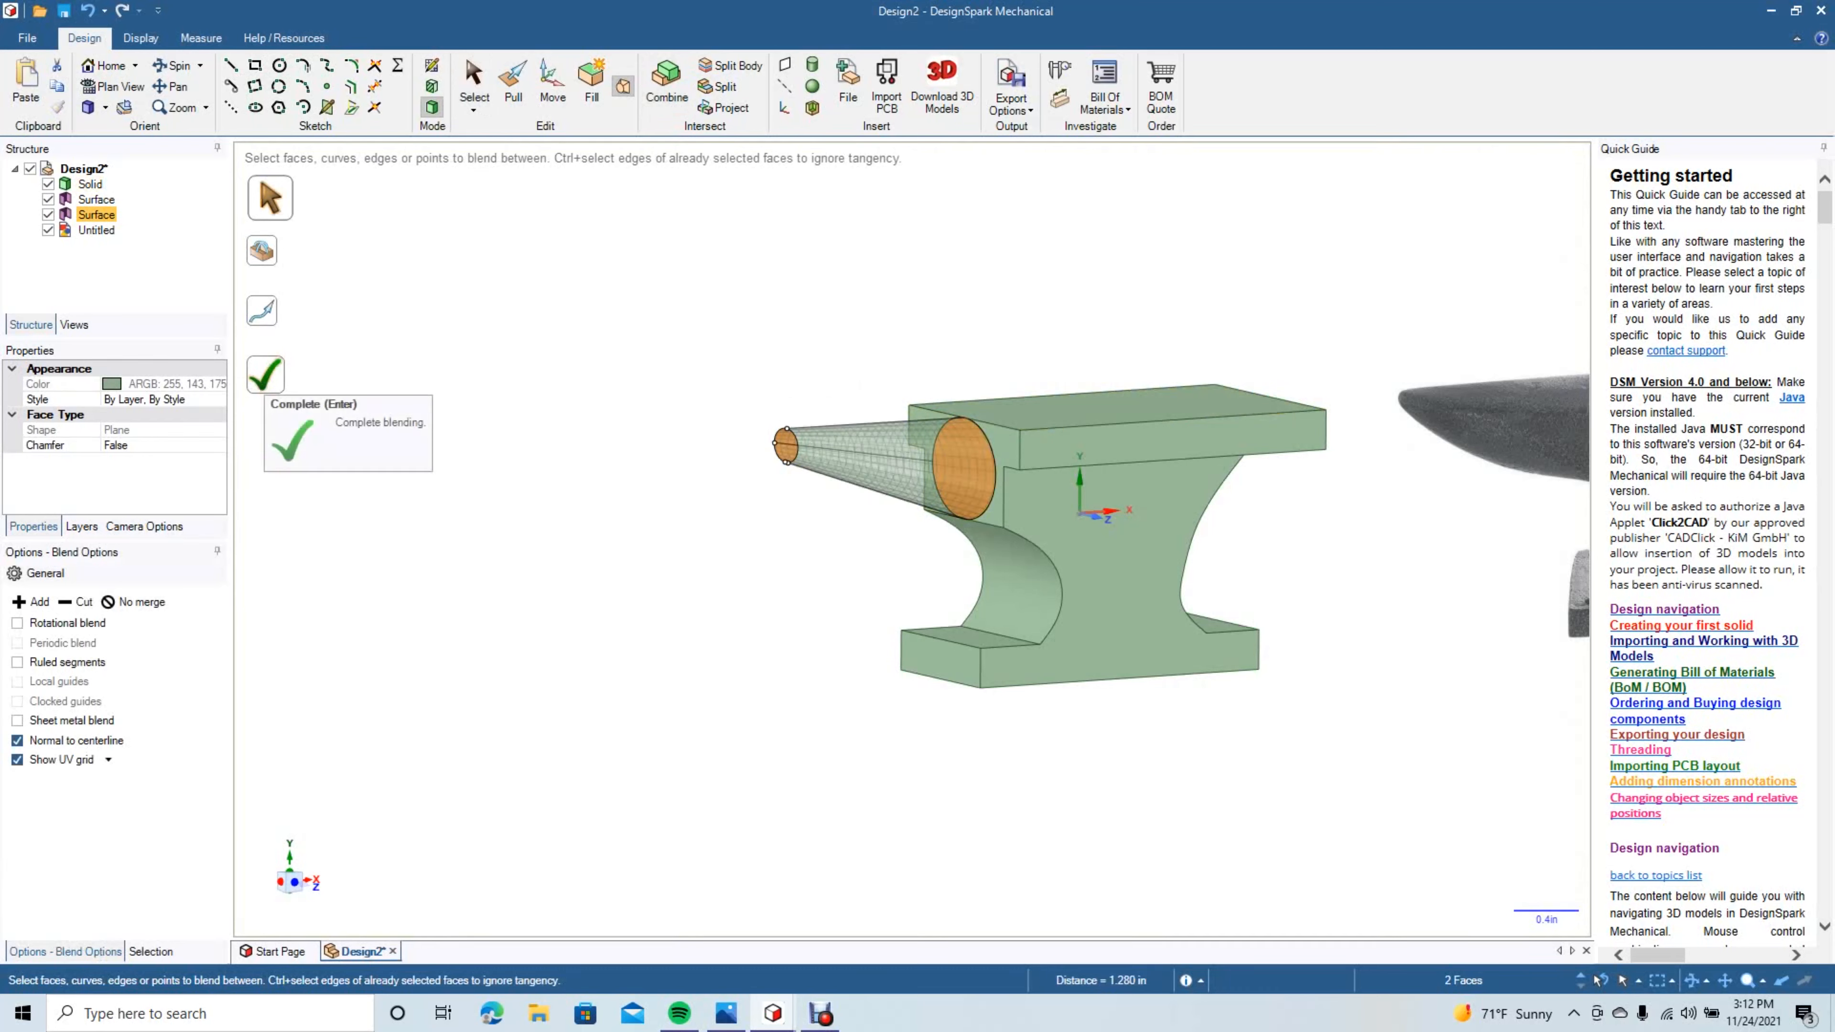
click(265, 374)
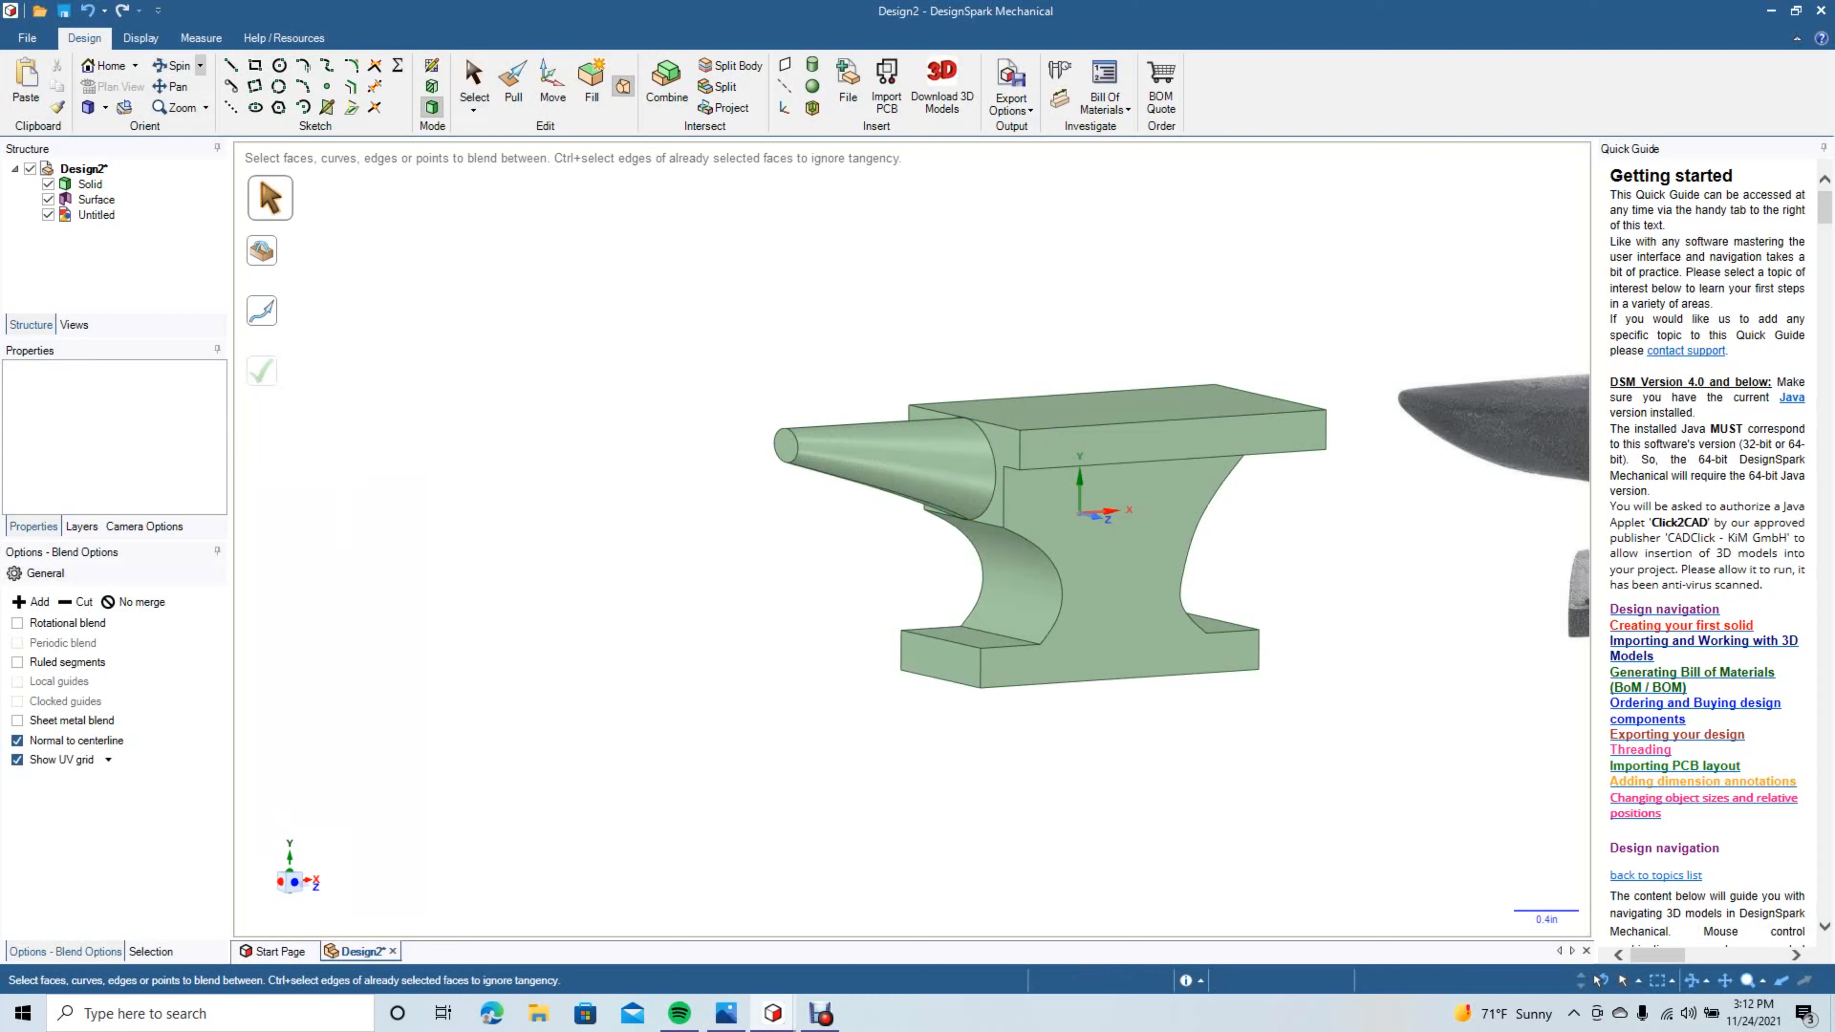
Chamfer the eight outline edges of the anvil body's front side face, from the waist around the base, with a 0.050 in setback.
click(174, 65)
drag(1381, 491, 1393, 490)
mouse_move(1393, 490)
middle_down()
mouse_move(1364, 490)
mouse_move(1539, 495)
mouse_move(1554, 528)
mouse_move(1528, 398)
mouse_move(1438, 441)
mouse_move(1351, 463)
mouse_move(1321, 446)
mouse_move(1279, 470)
mouse_move(1390, 499)
middle_up()
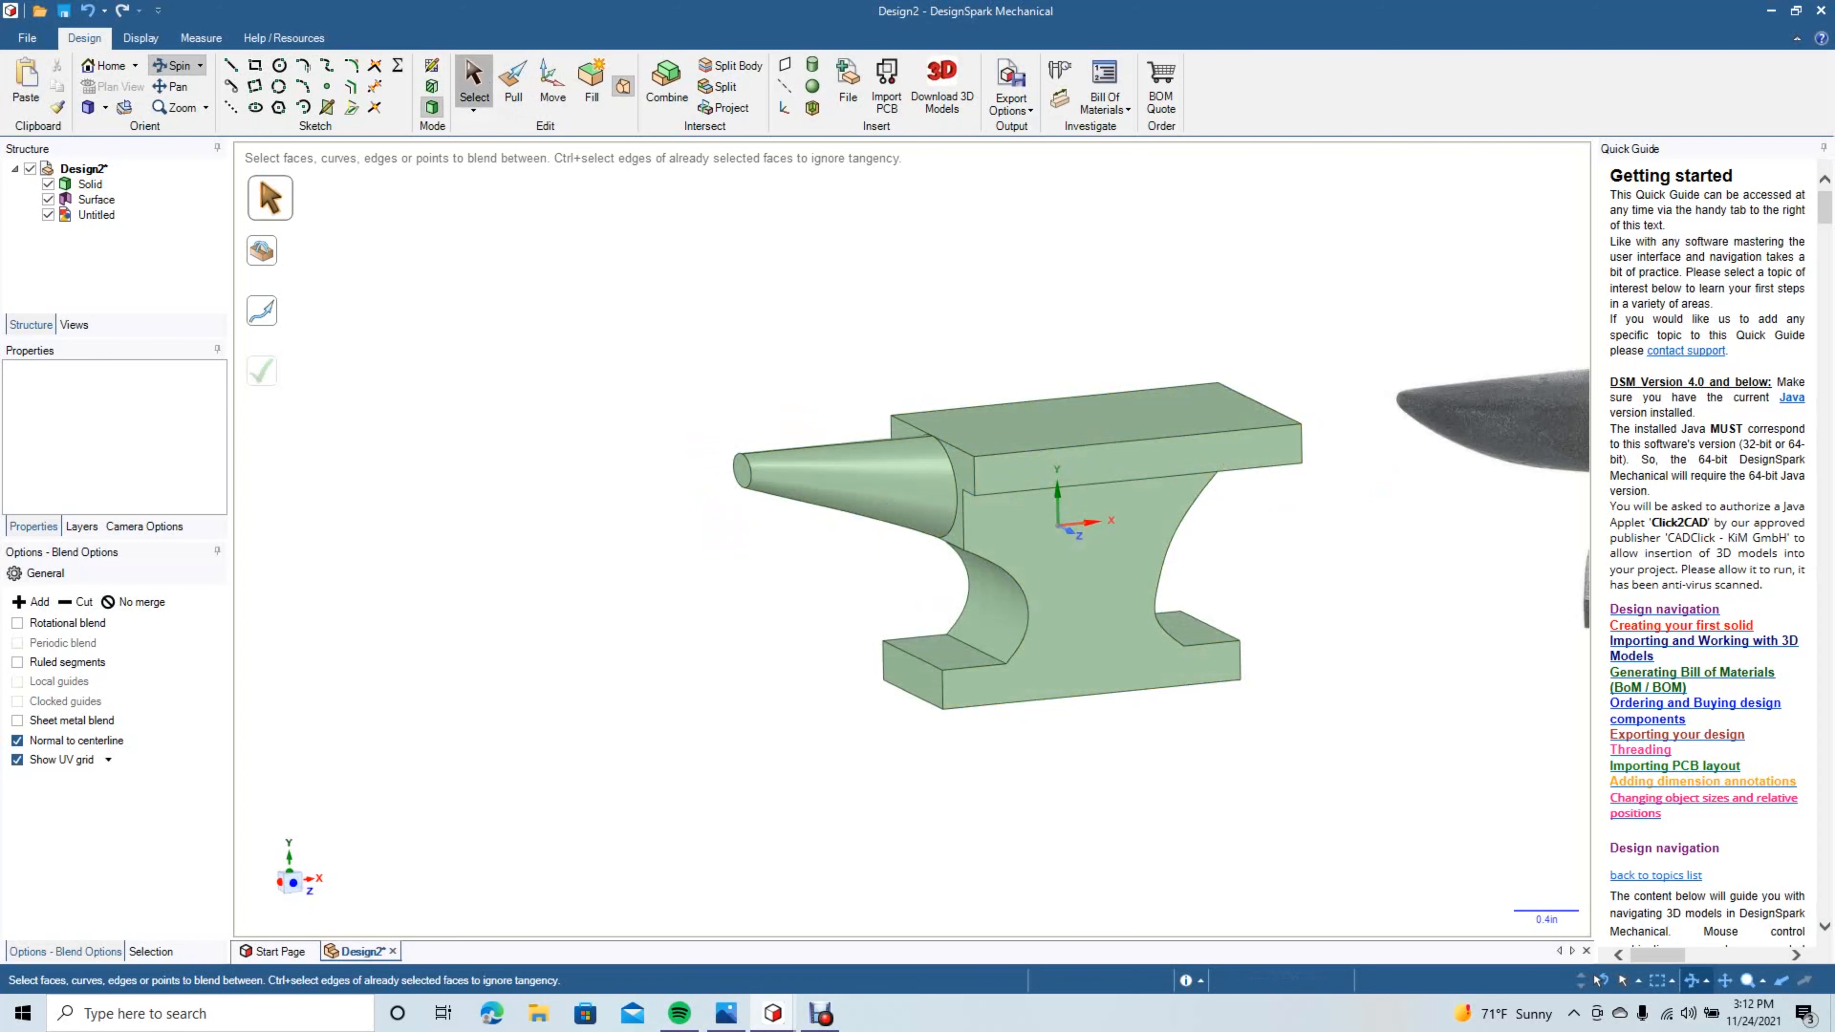
click(474, 81)
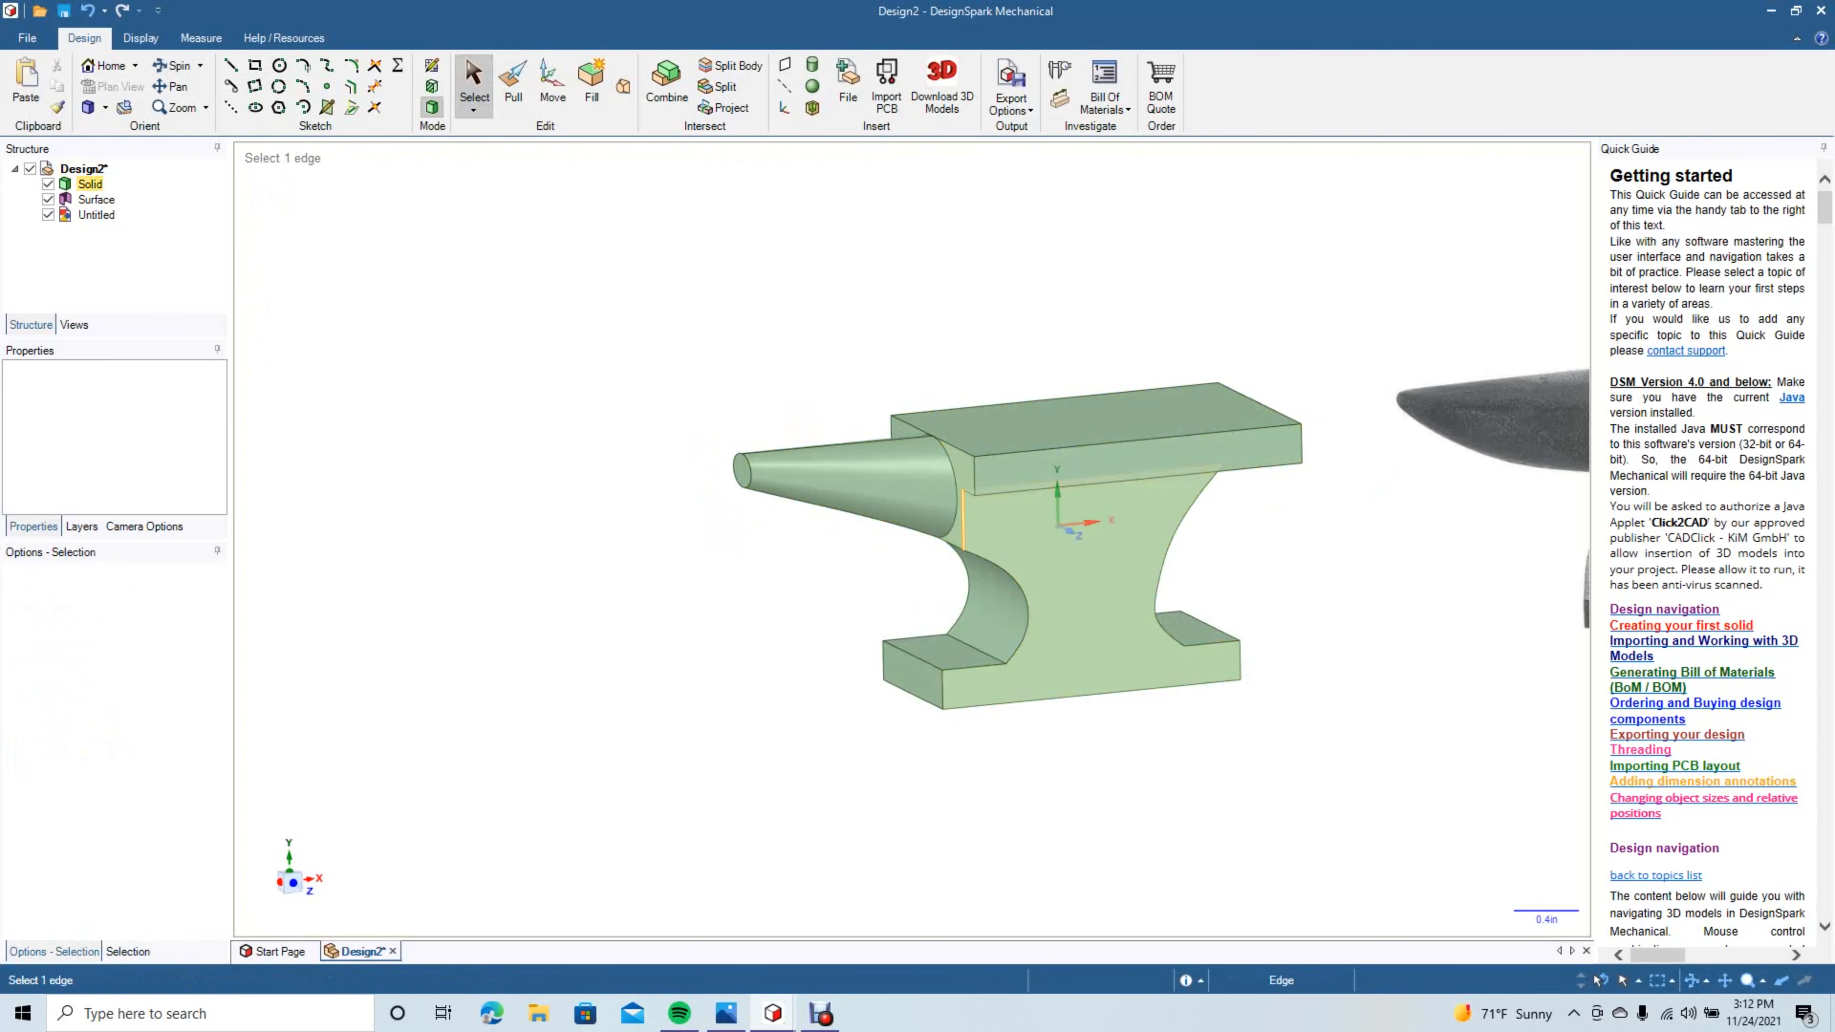
click(513, 83)
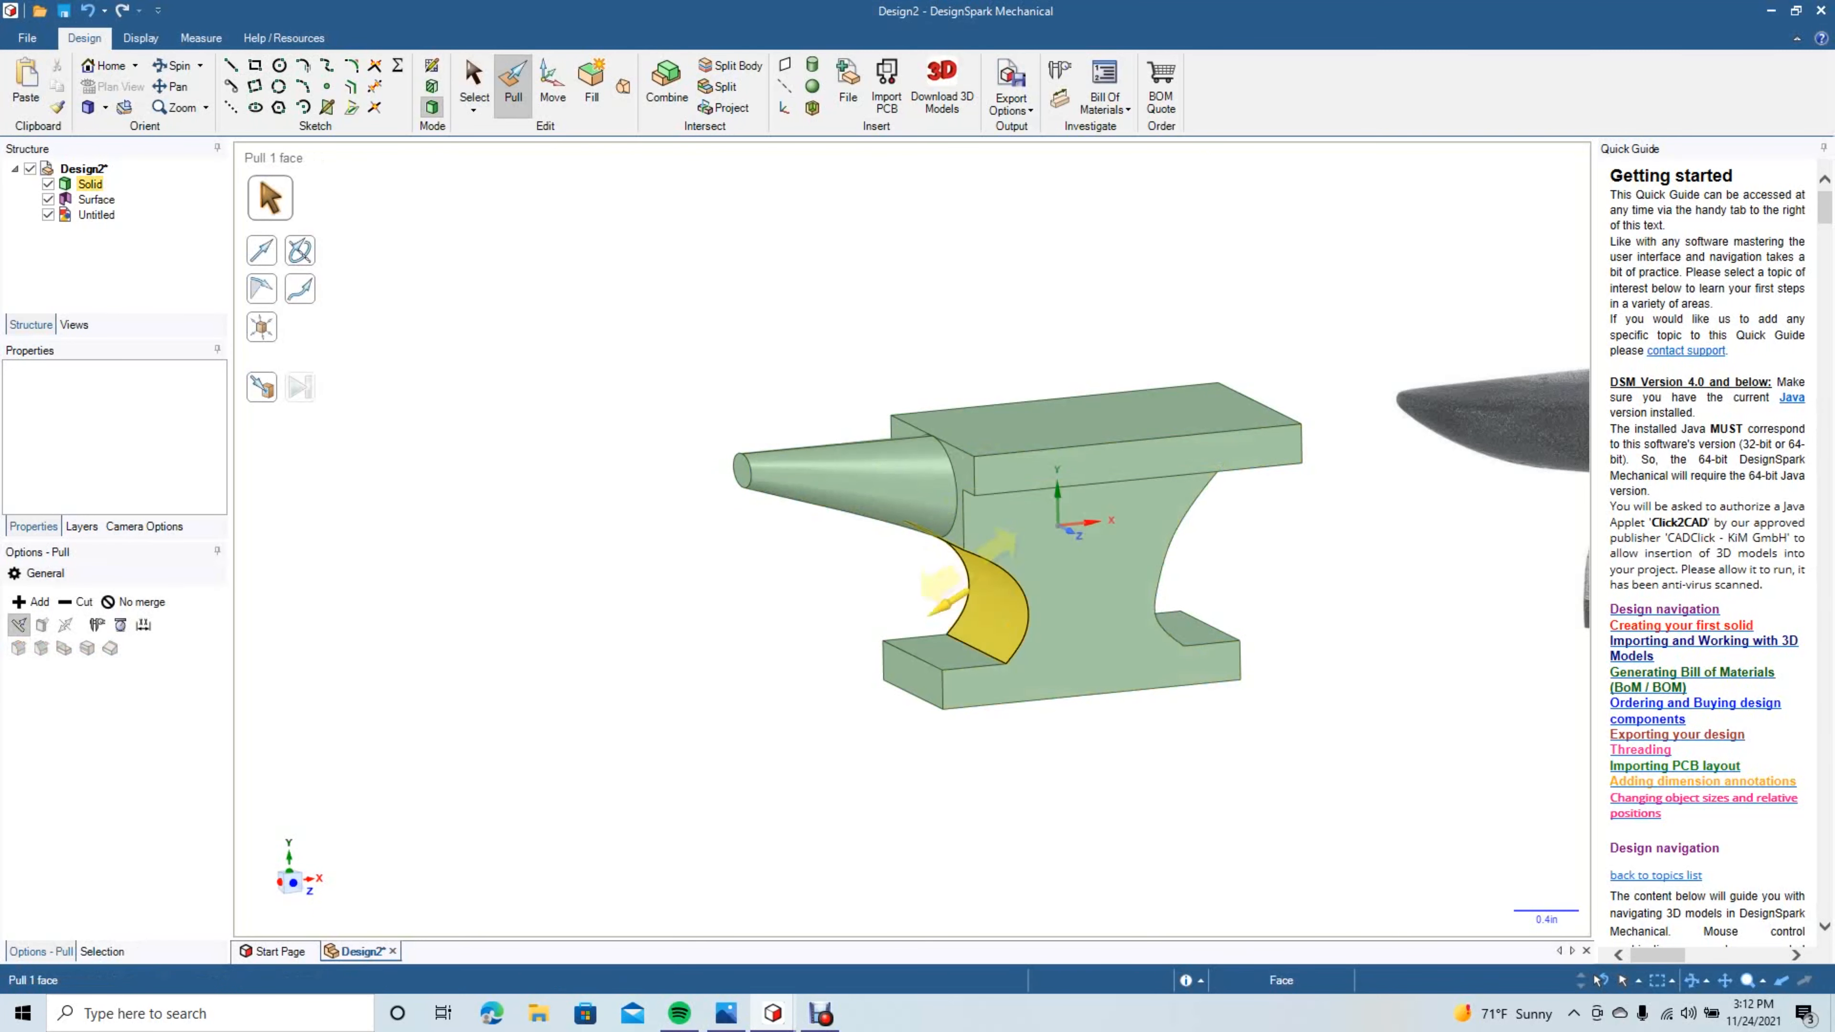
click(963, 522)
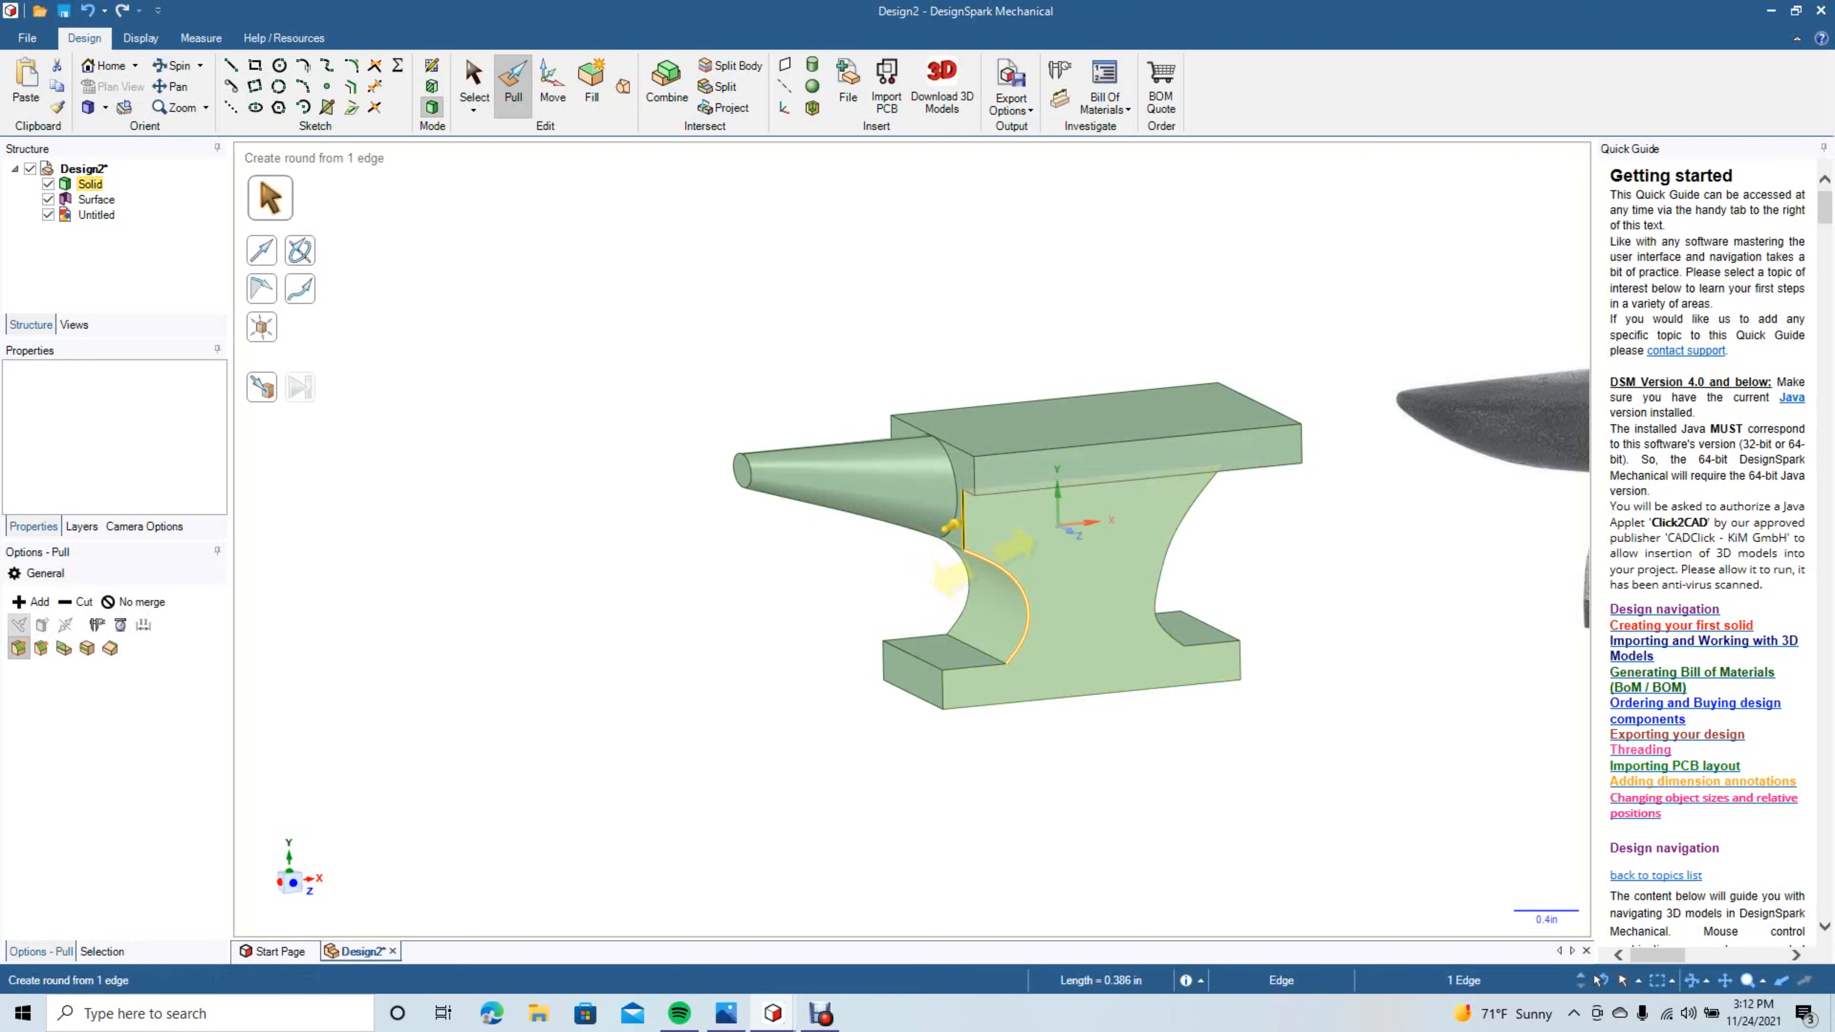
ctrl+click(991, 563)
ctrl+click(972, 665)
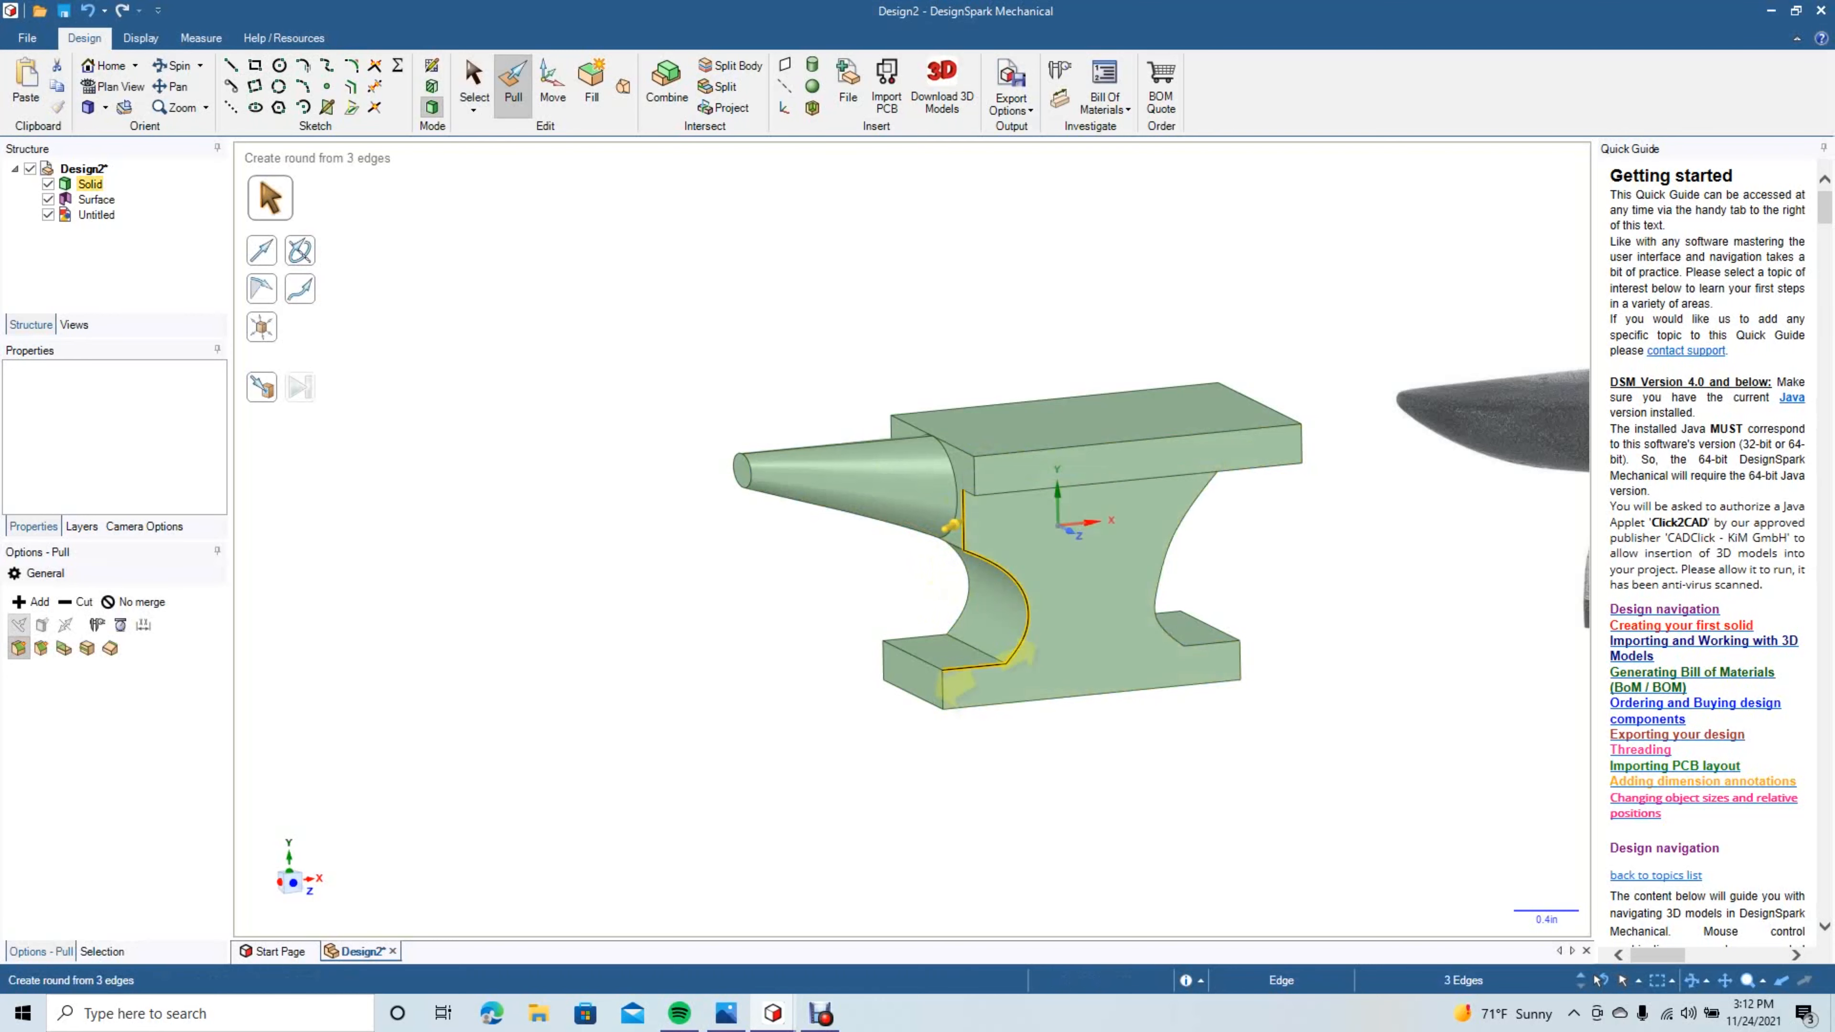
ctrl+click(943, 694)
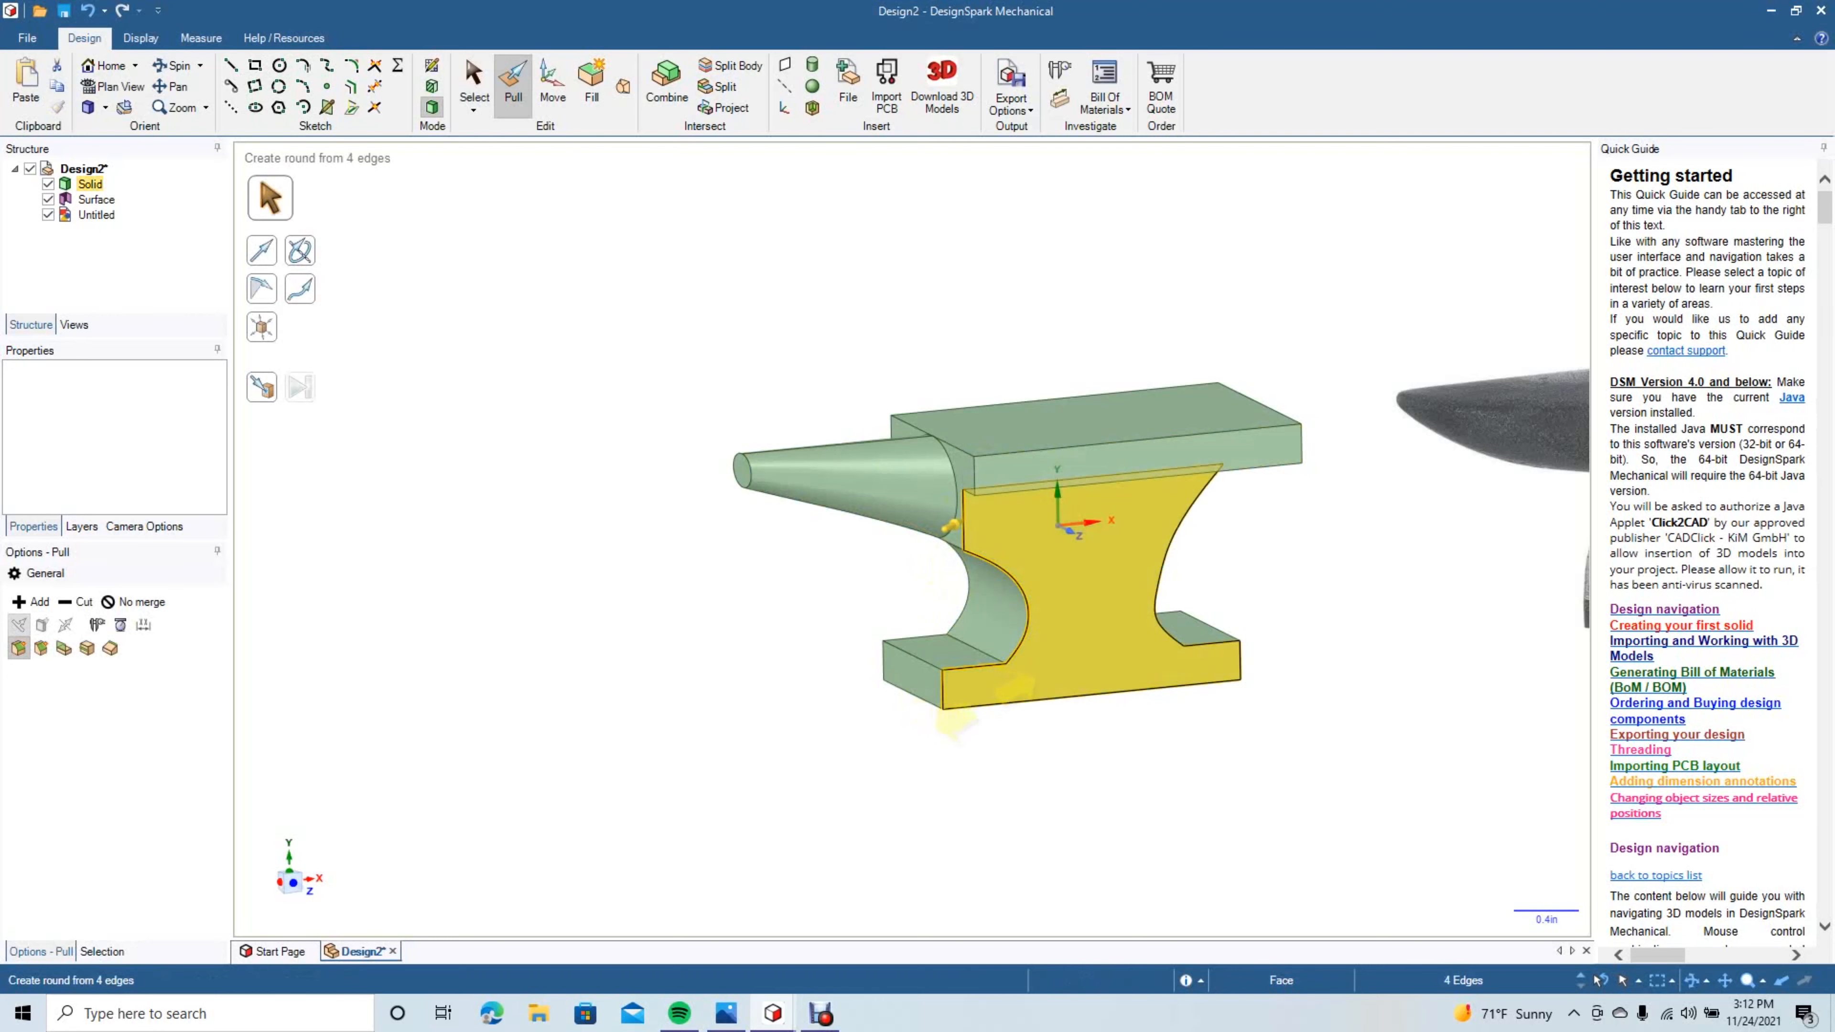
ctrl+click(965, 707)
ctrl+click(1157, 578)
ctrl+click(1169, 556)
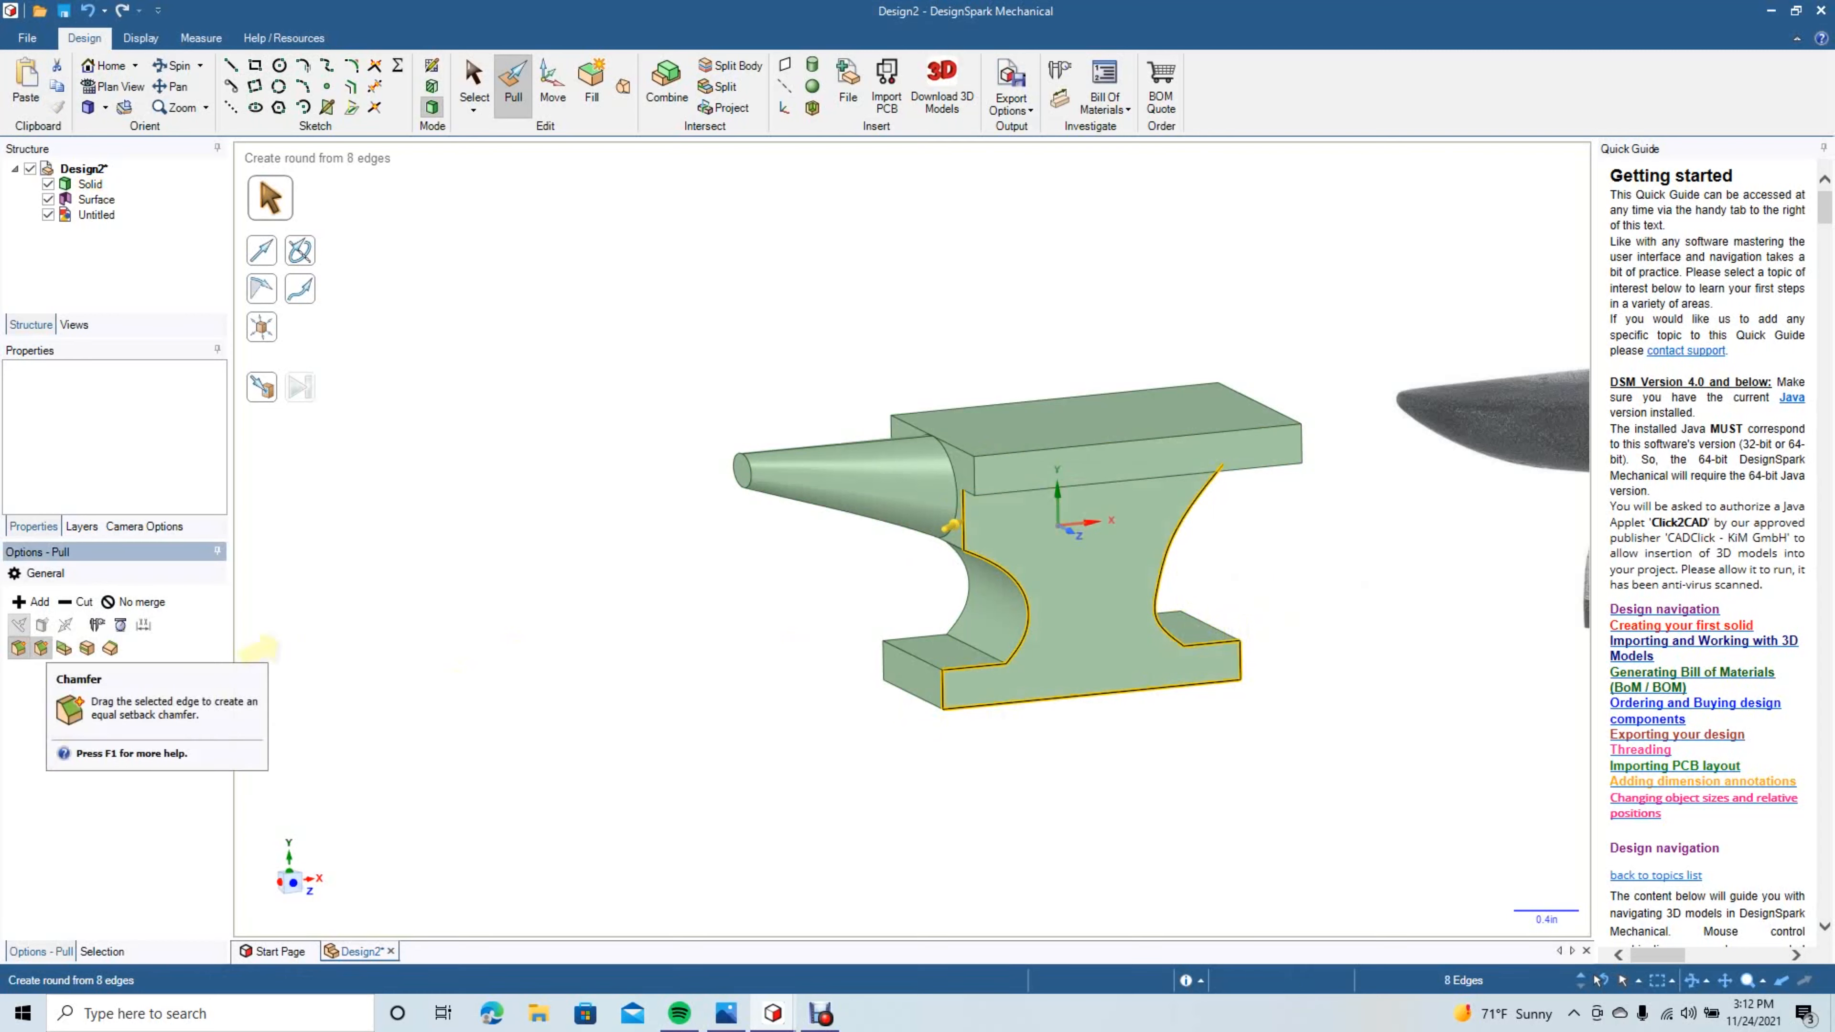
click(41, 647)
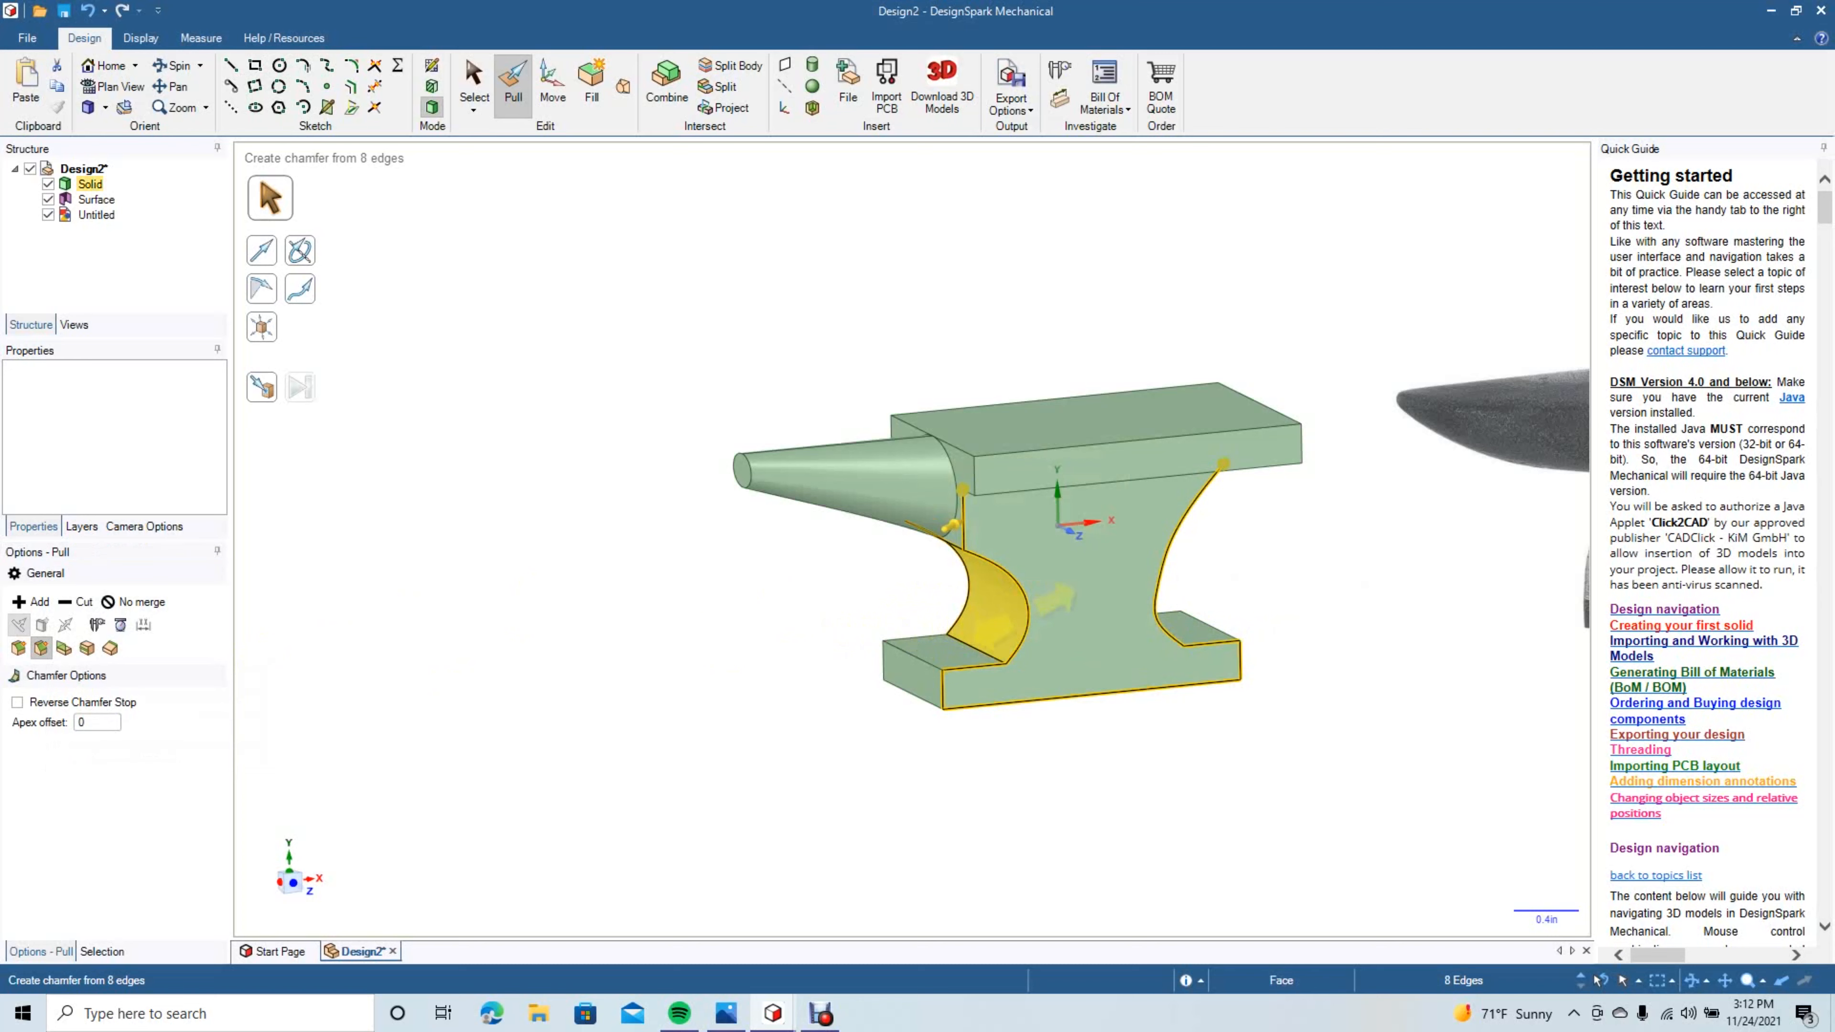
drag(1024, 615, 1054, 626)
drag(1049, 626, 1042, 626)
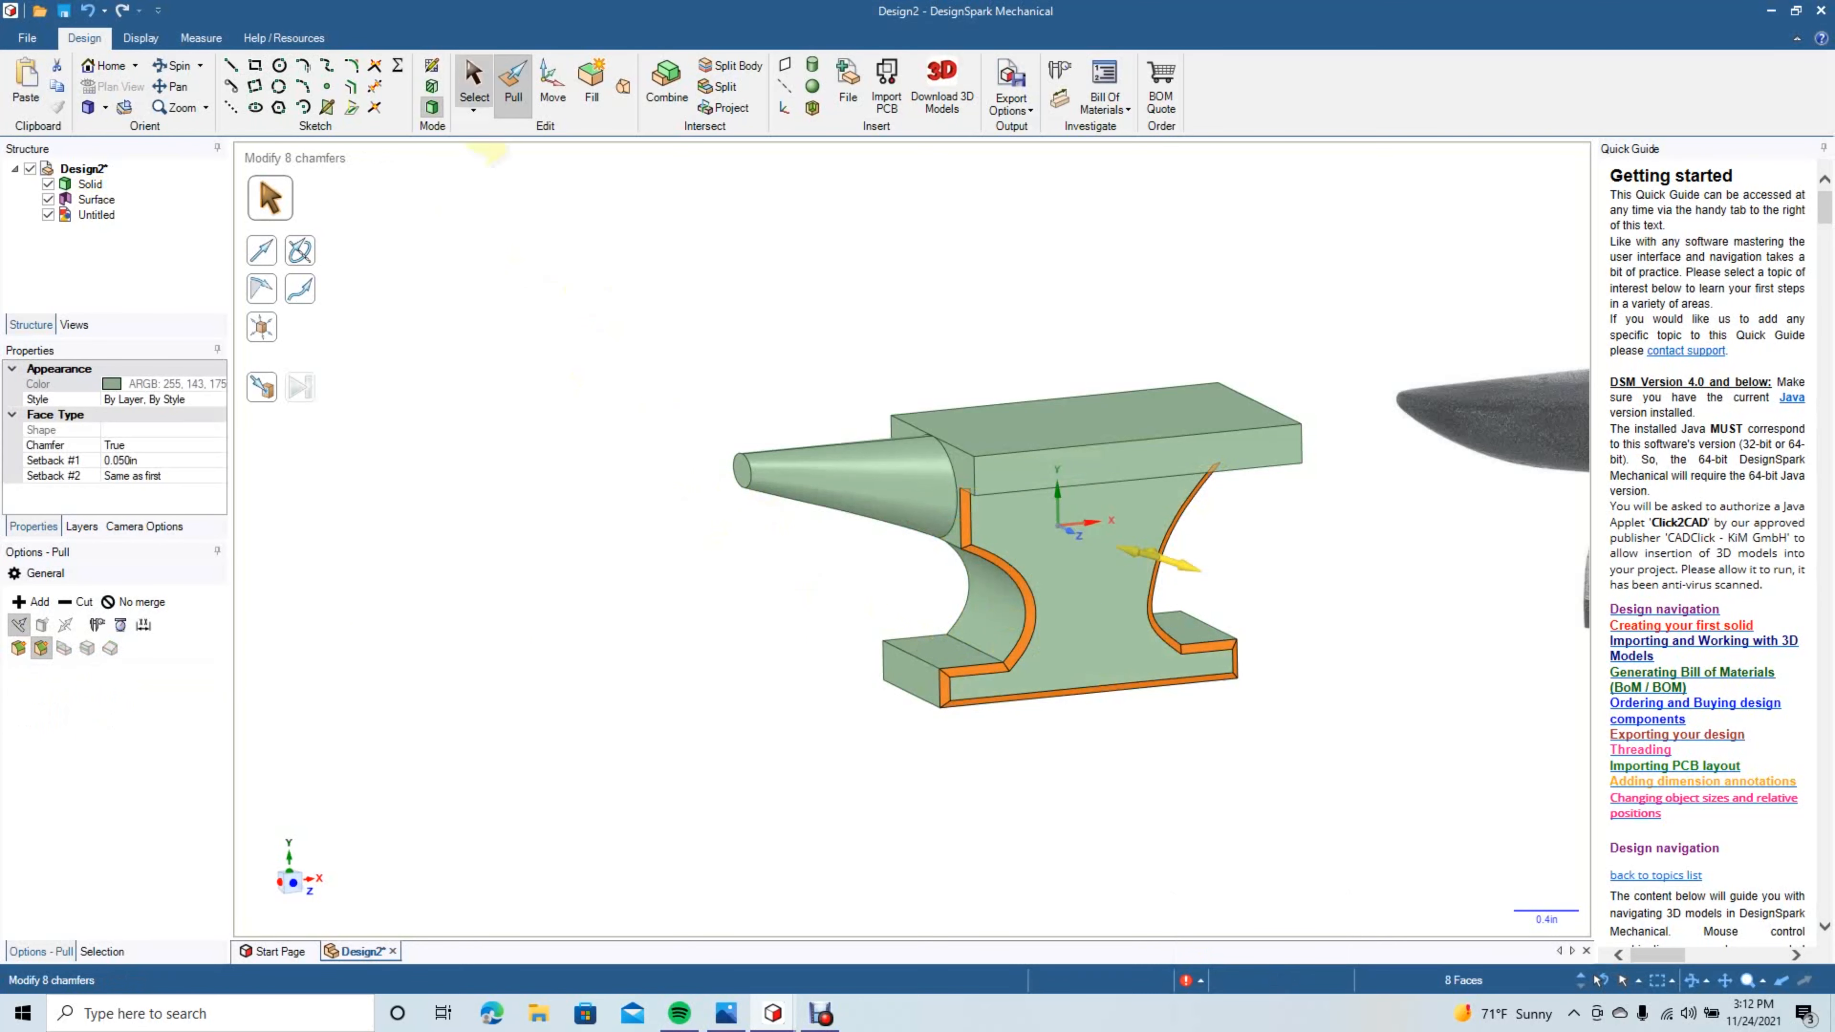
click(474, 80)
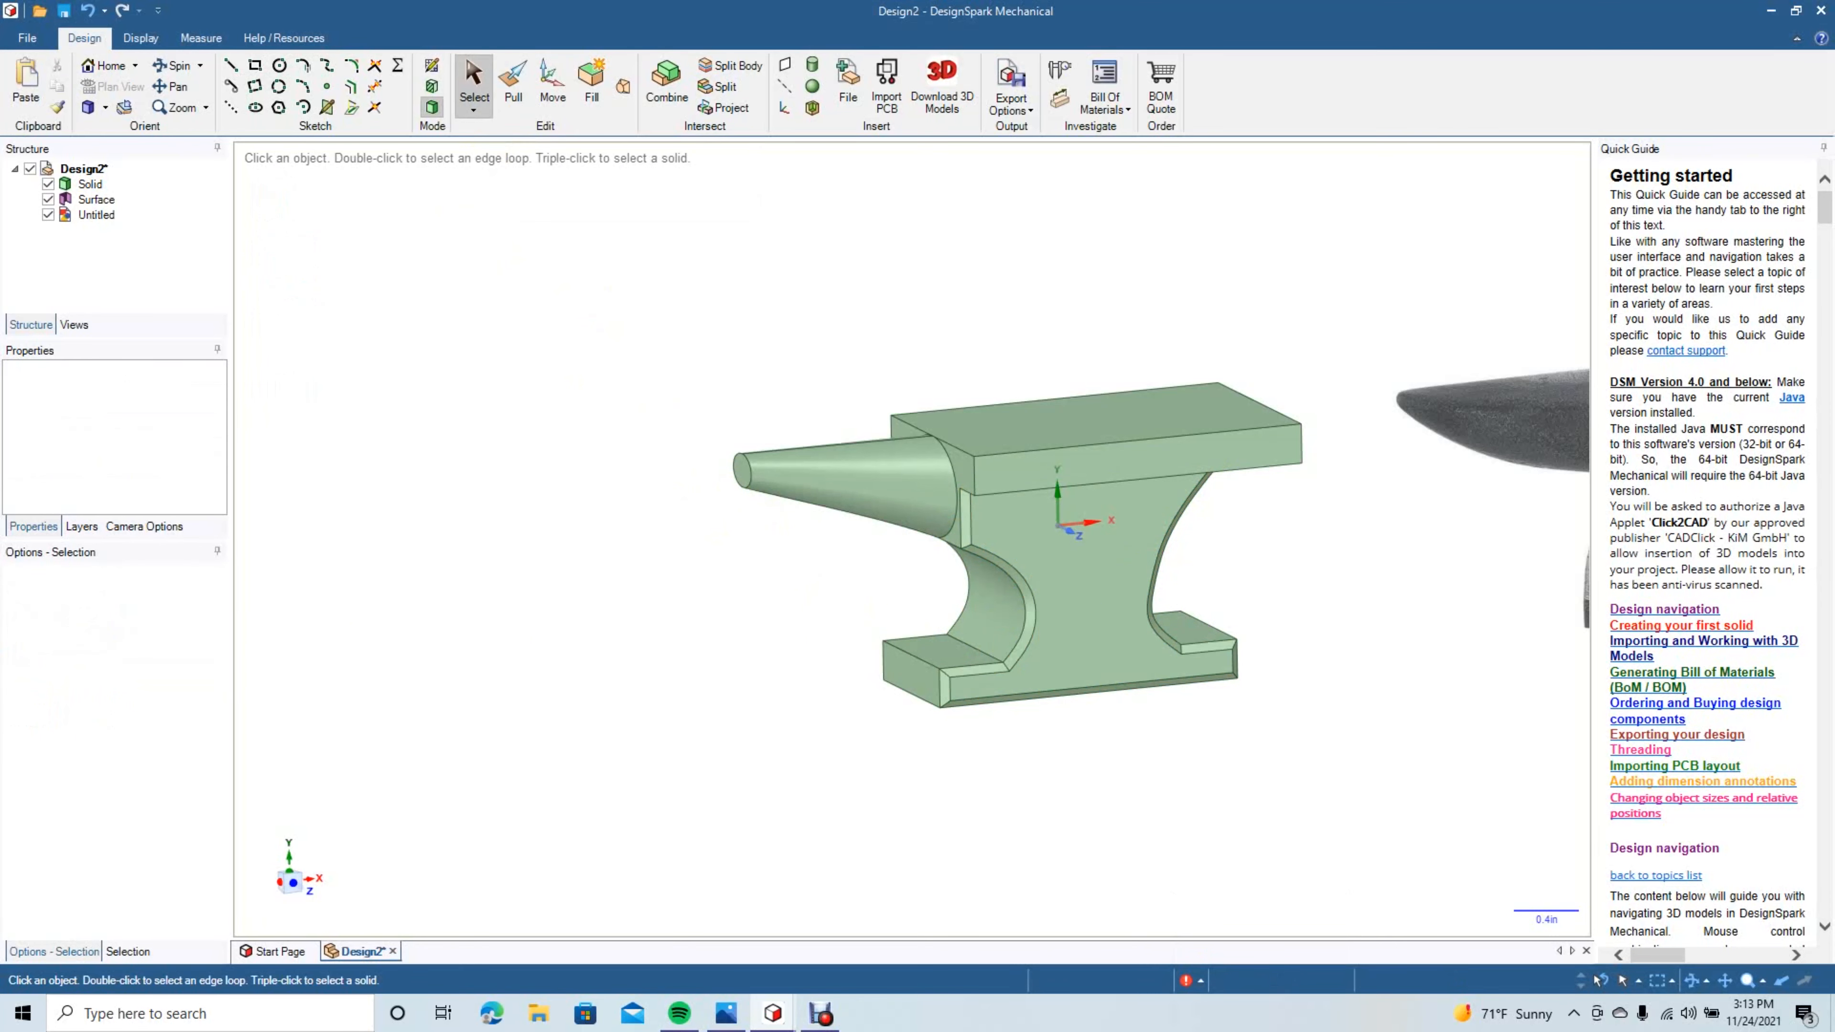
Chamfer the seven matching outline edges on the opposite side face of the anvil body with a 0.050 in setback.
click(174, 65)
drag(1393, 490, 1393, 390)
middle_drag(1393, 491, 1565, 499)
click(169, 86)
drag(1329, 445, 972, 458)
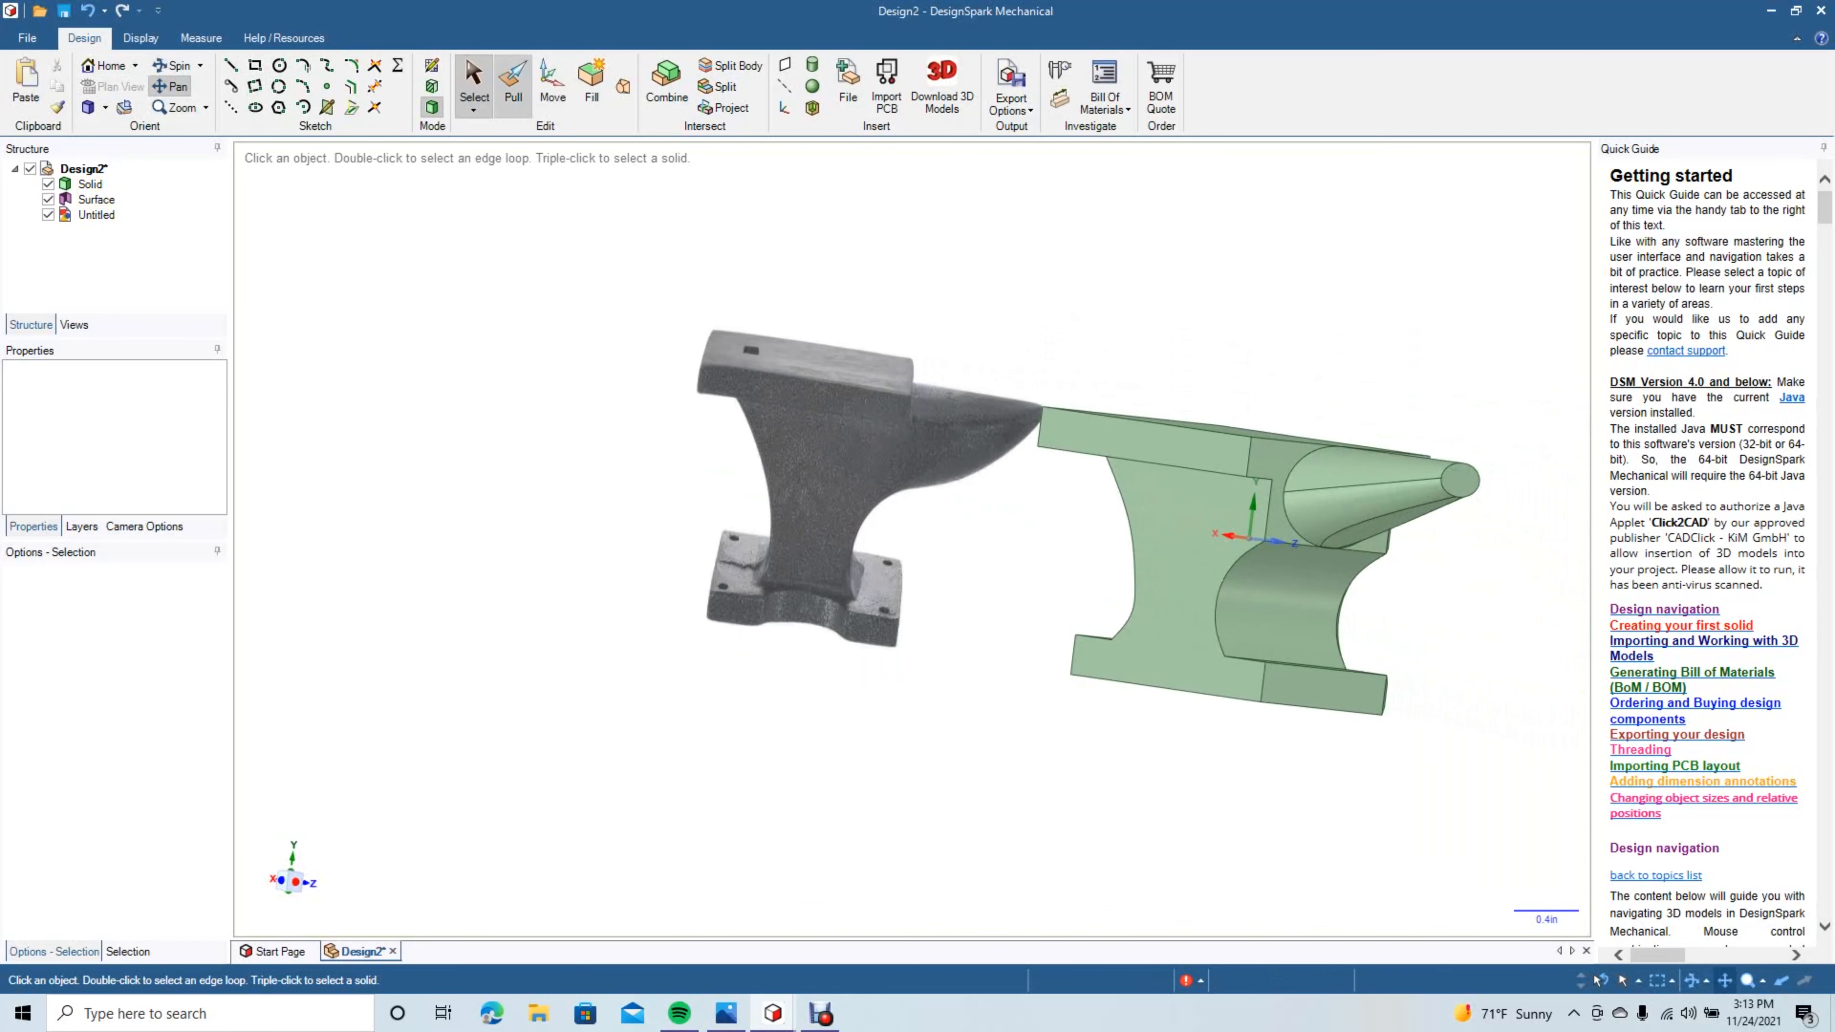
click(513, 83)
click(1200, 533)
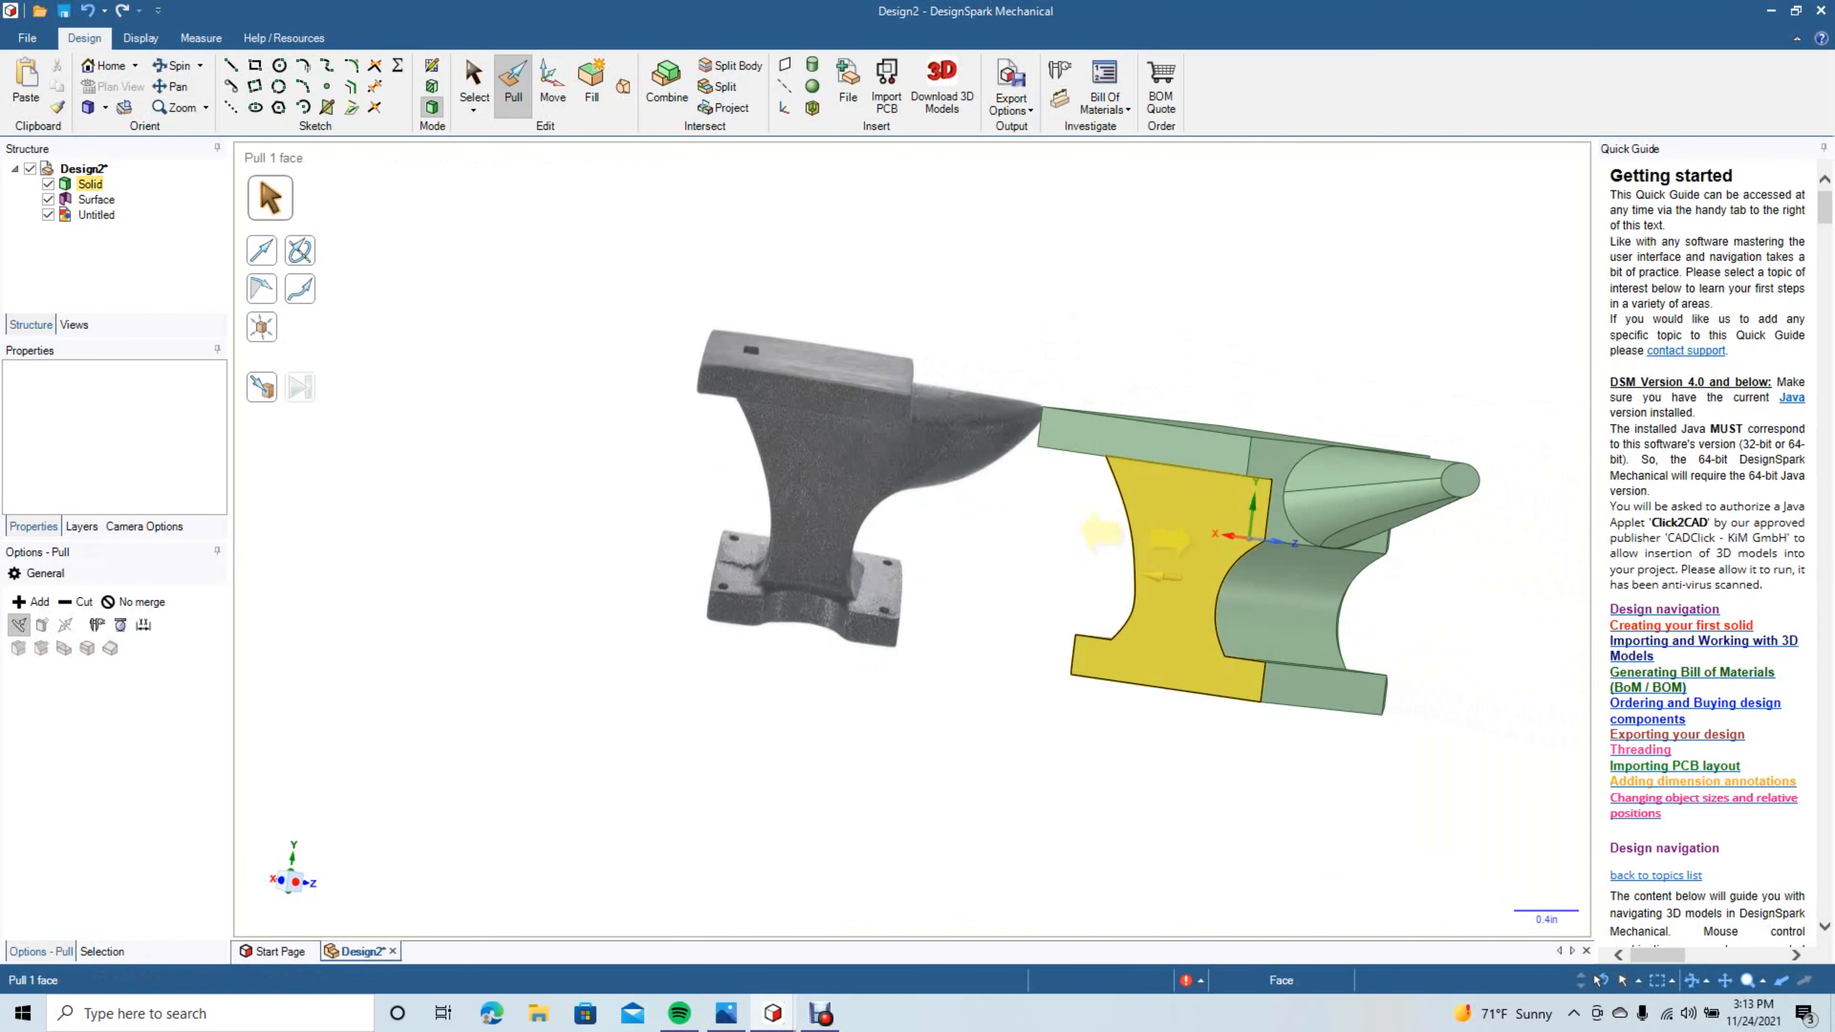
click(1133, 548)
ctrl+click(1073, 654)
ctrl+click(1127, 683)
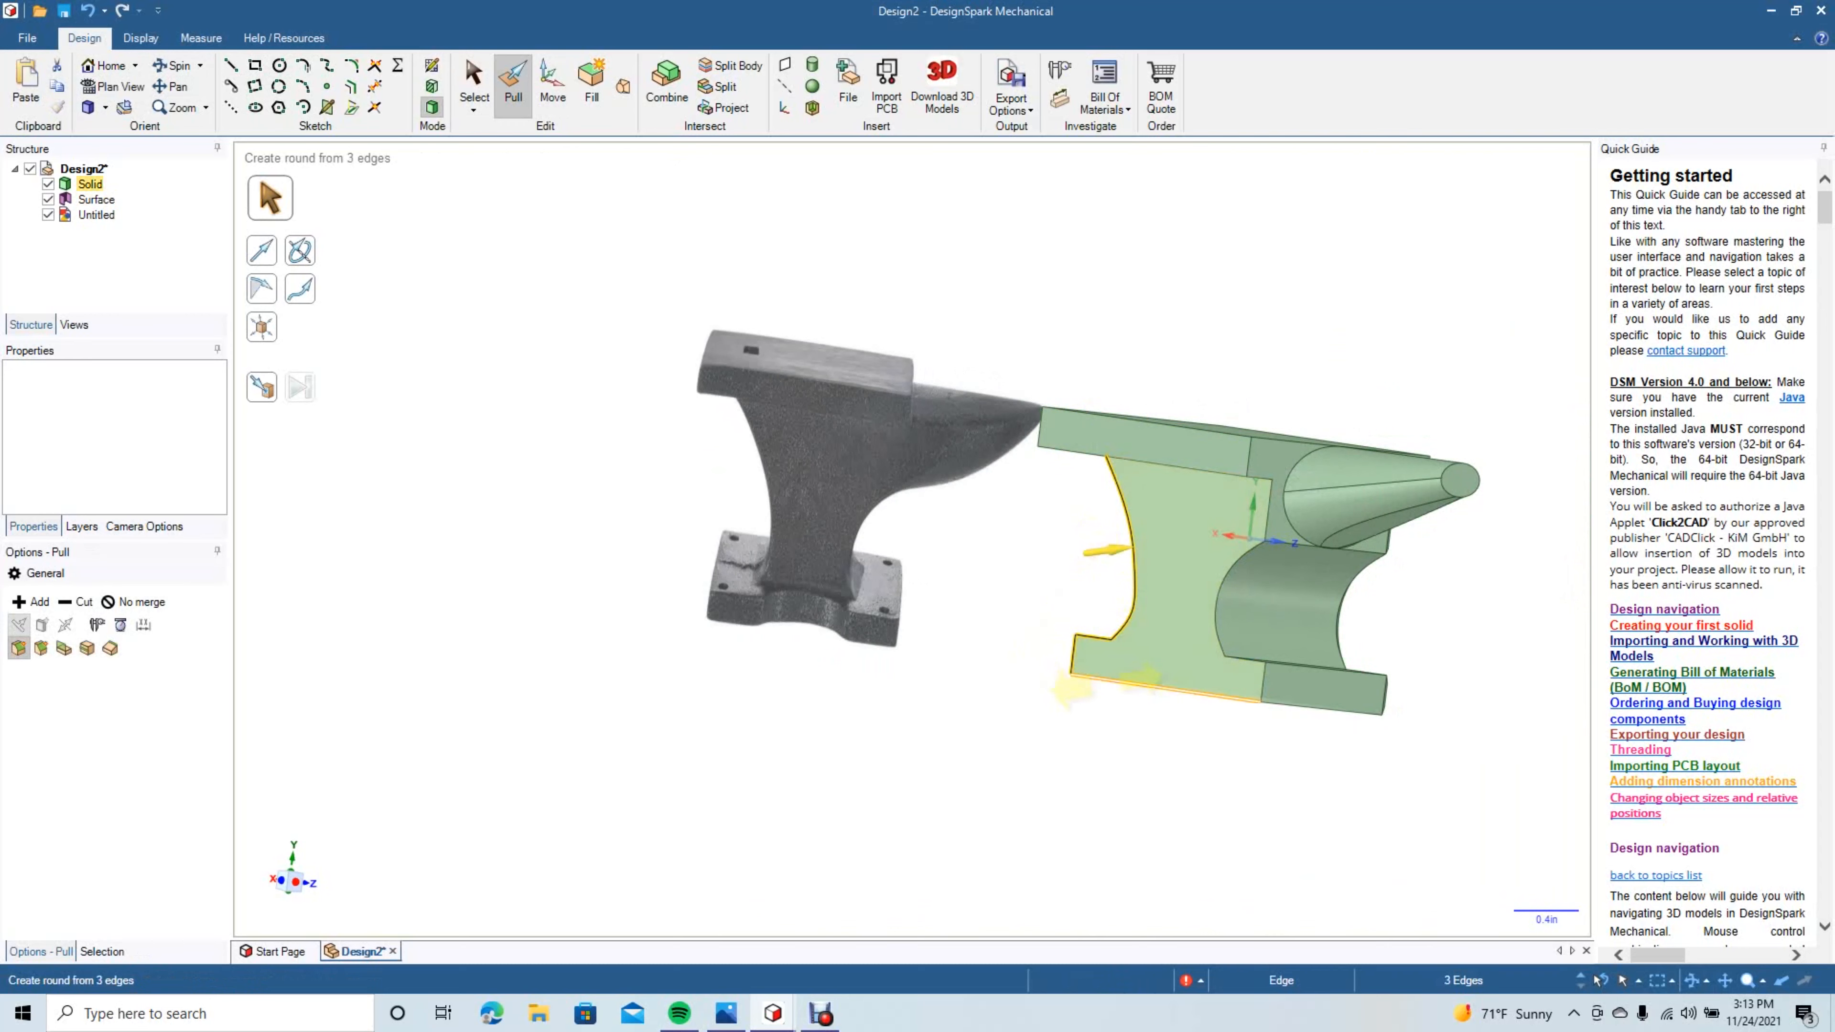
ctrl+click(1113, 682)
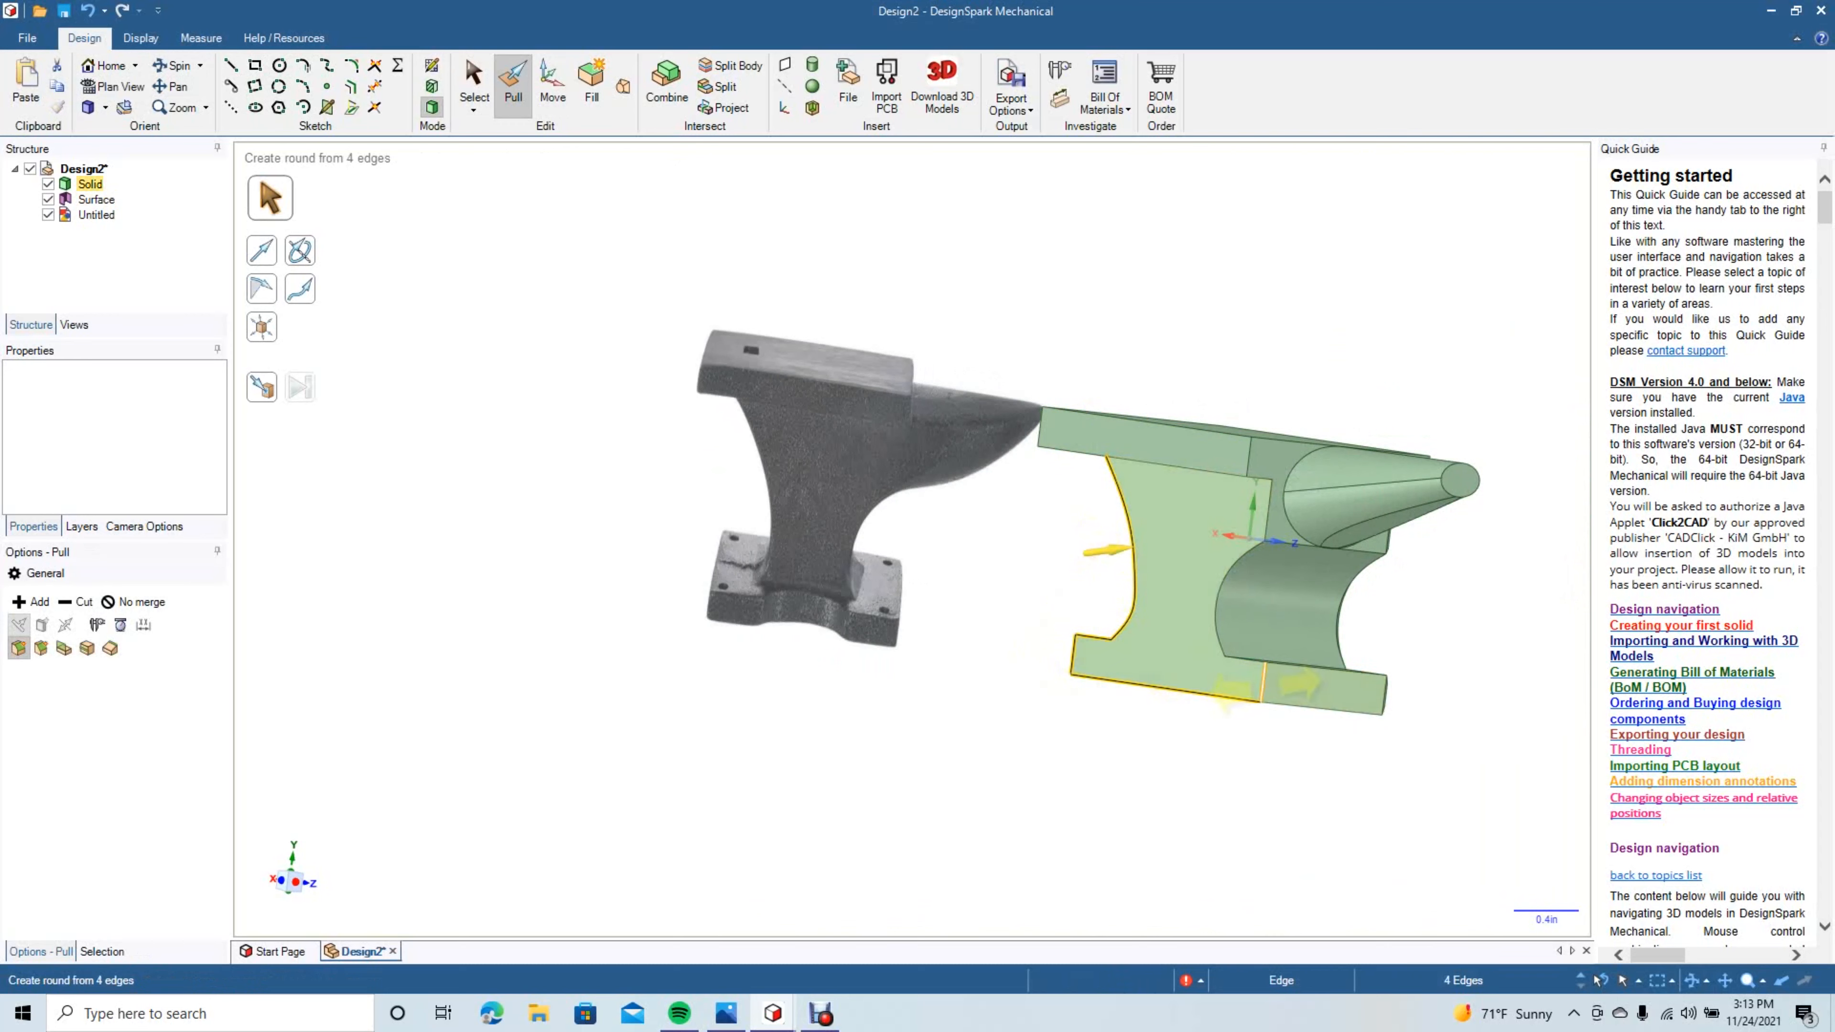
ctrl+click(1263, 683)
ctrl+click(1217, 601)
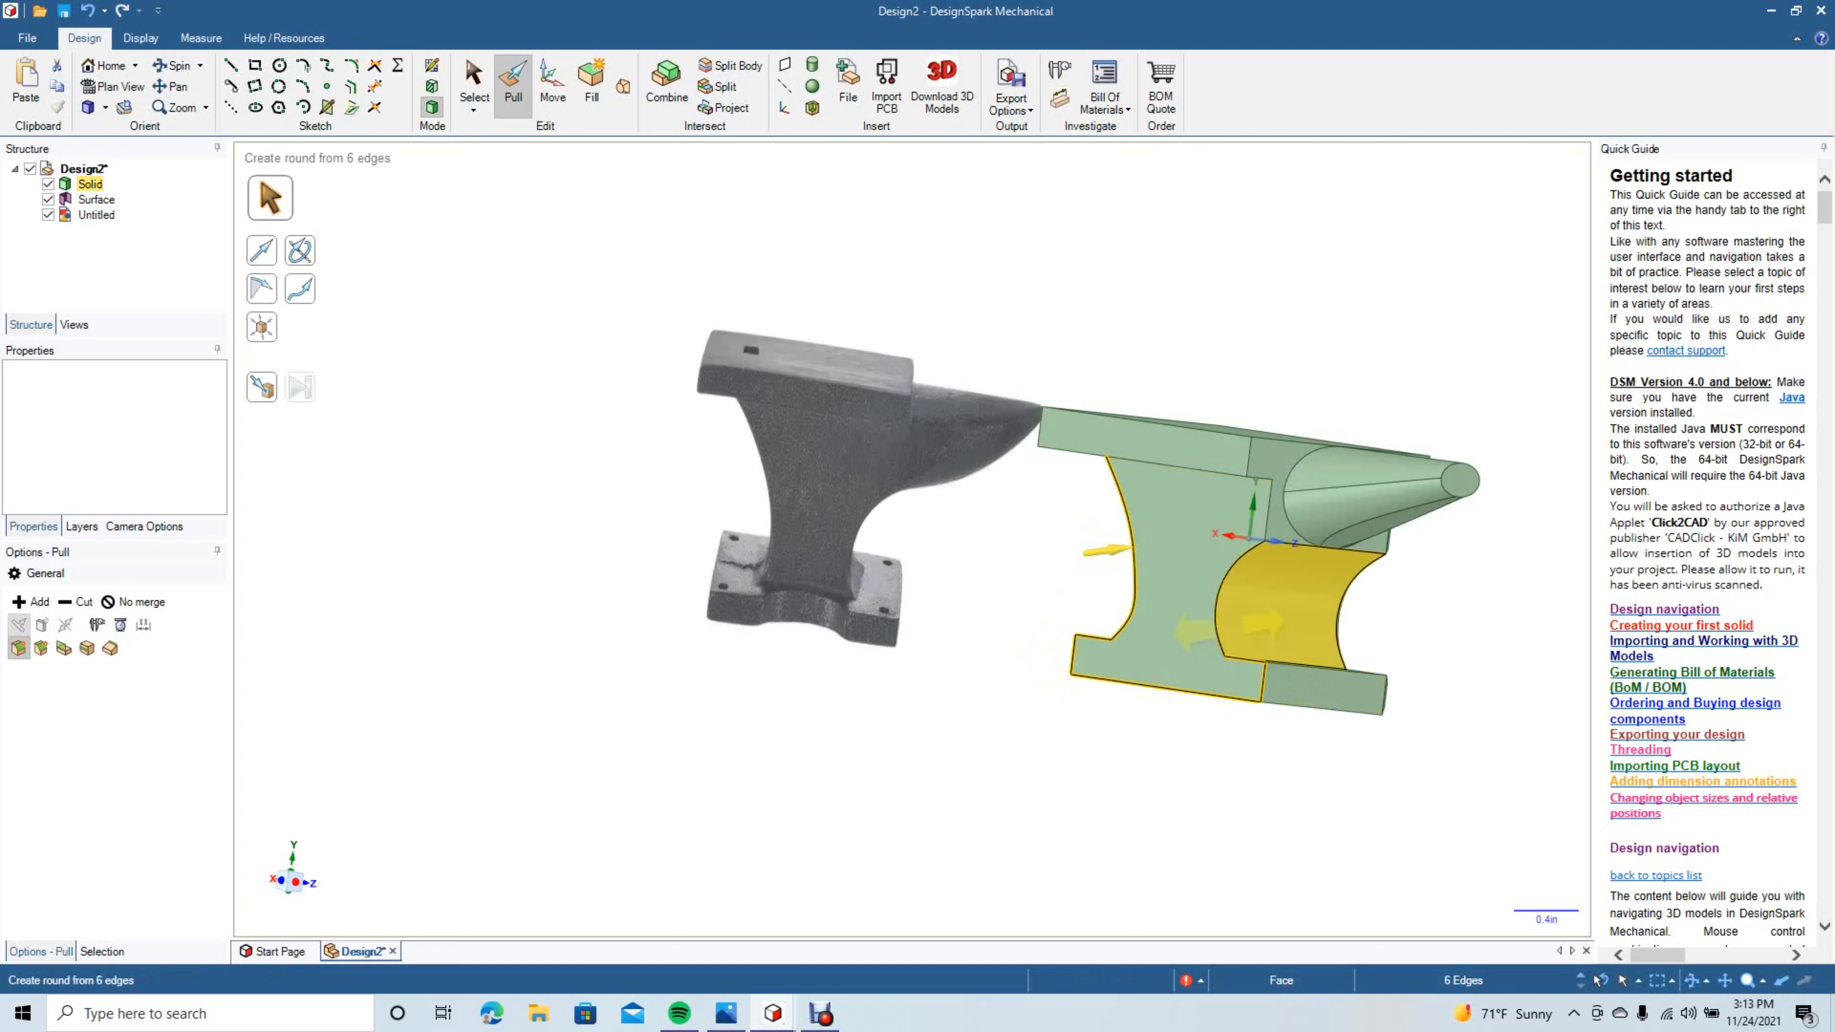
ctrl+click(1221, 608)
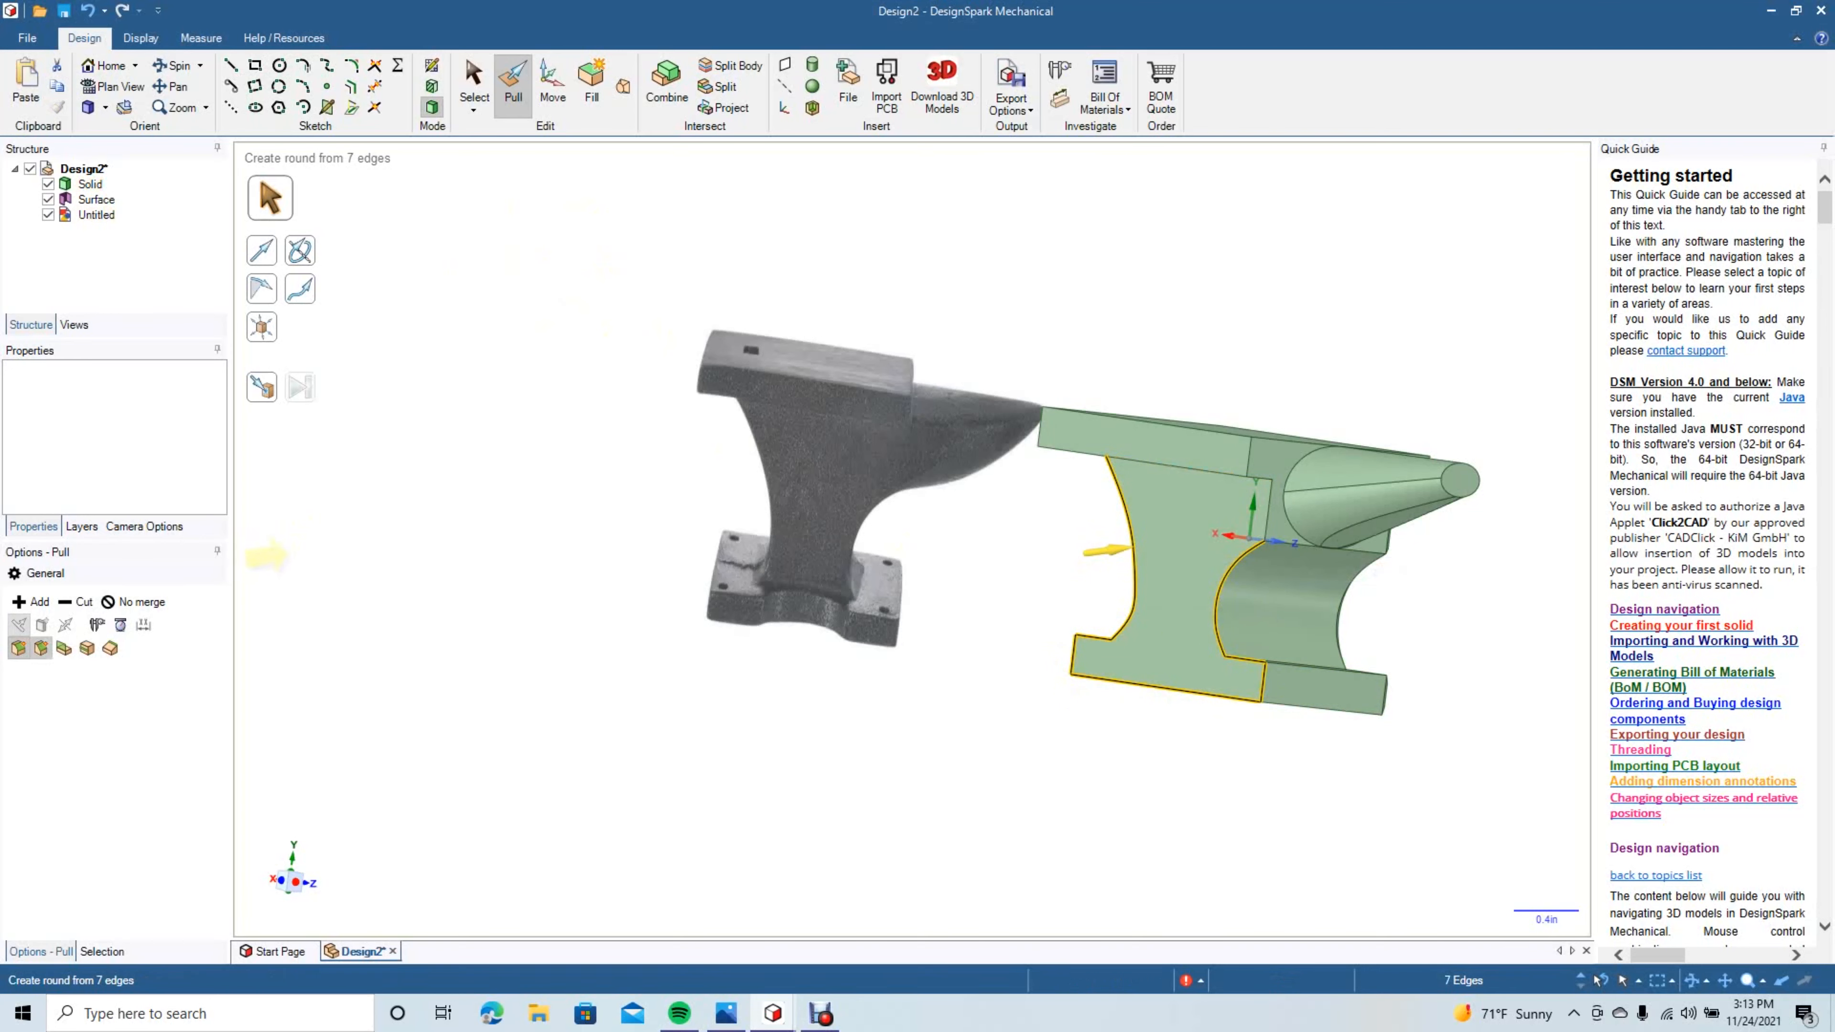
click(41, 648)
mouse_move(1115, 547)
mouse_down()
mouse_move(1163, 535)
mouse_move(1139, 539)
mouse_up()
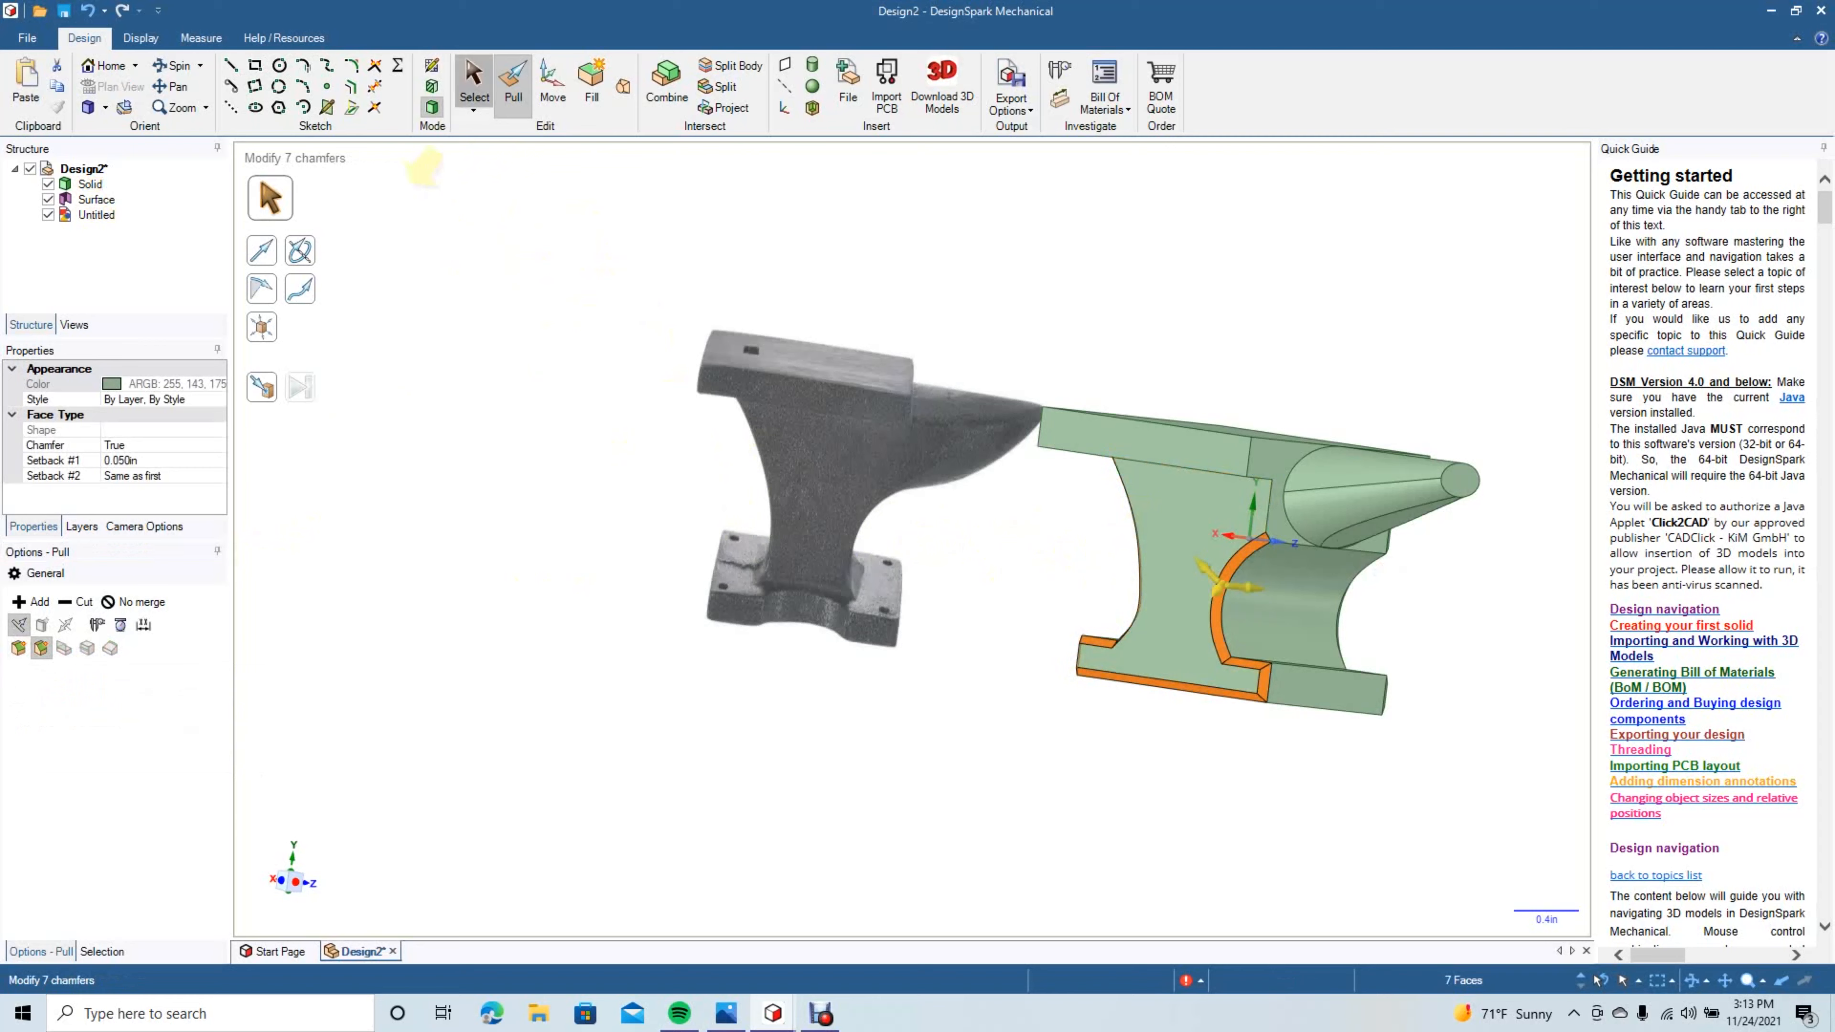
click(474, 78)
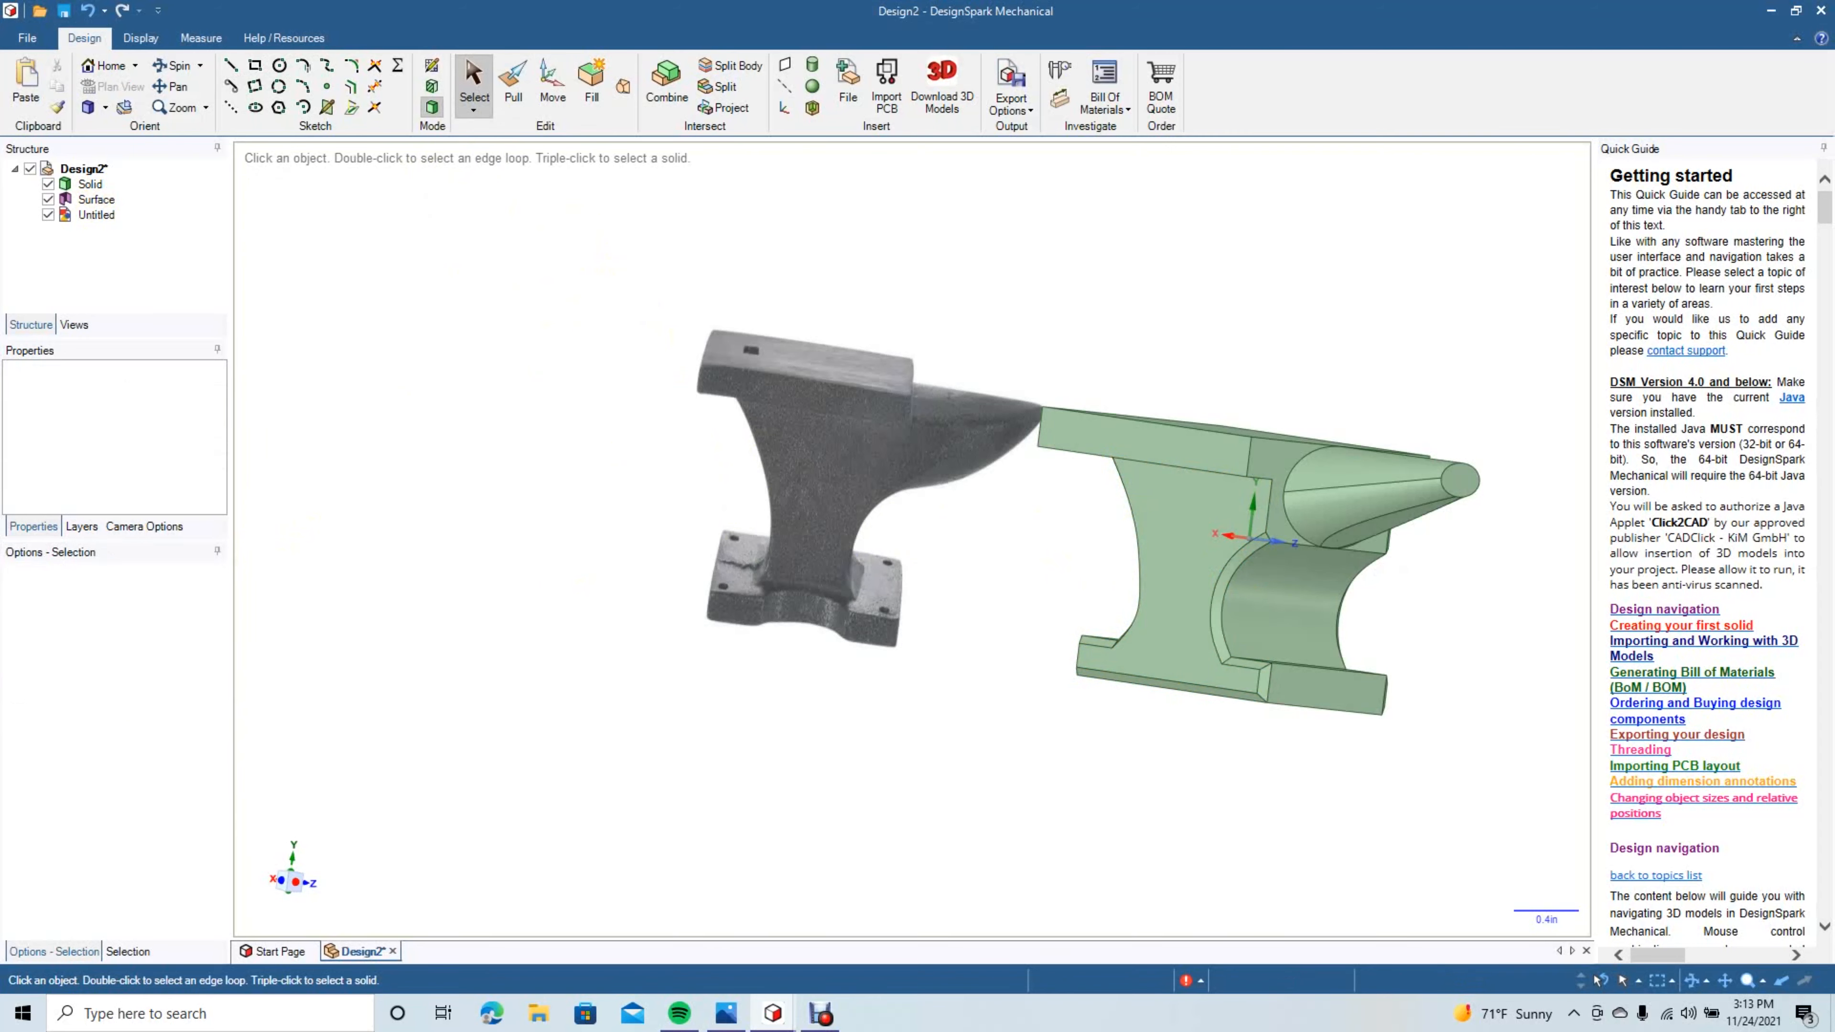
Chamfer the two upper end edges of the anvil's base, at the horn and heel ends, with a 0.050 in setback.
mouse_move(1001, 336)
middle_down()
mouse_move(563, 334)
mouse_move(633, 381)
middle_up()
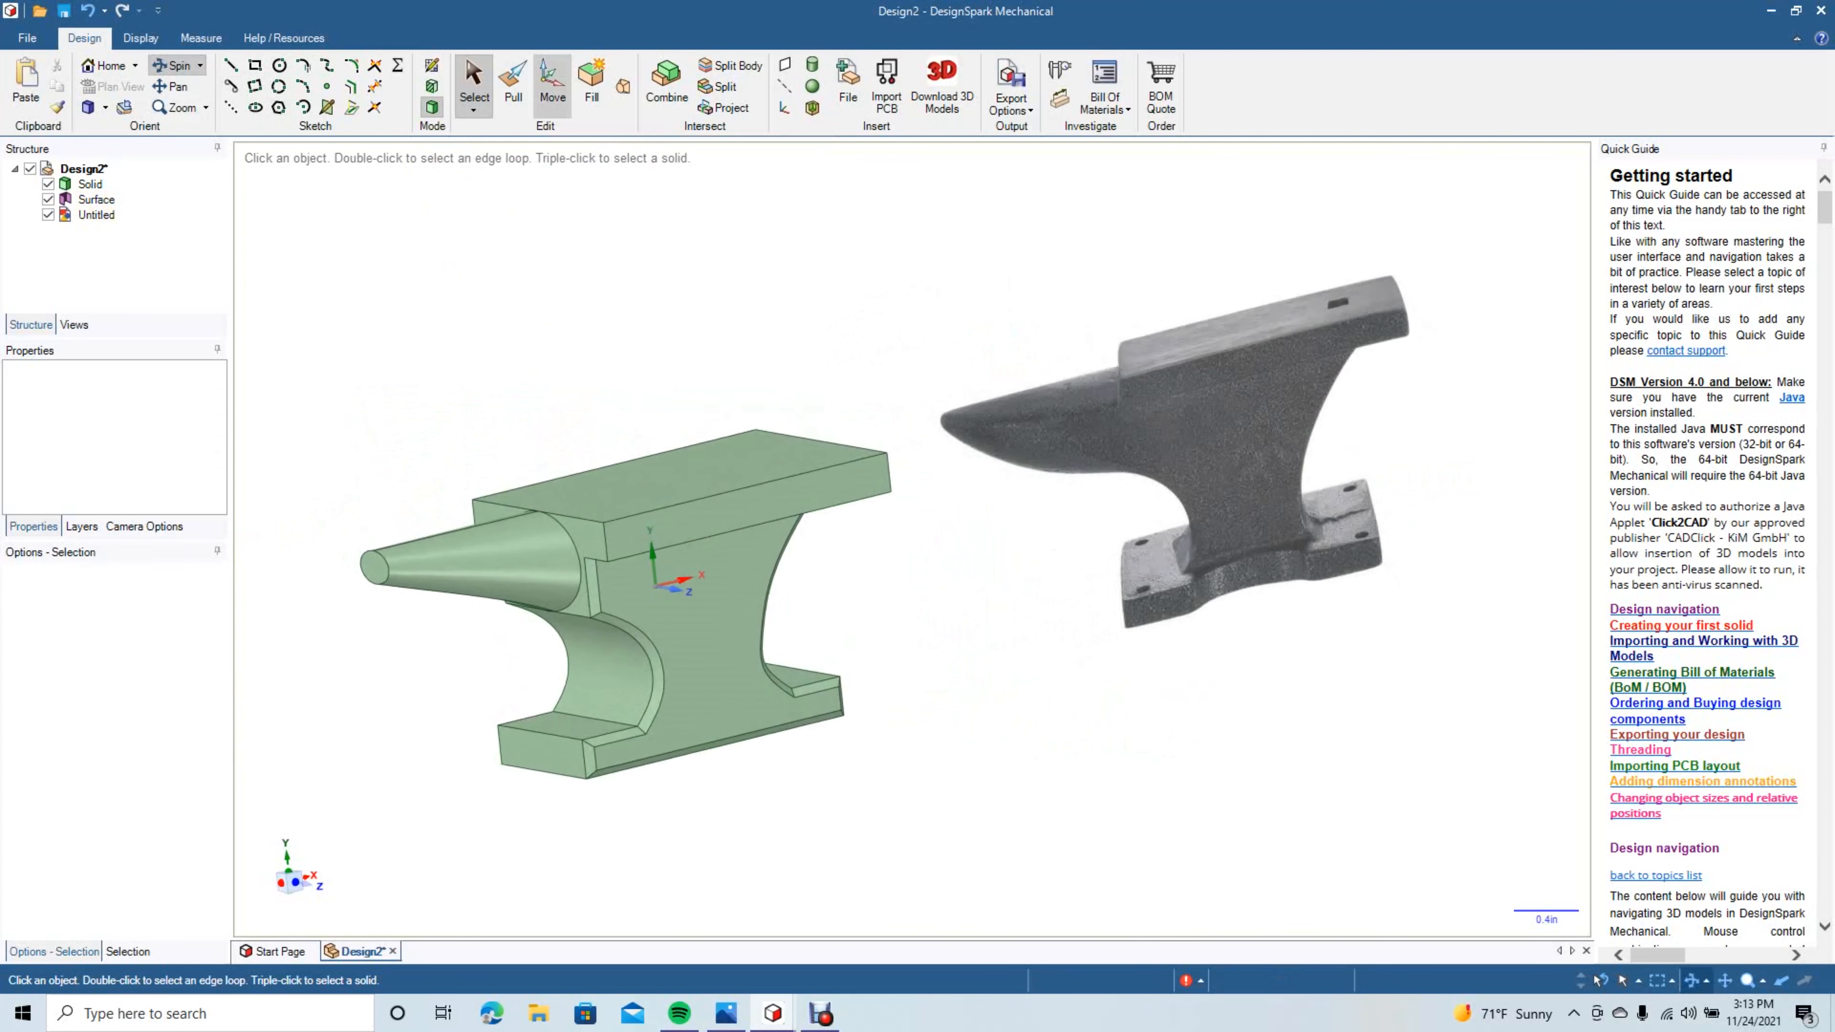
click(513, 81)
click(570, 723)
click(540, 732)
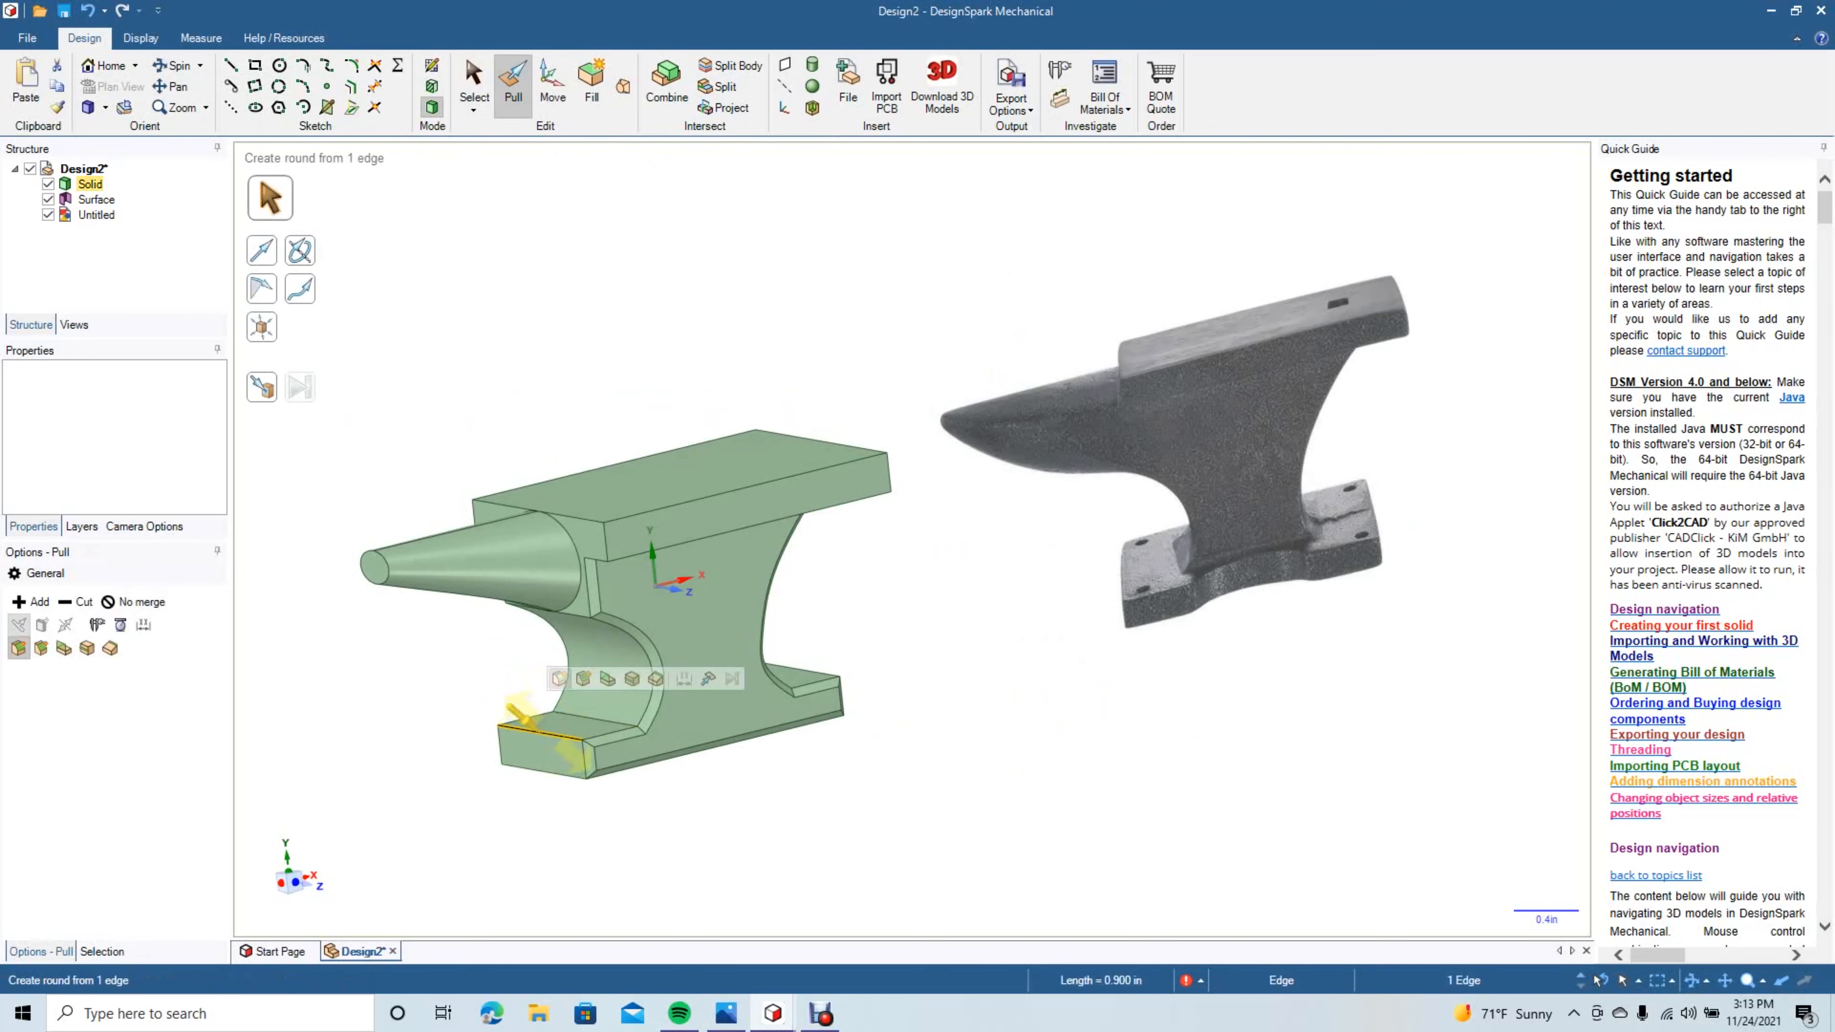
ctrl+click(799, 669)
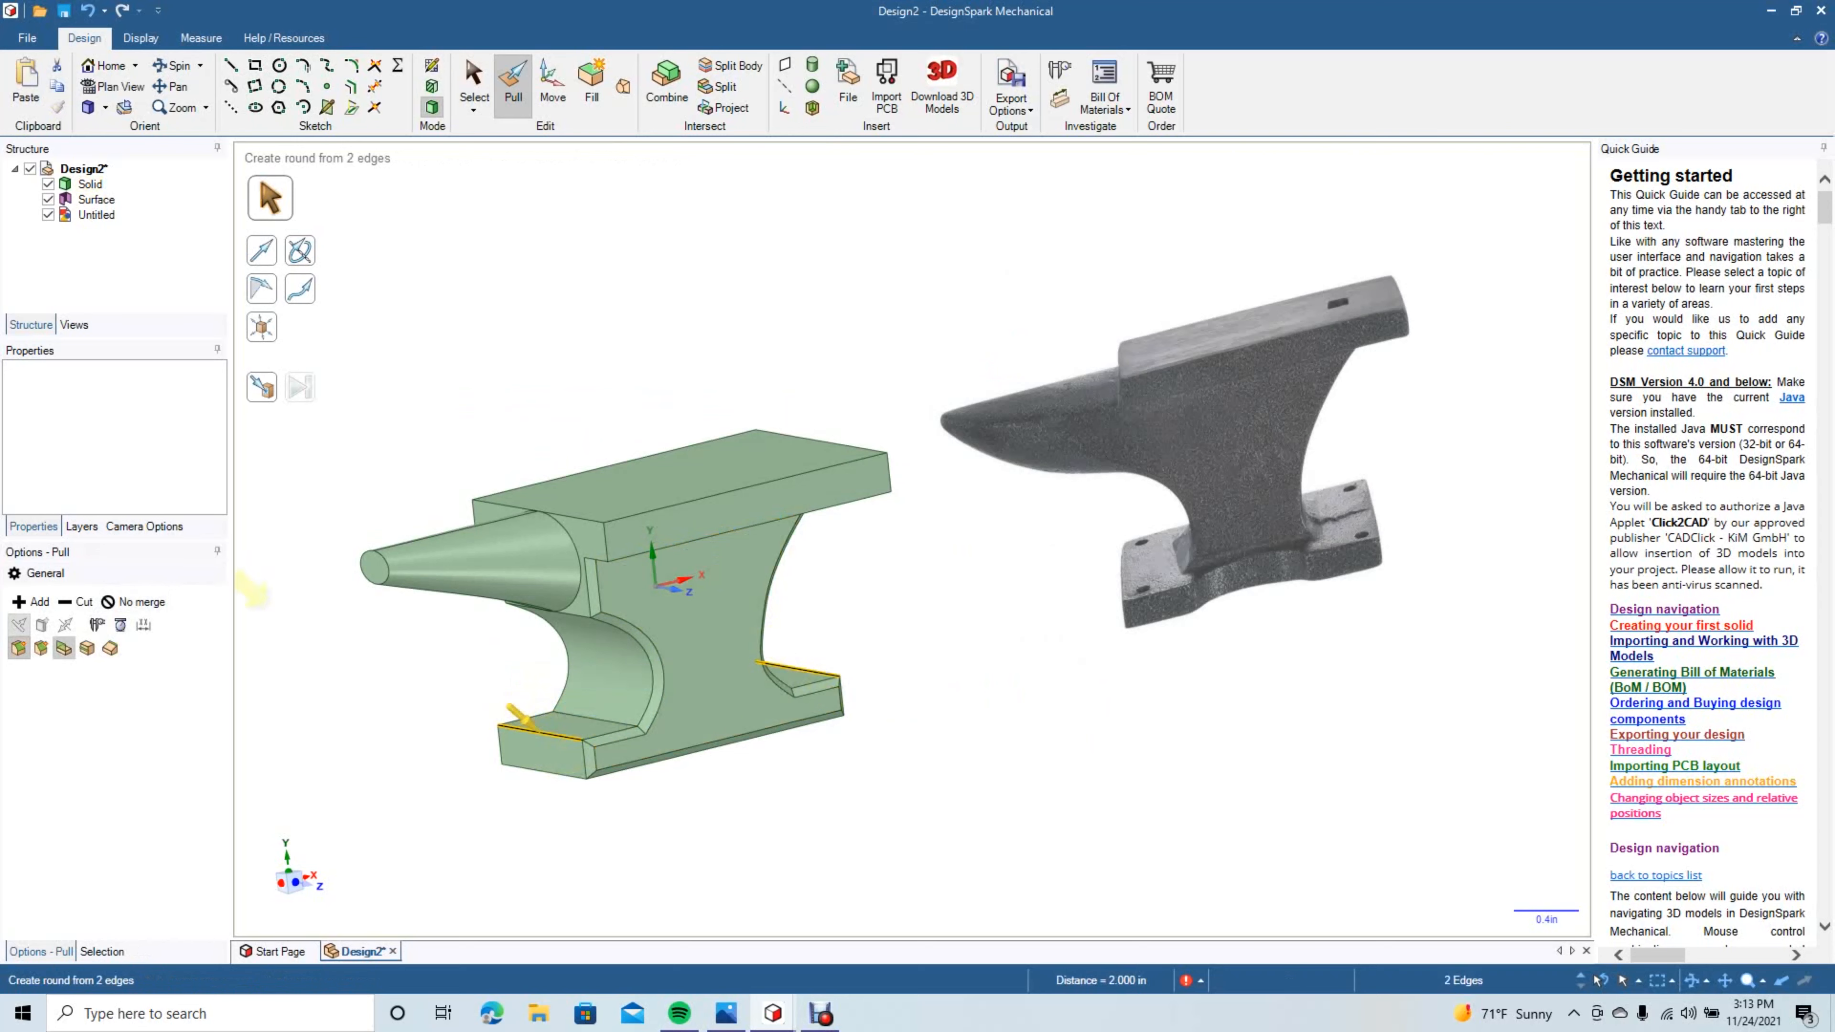
click(41, 647)
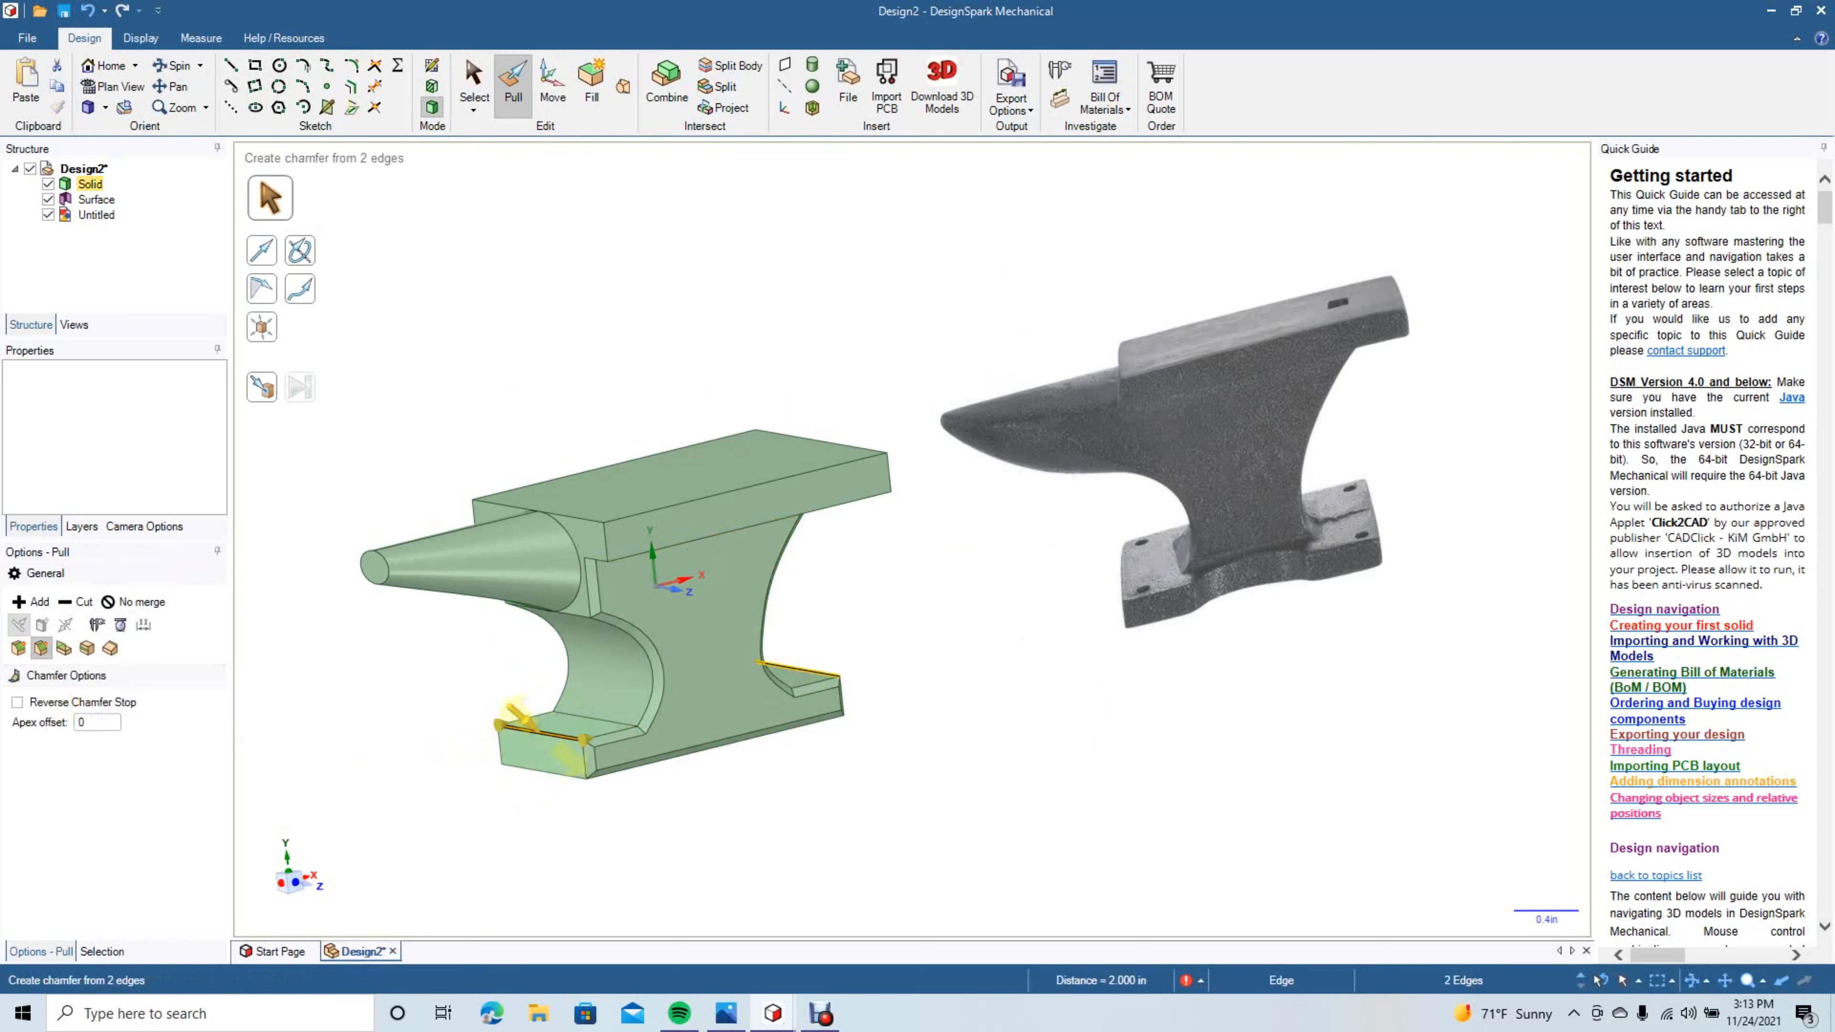
drag(542, 732, 567, 739)
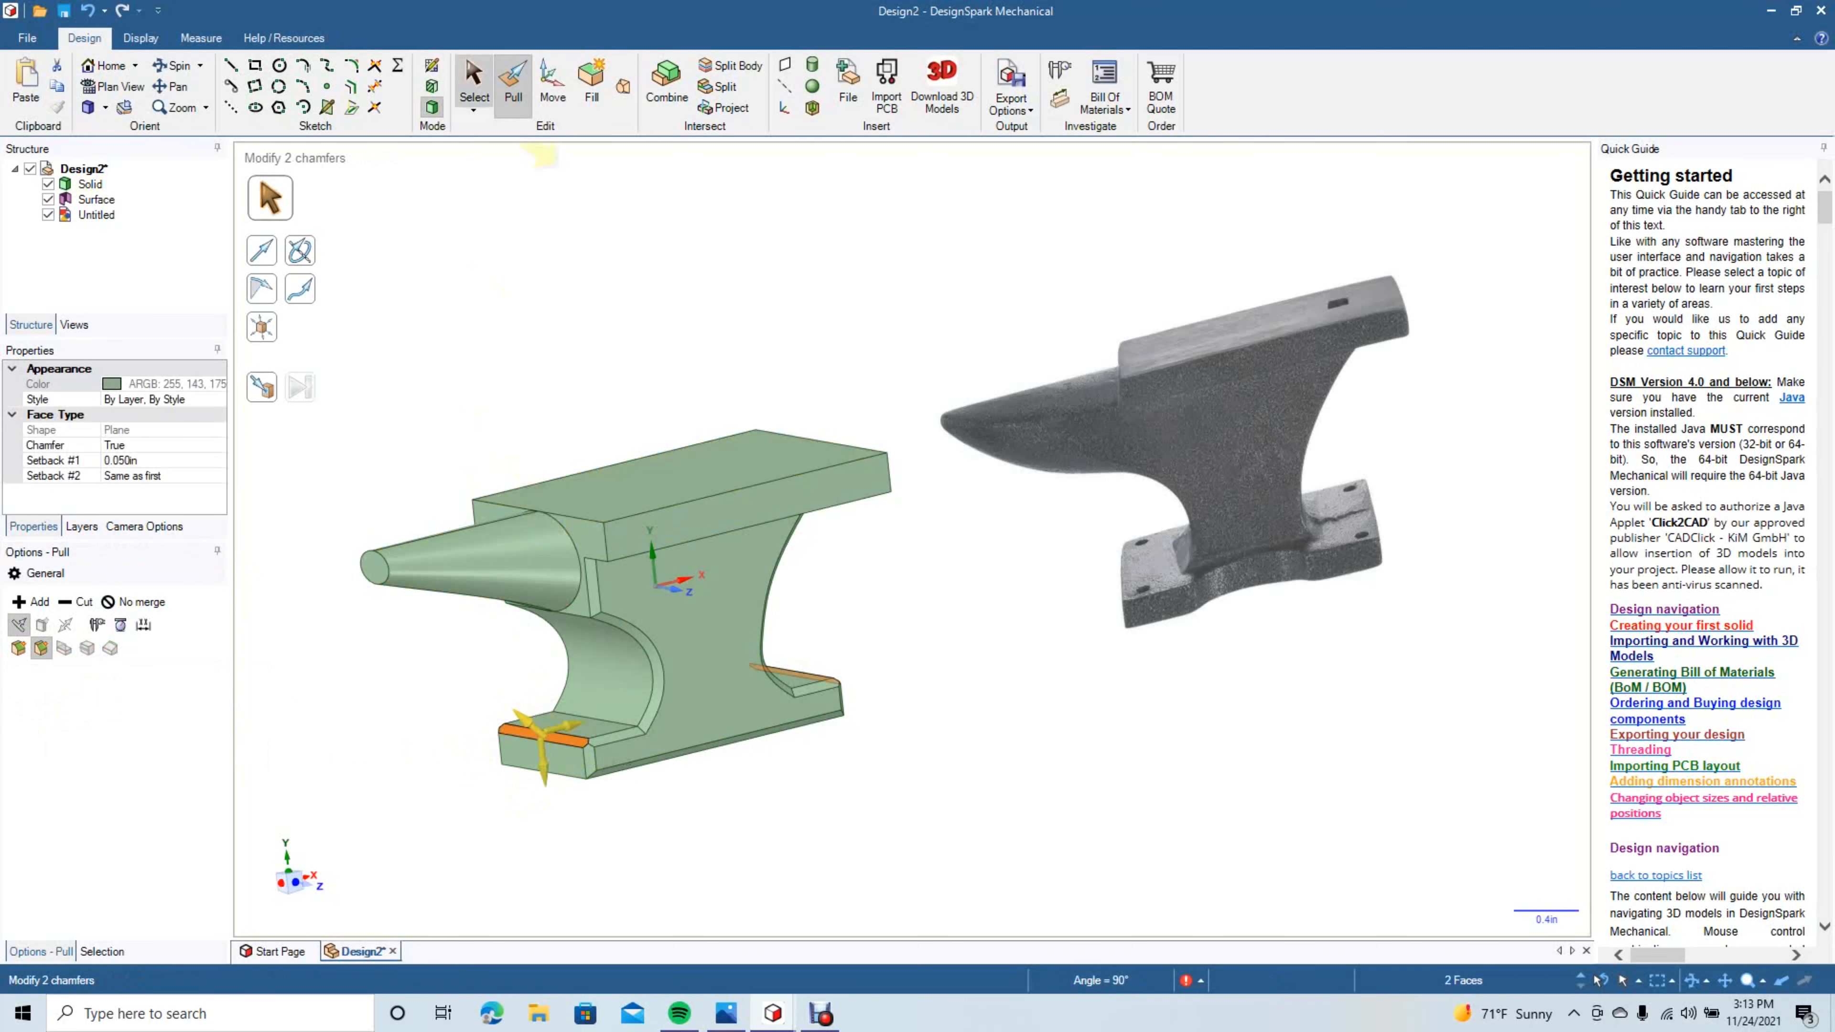
click(474, 81)
key(Escape)
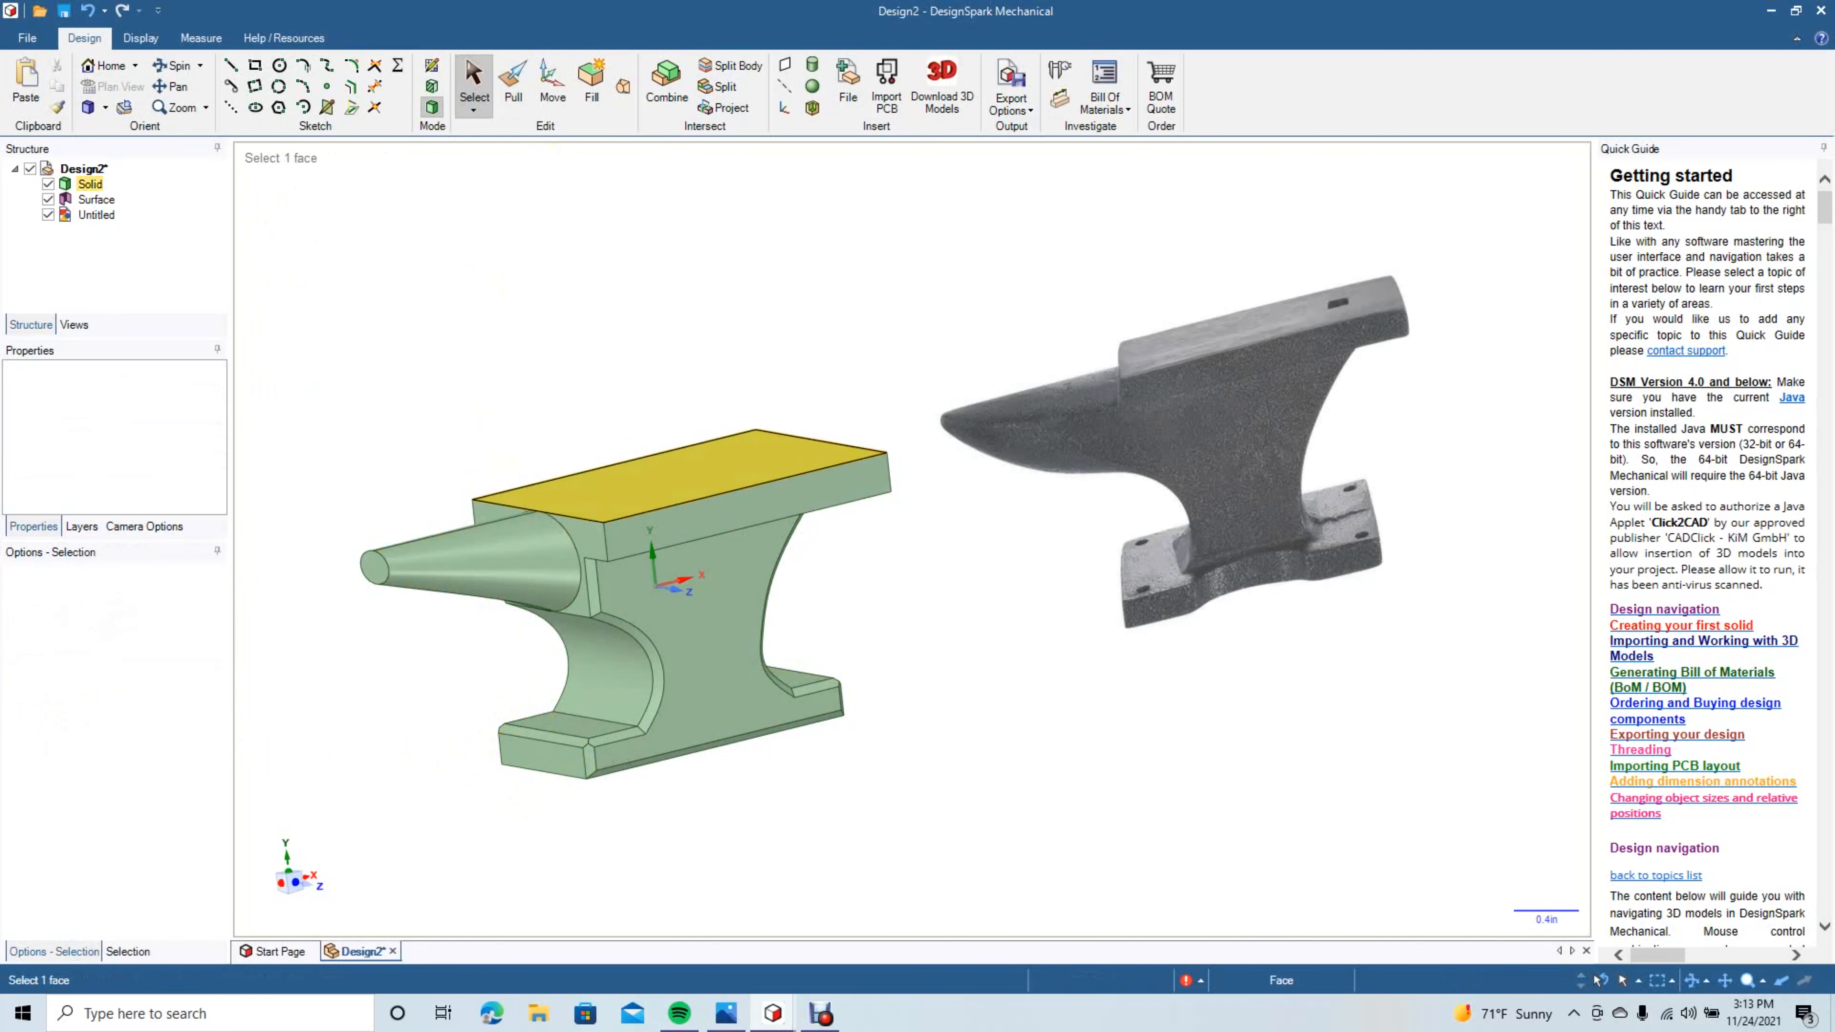
Delete the anvil reference picture from the design, leaving only the solid and the surface.
click(104, 107)
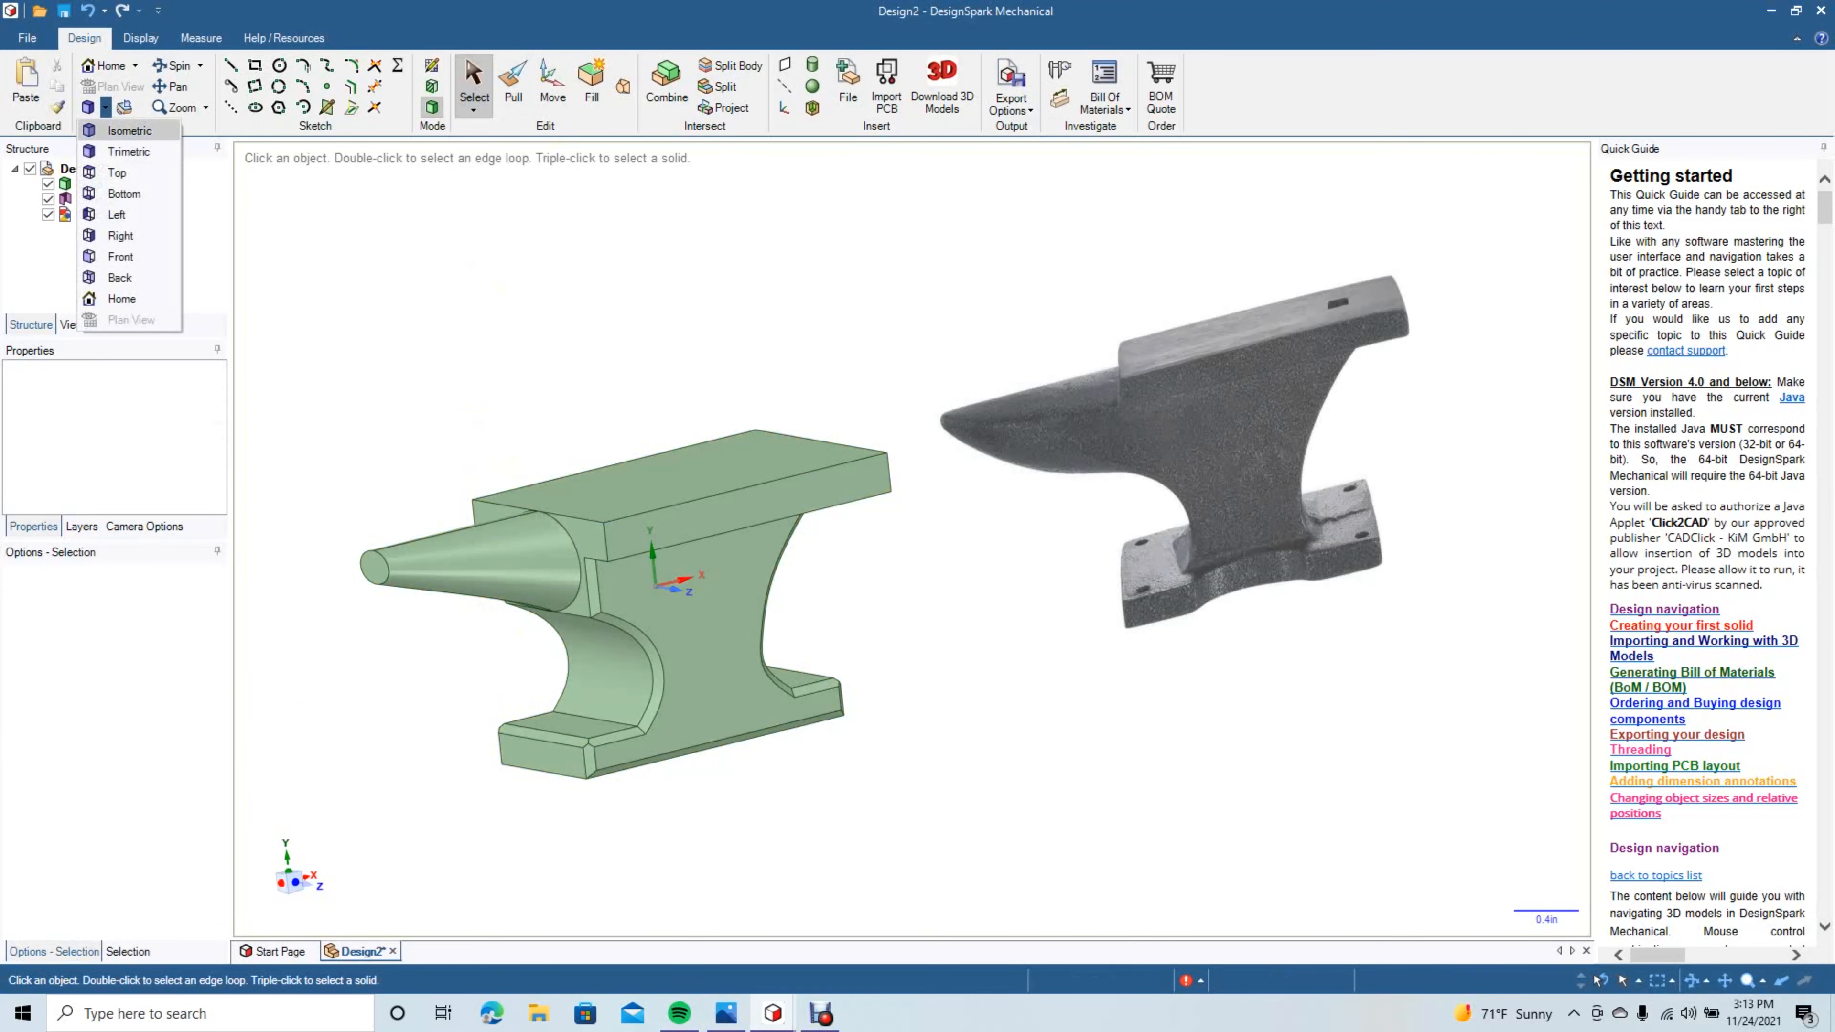
click(116, 173)
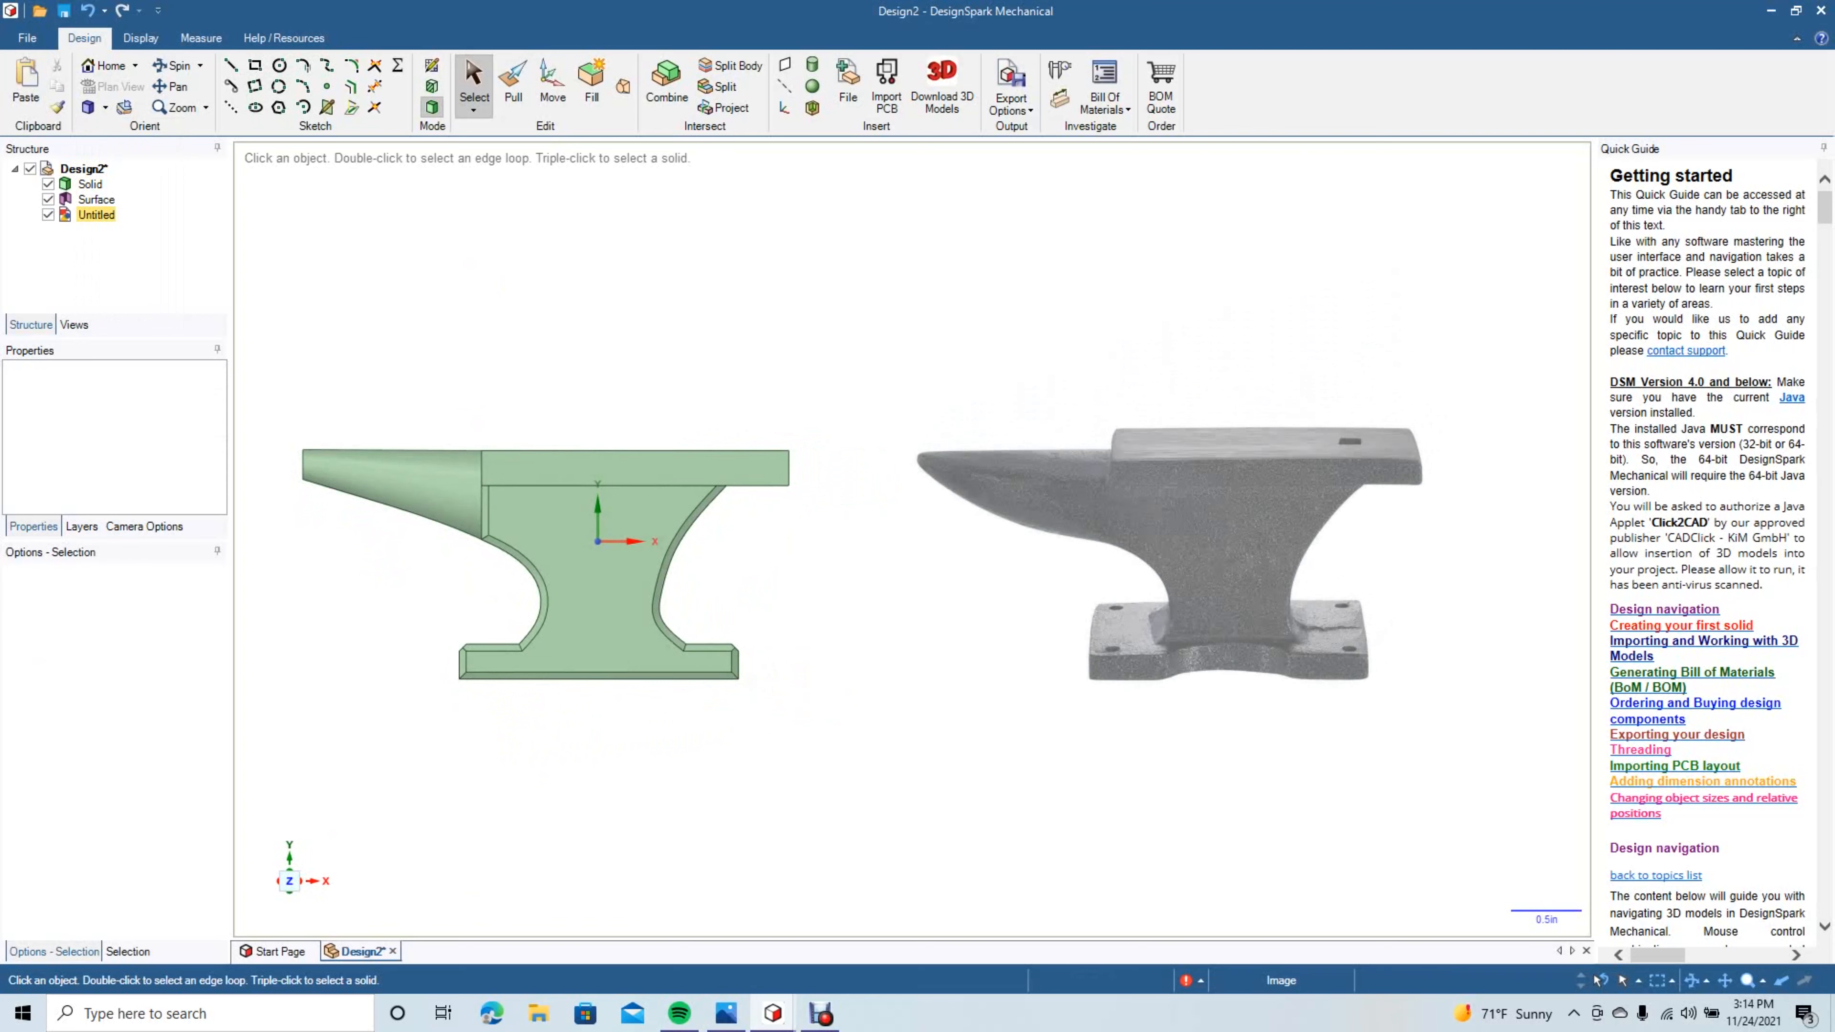
click(96, 214)
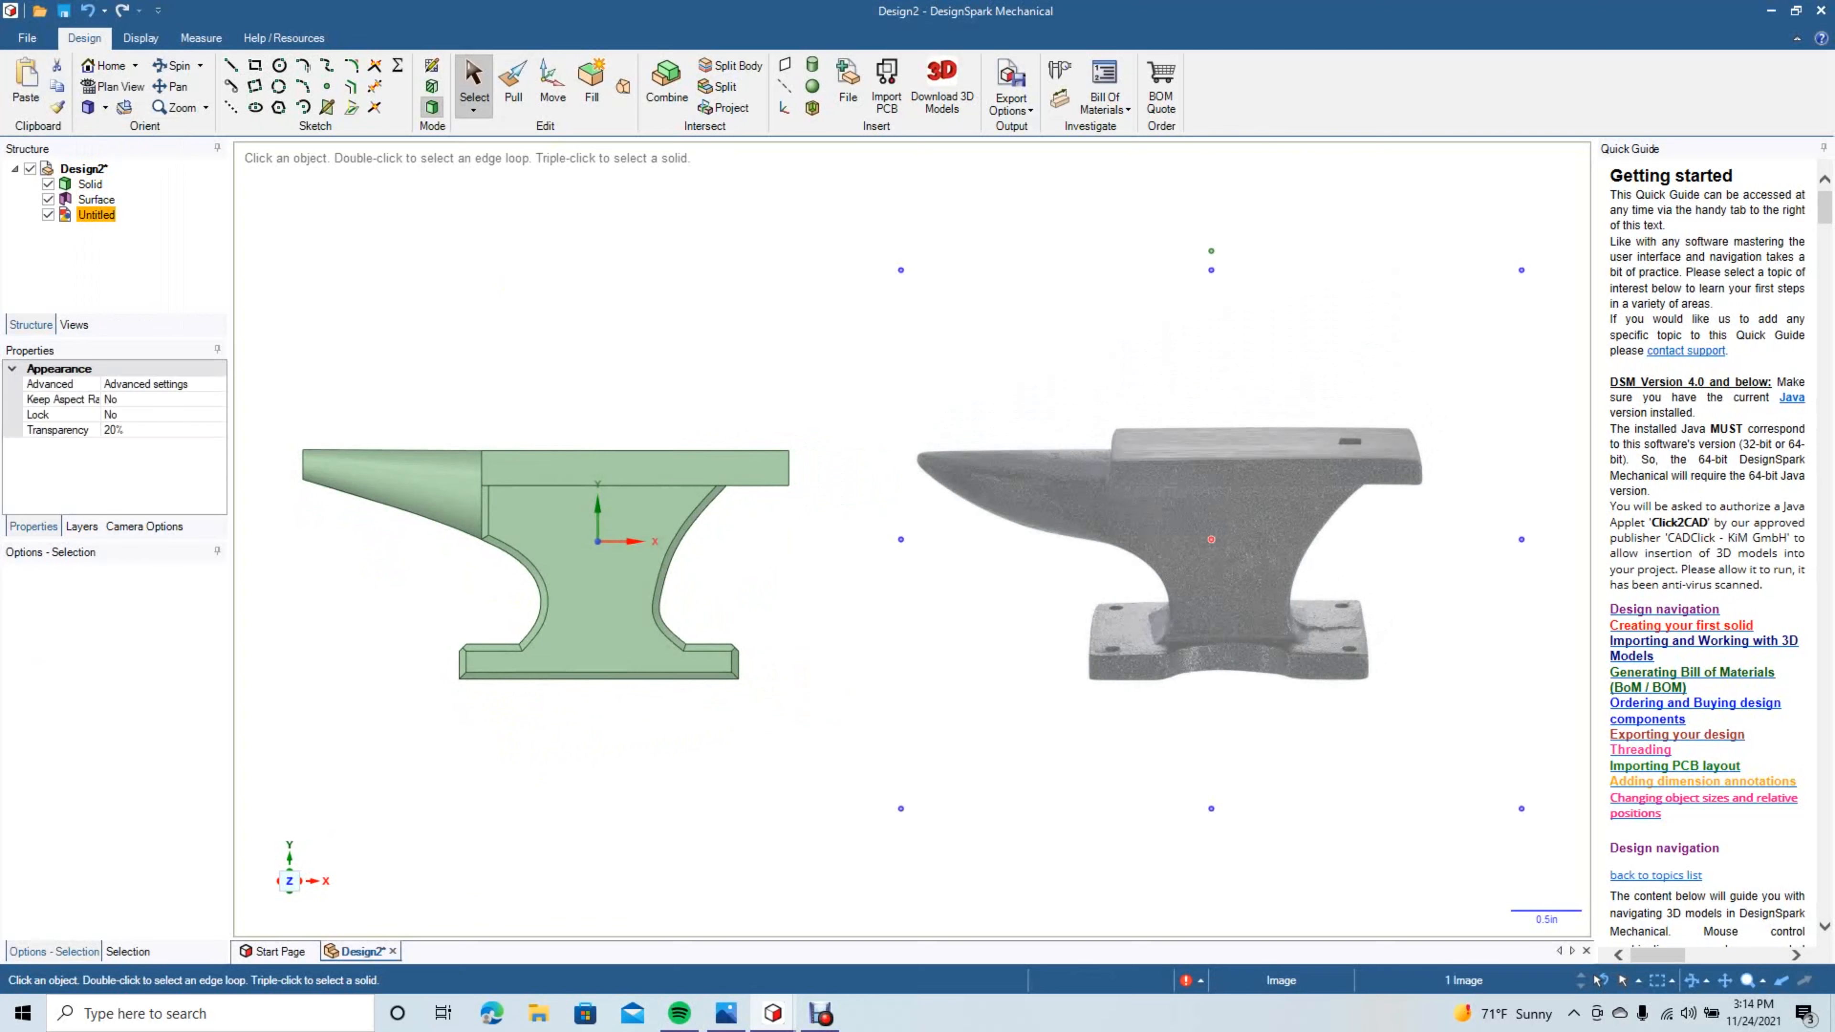
key(Delete)
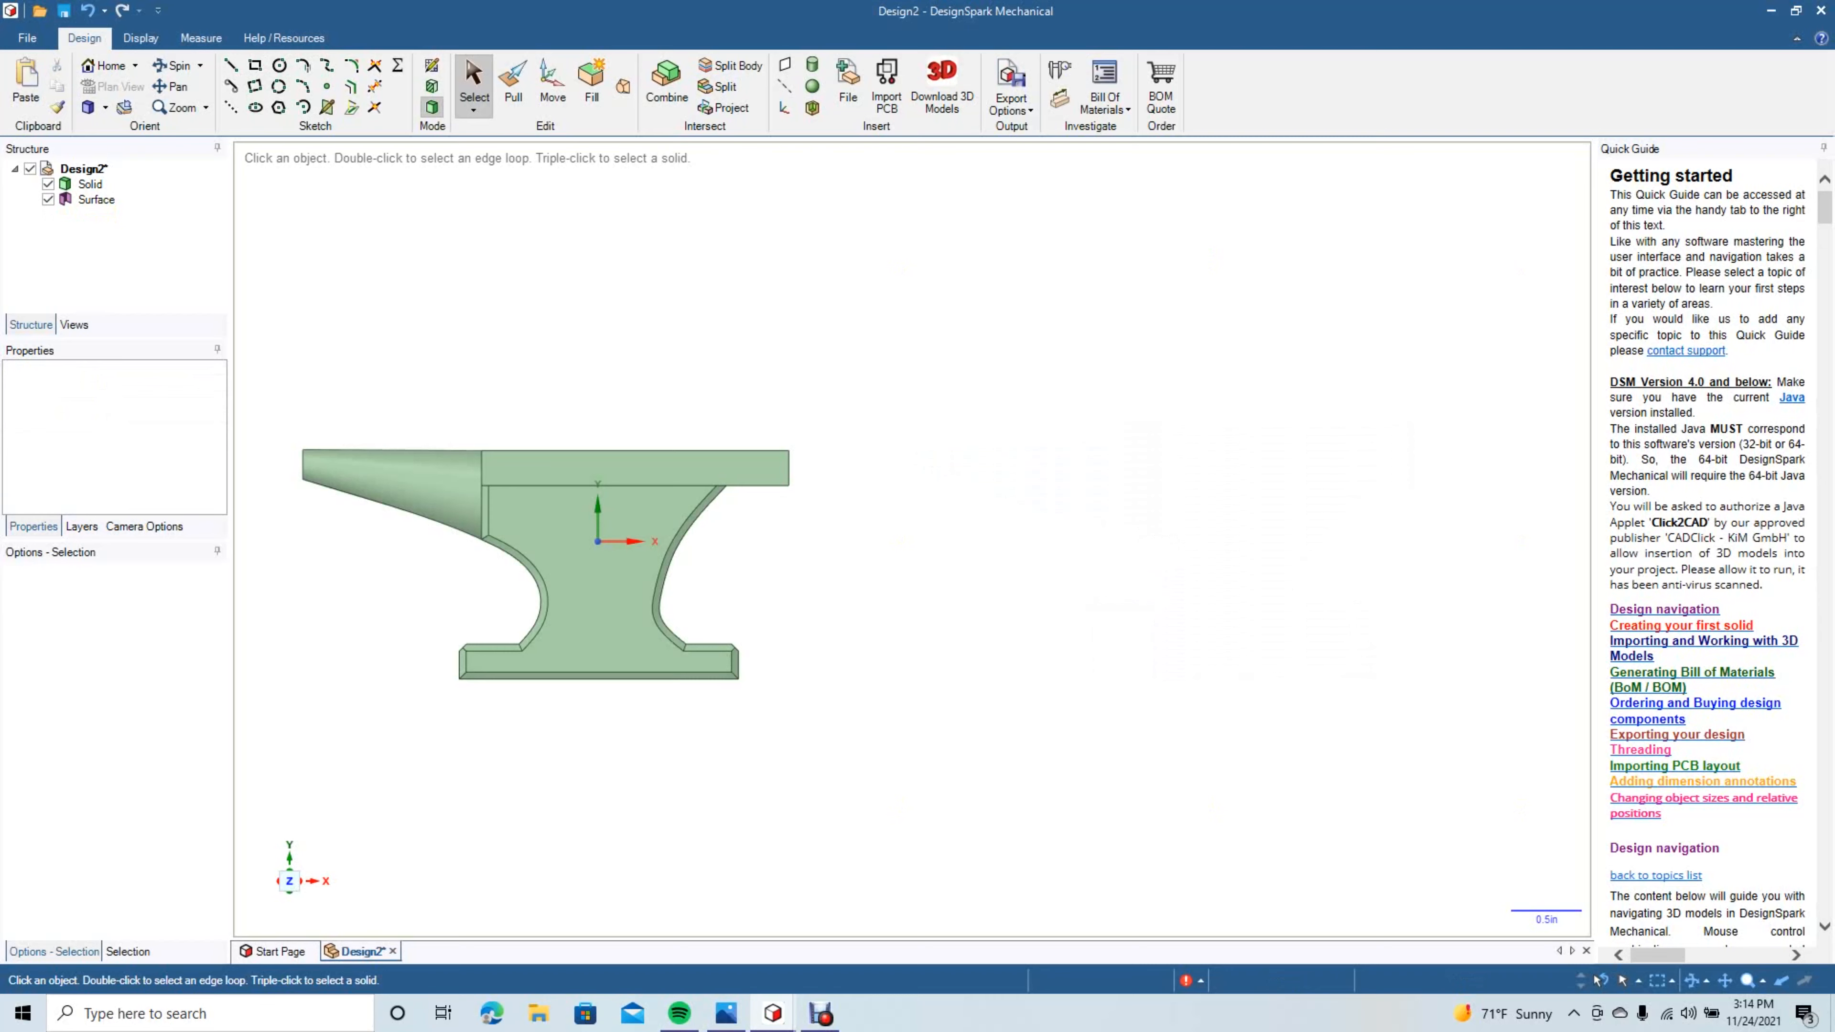
On the underside of the anvil's base, offset the horn-end and heel-end edges inward by 0.15 in.
click(173, 65)
drag(564, 639, 553, 627)
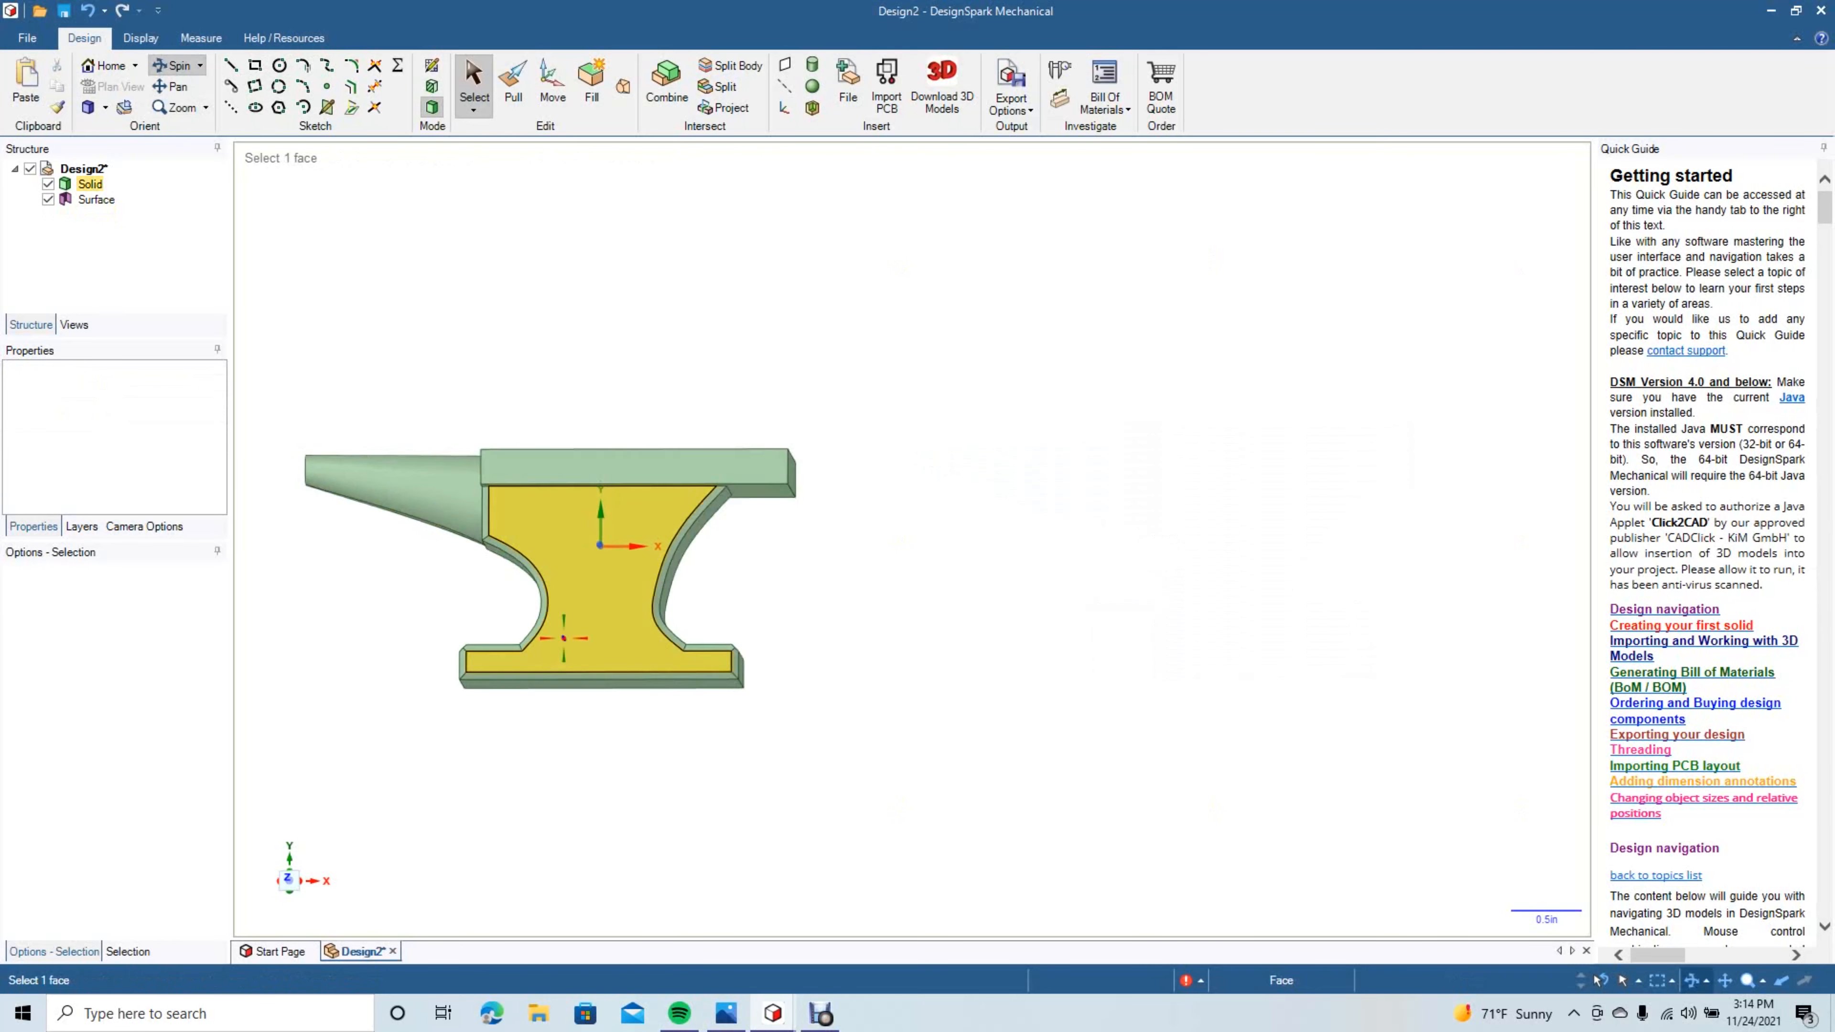
middle_drag(563, 639, 563, 488)
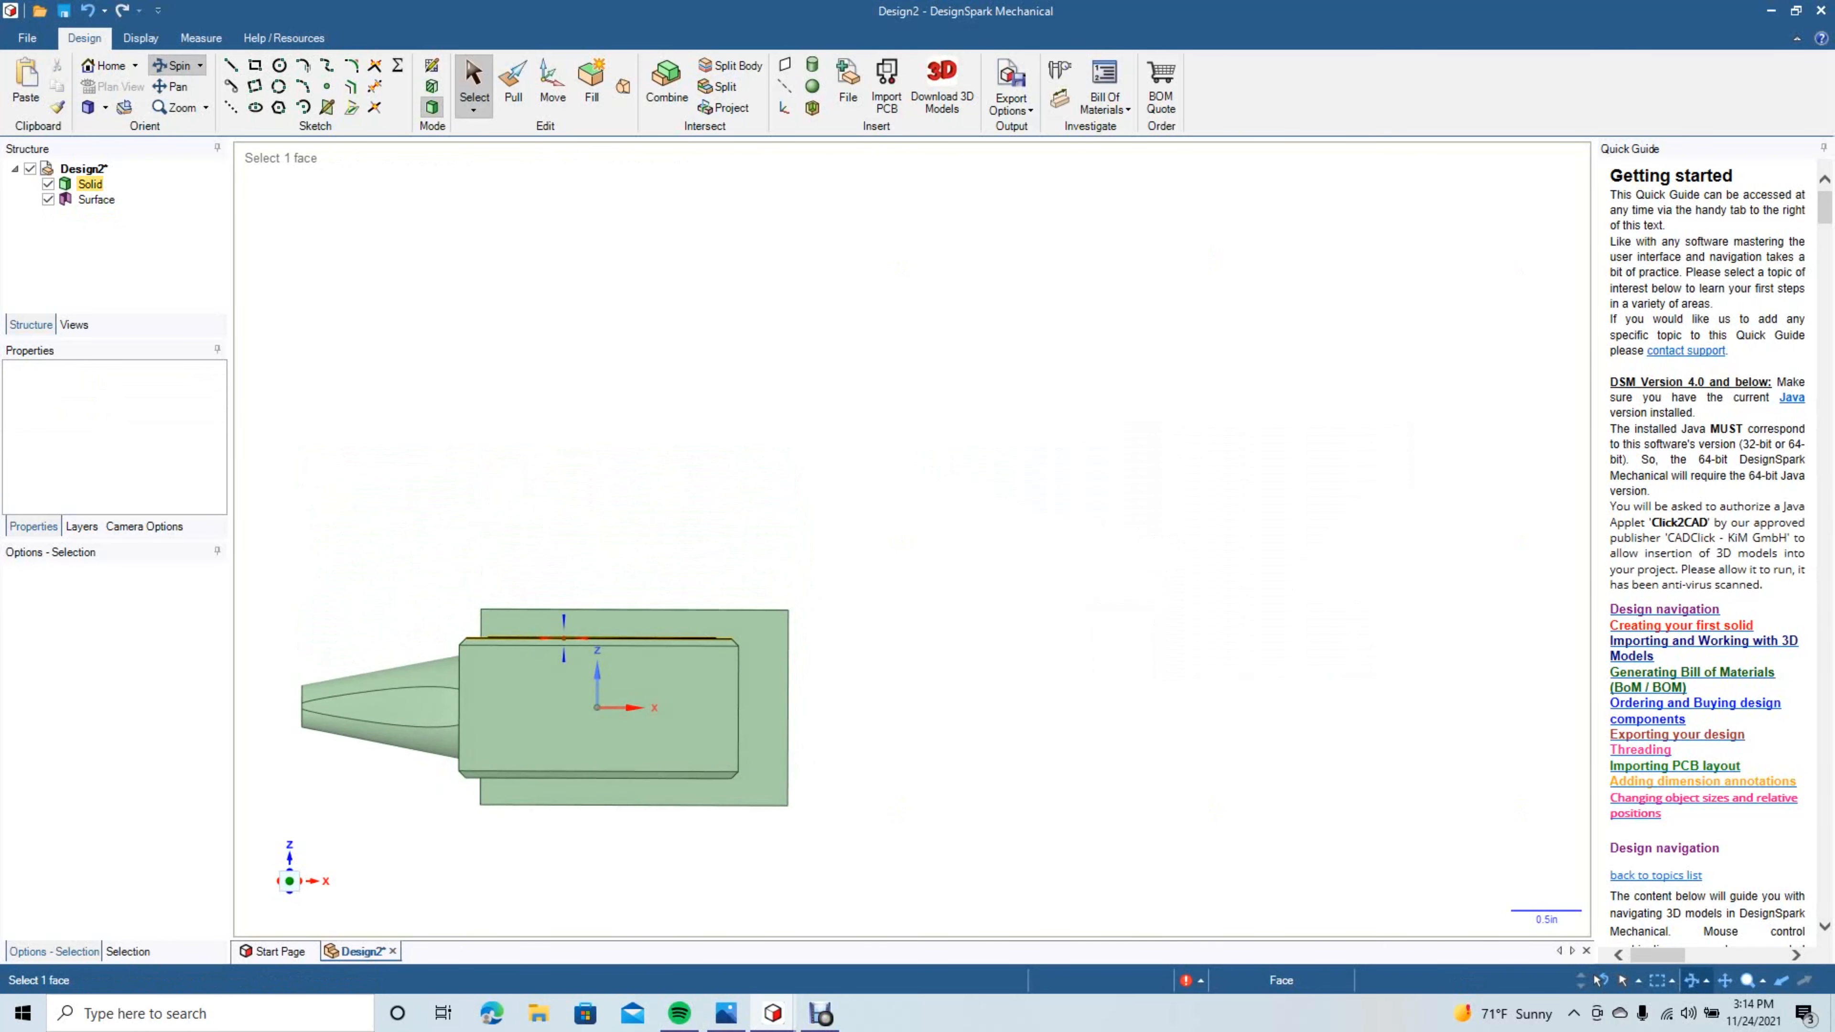
key(Escape)
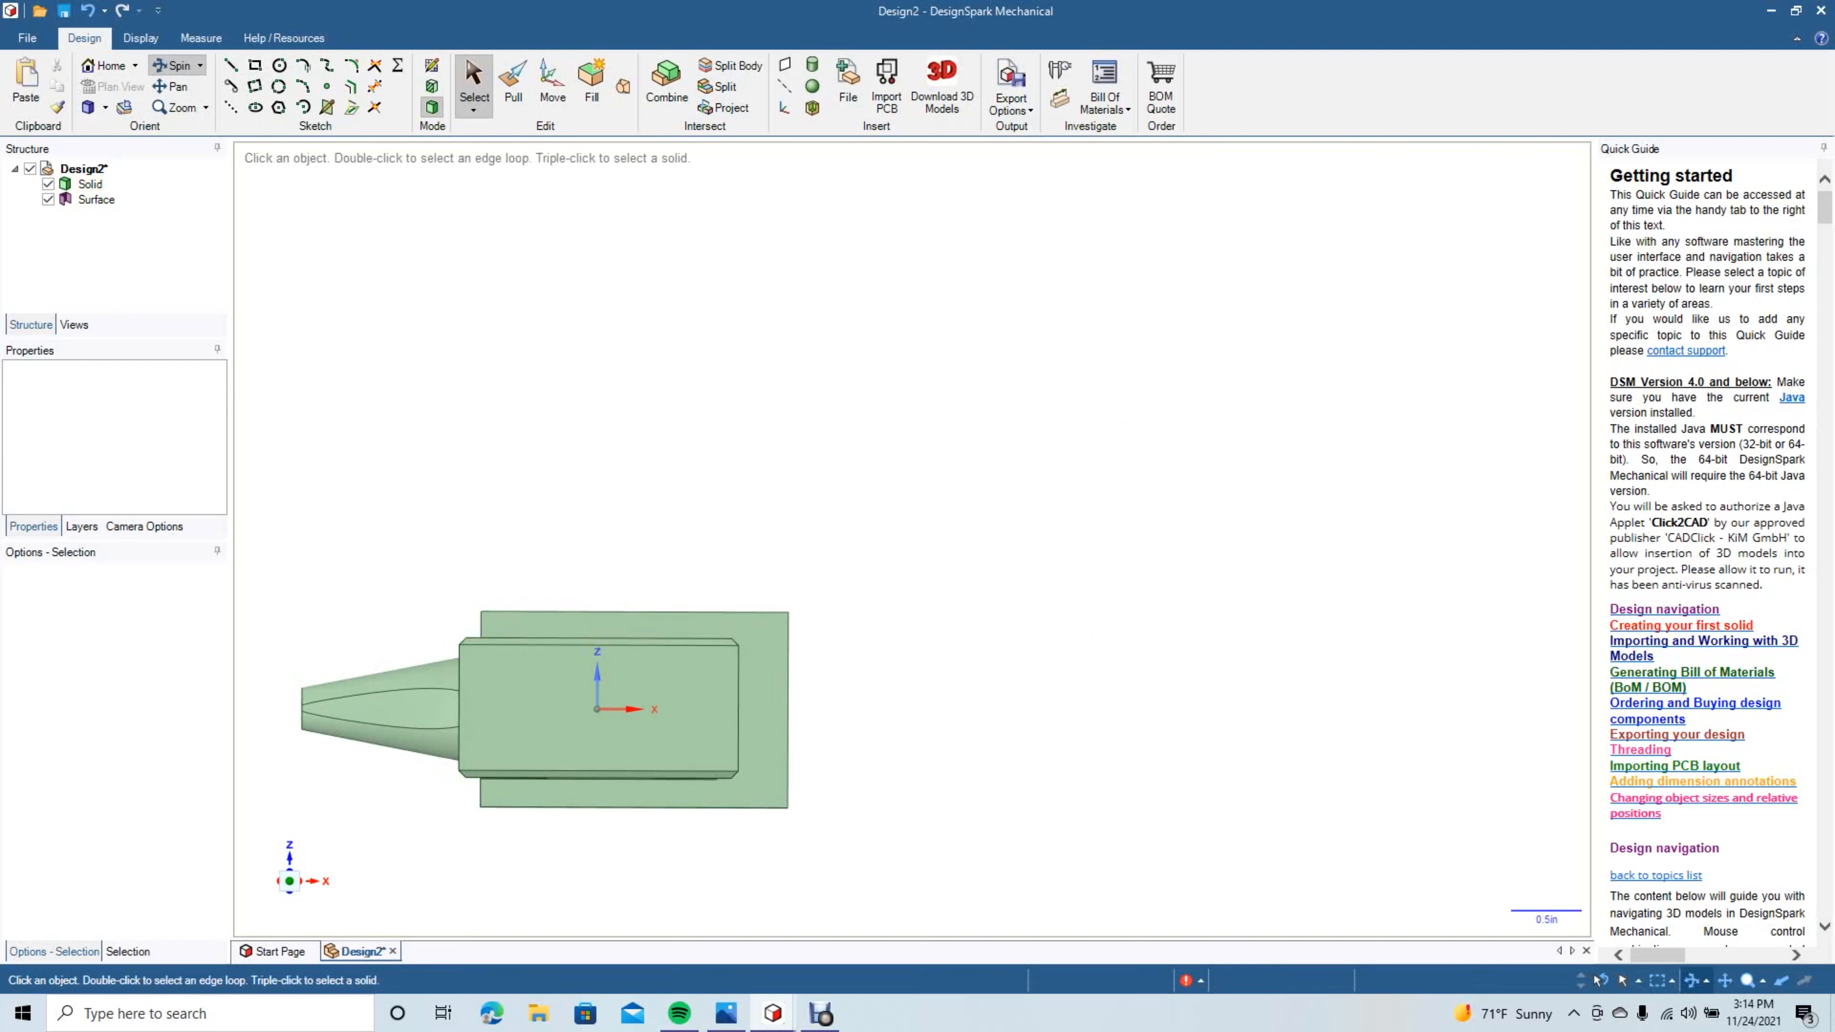
shift+middle_drag(256, 506, 256, 107)
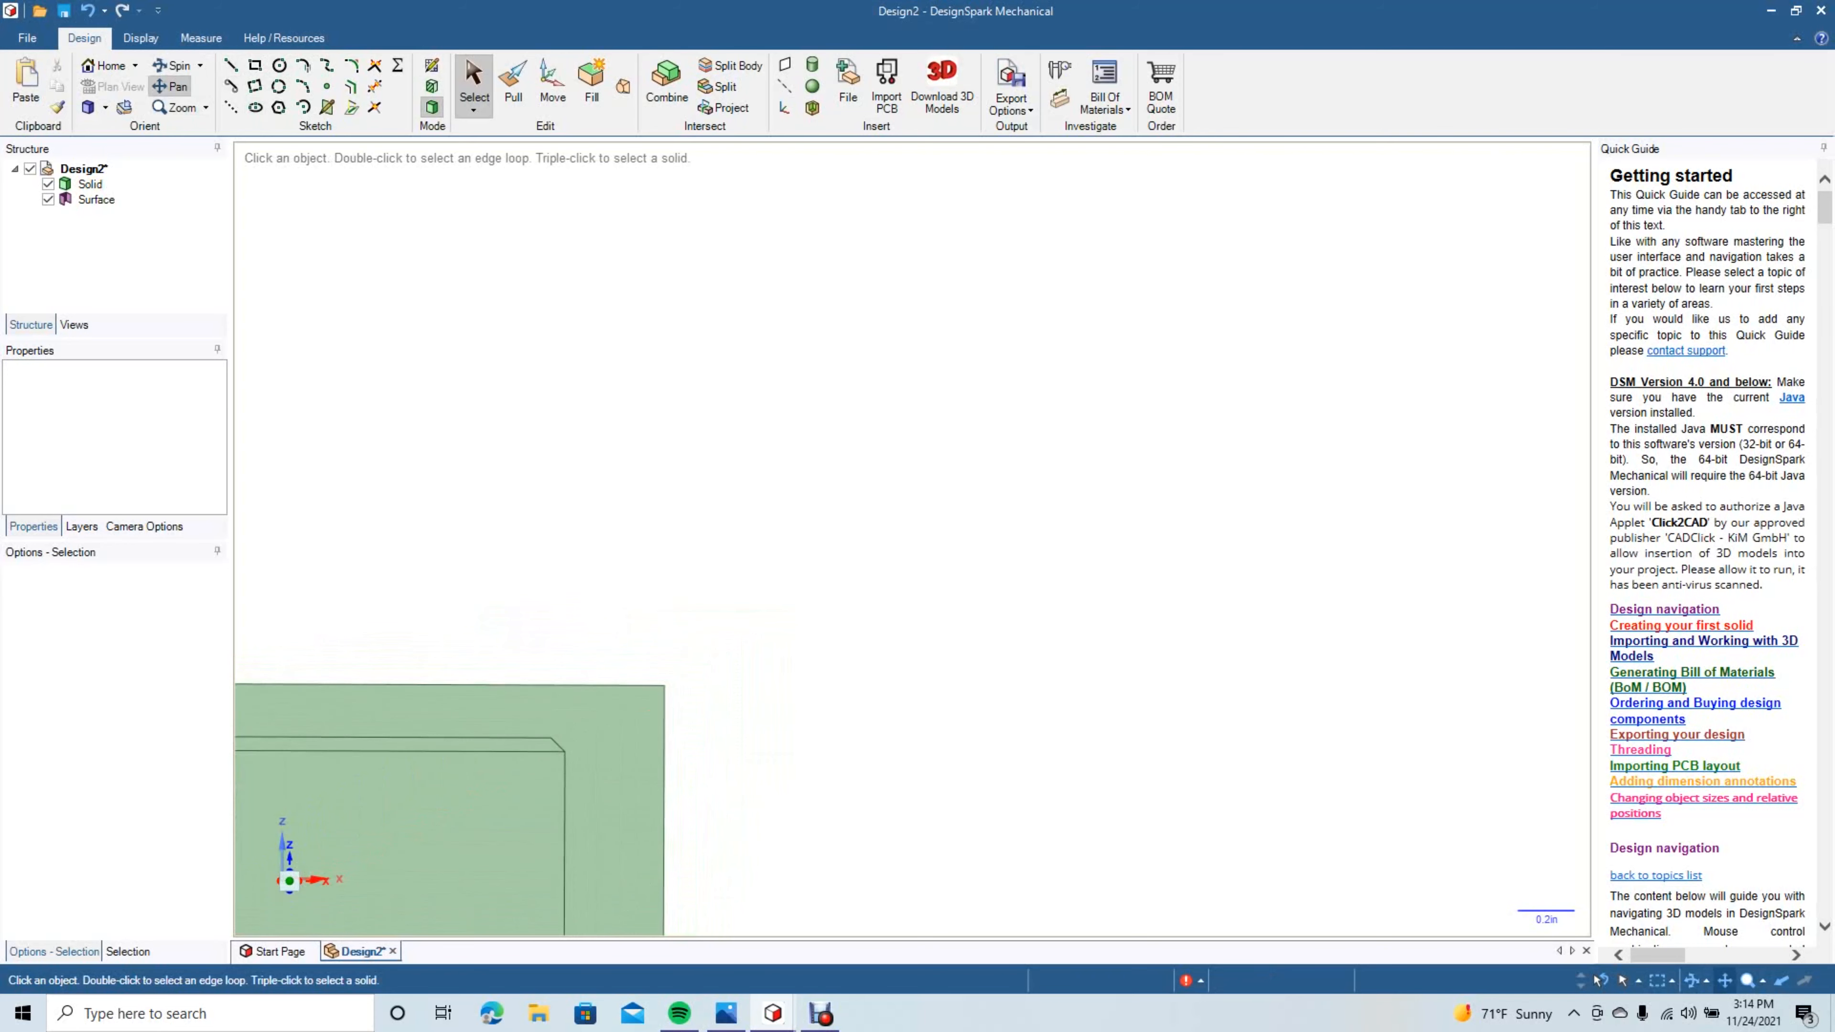
drag(506, 723, 1130, 533)
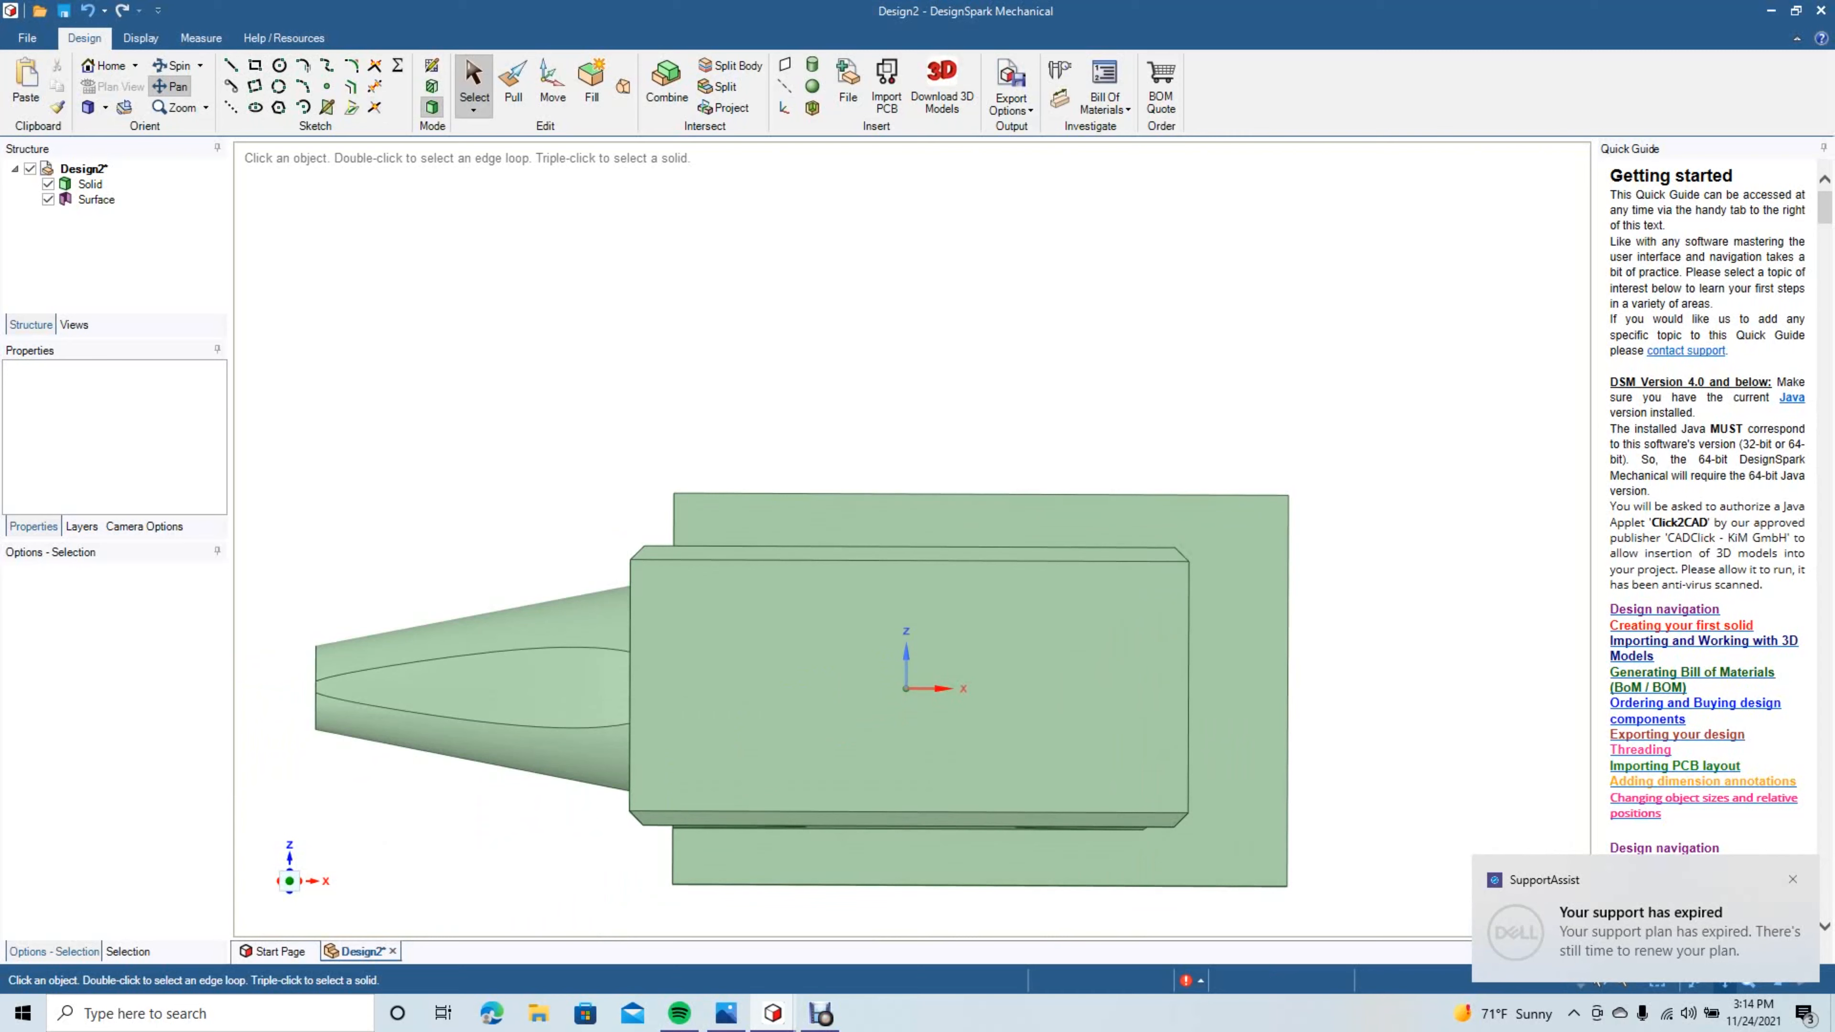
click(474, 85)
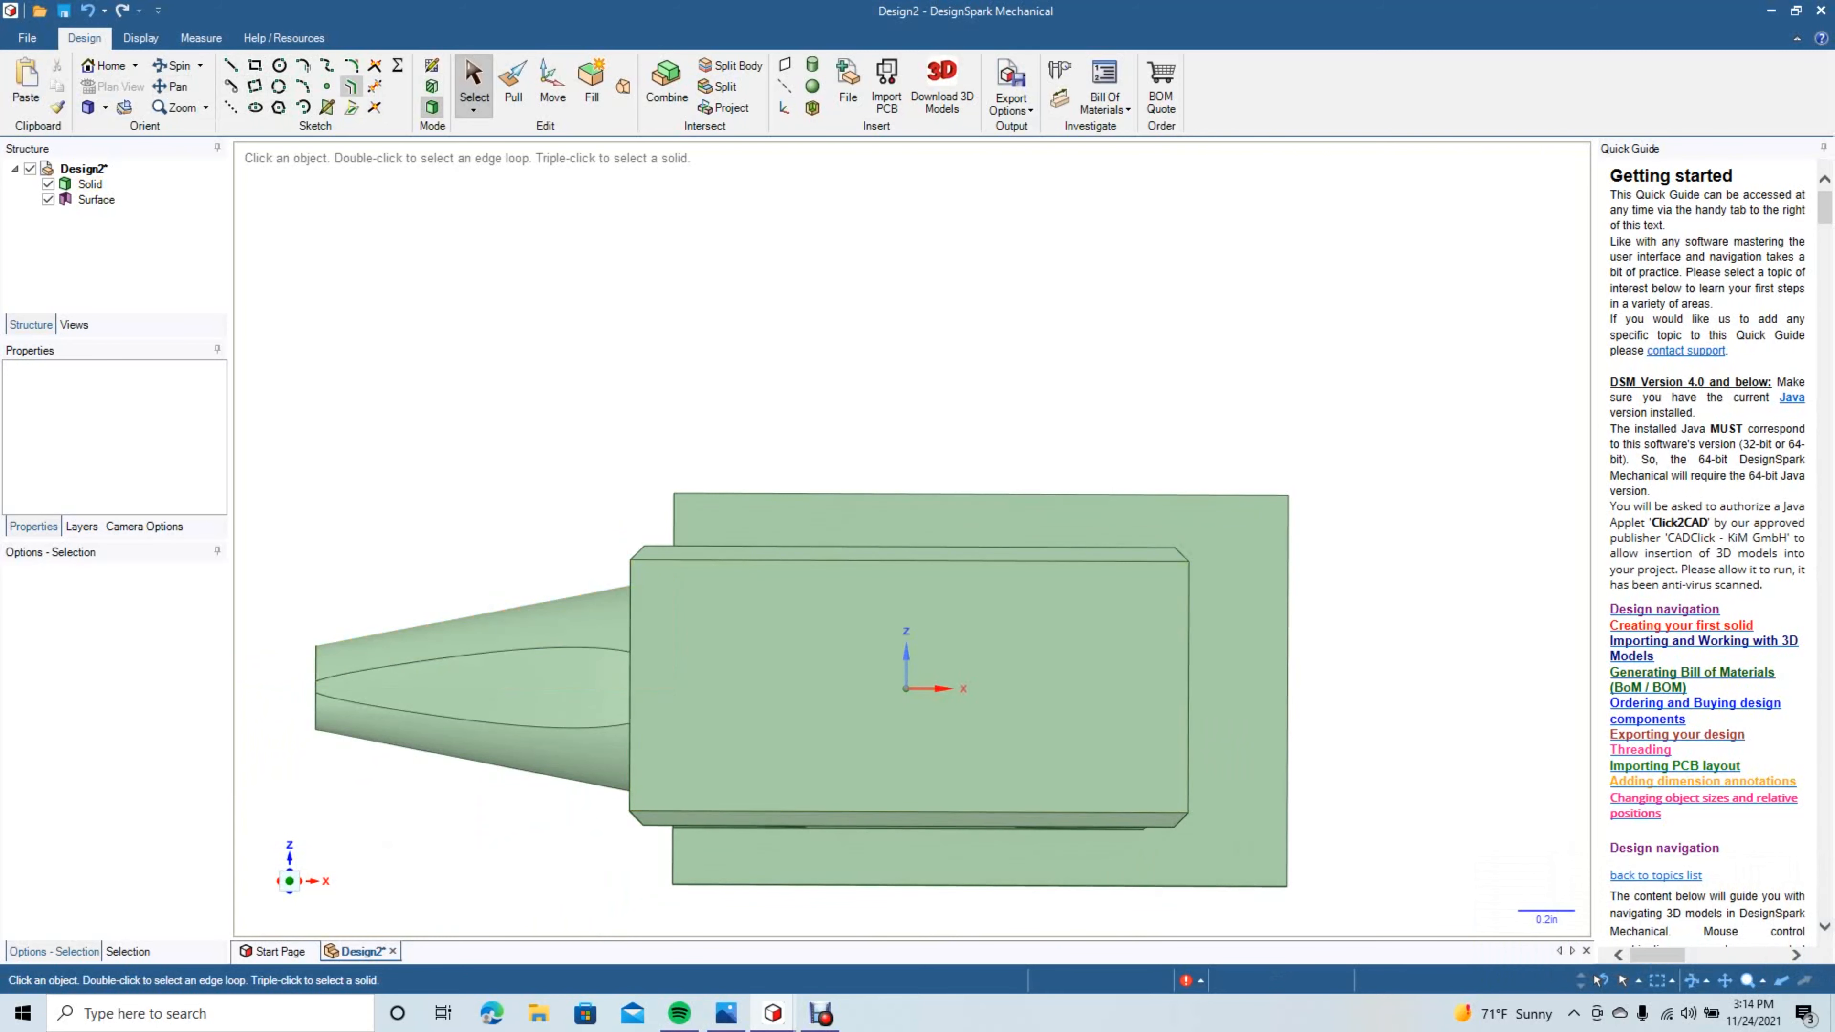
click(350, 86)
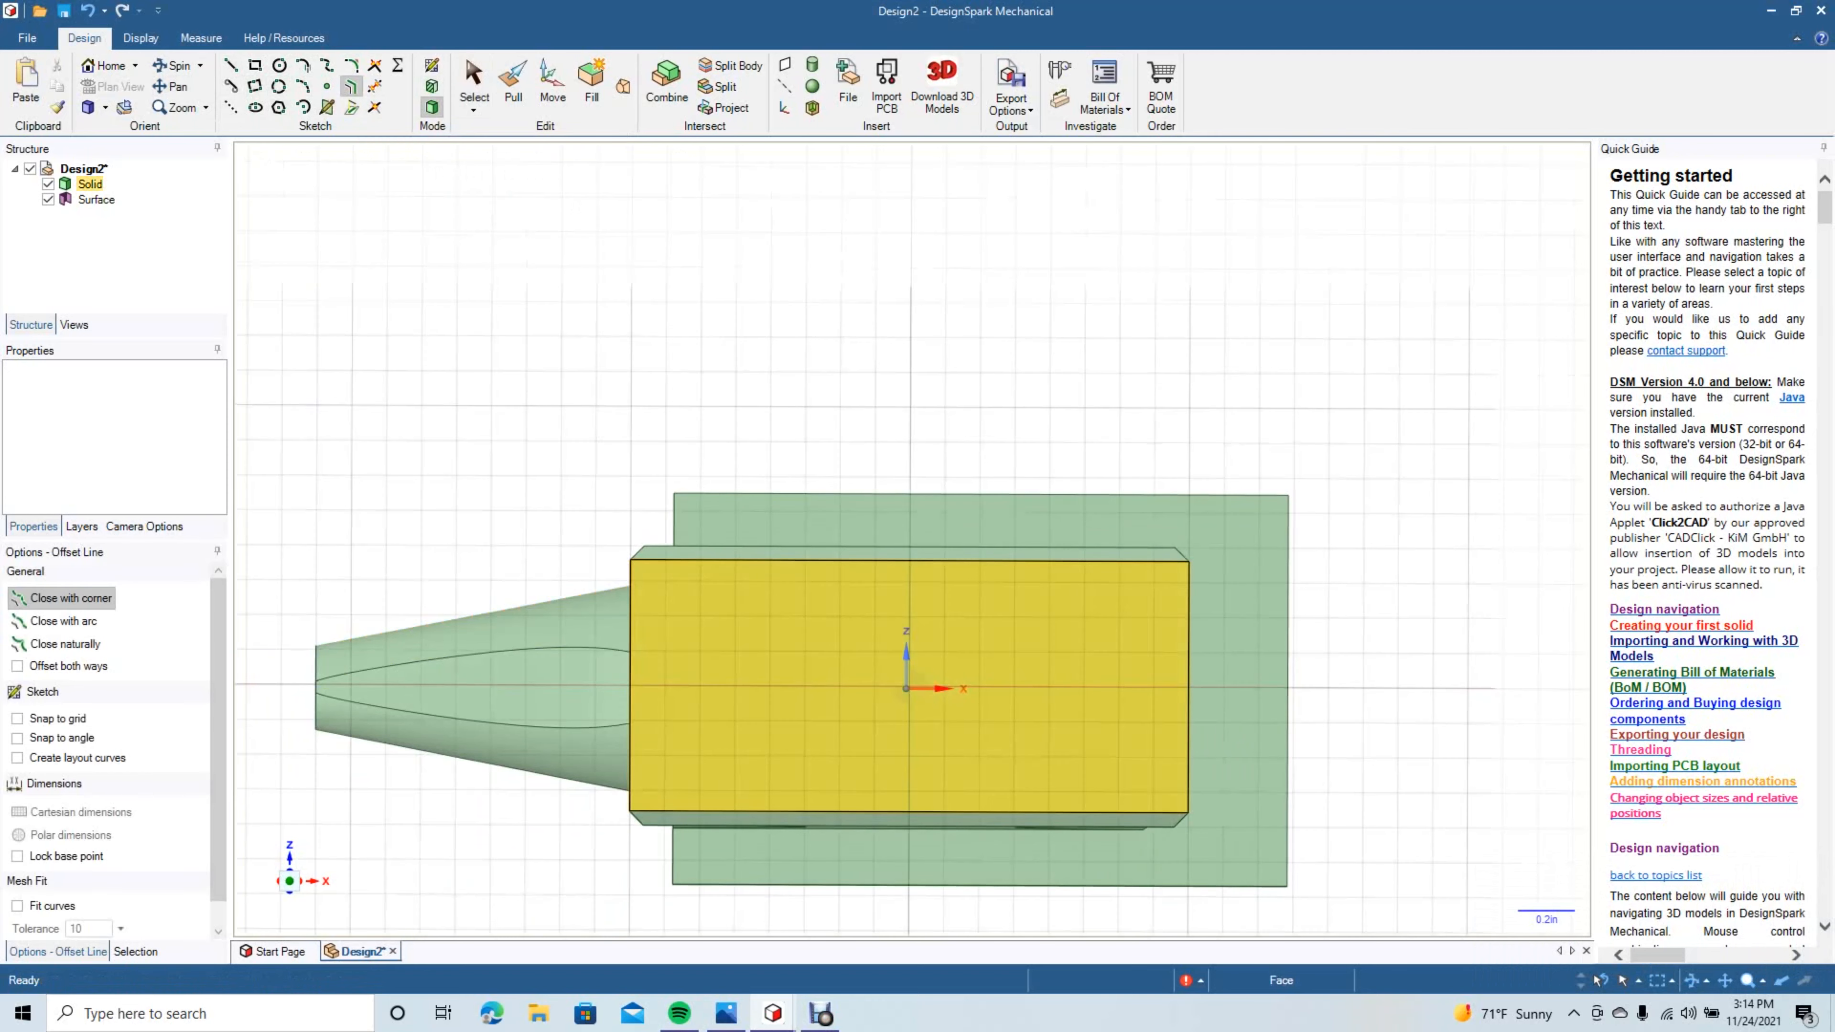
click(633, 647)
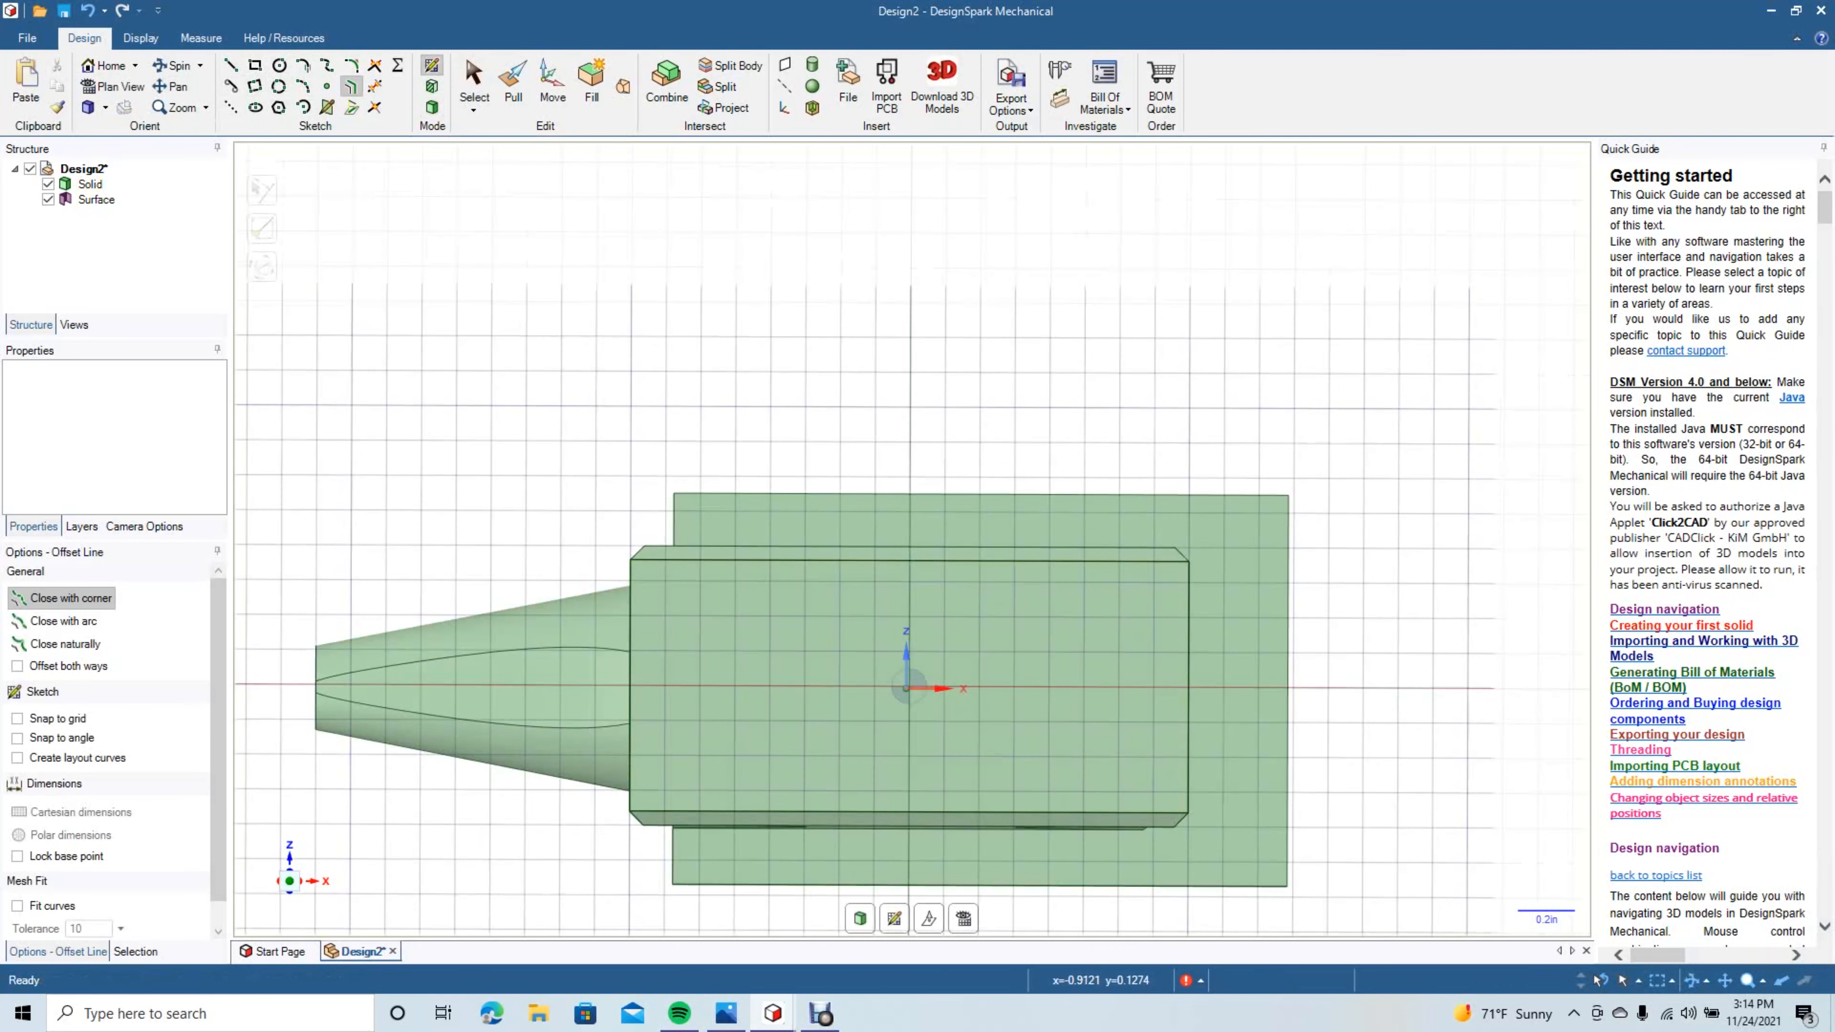
click(629, 683)
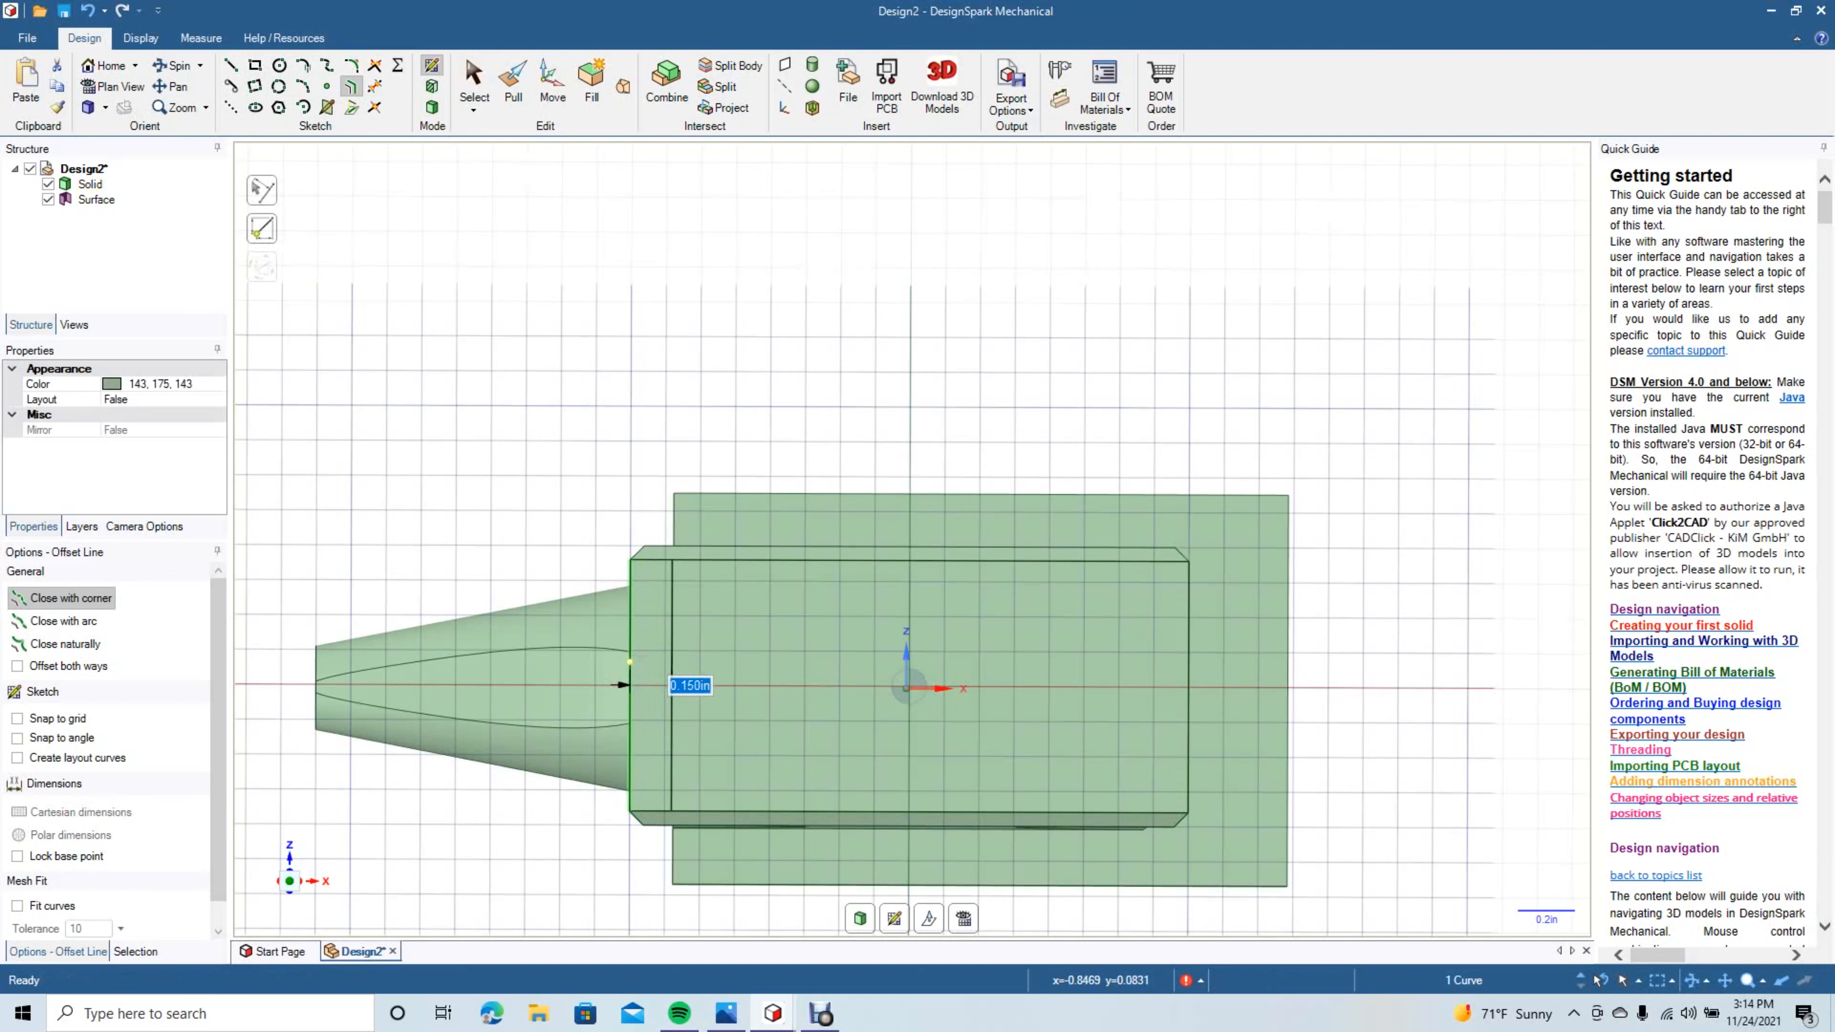
text(.15)
key(Return)
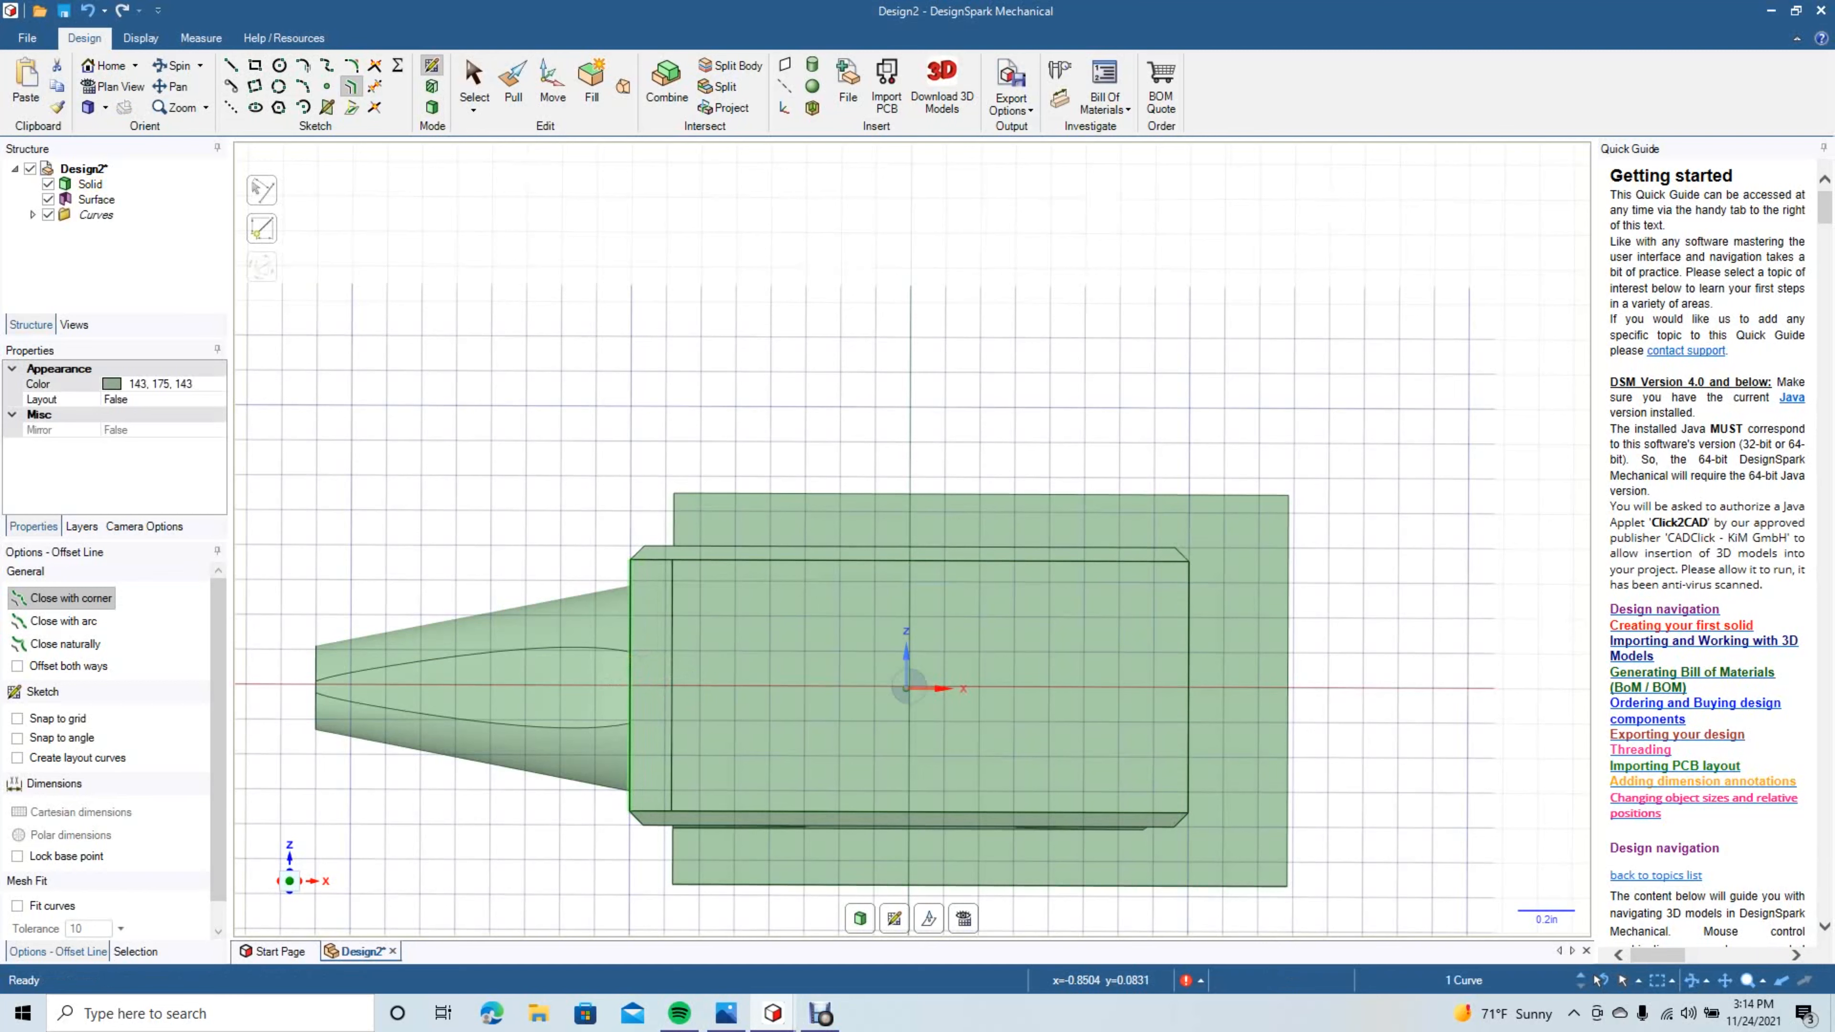
click(1188, 690)
text(.15)
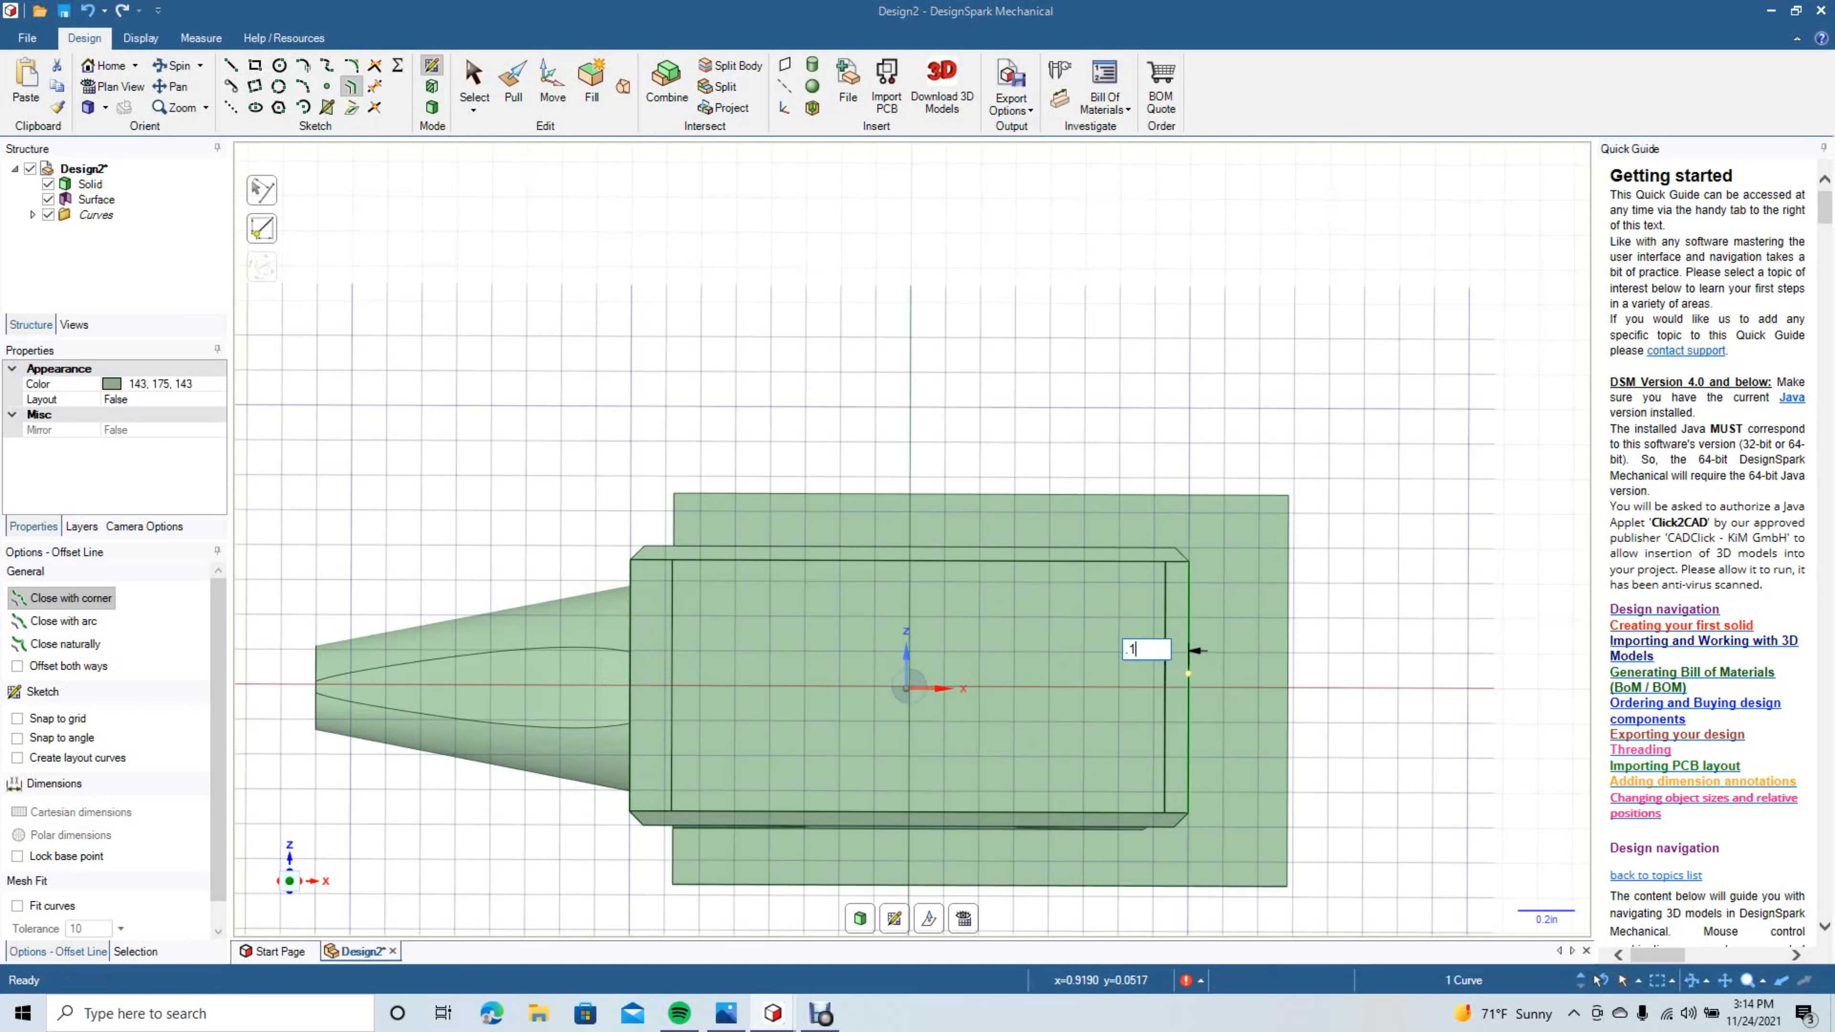
key(Return)
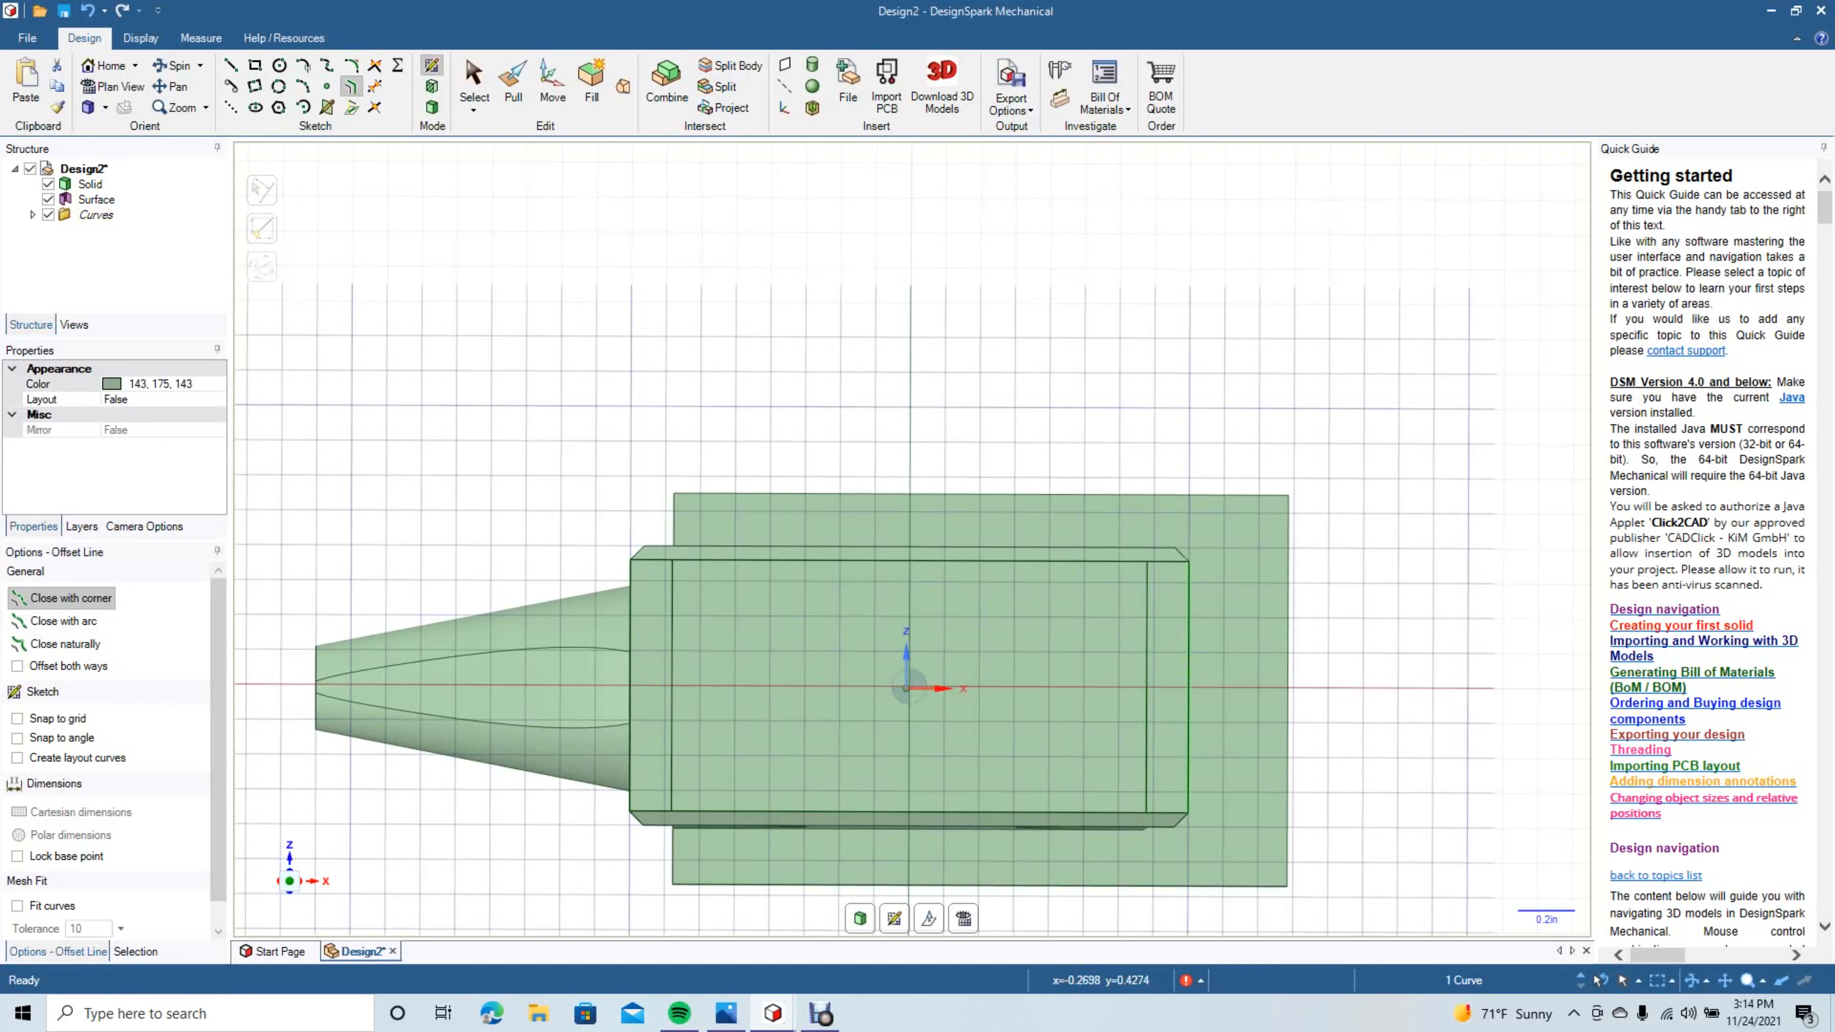
Offset the two long side edges of the base's underside inward by 0.15 in.
click(818, 560)
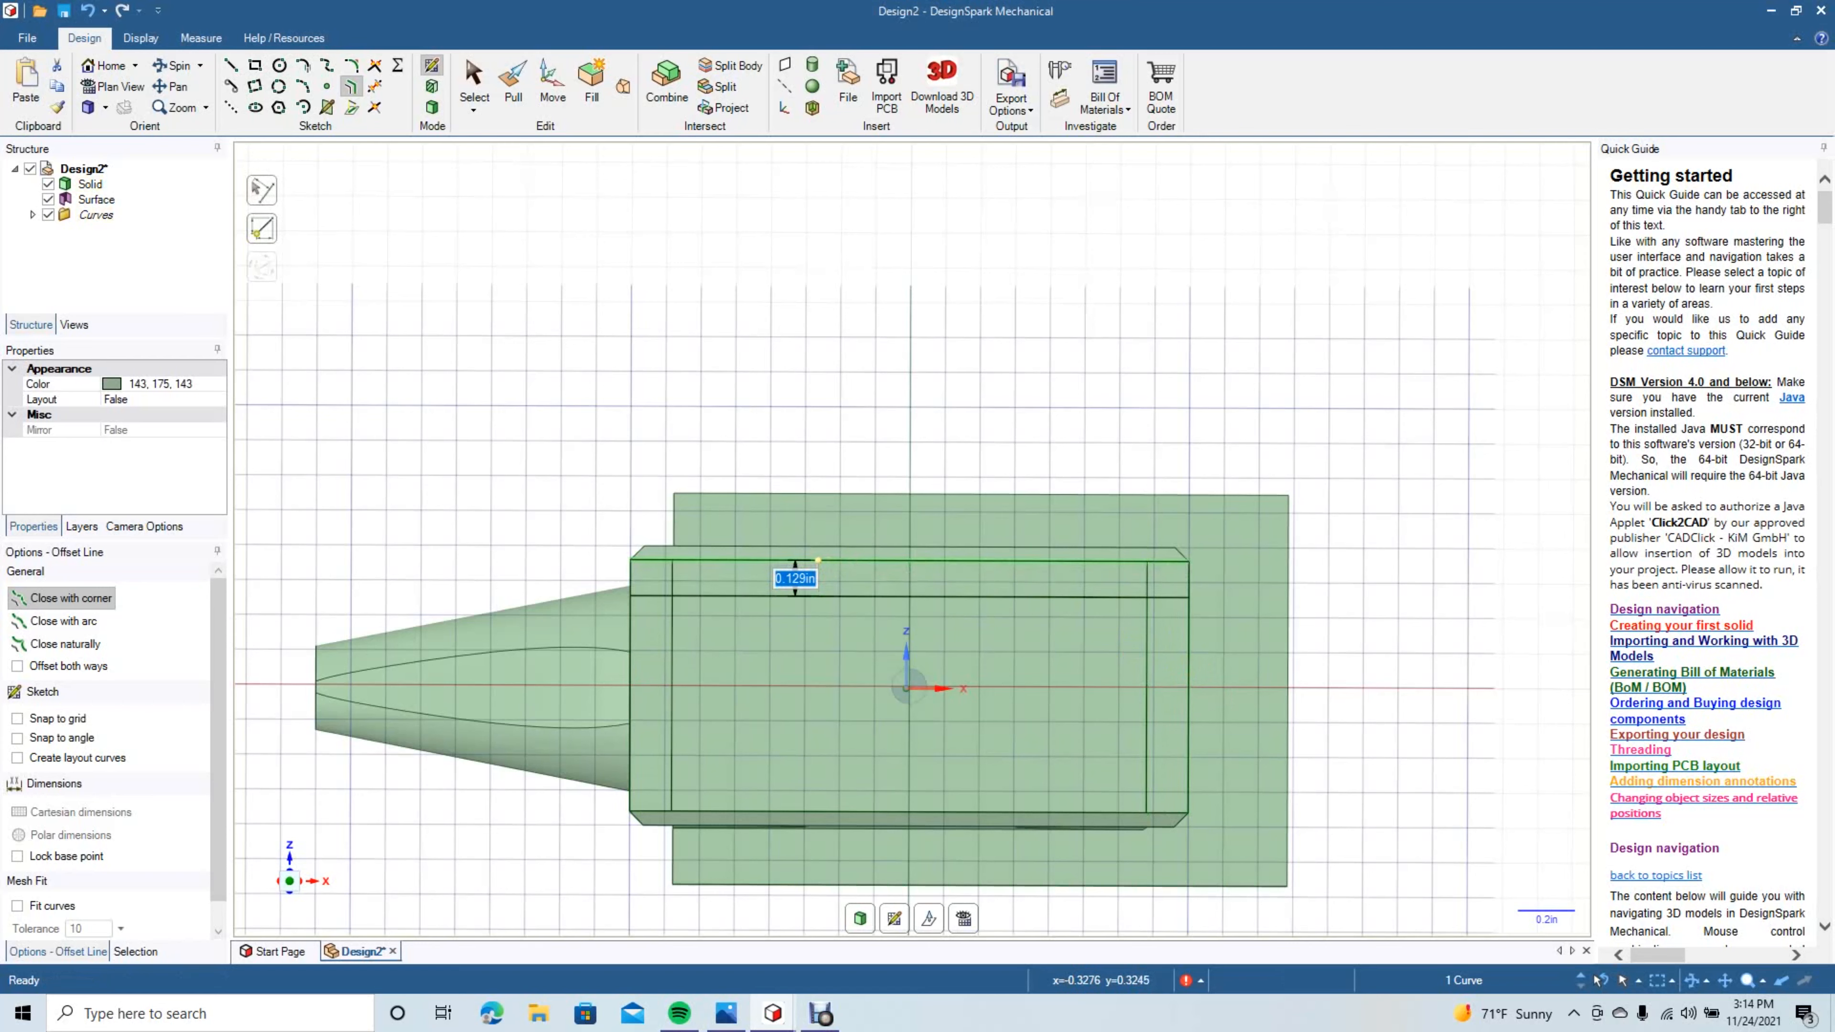
text(.15)
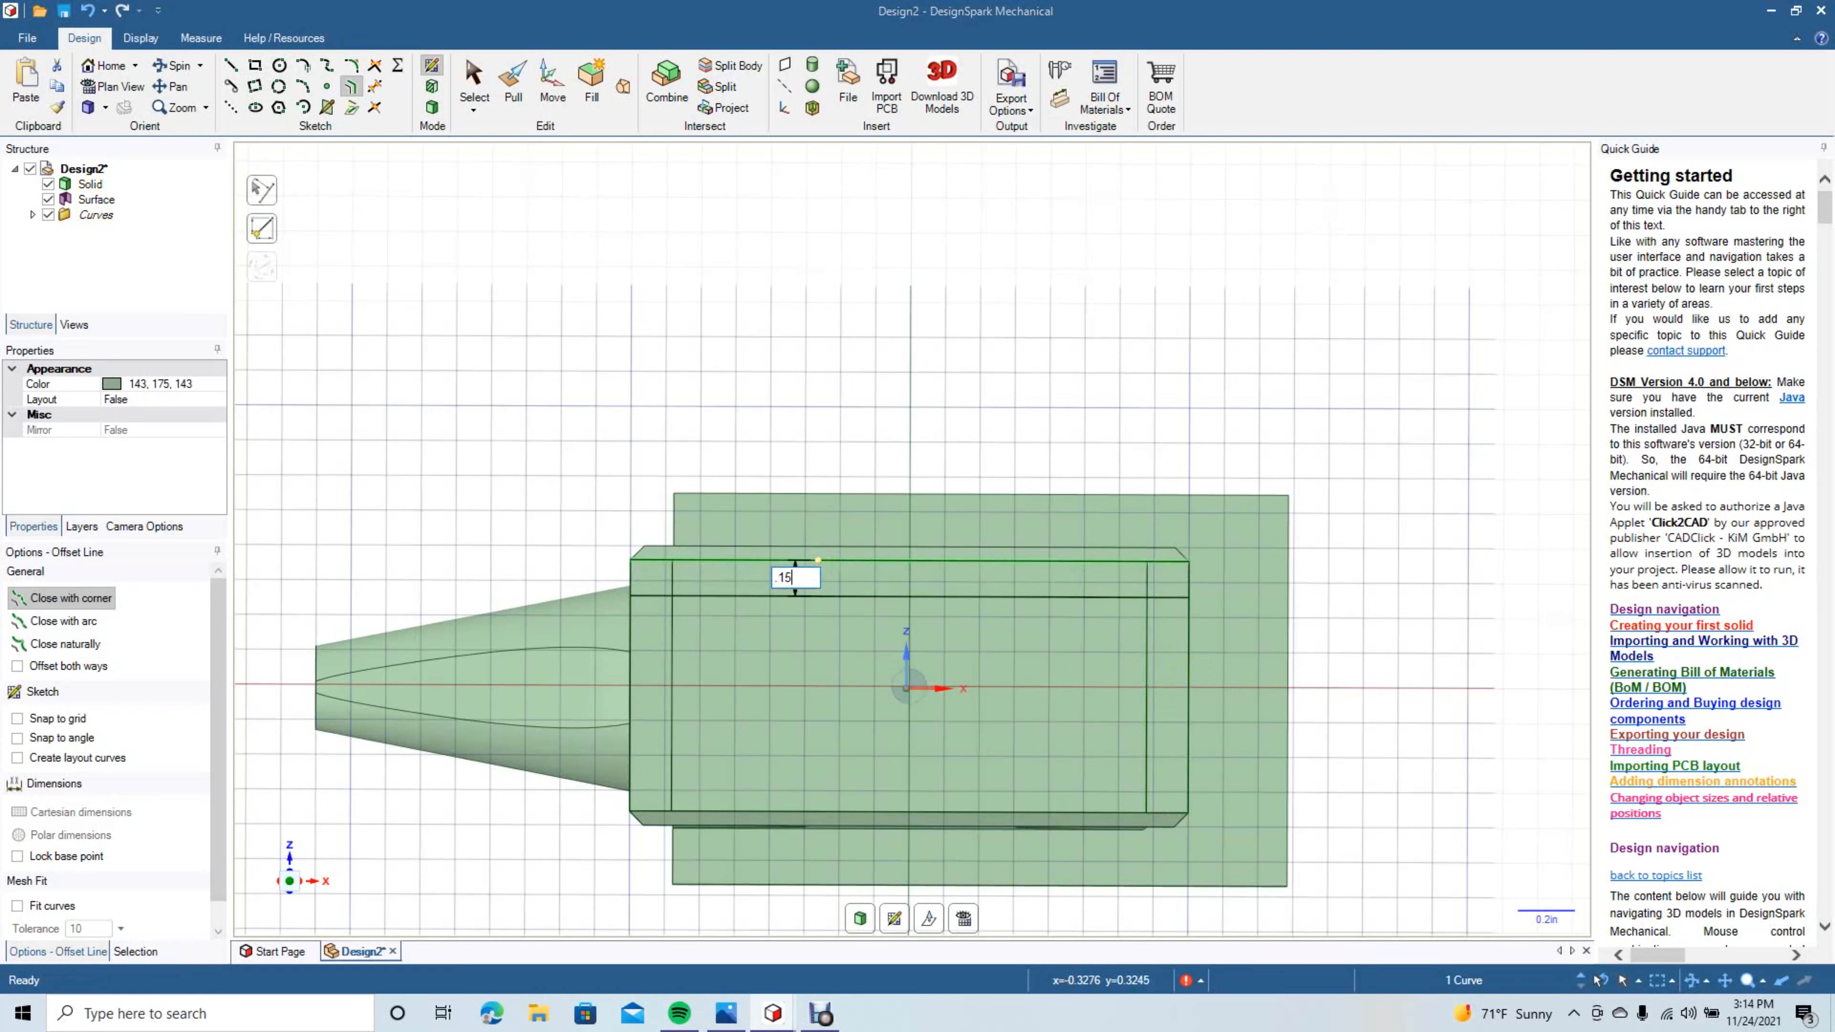
key(Return)
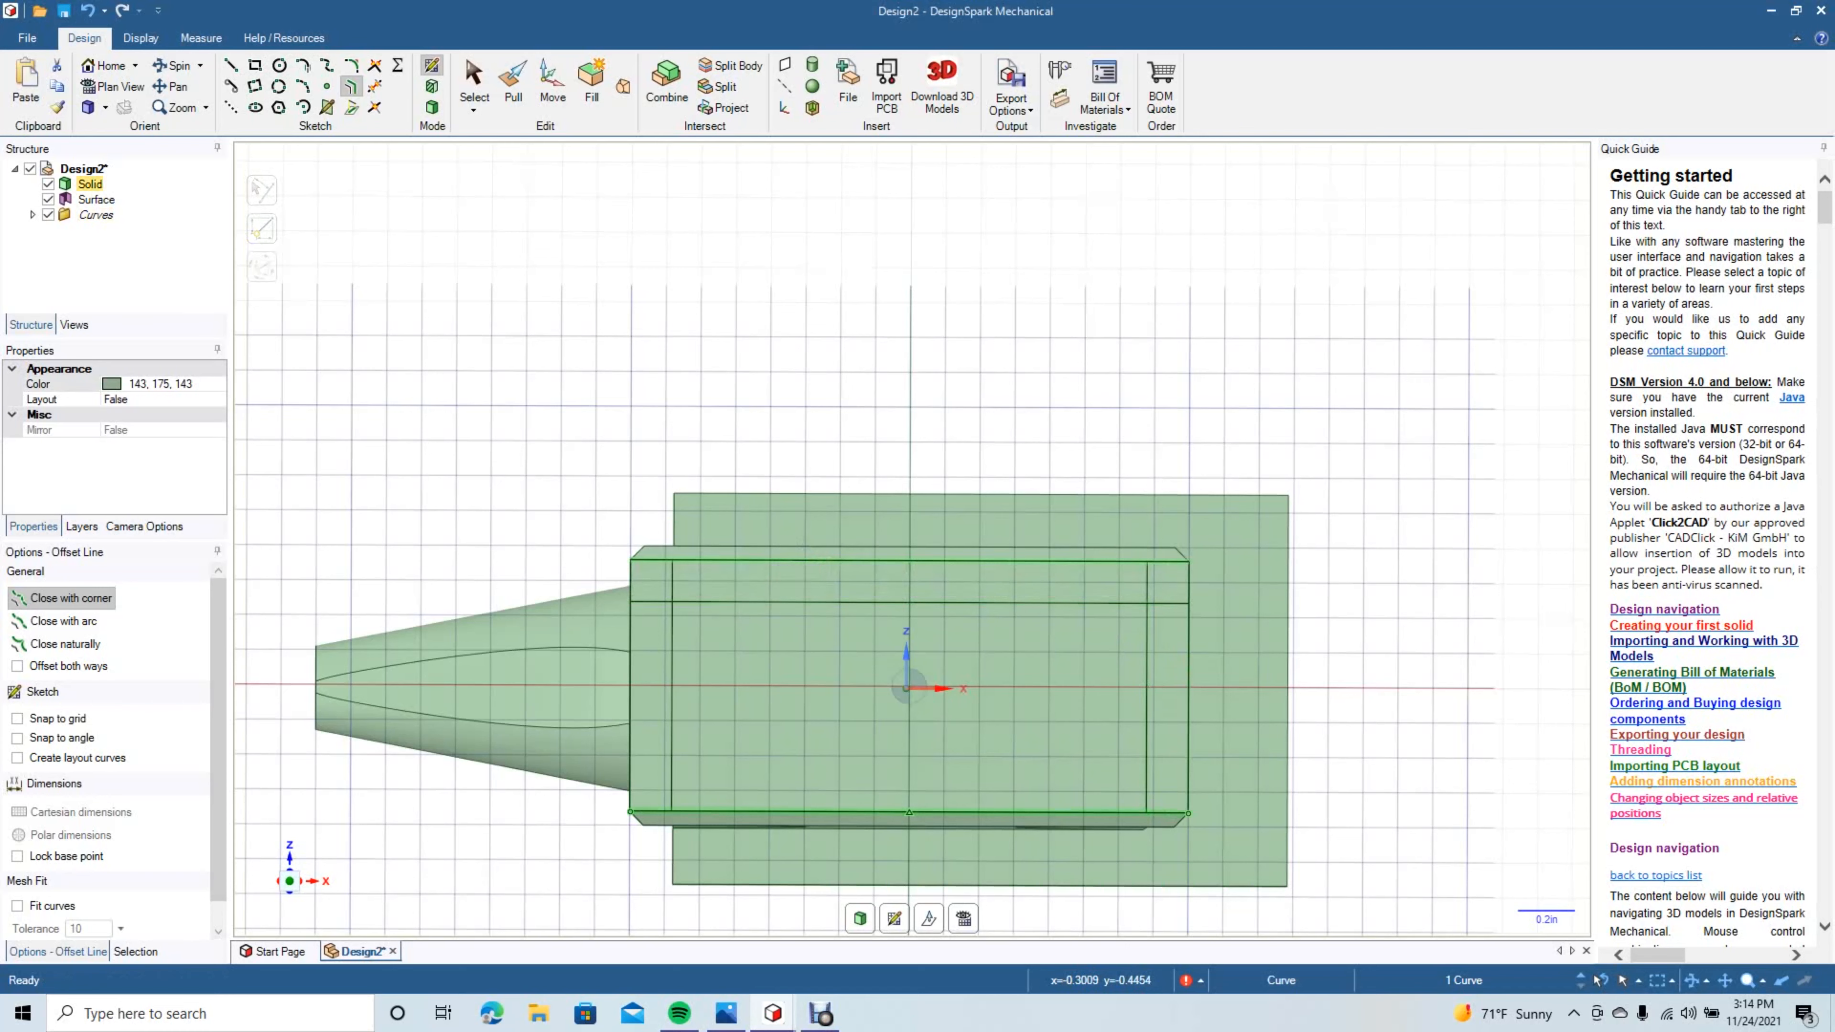
click(819, 811)
text(.15)
key(Return)
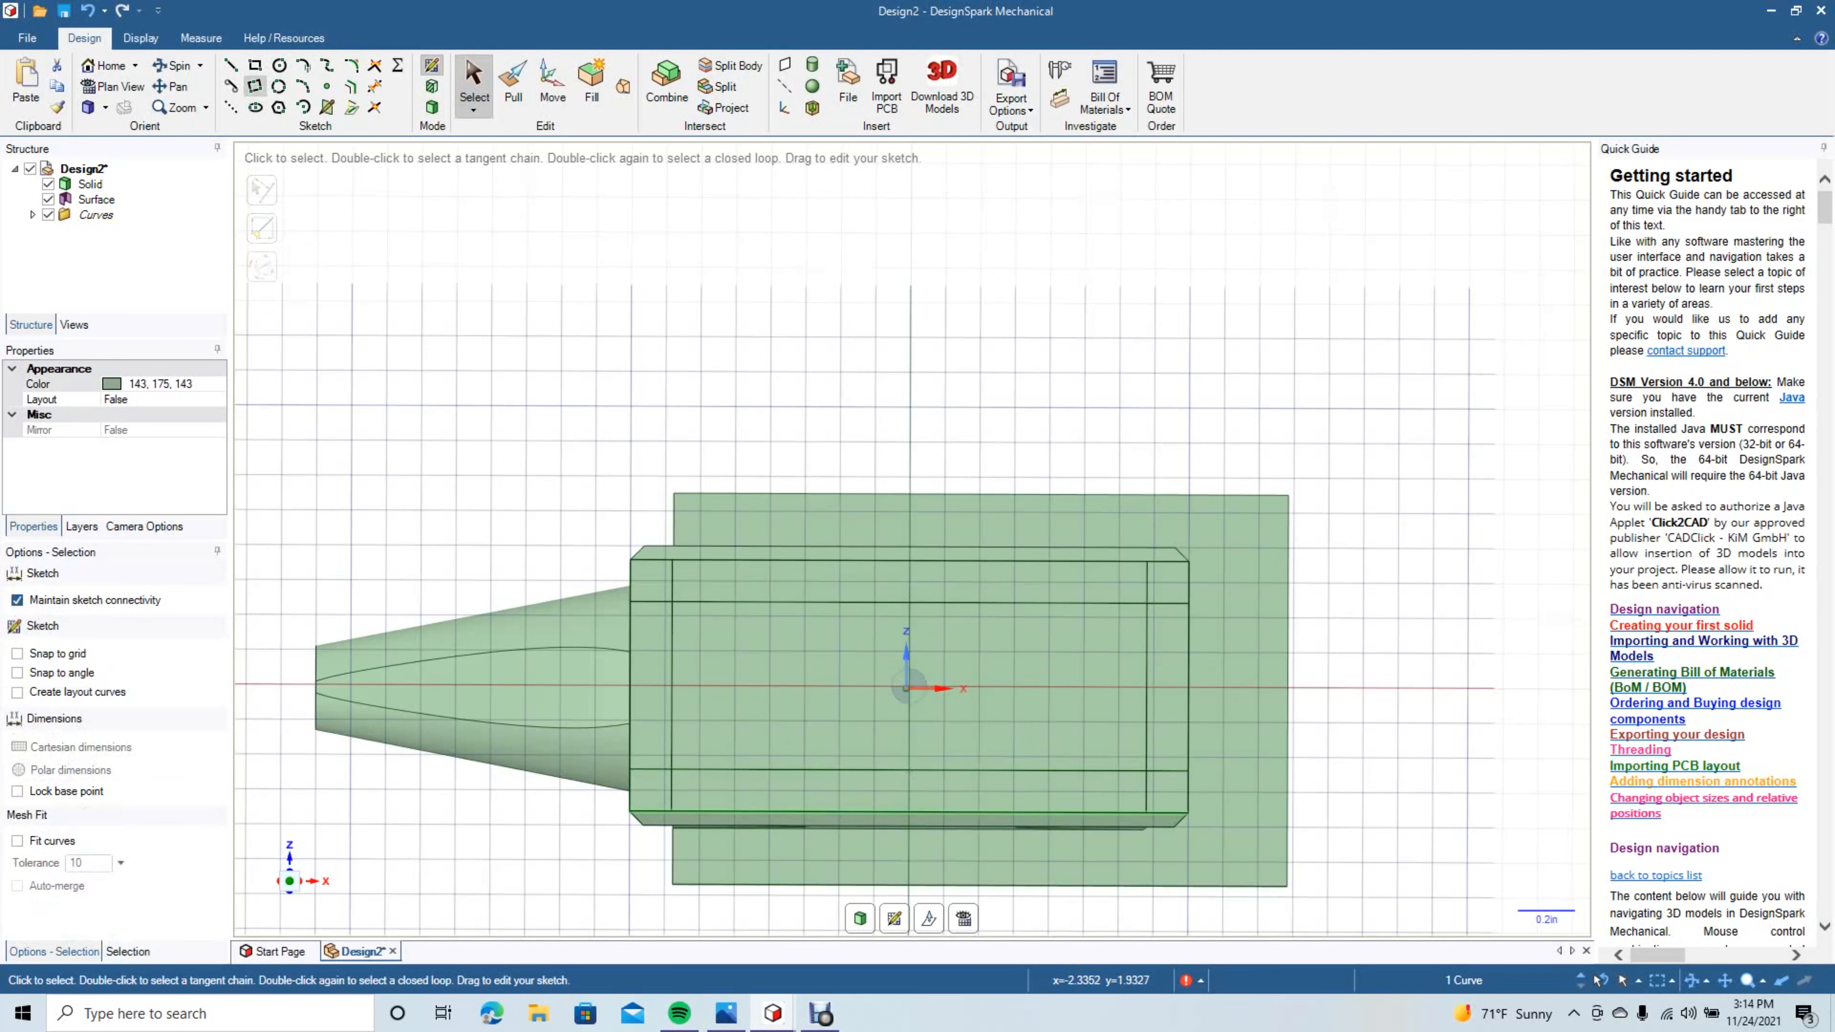
Sketch two 0.125 in diameter circles centred on the offset-line intersections at the horn end of the base.
click(279, 65)
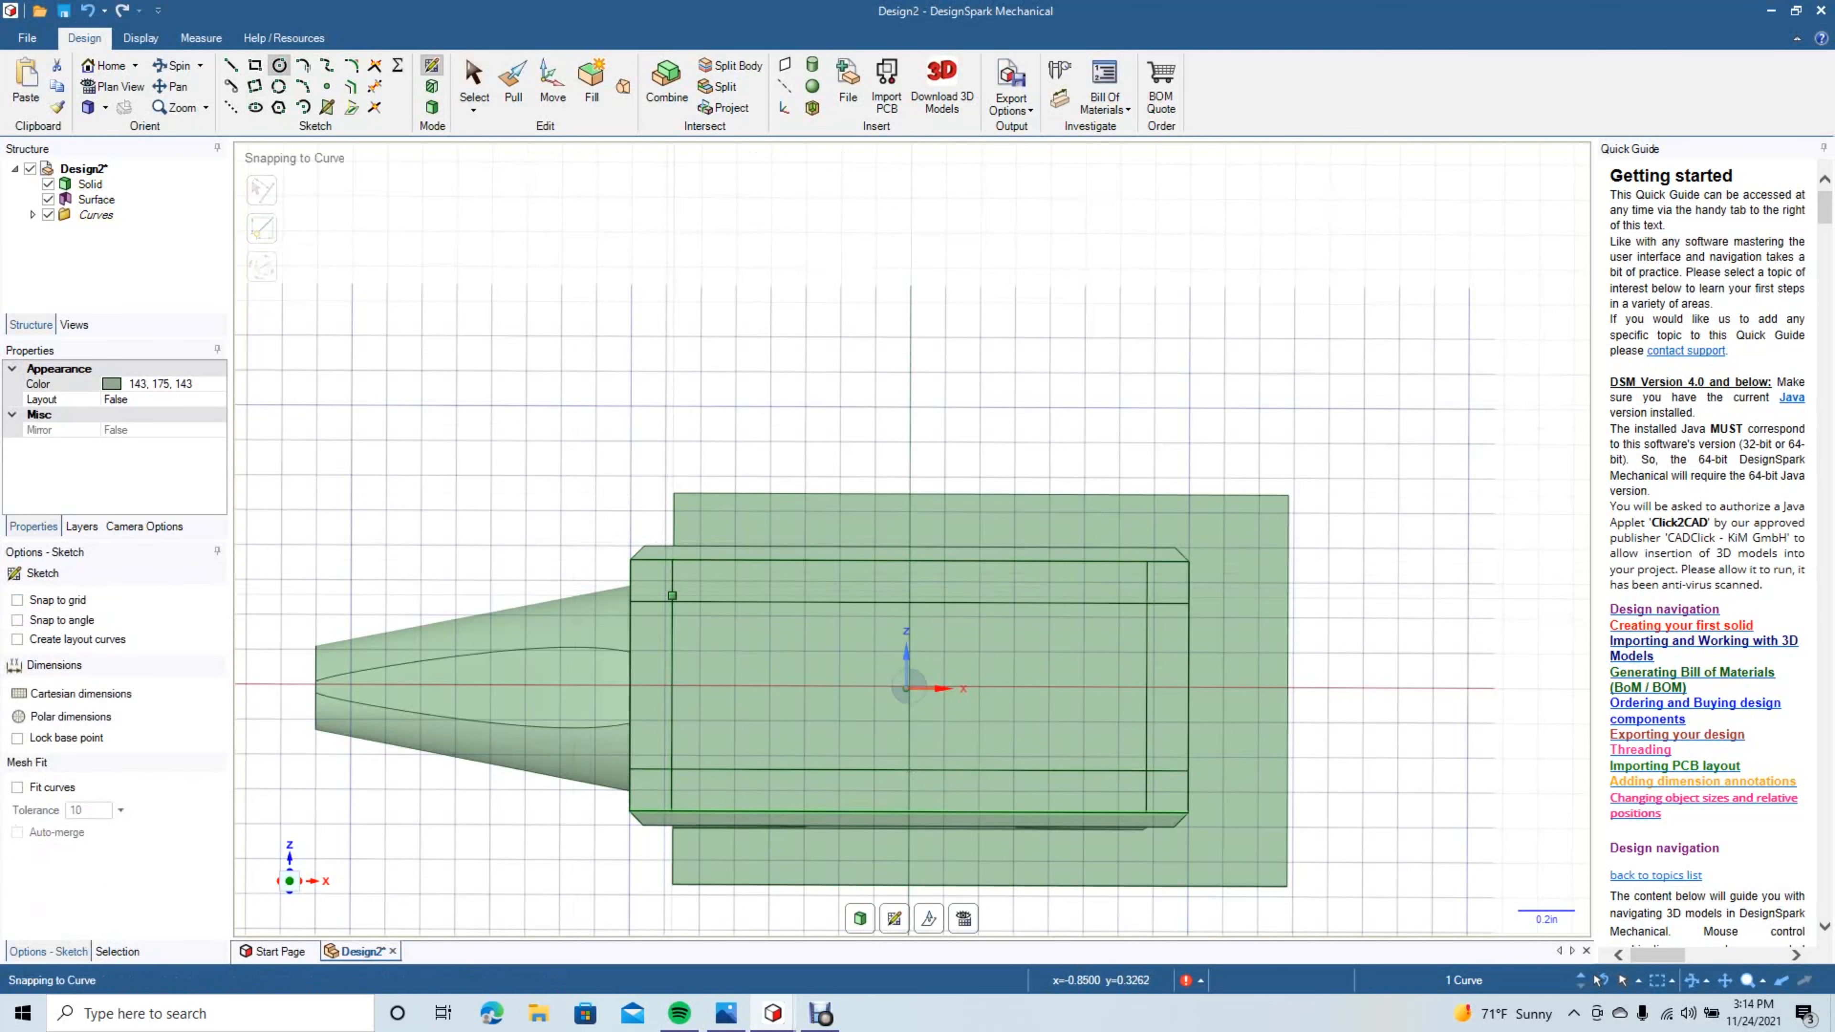
click(672, 601)
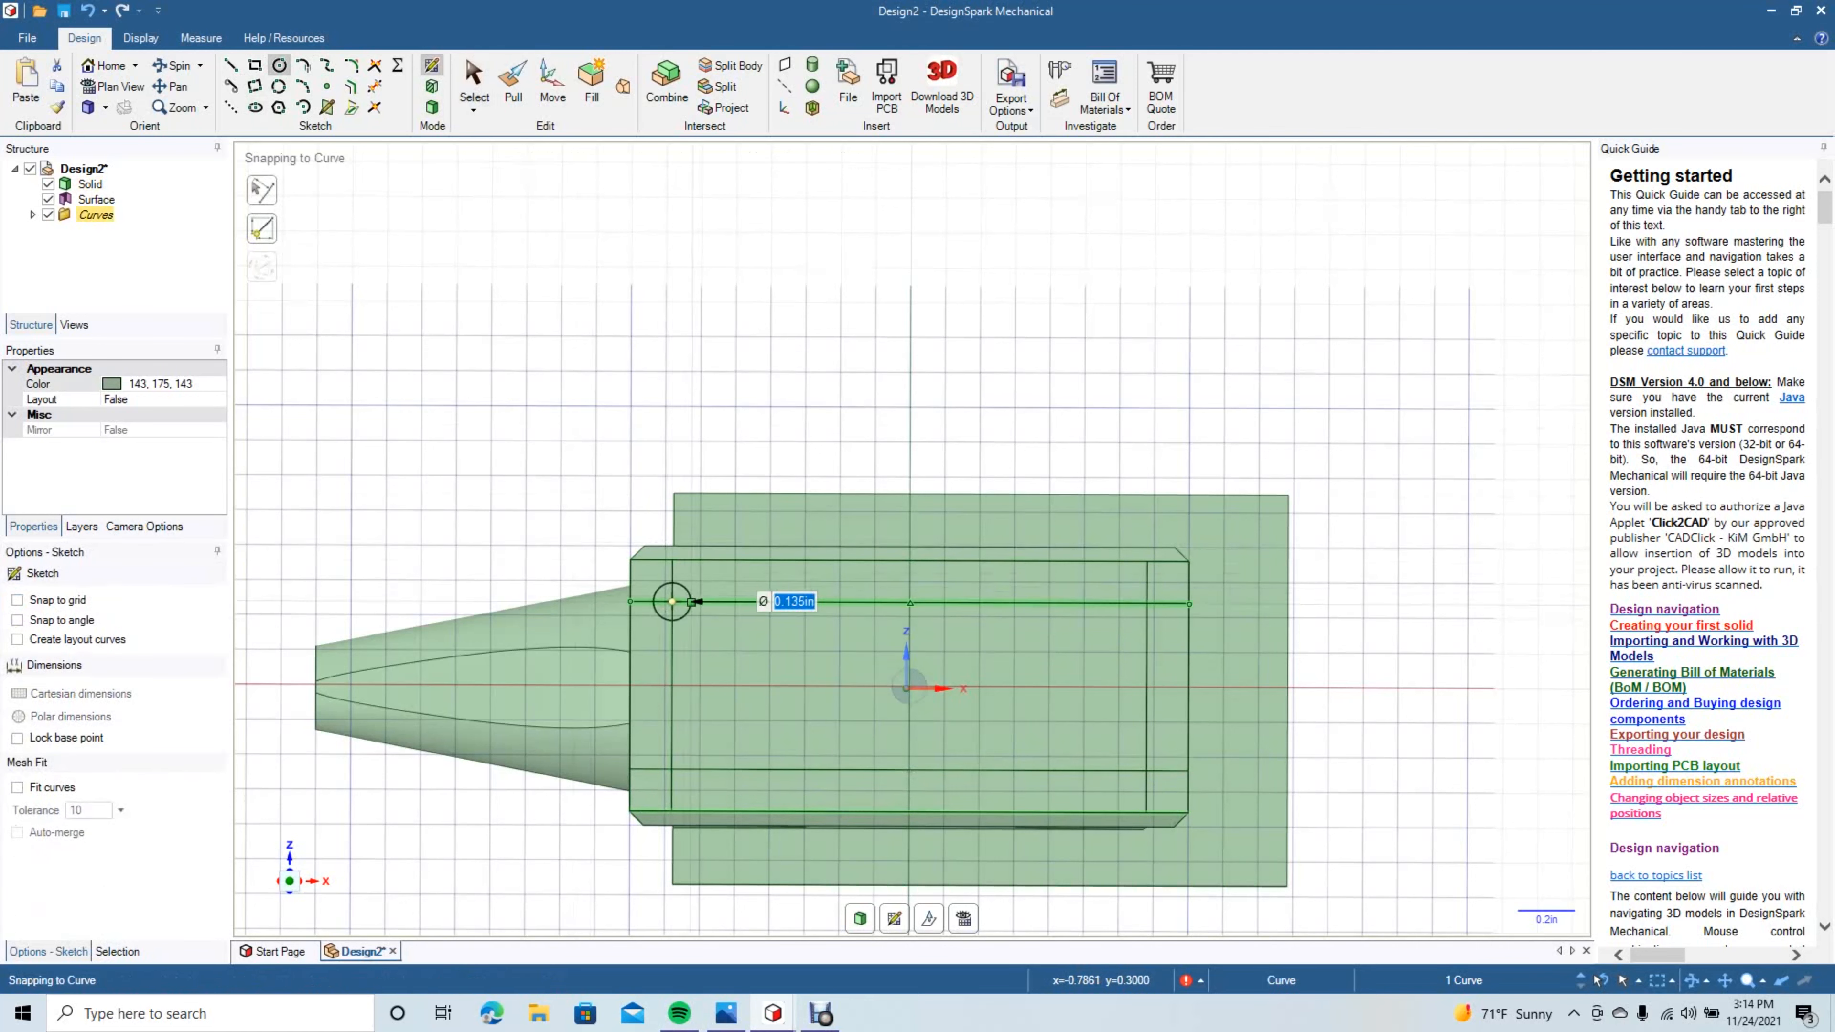
text(.1)
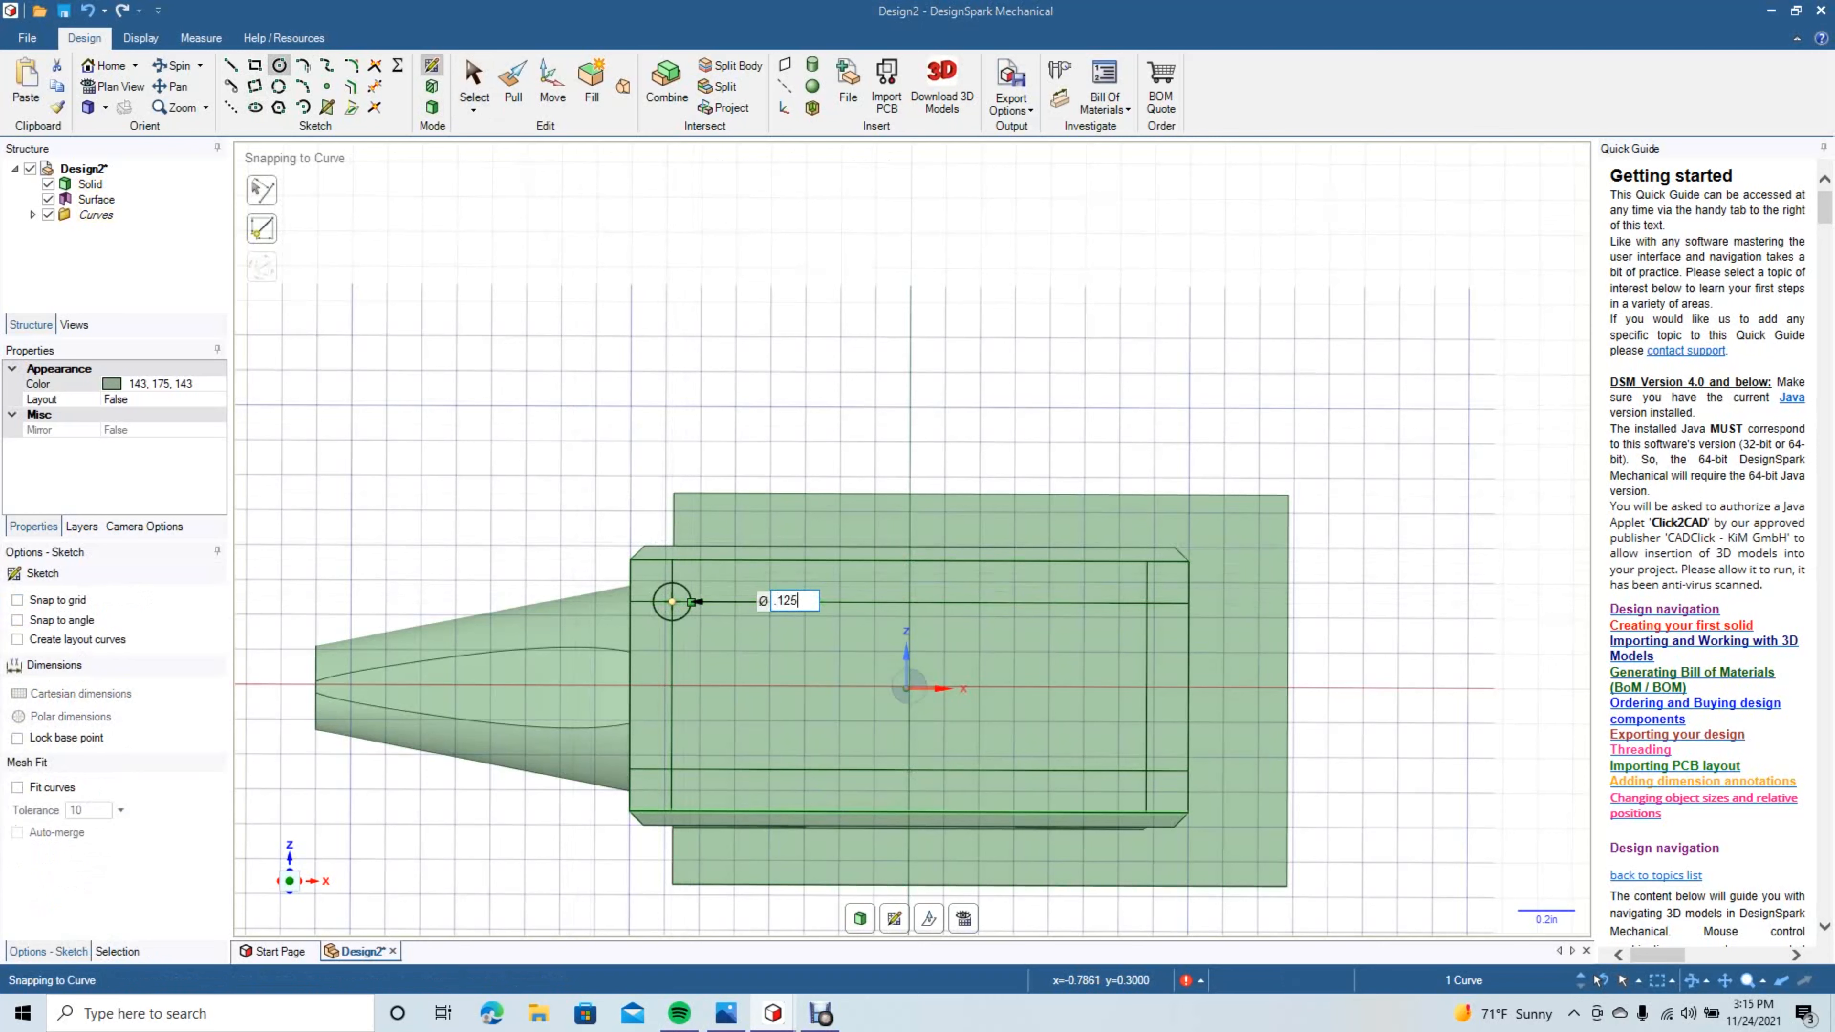
text(25)
key(Return)
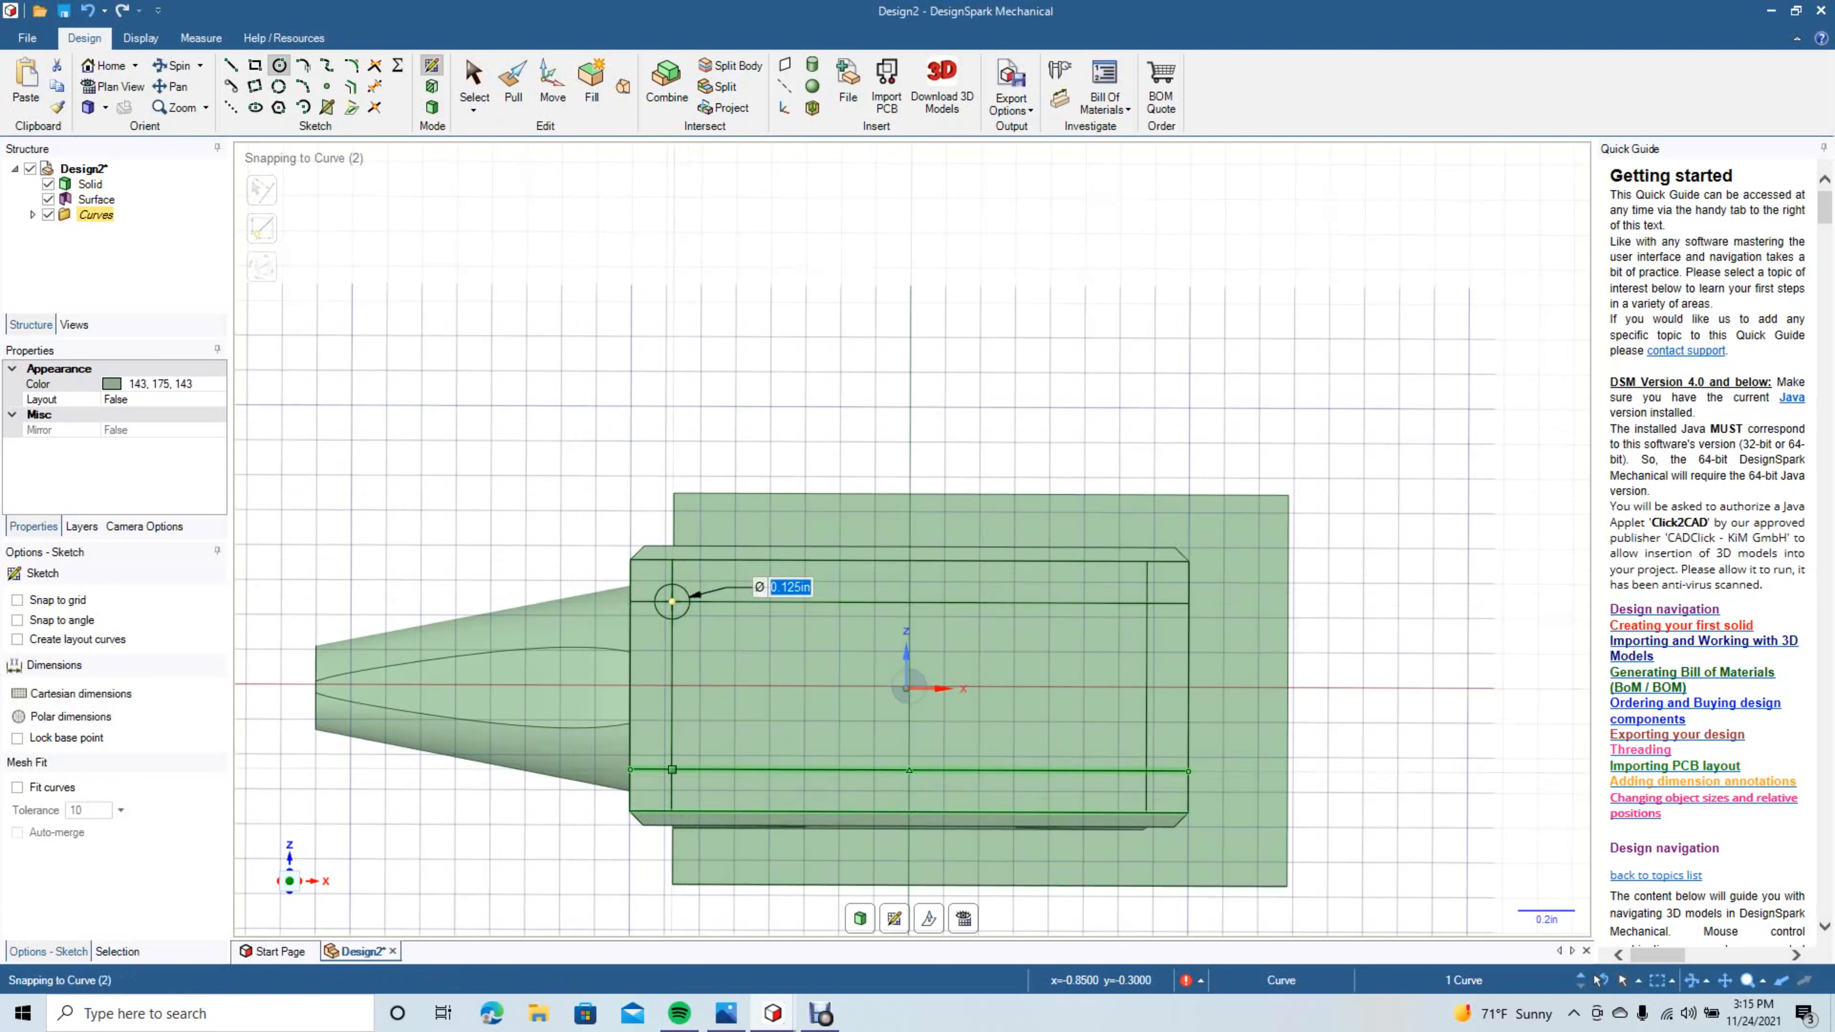
click(672, 770)
text(.125)
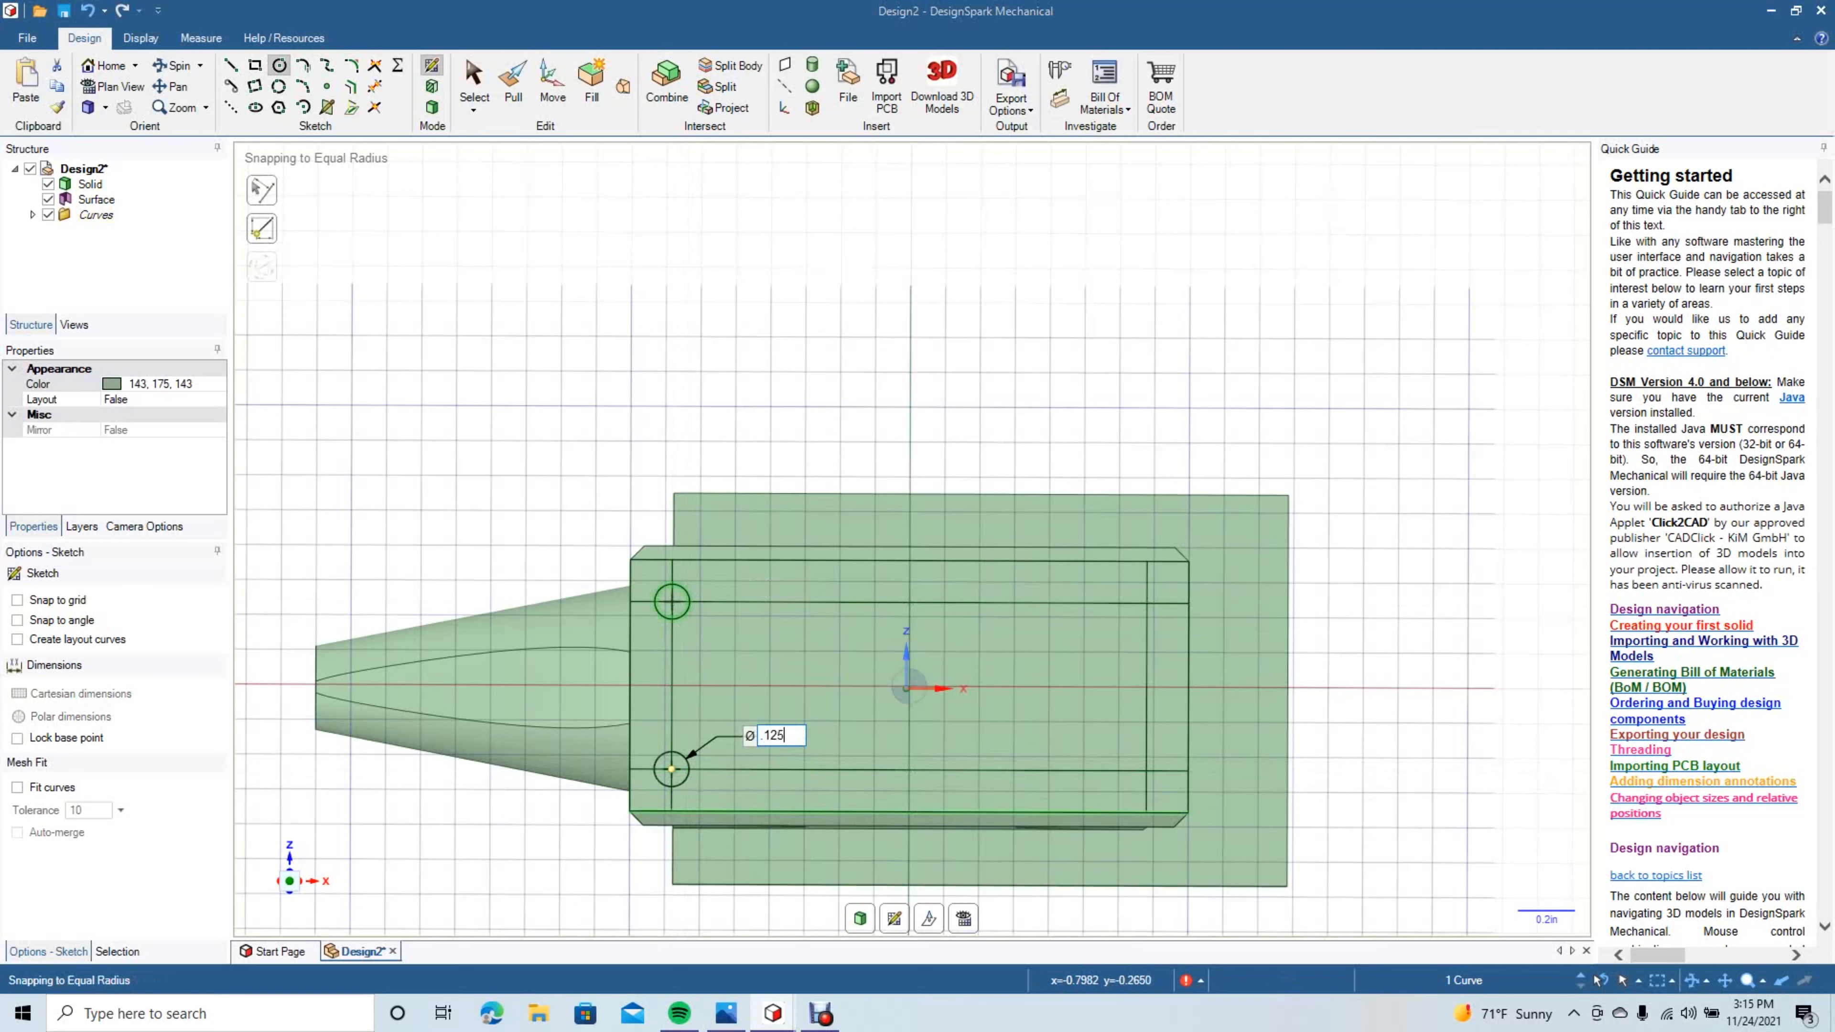
key(Return)
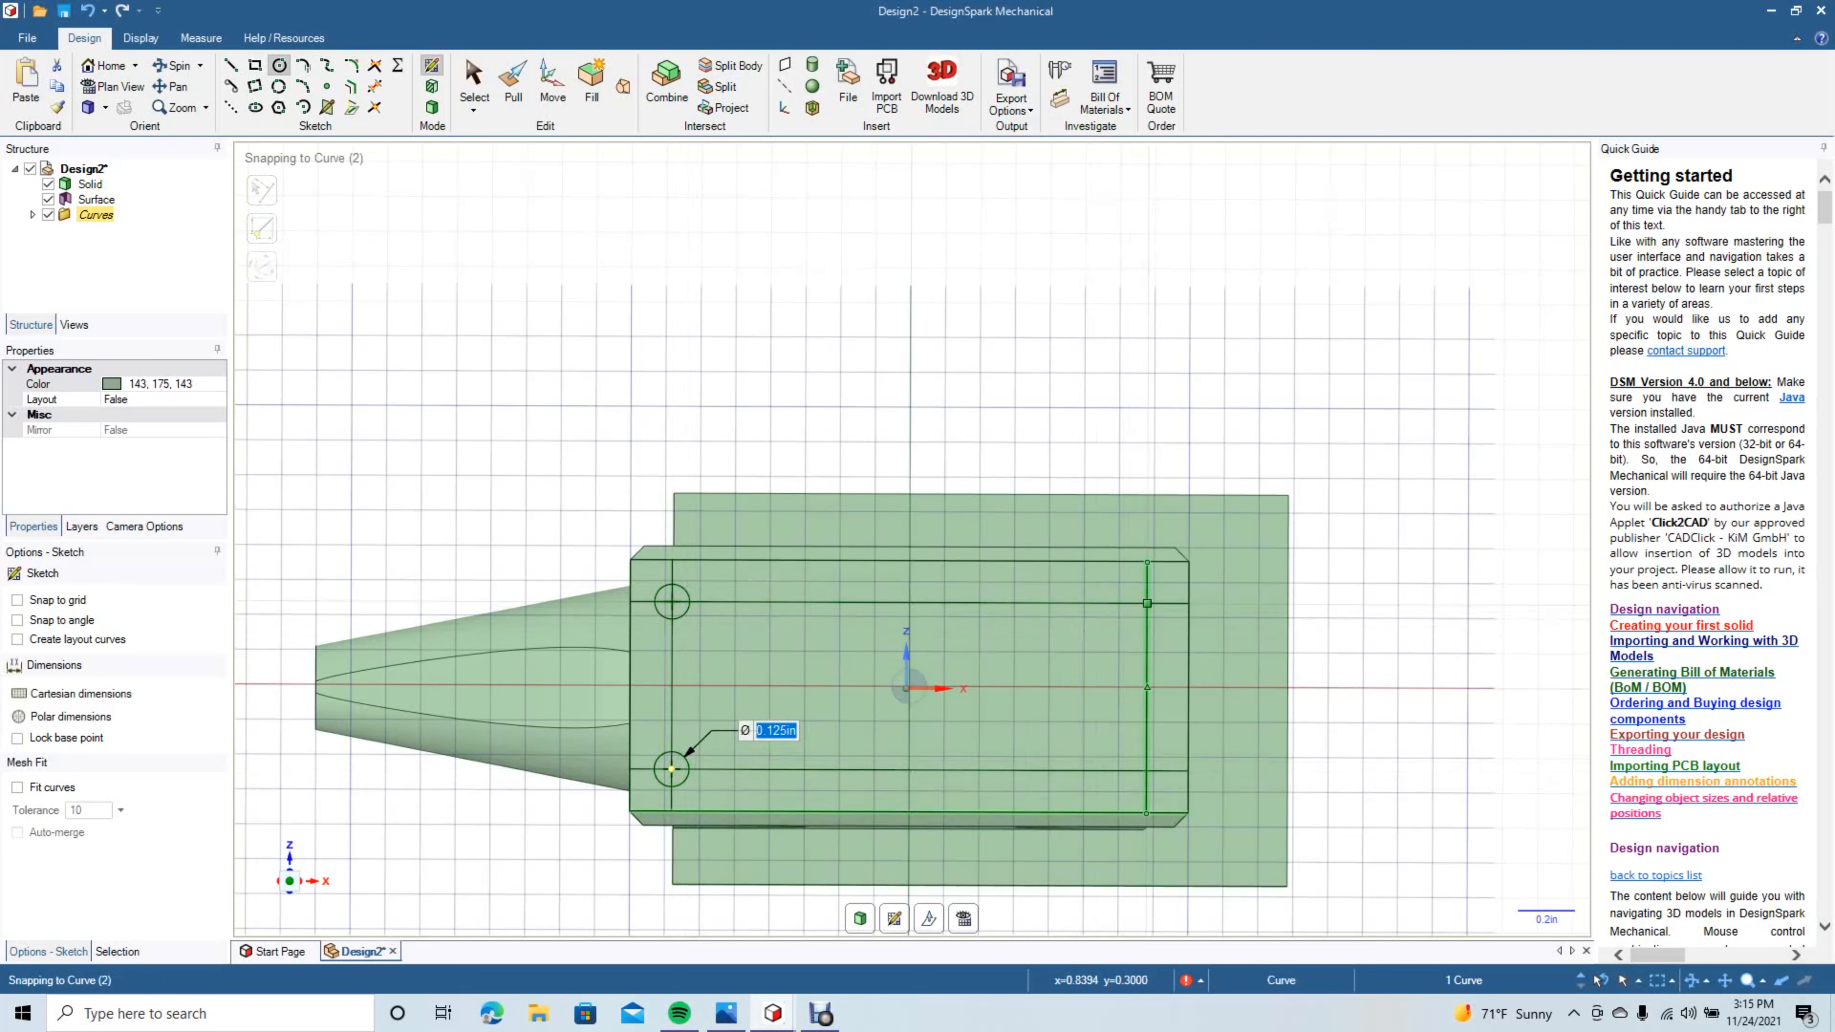
Sketch two matching 0.125 in diameter circles centred on the offset-line intersections at the heel end.
click(1147, 603)
click(1159, 588)
click(1147, 770)
click(1161, 758)
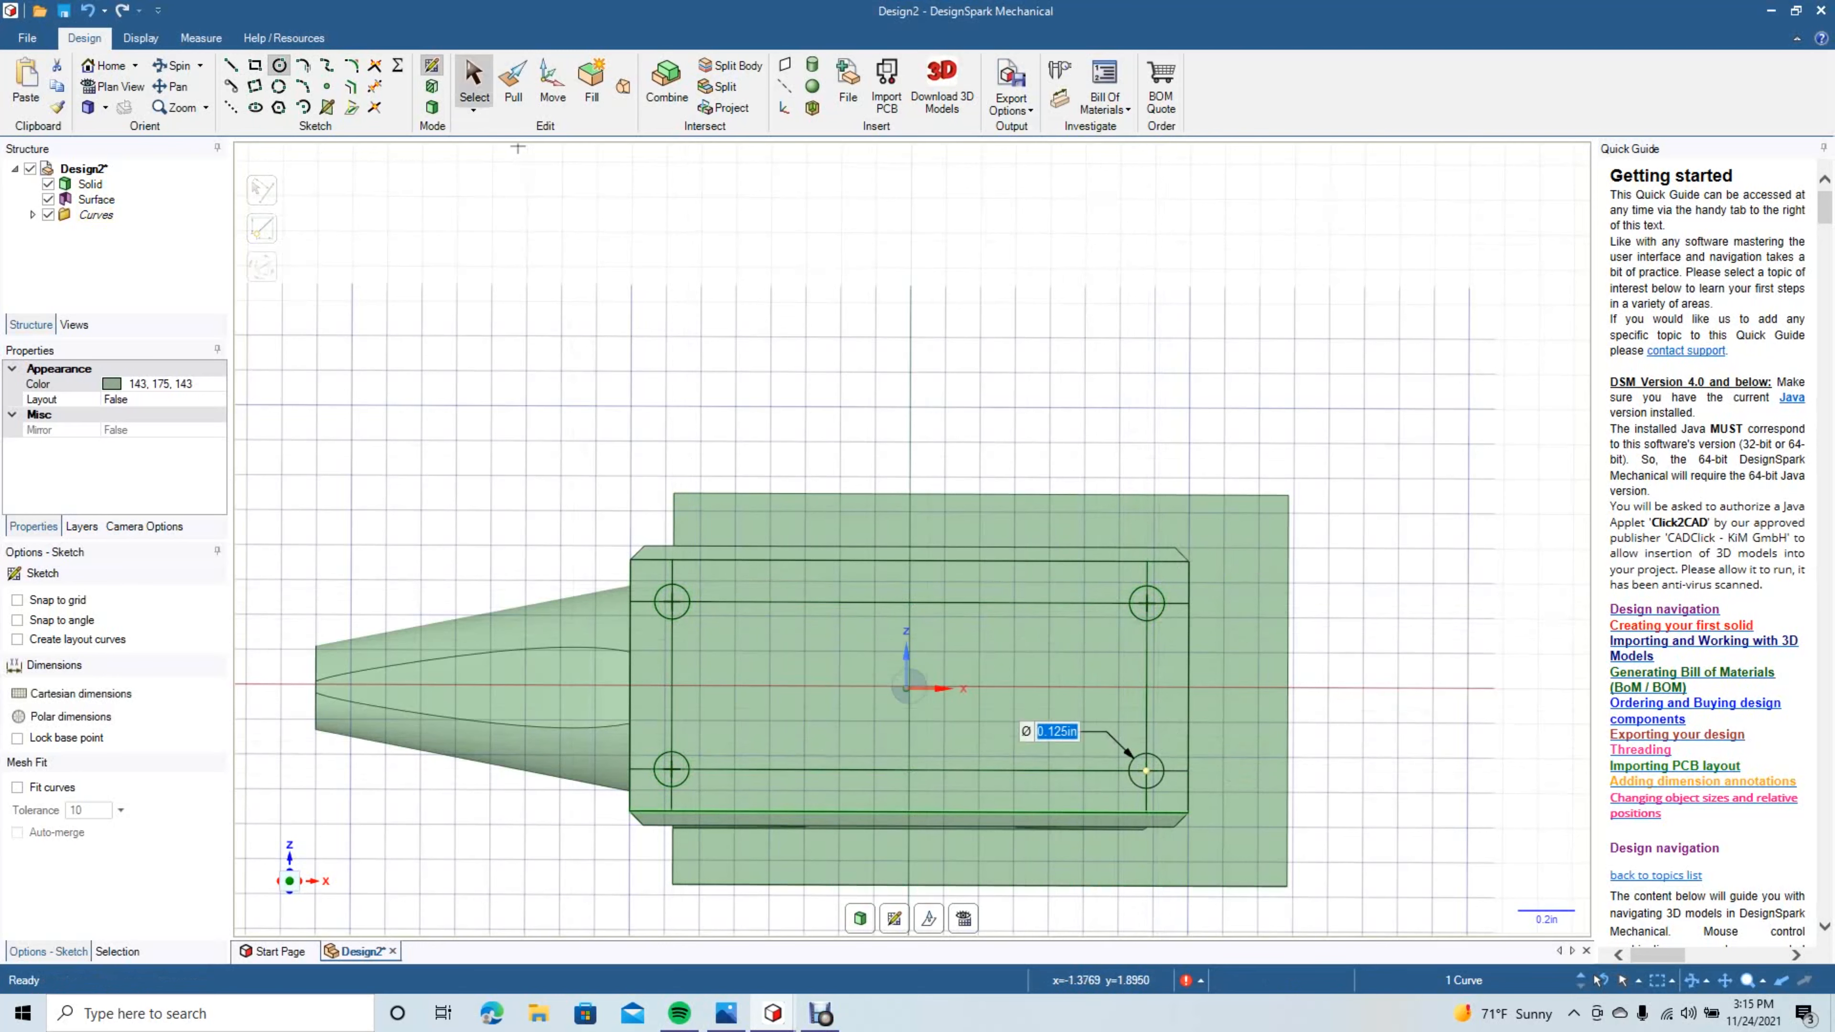
Delete the upper long offset line and both short offset lines from the underside sketch, keeping the circles.
click(474, 84)
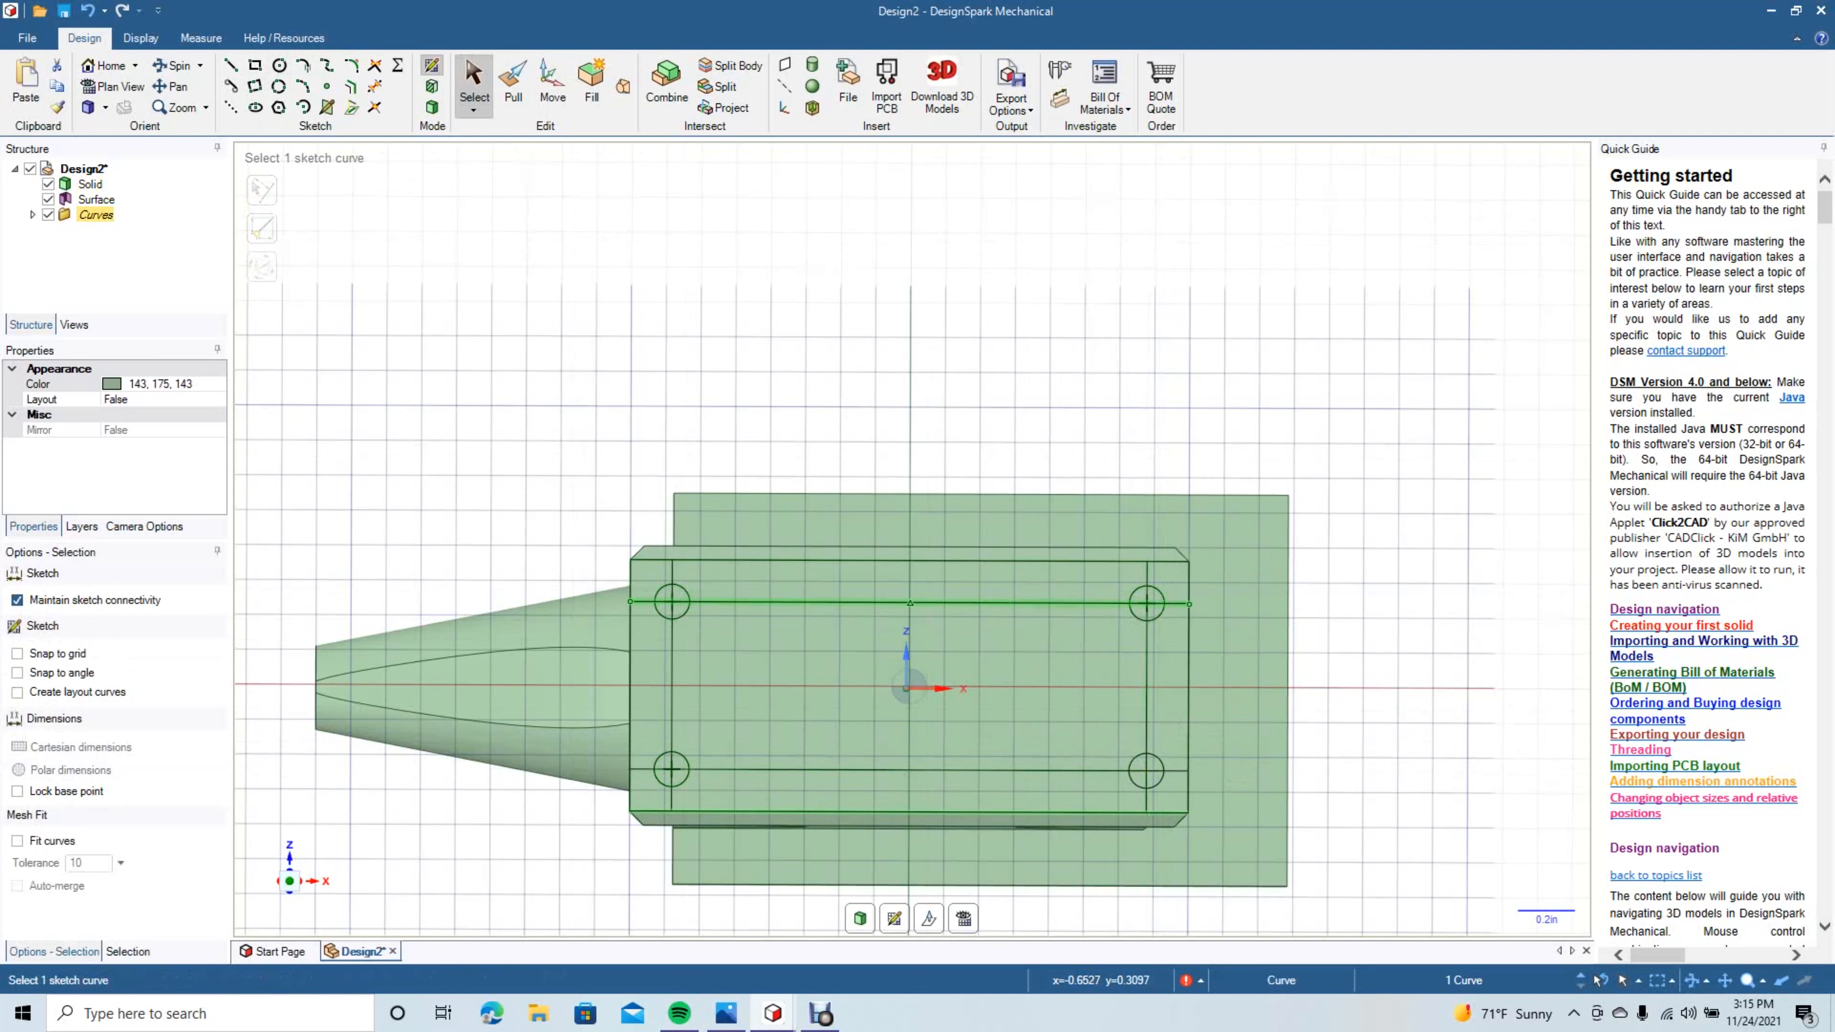
click(728, 601)
key(Delete)
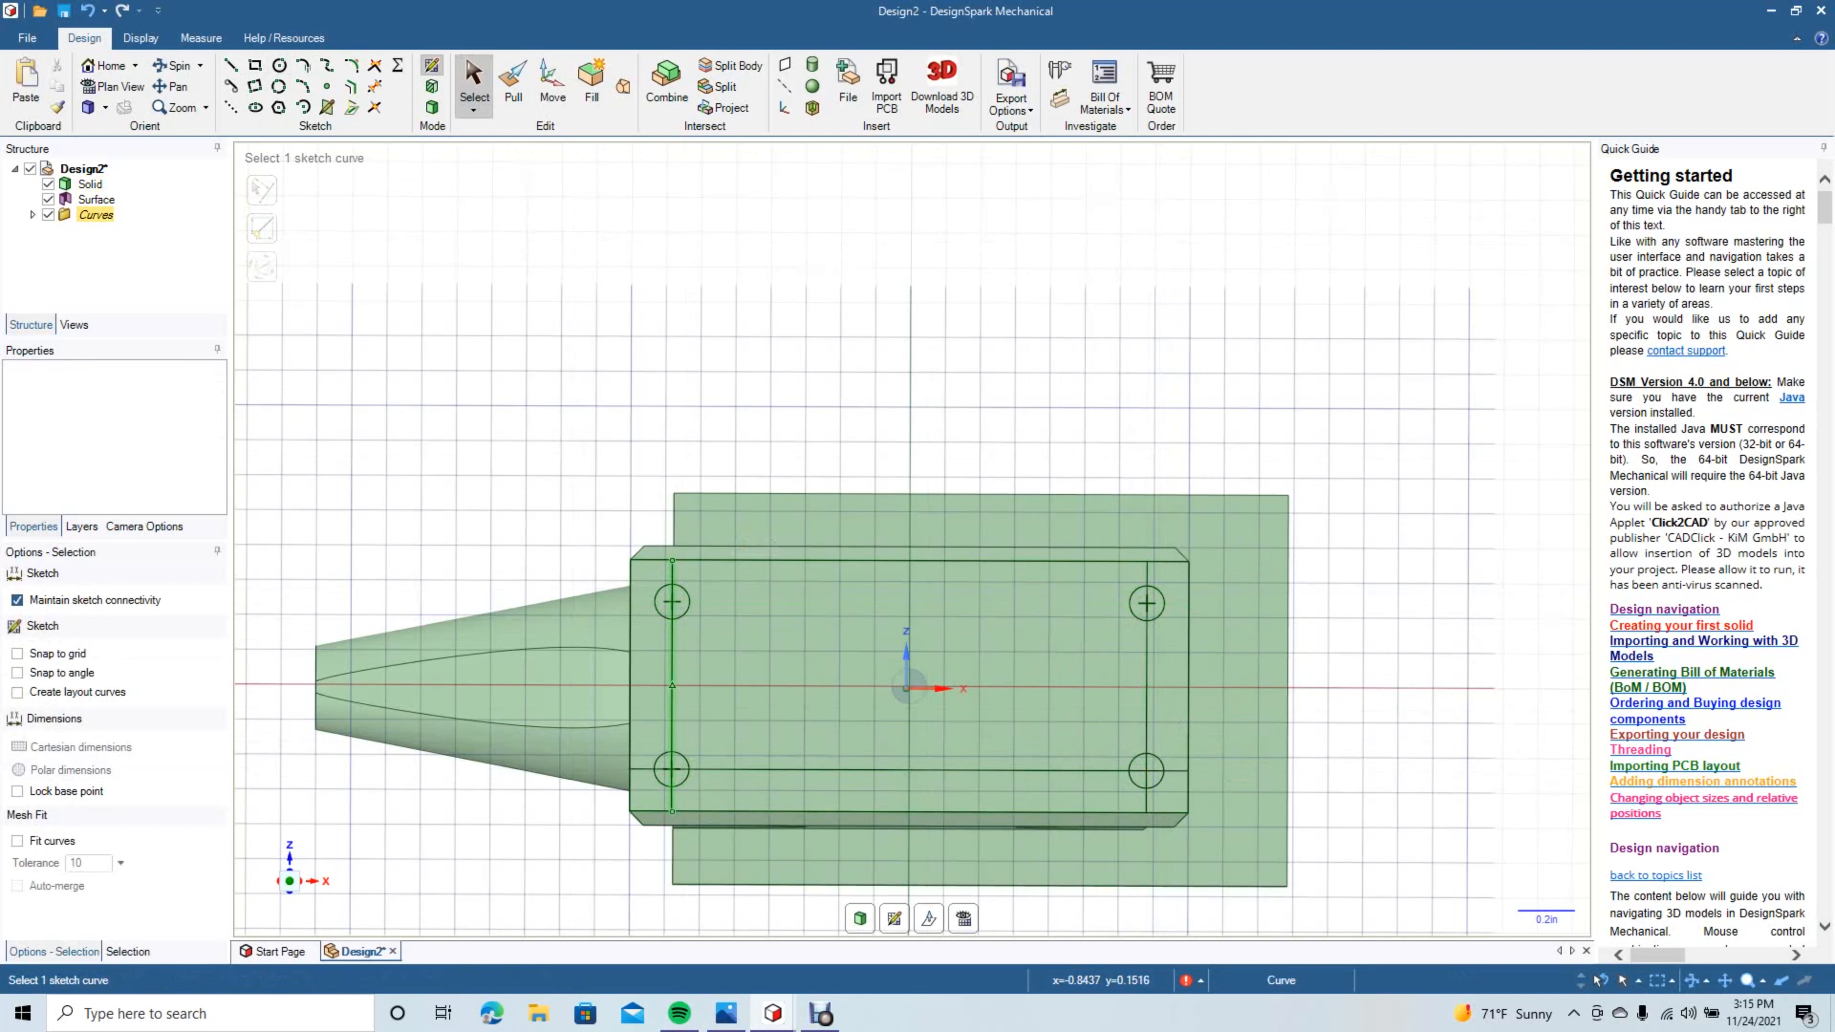
click(671, 644)
key(Delete)
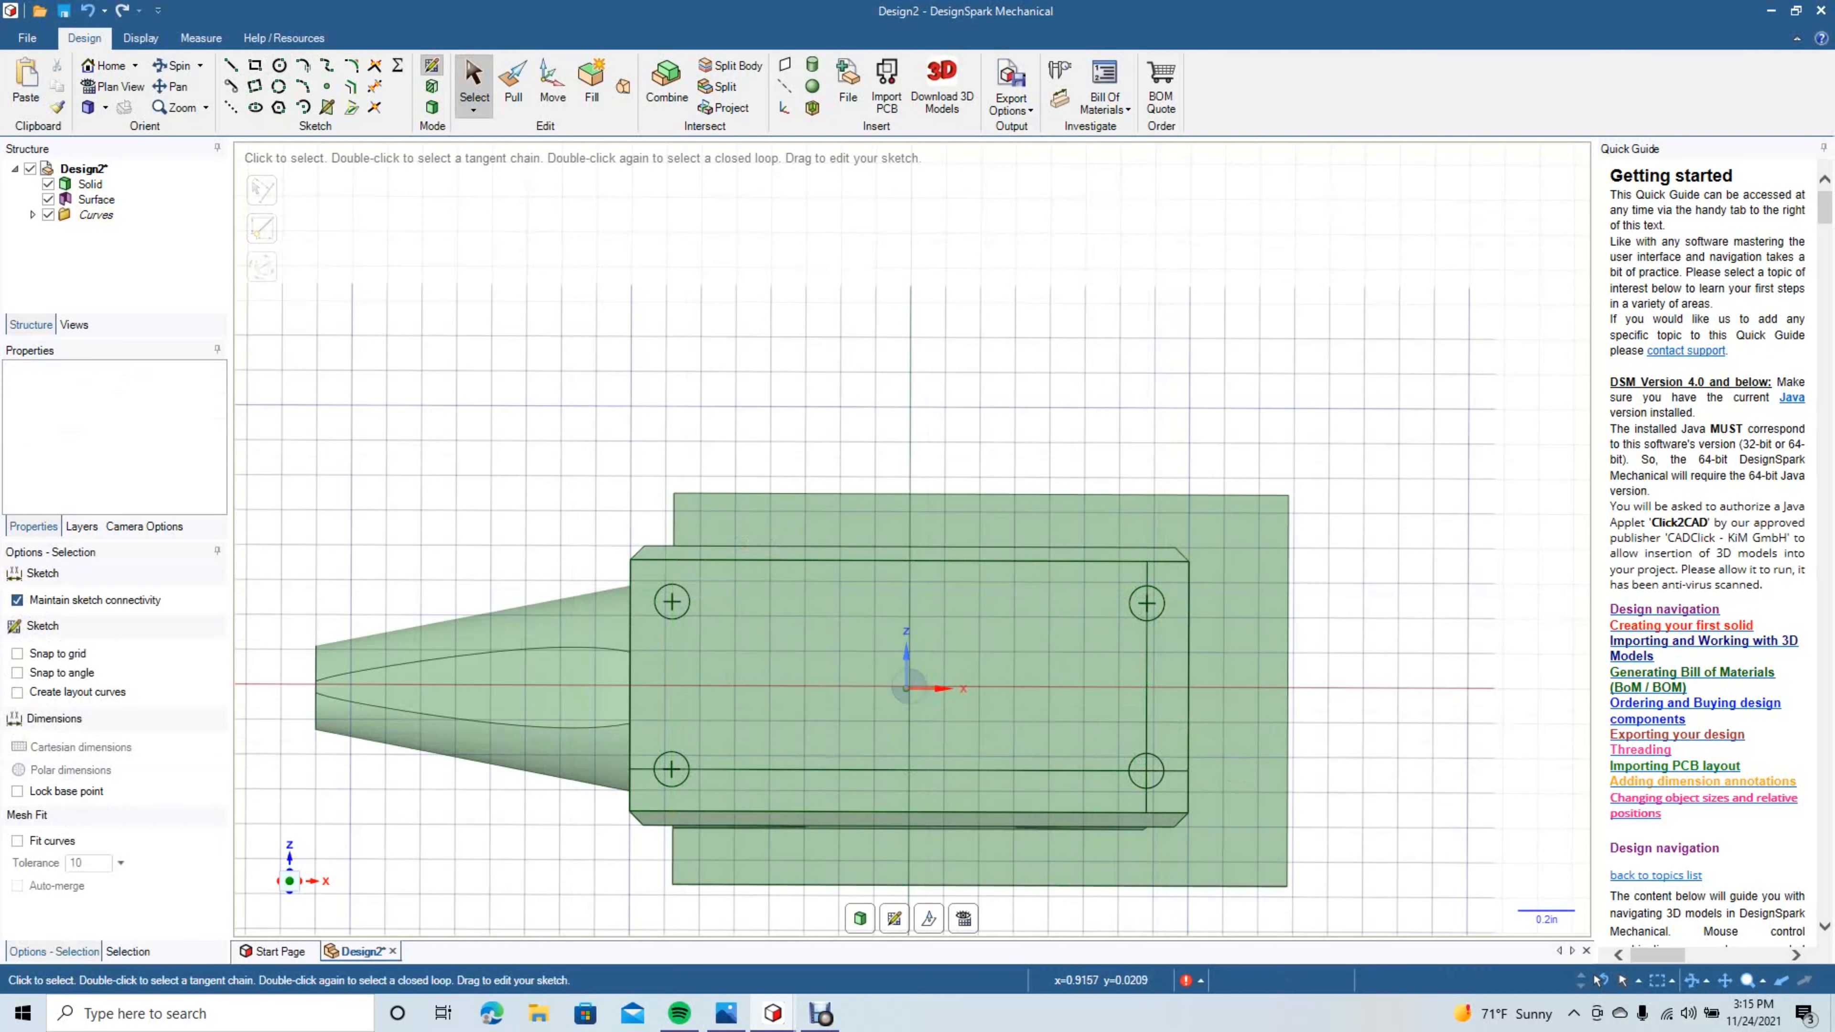
click(1147, 644)
key(Delete)
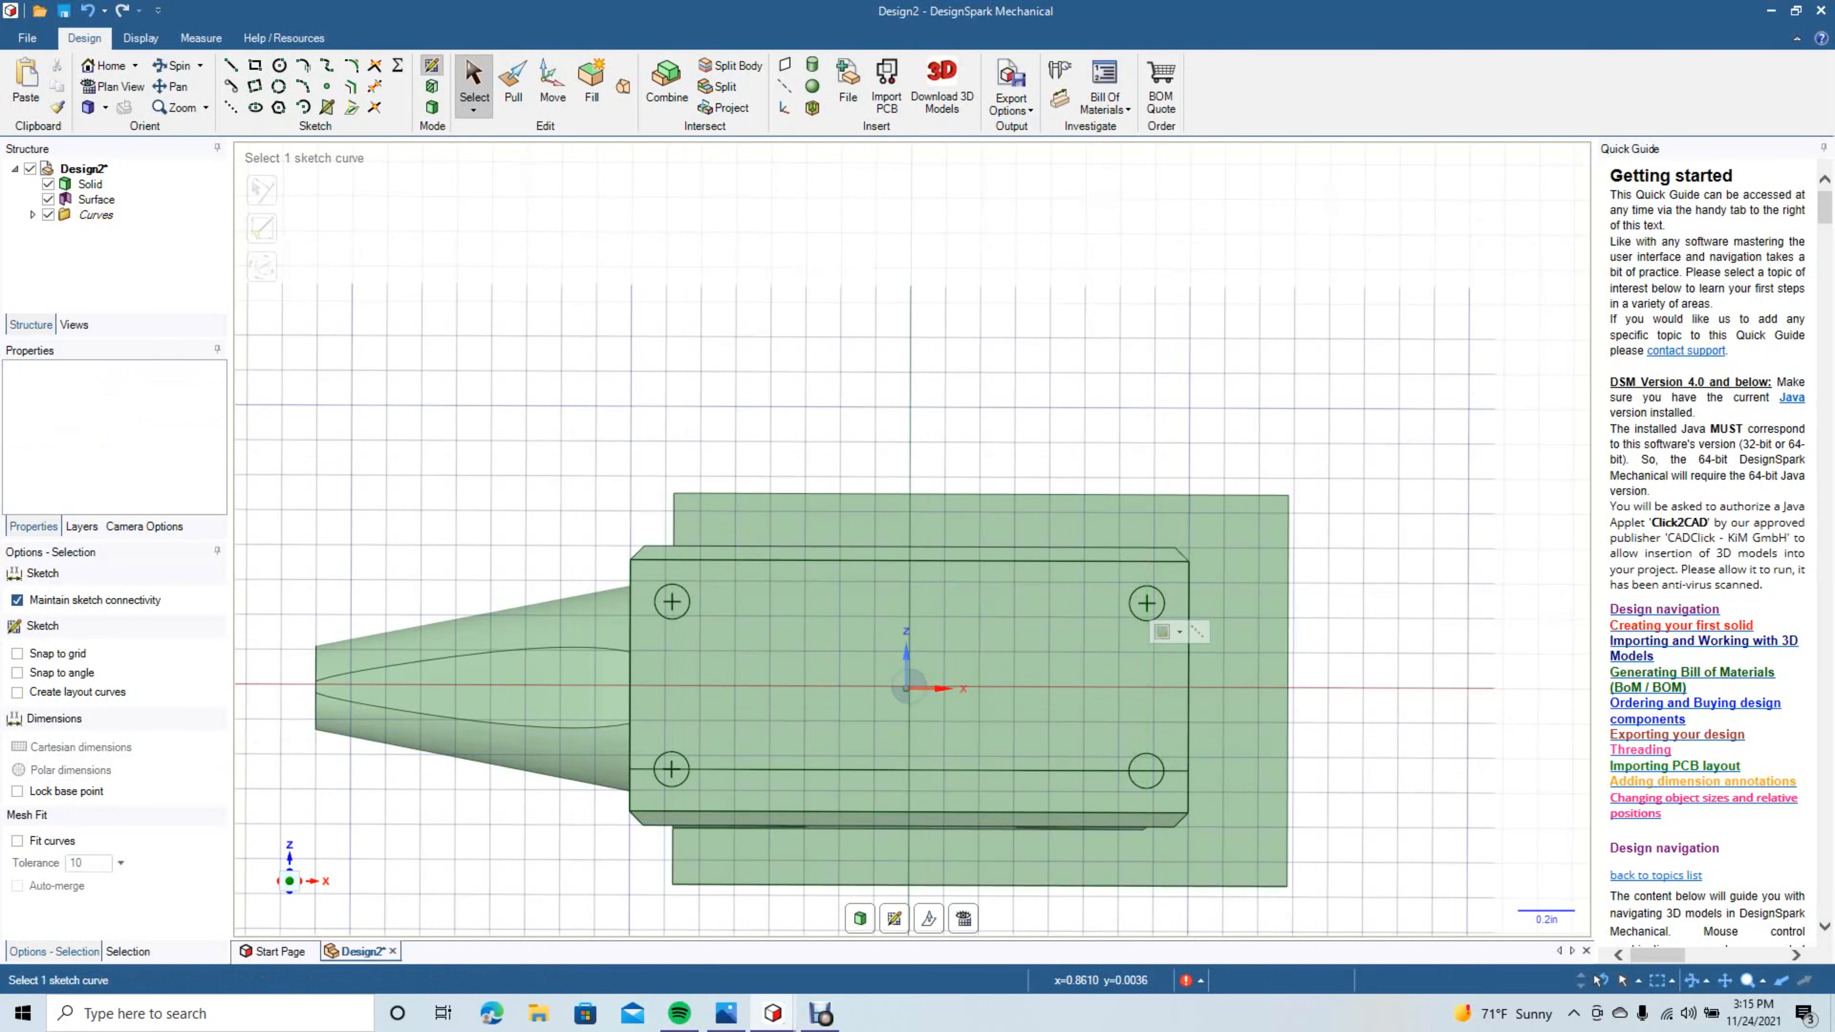
Delete the remaining long offset line running through the two lower circles on the base's underside.
click(172, 65)
drag(663, 206, 665, 244)
middle_drag(665, 244, 664, 245)
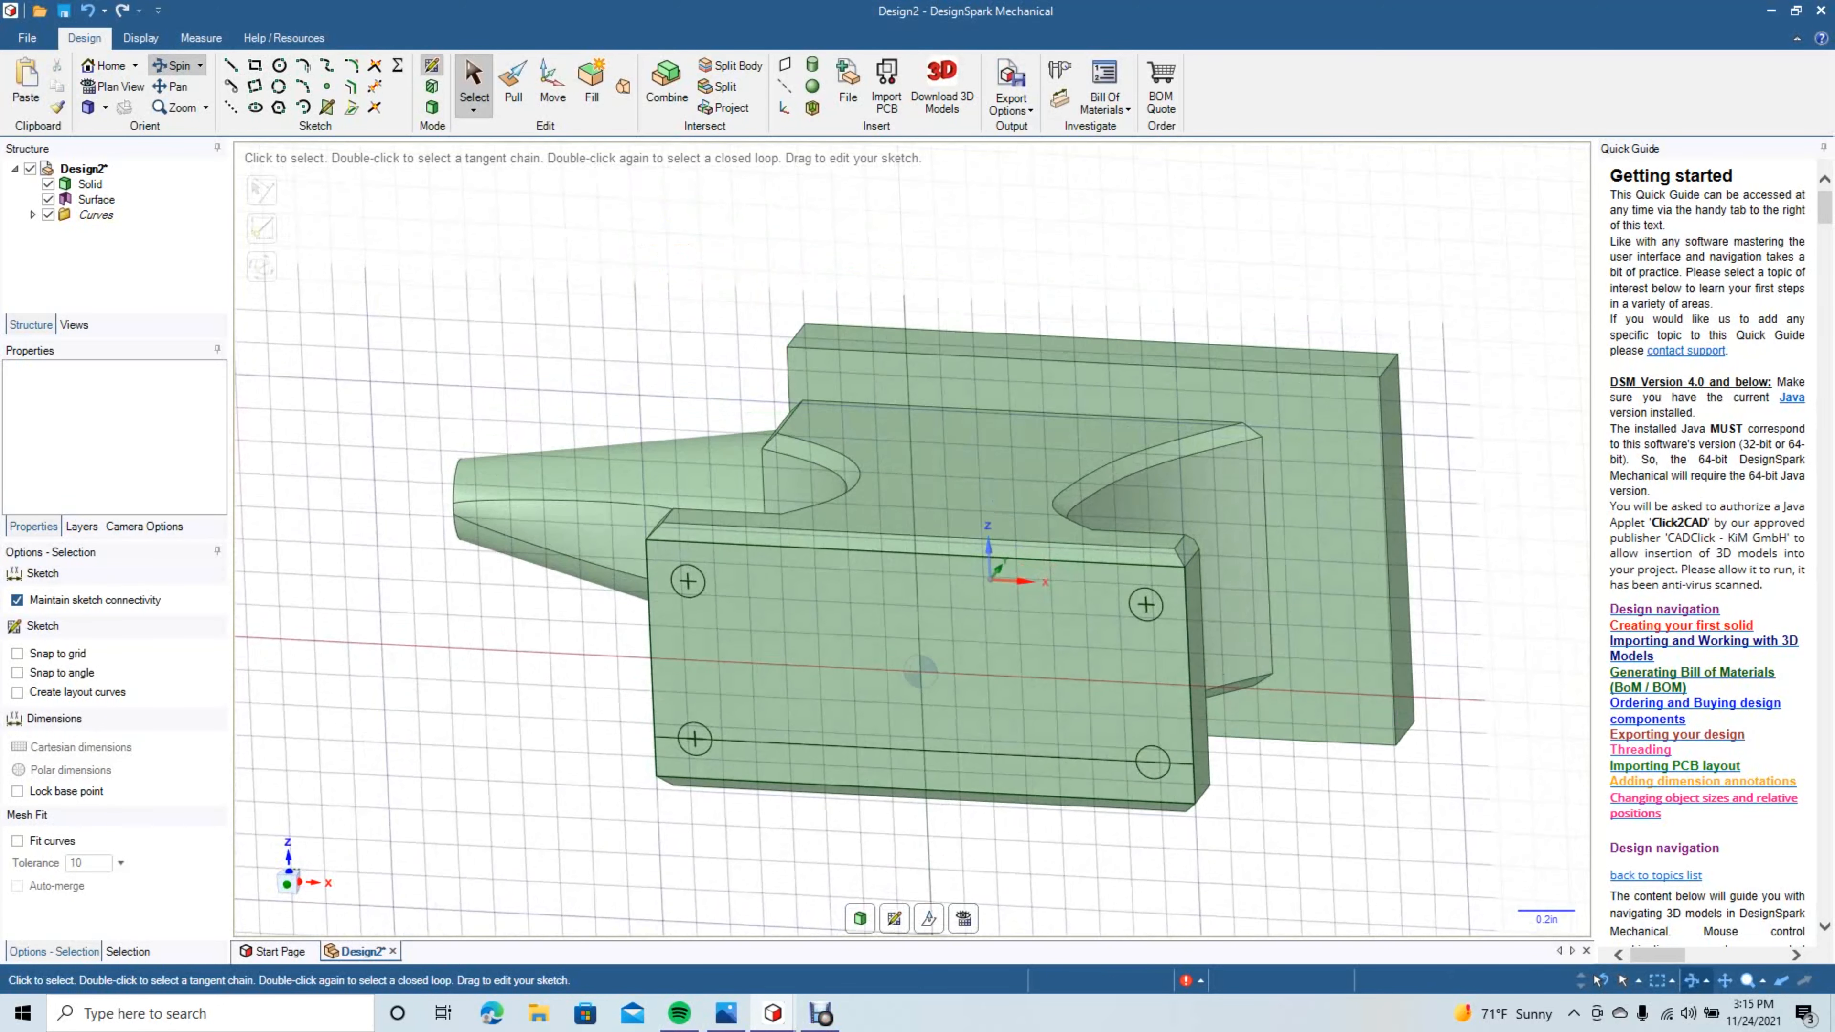
key(Escape)
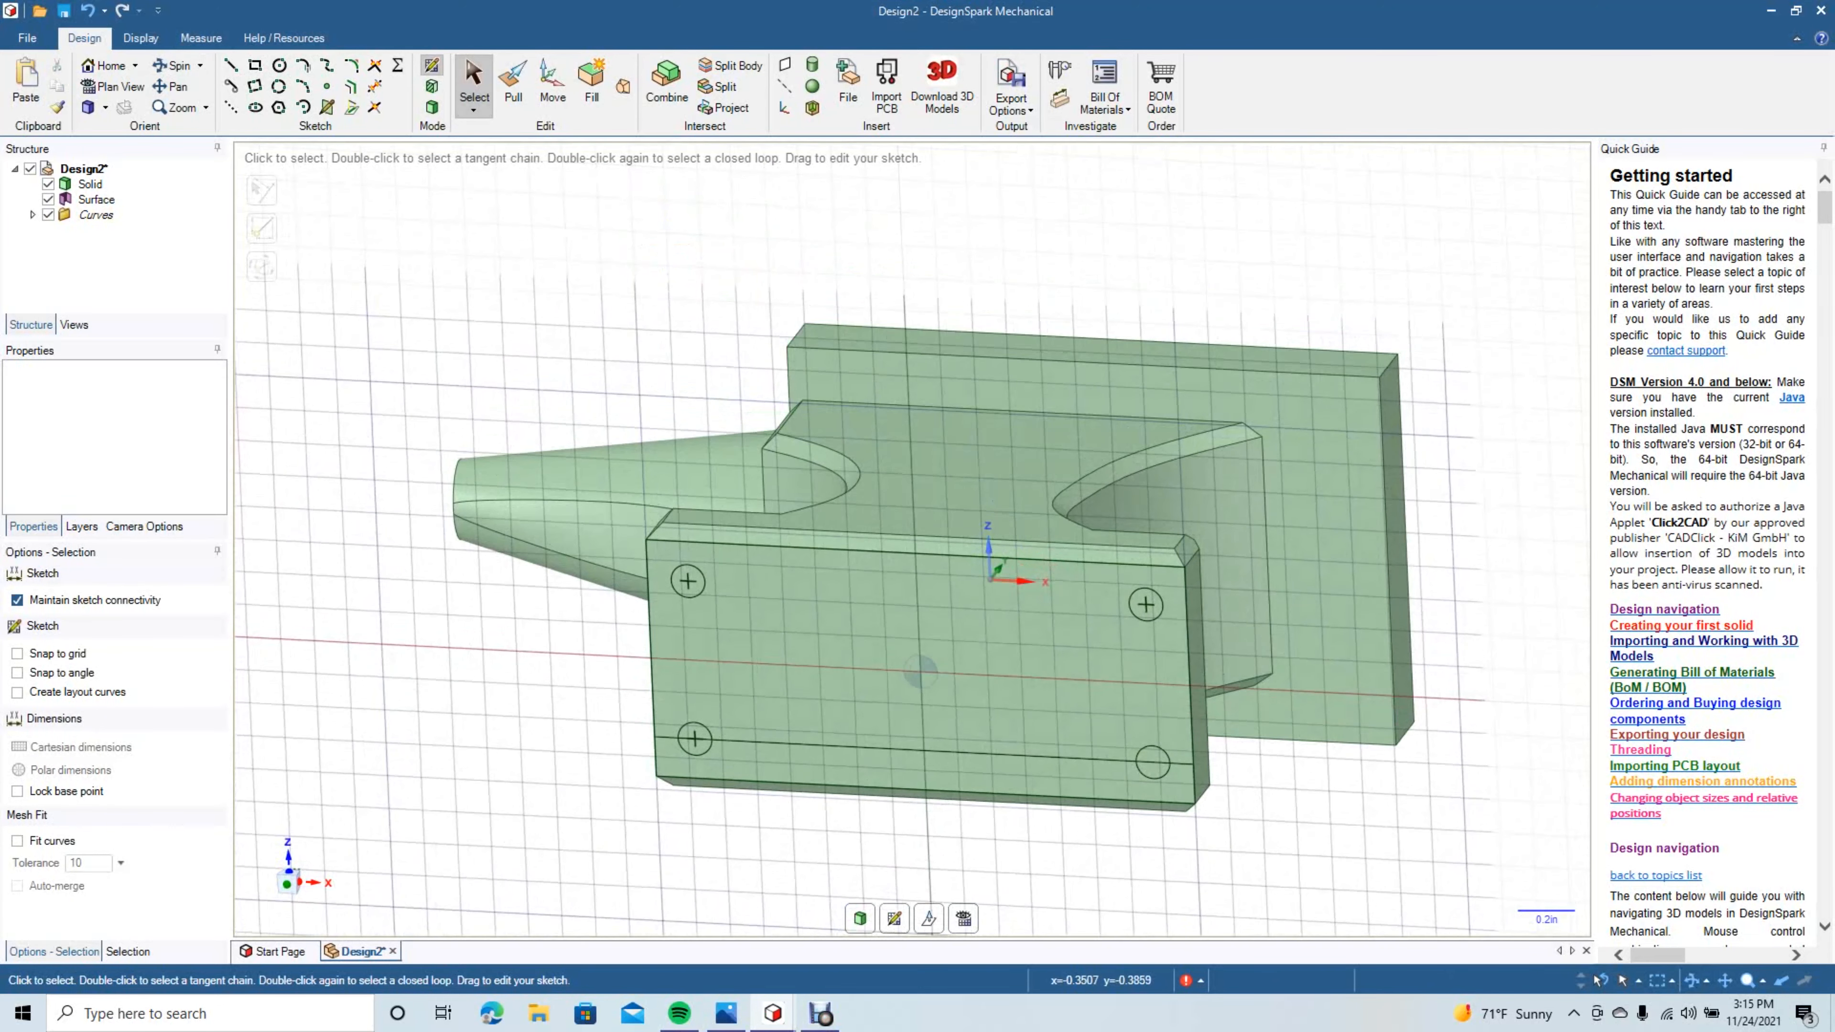
click(823, 745)
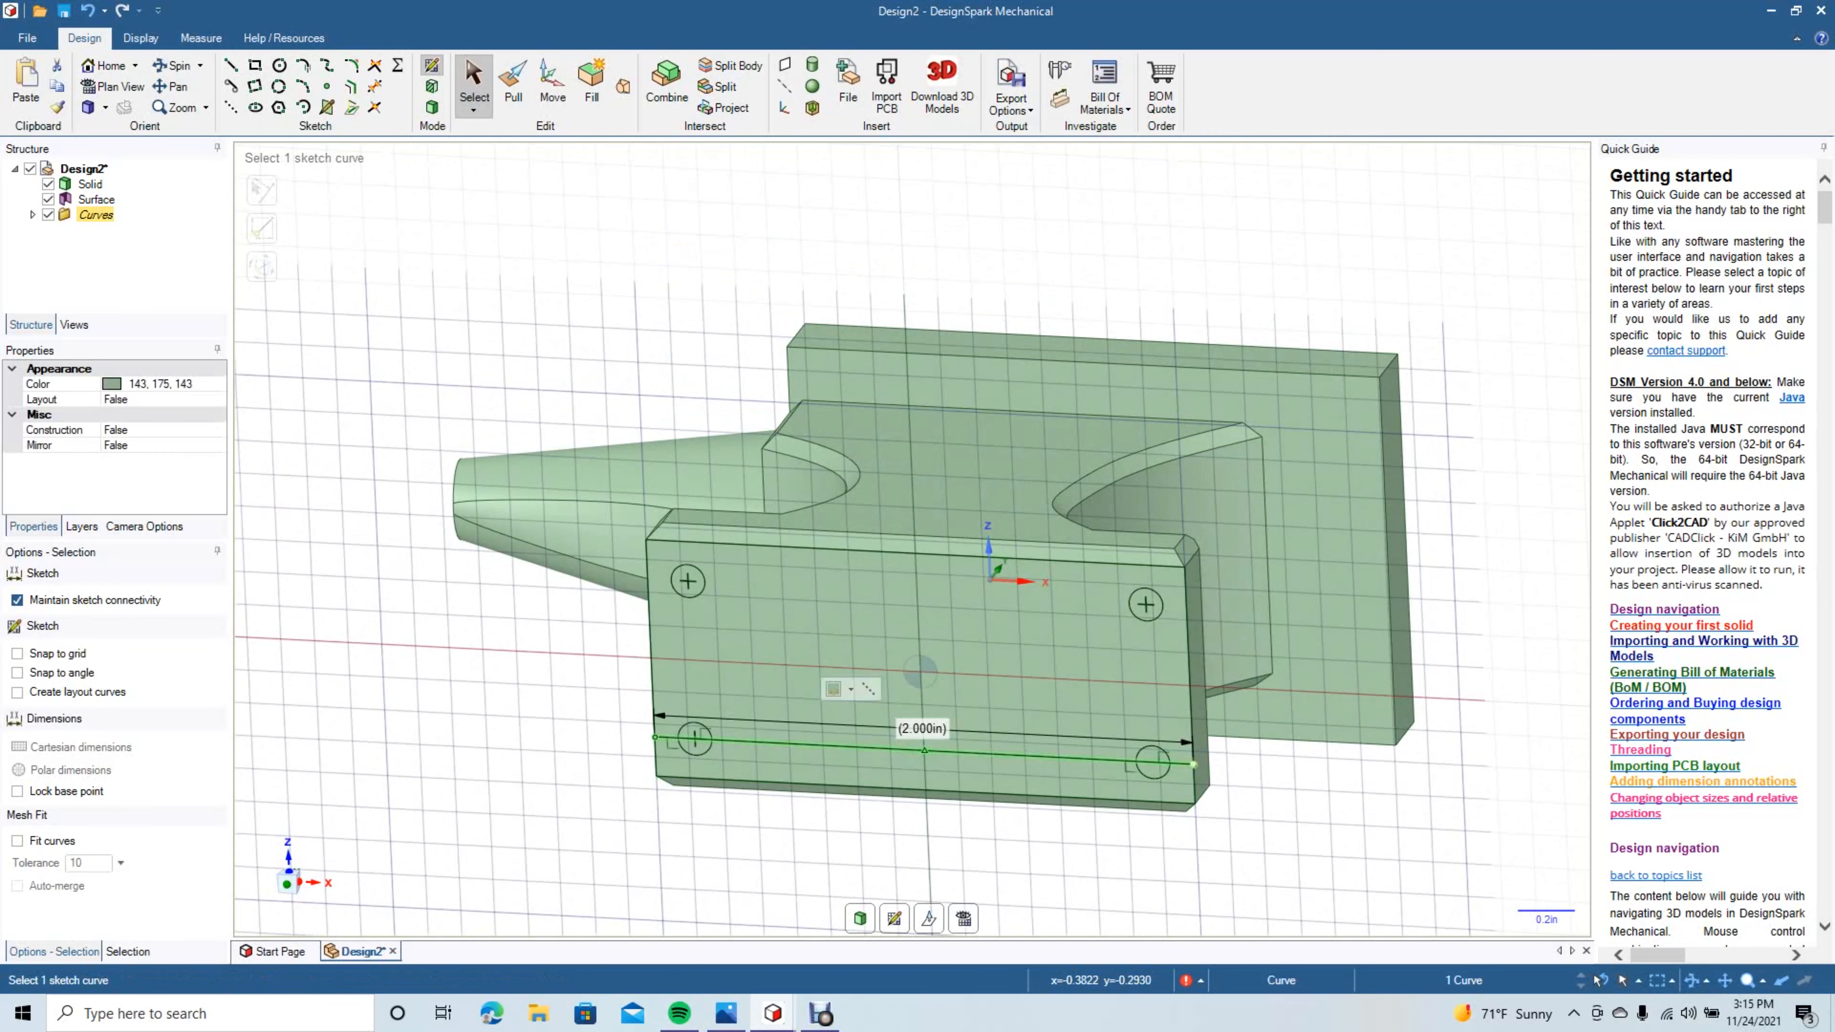
key(Escape)
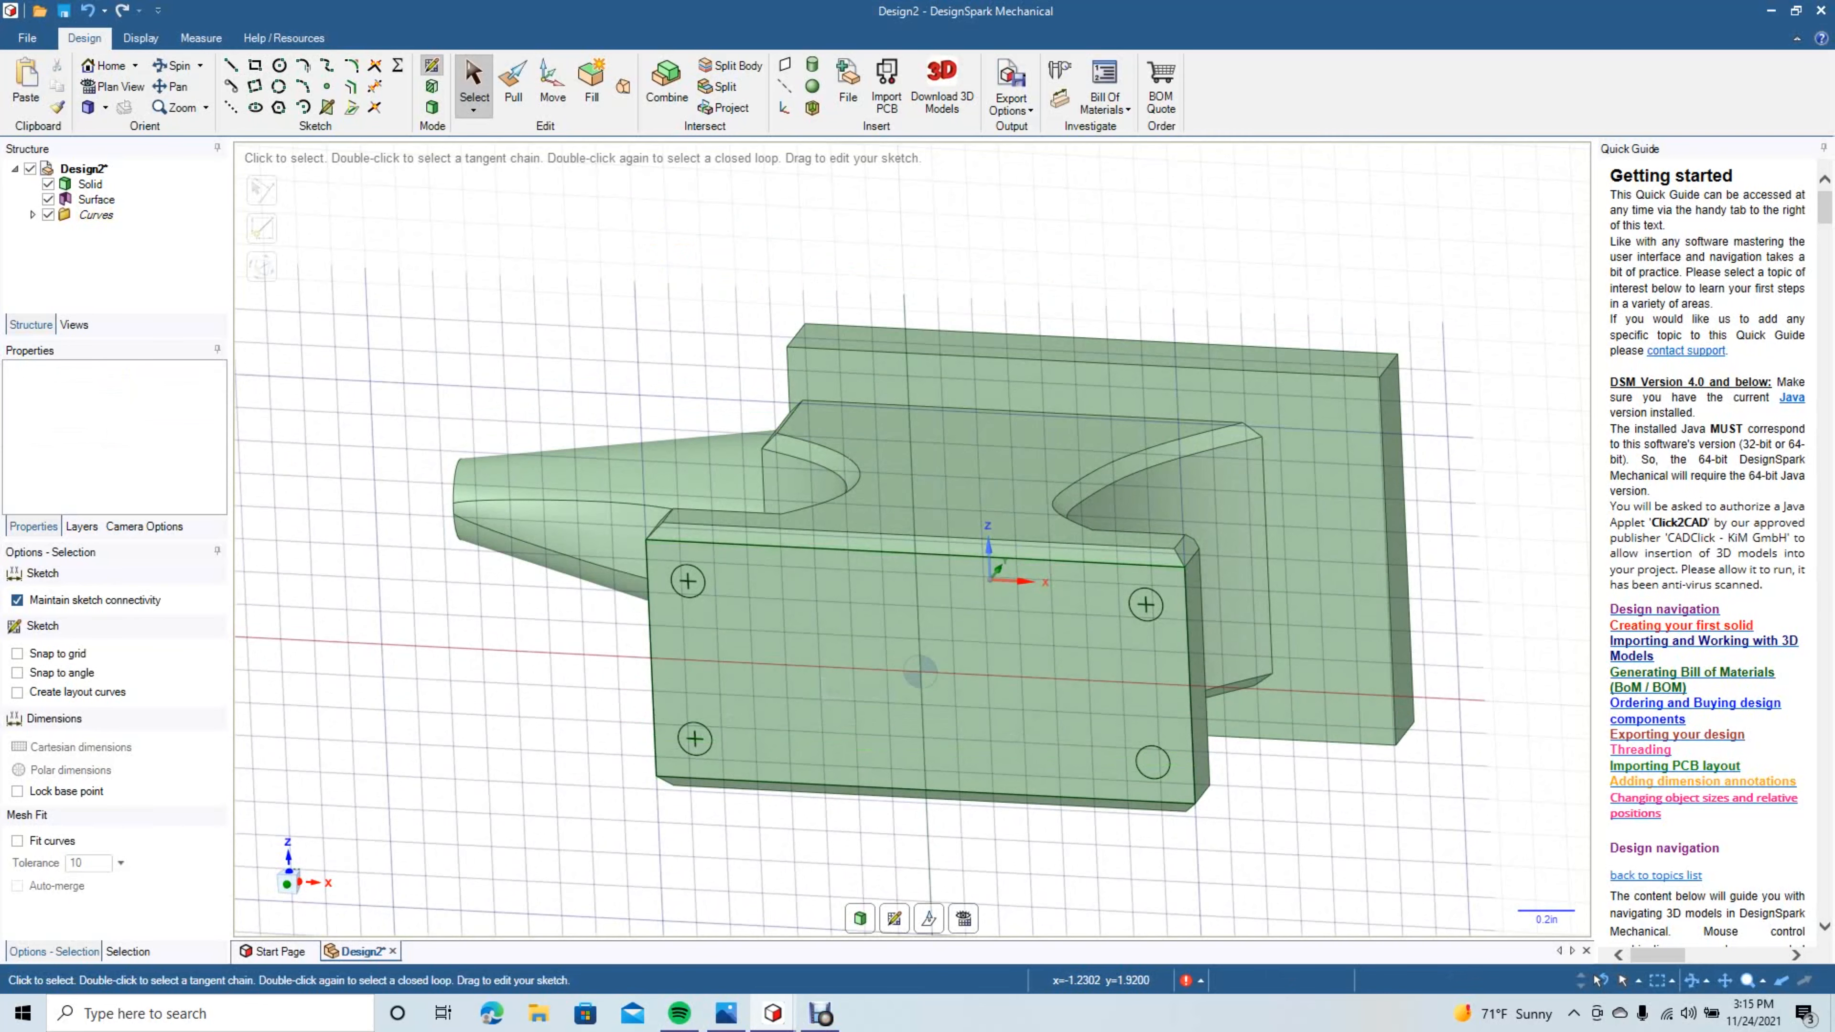
Pull the four circular faces on the underside together into the base to cut corner holes.
click(512, 79)
click(687, 582)
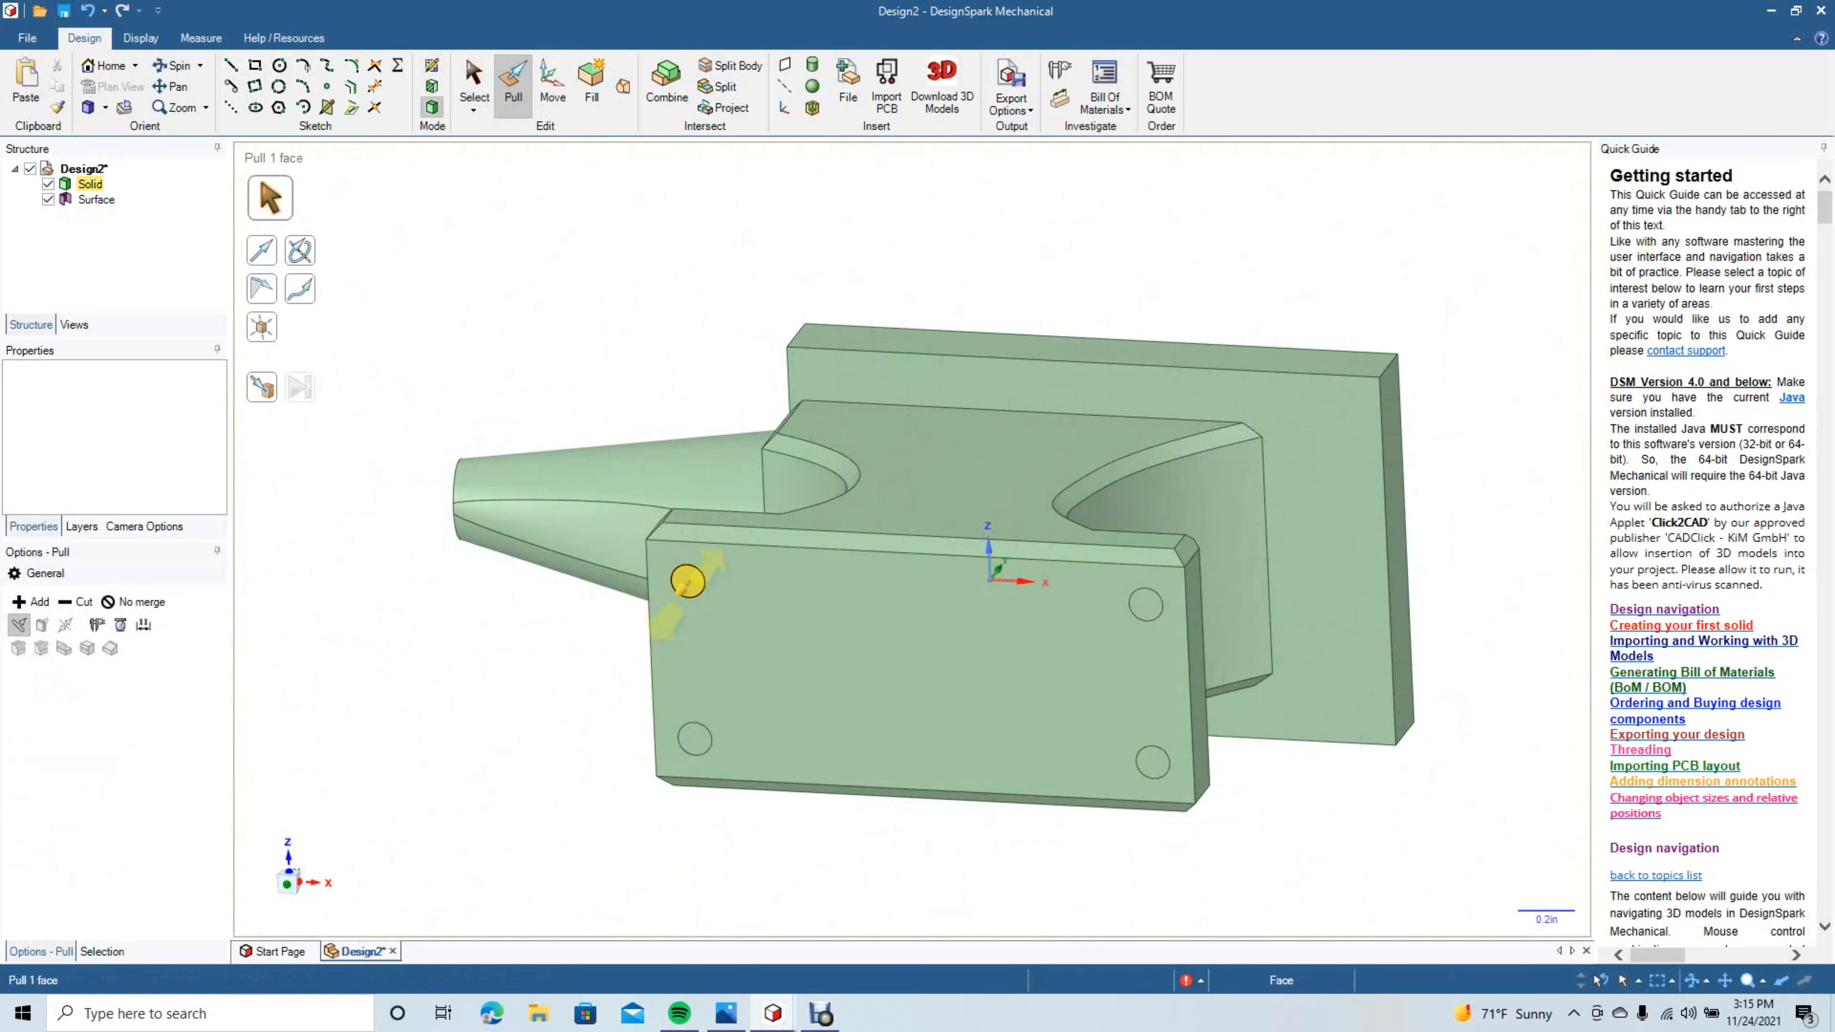
ctrl+click(695, 739)
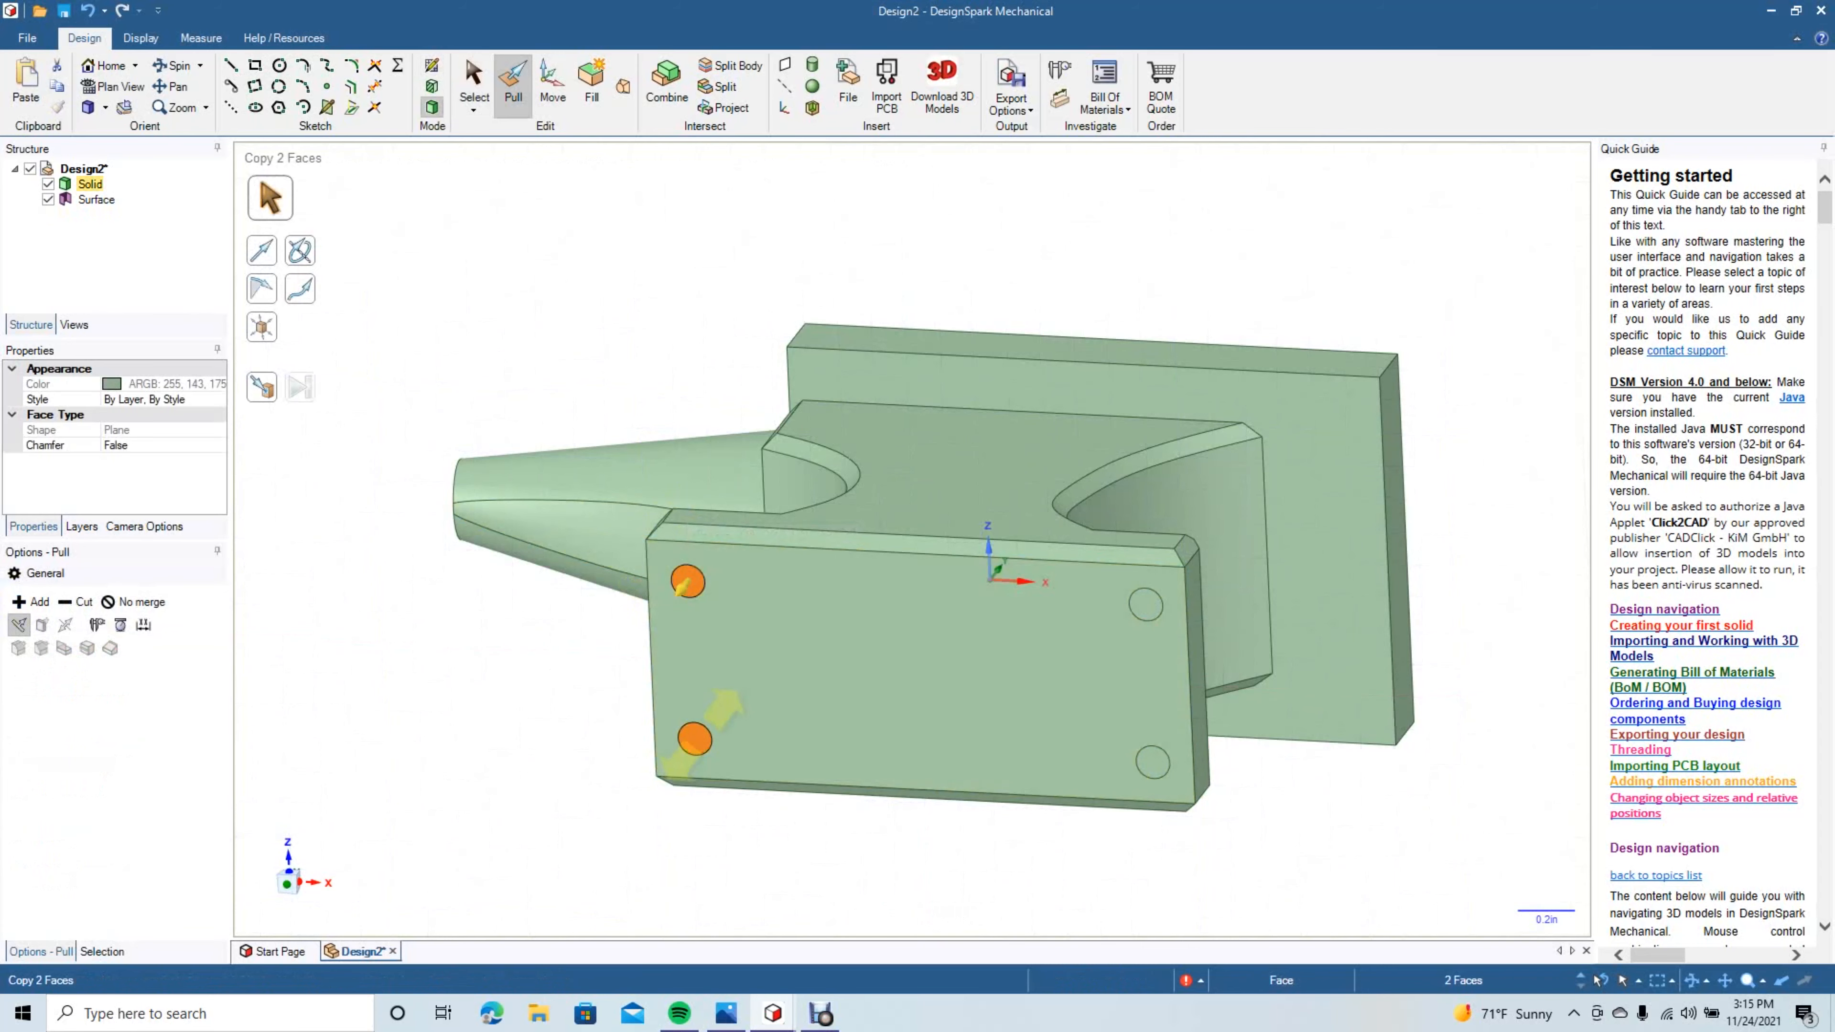
ctrl+click(1146, 605)
ctrl+click(1153, 763)
drag(687, 585, 733, 536)
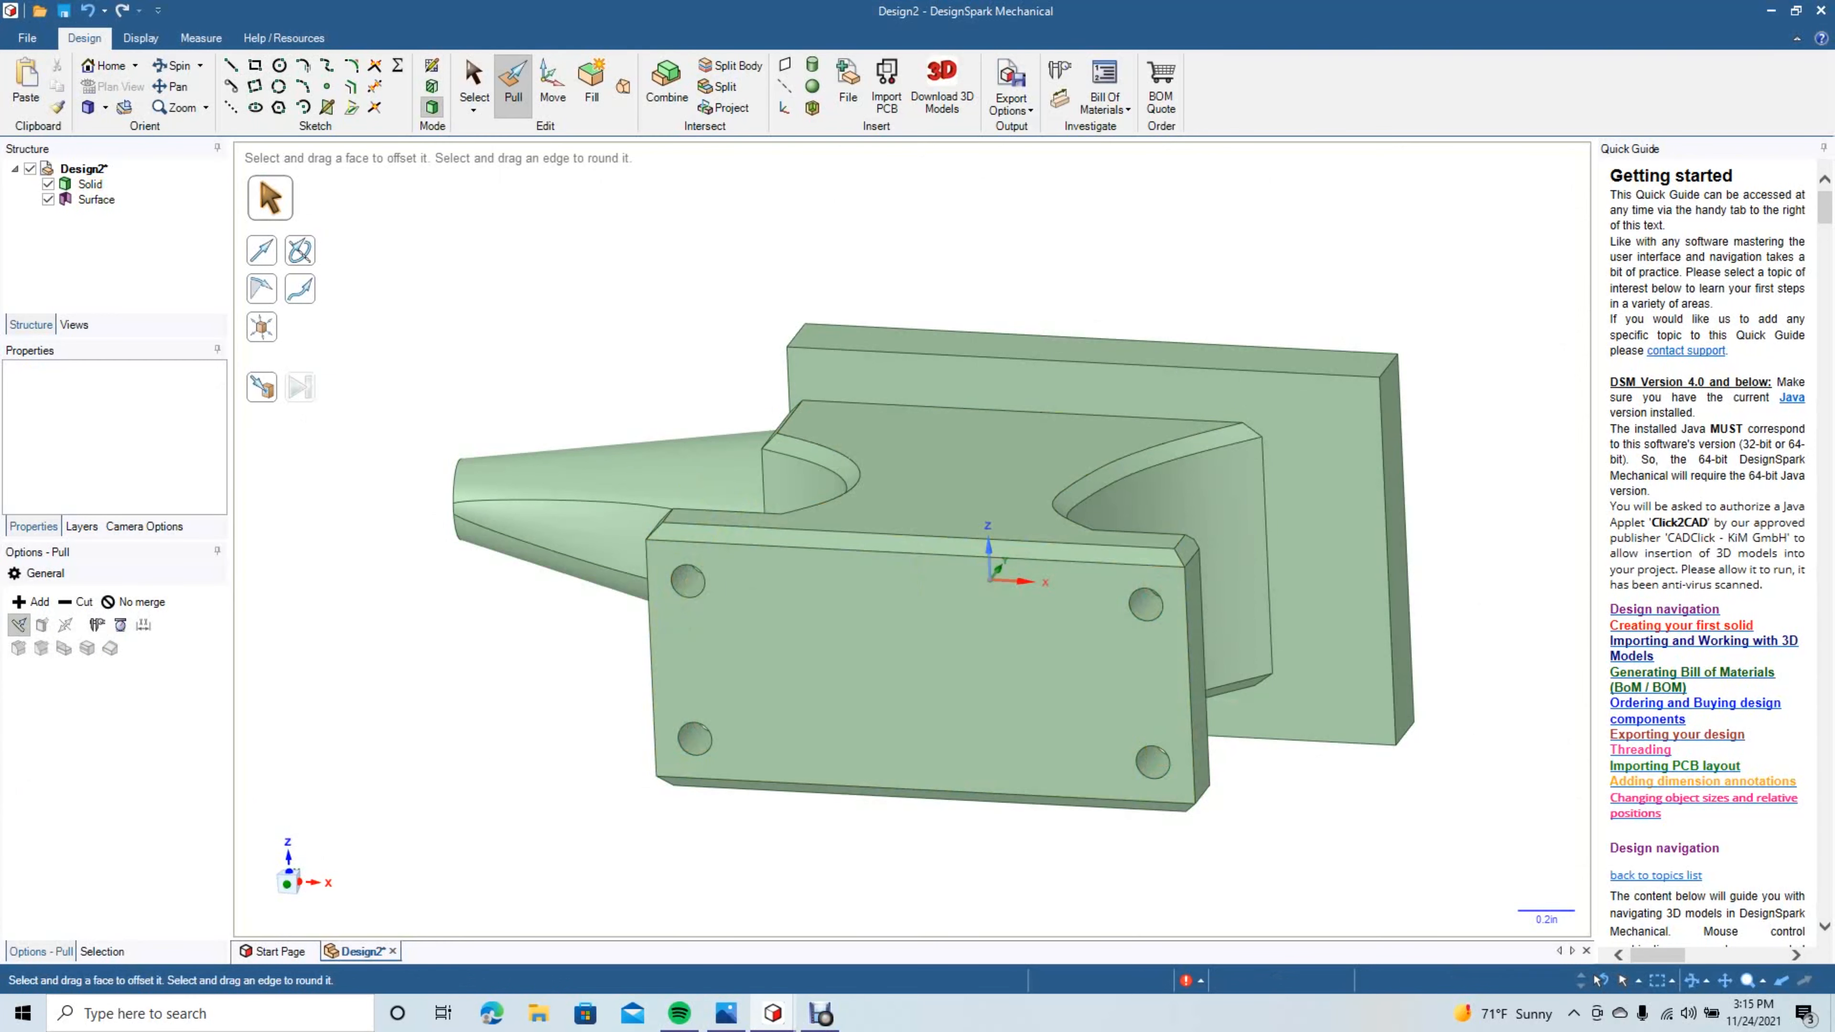
click(474, 79)
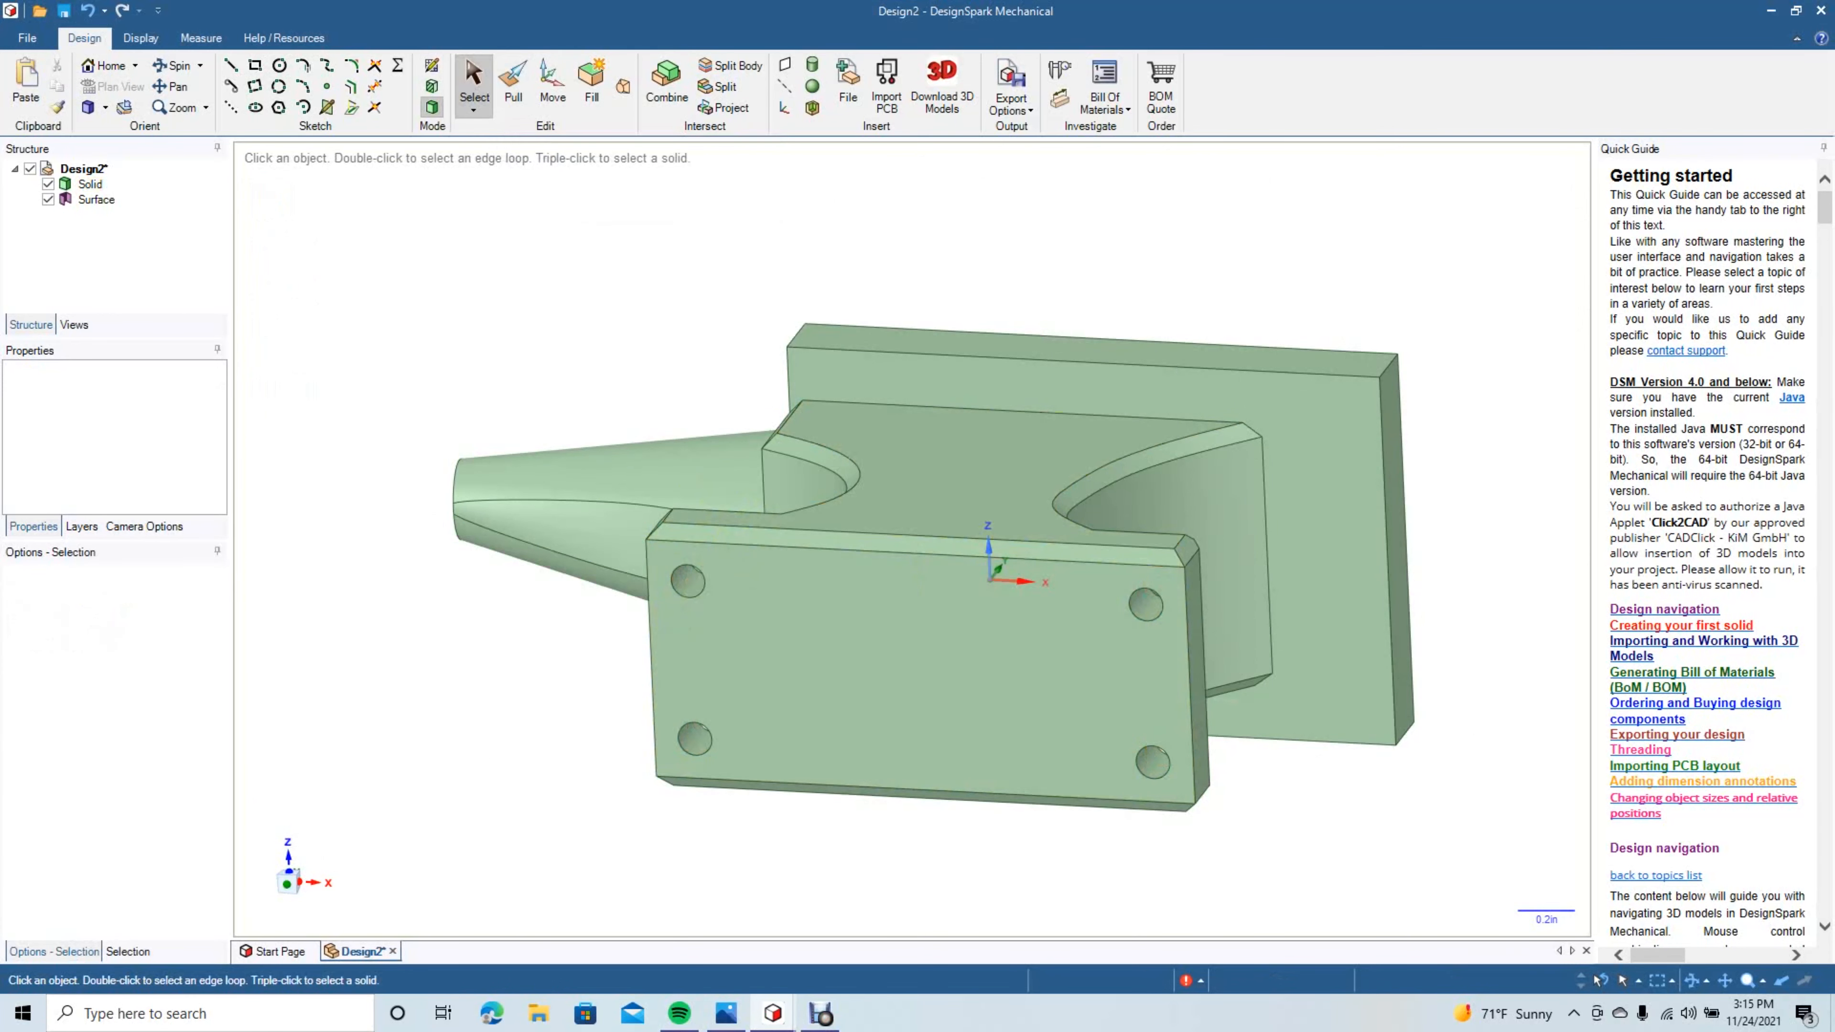
Round the lower edge at the heel end of the anvil's top slab to a radius of about 0.12 in.
click(172, 65)
drag(878, 582, 878, 589)
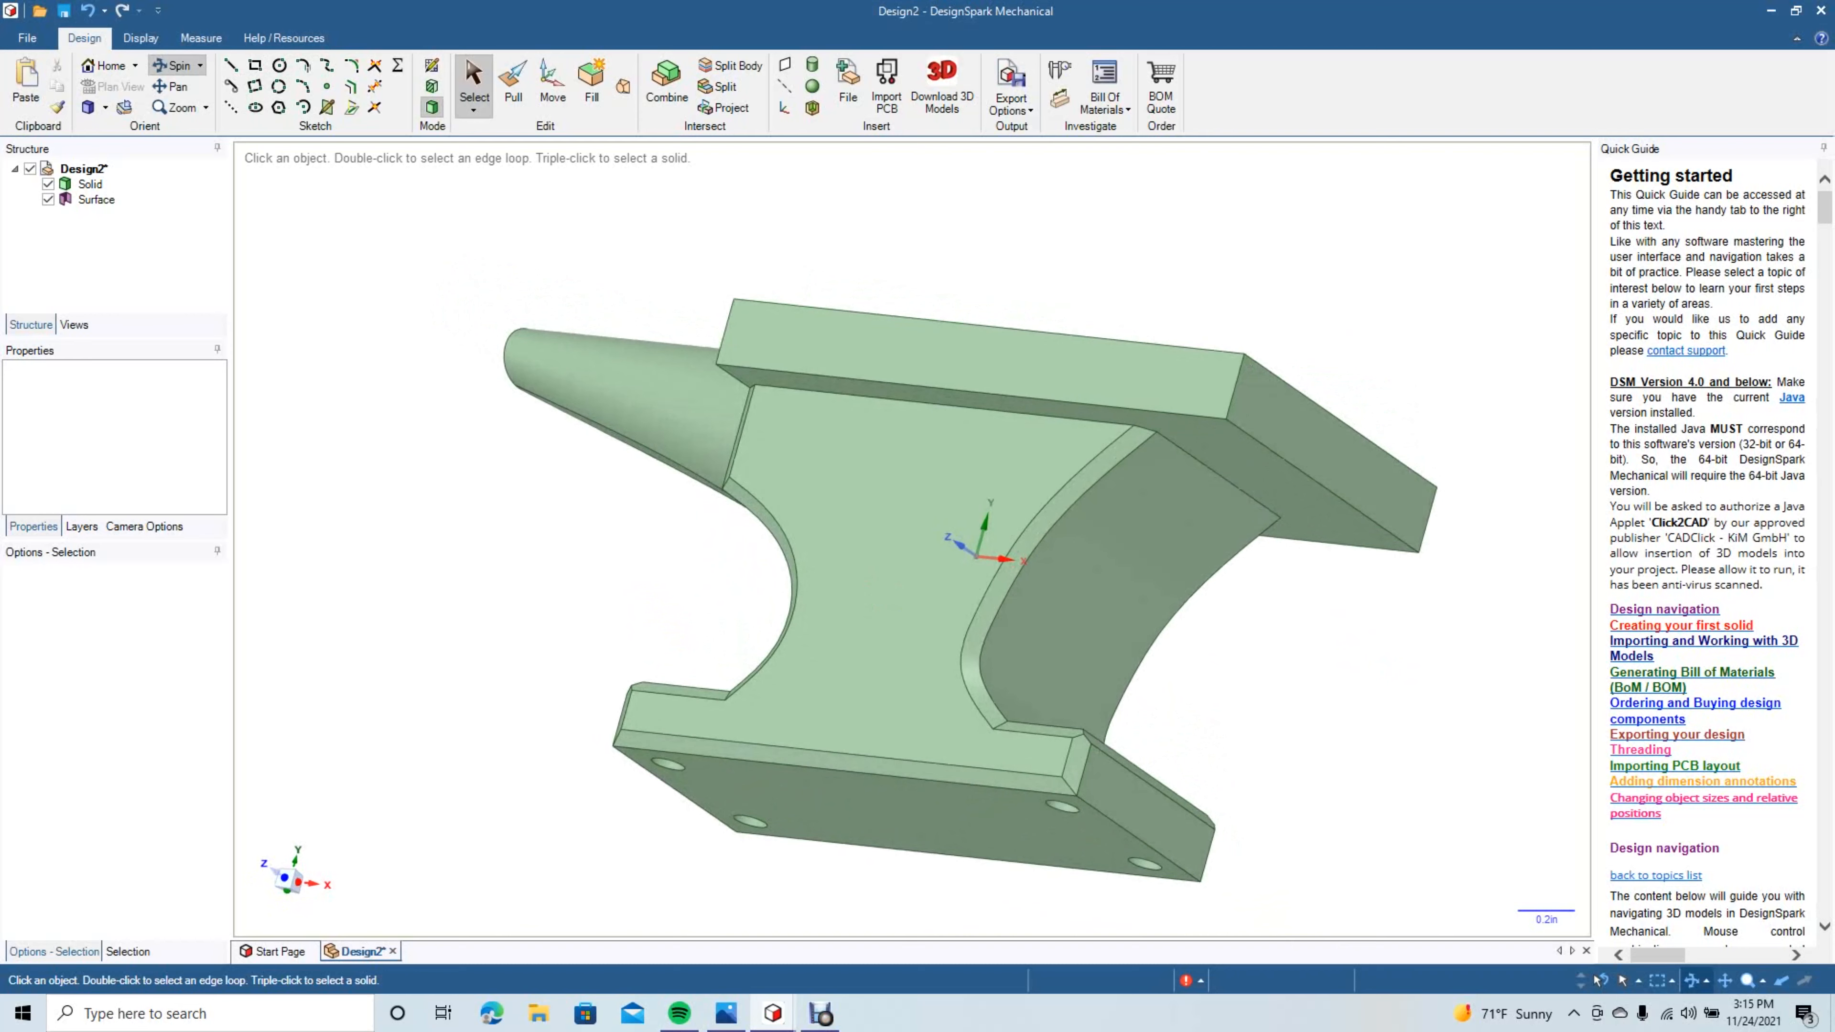
click(513, 85)
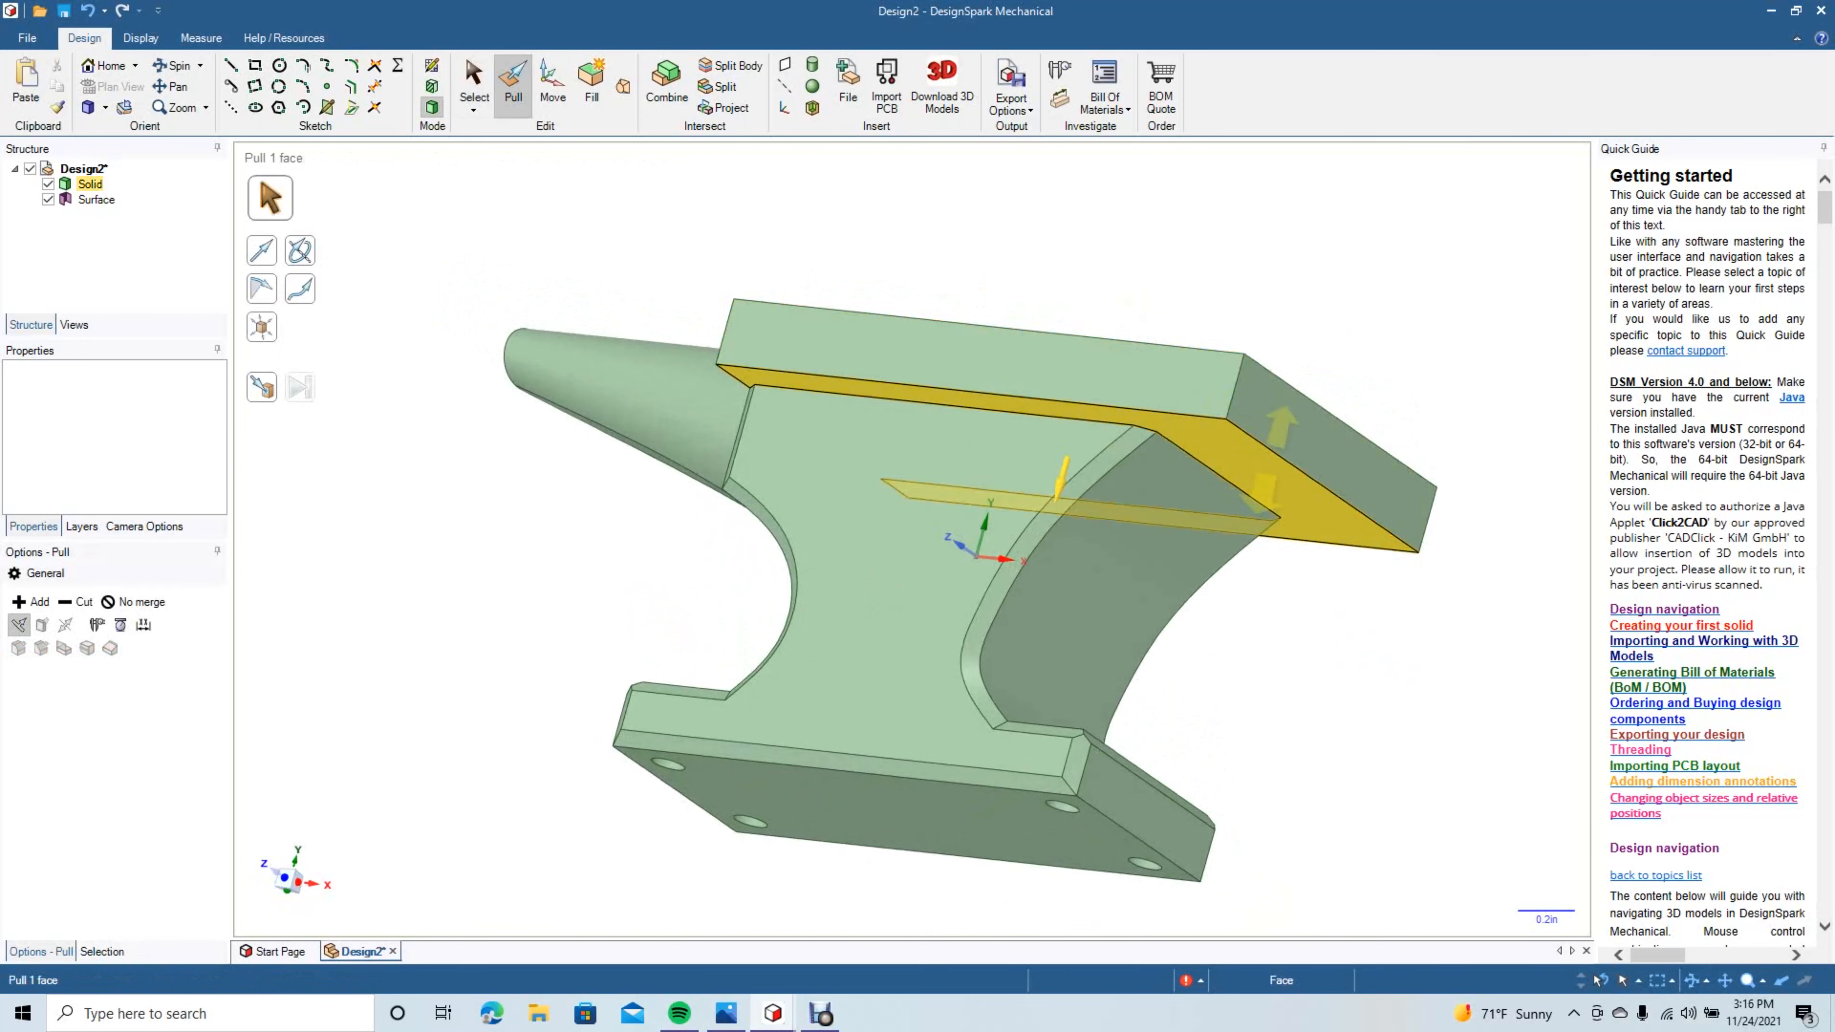
drag(1332, 503, 1319, 482)
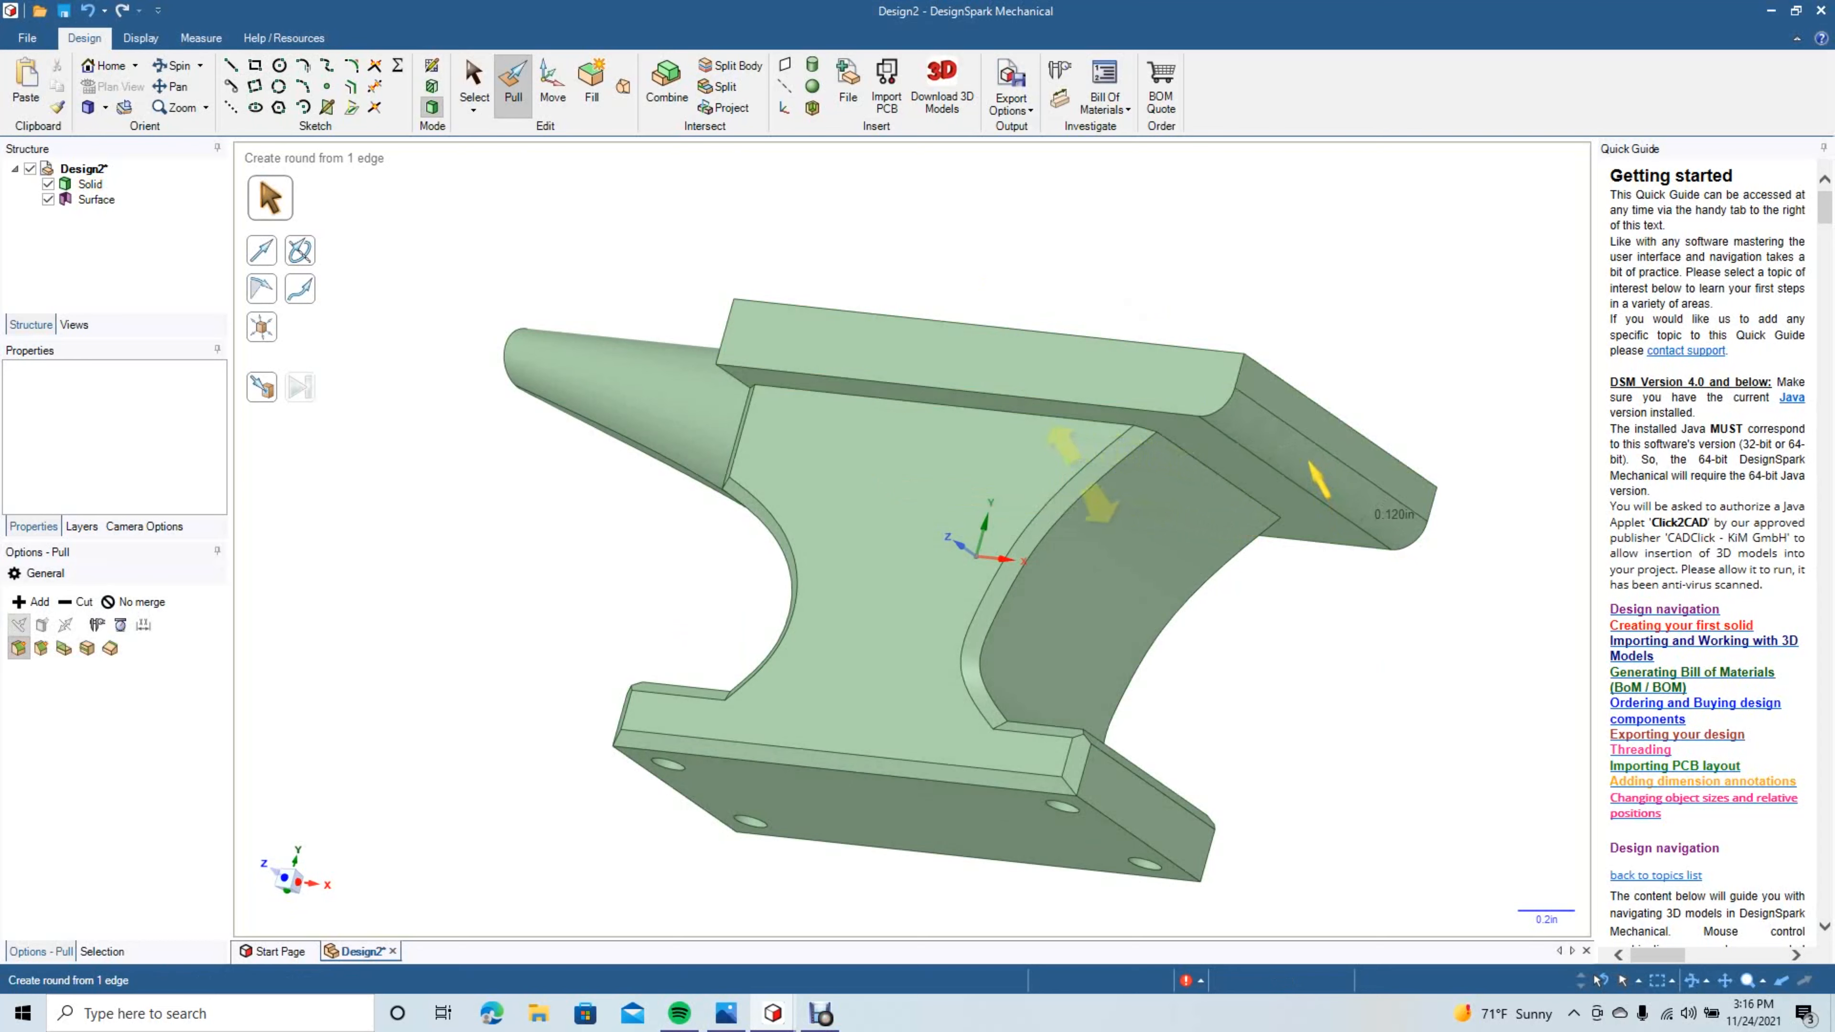
click(878, 571)
key(Escape)
click(474, 81)
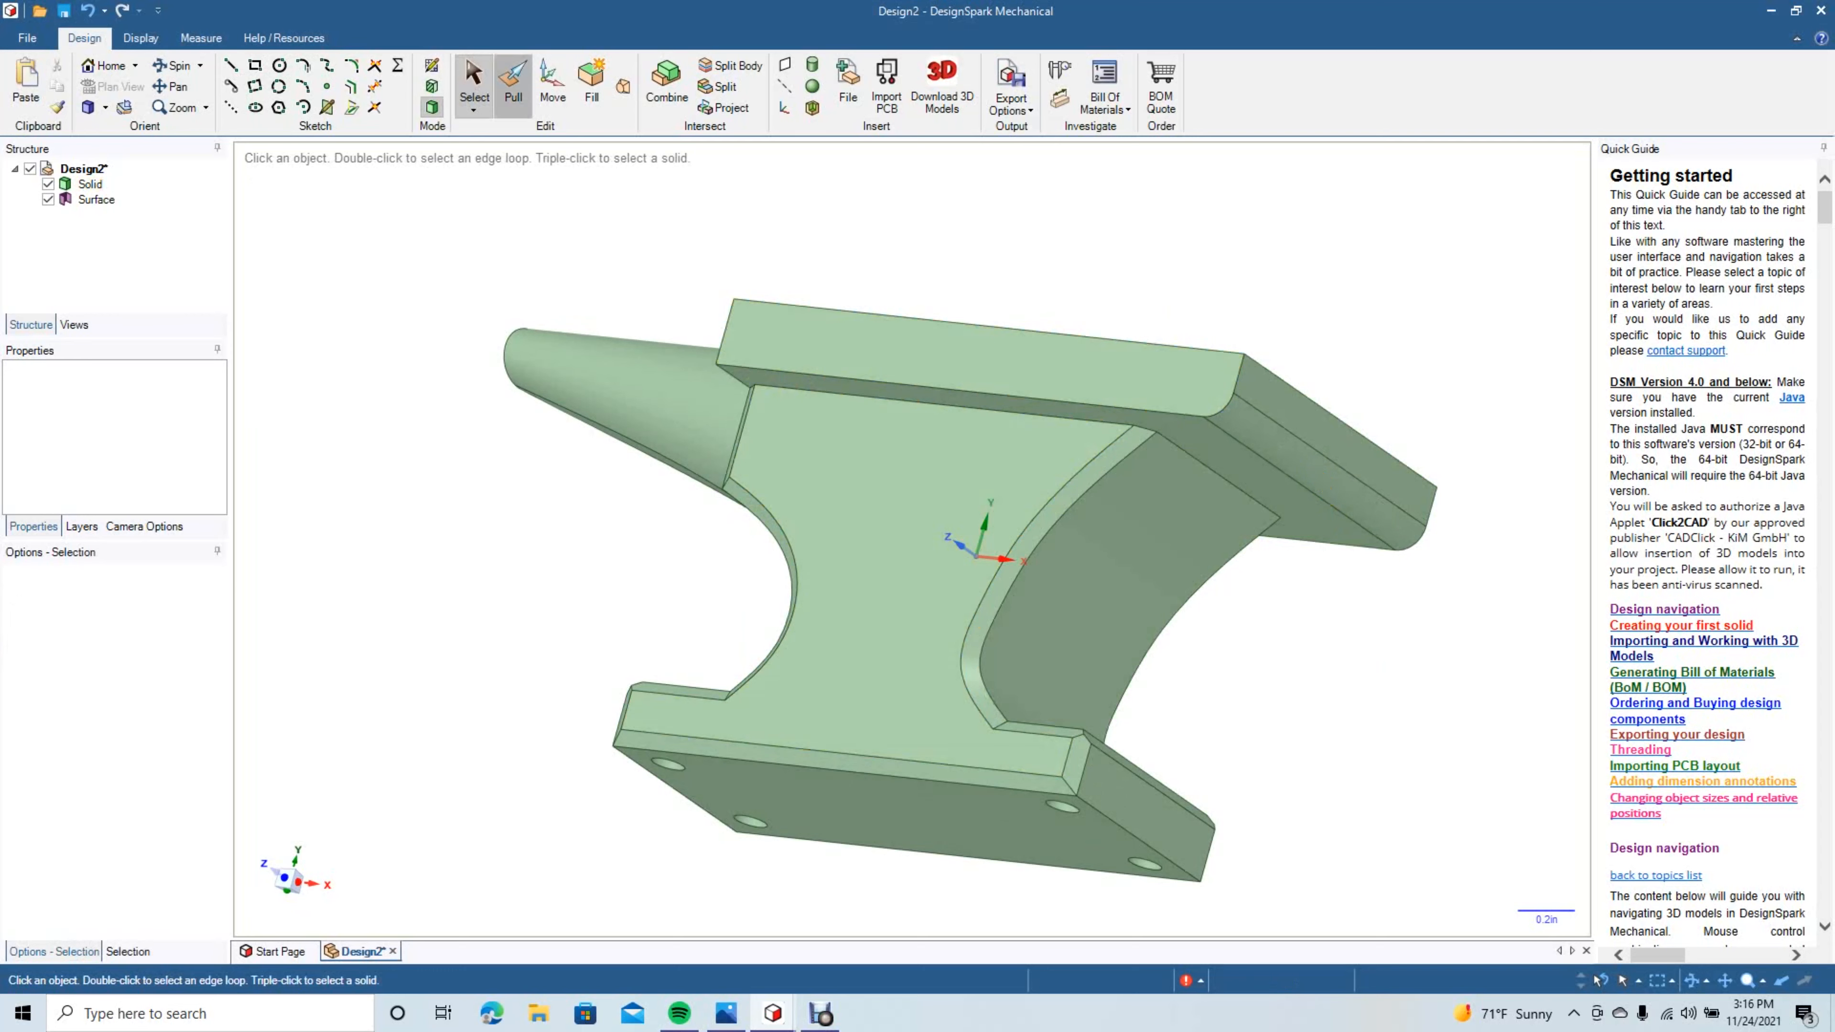
Round the lower long edge on the front side of the top slab to a 0.1 in radius.
click(513, 80)
click(940, 388)
drag(939, 401, 962, 389)
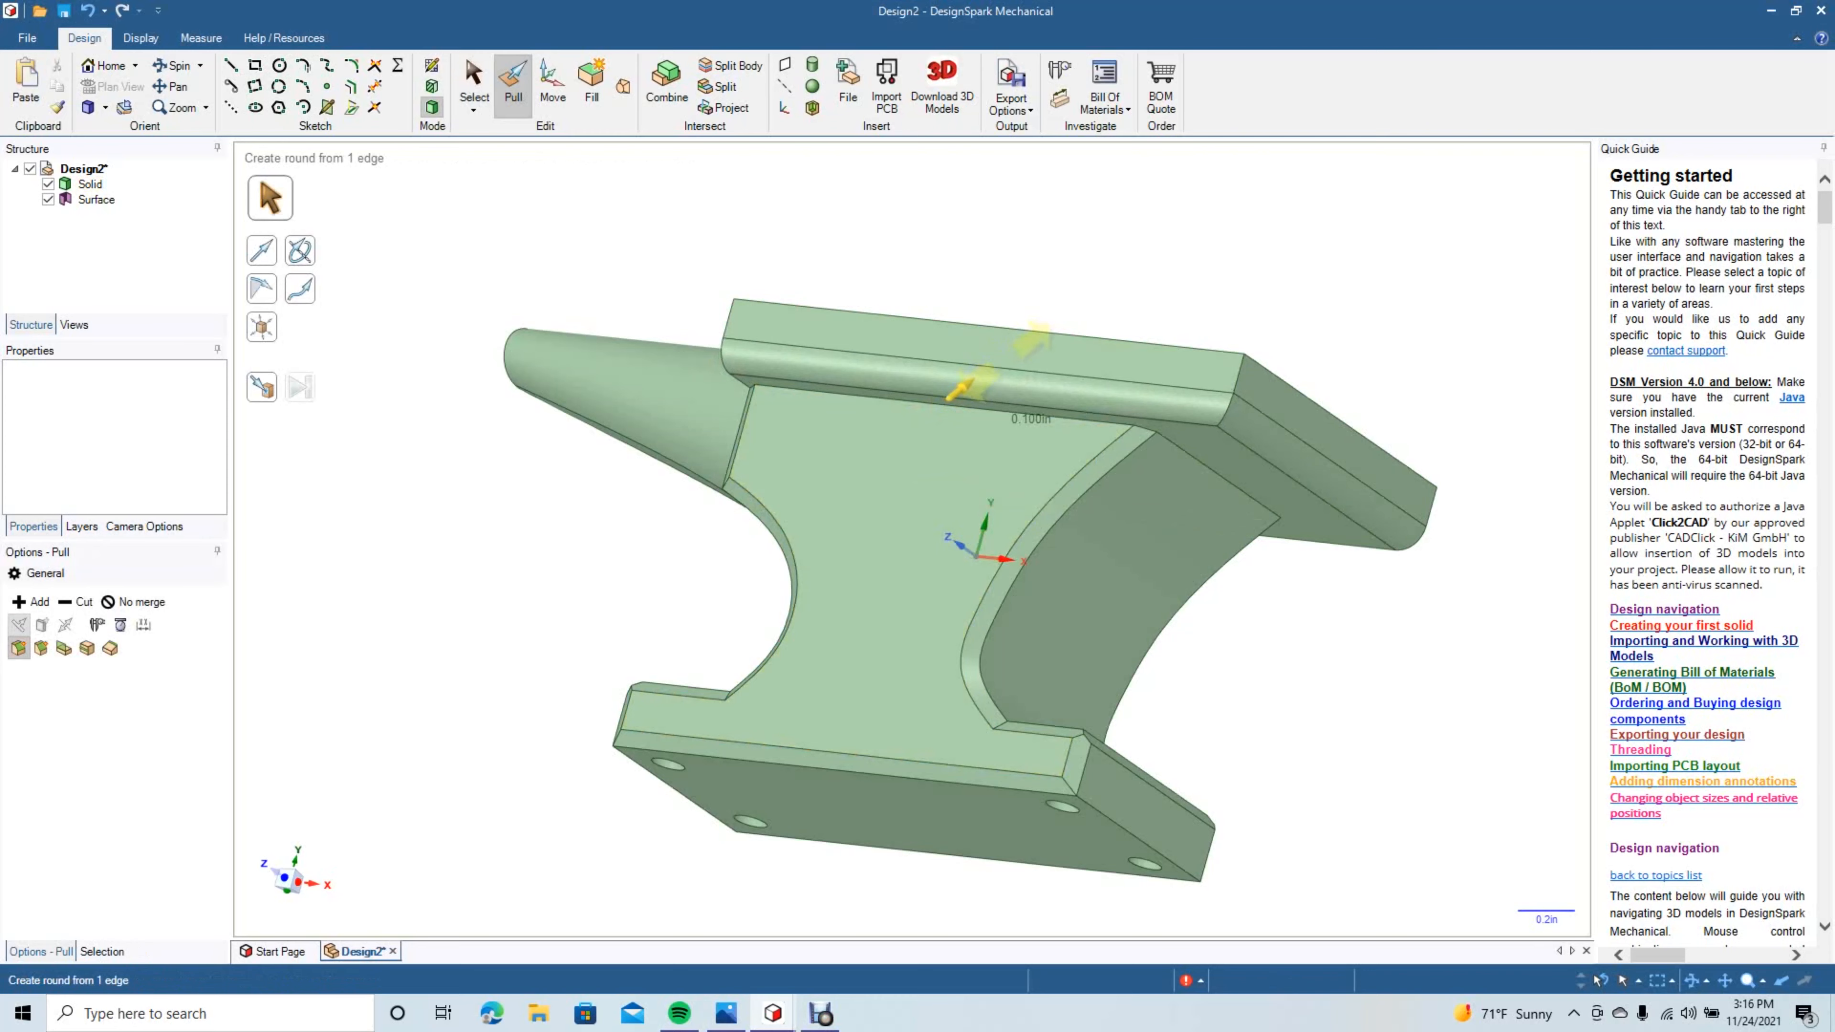
click(473, 82)
Try to offset the horn's tapered side face with the Pull tool.
click(584, 360)
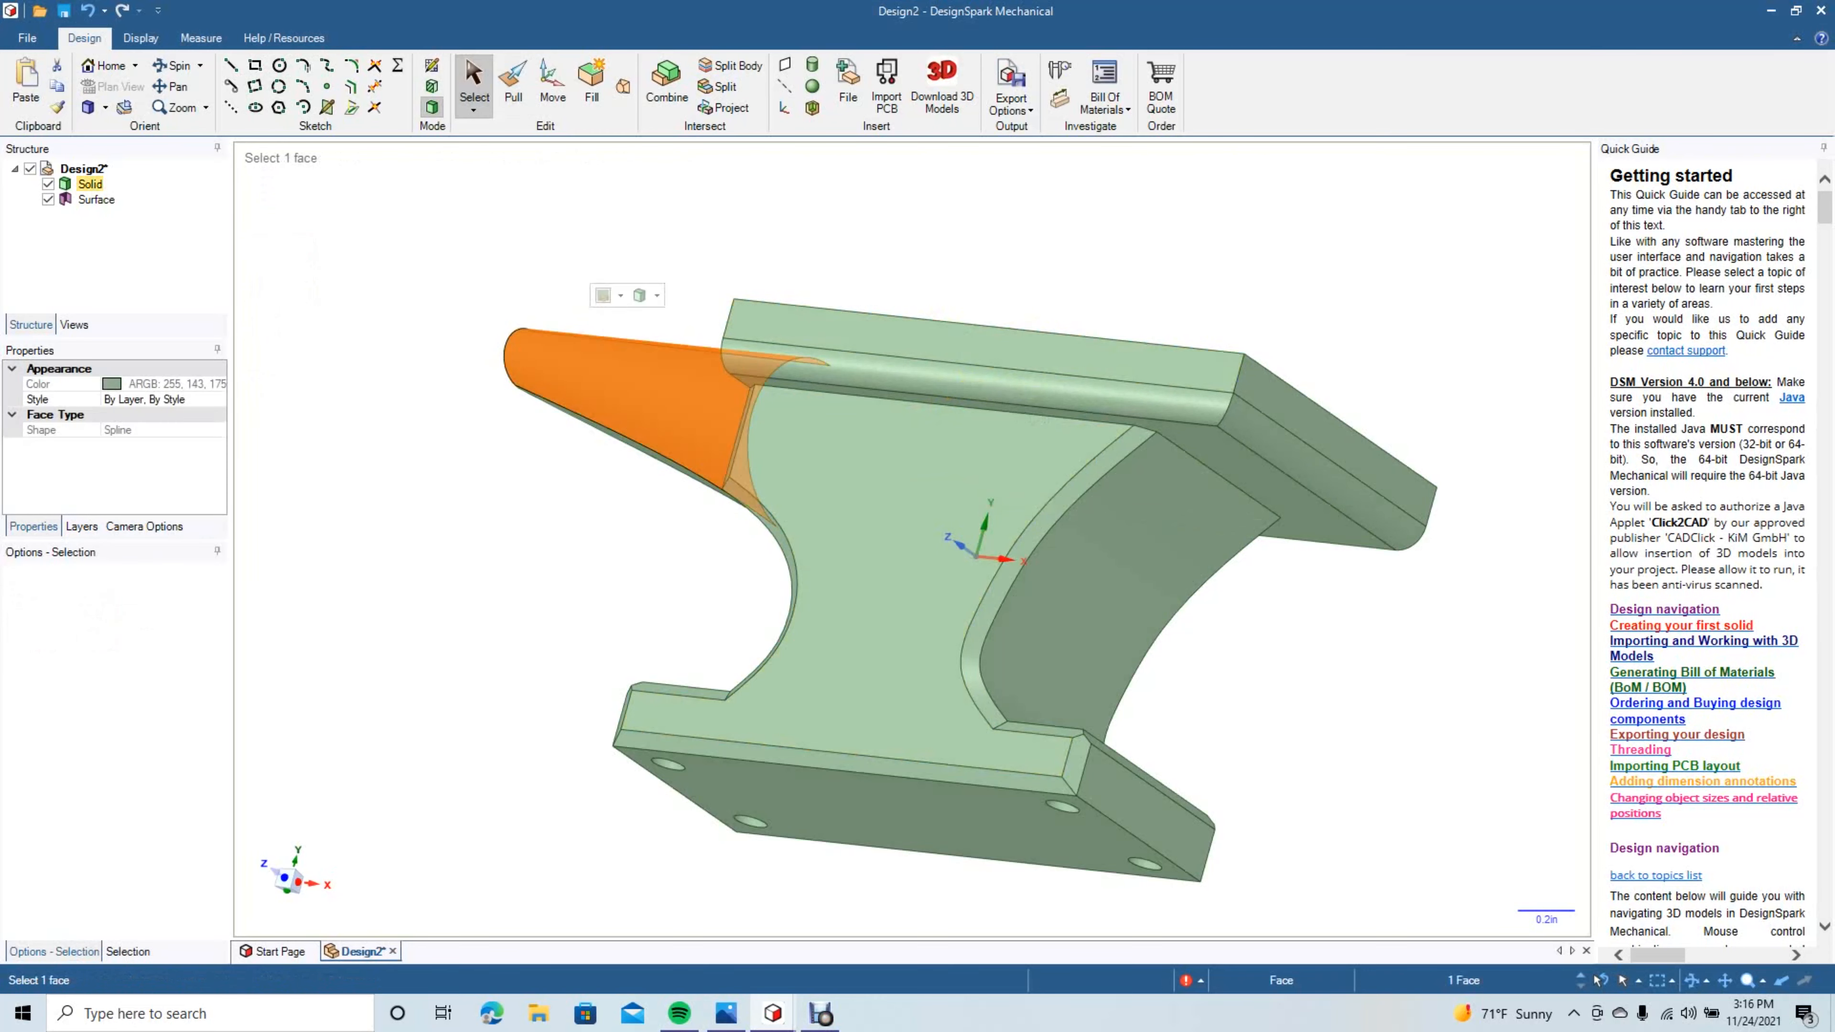
middle_drag(877, 590, 877, 589)
click(512, 81)
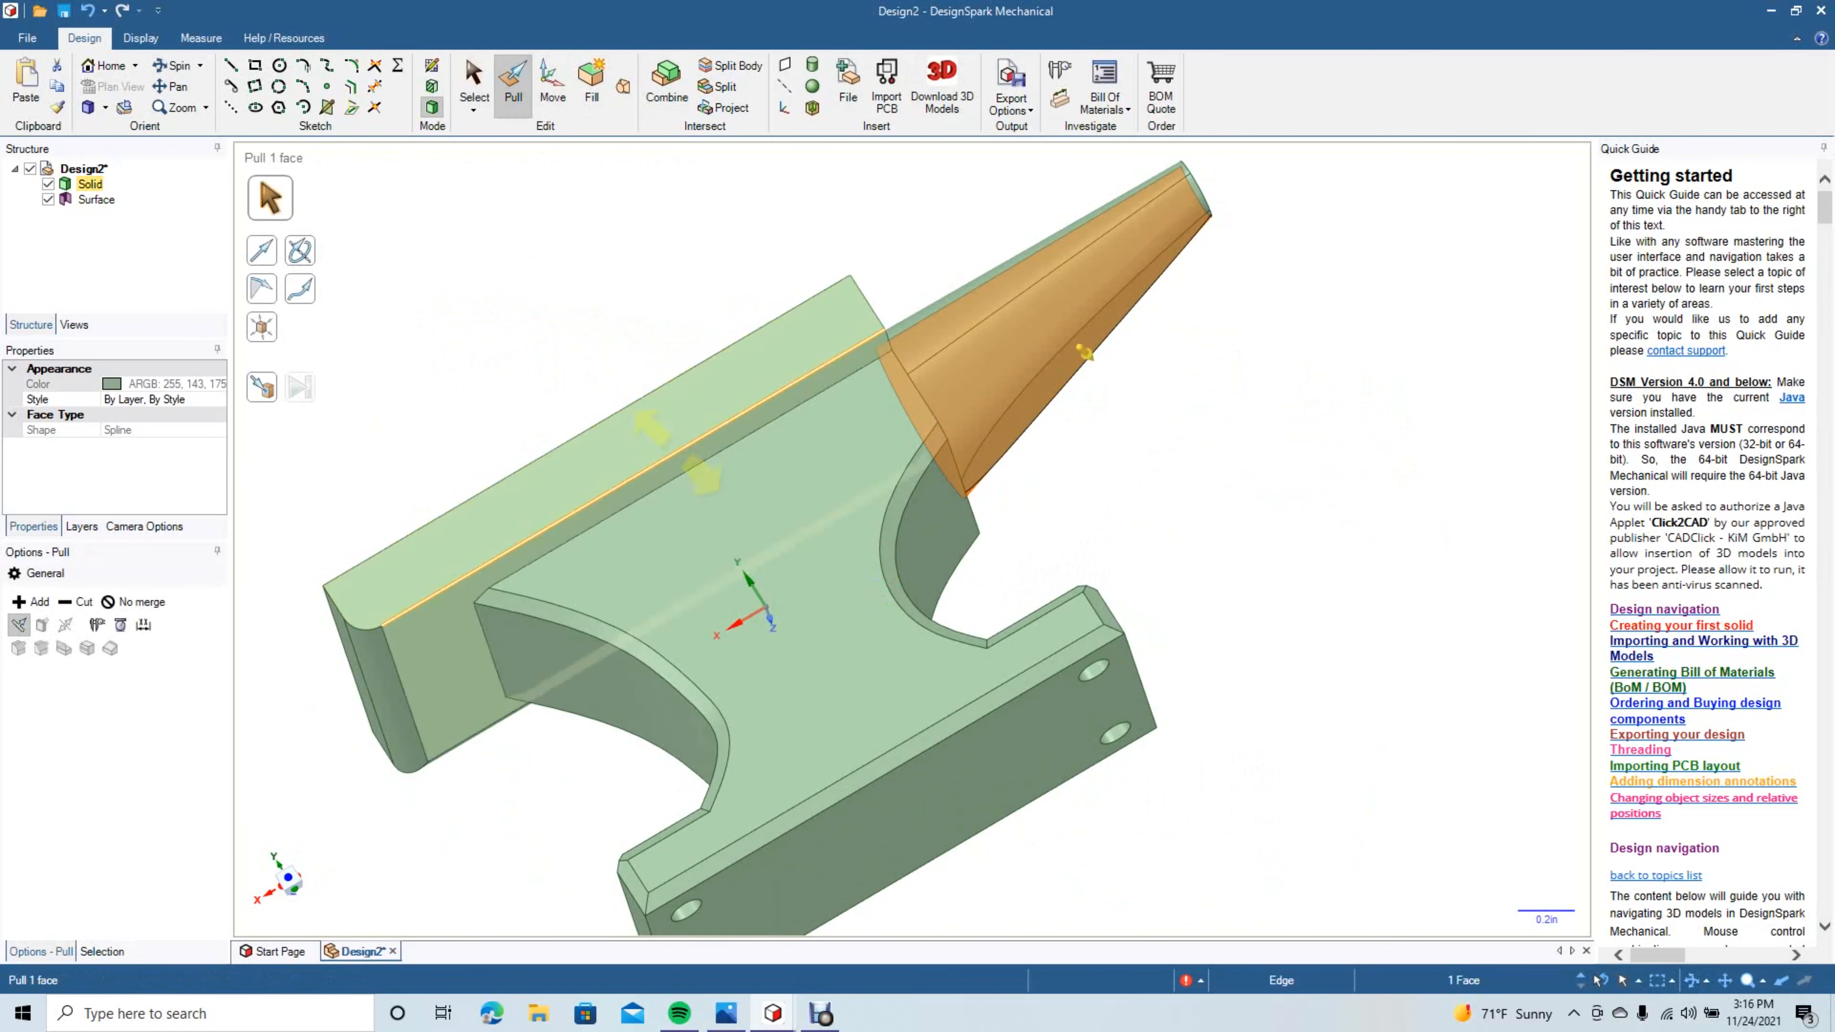
drag(677, 454, 716, 208)
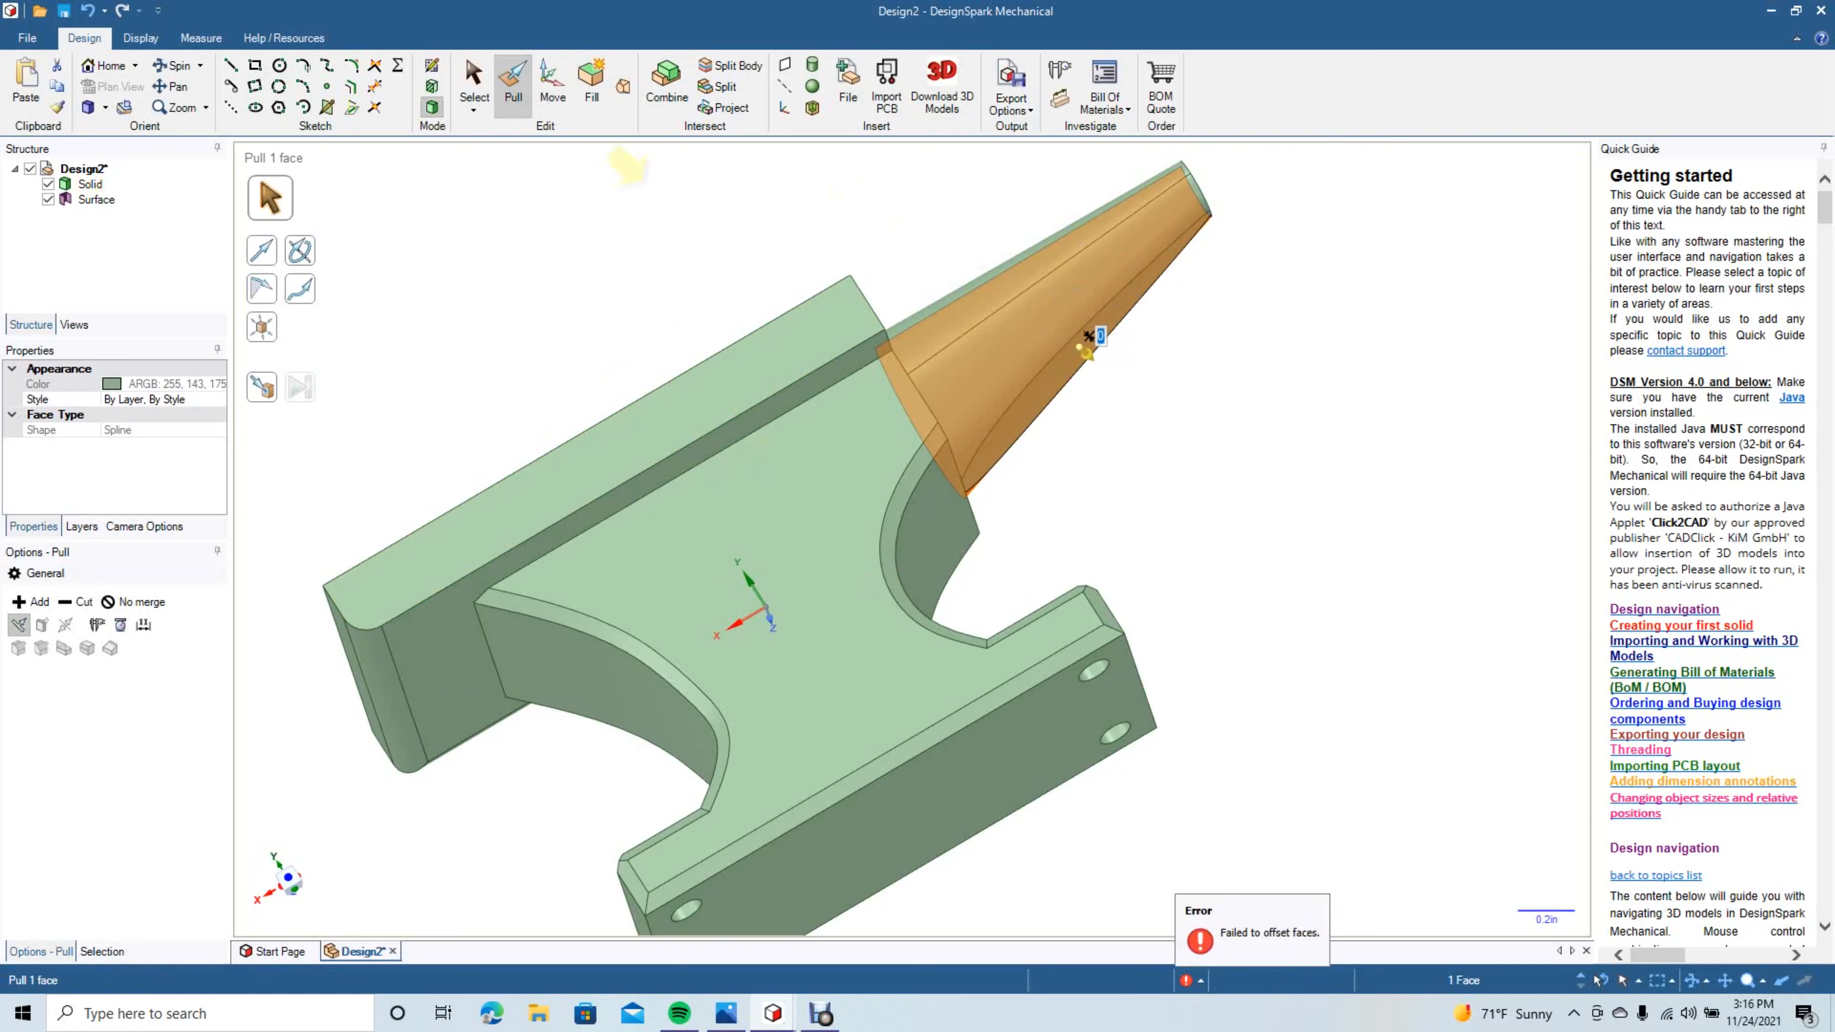
click(475, 81)
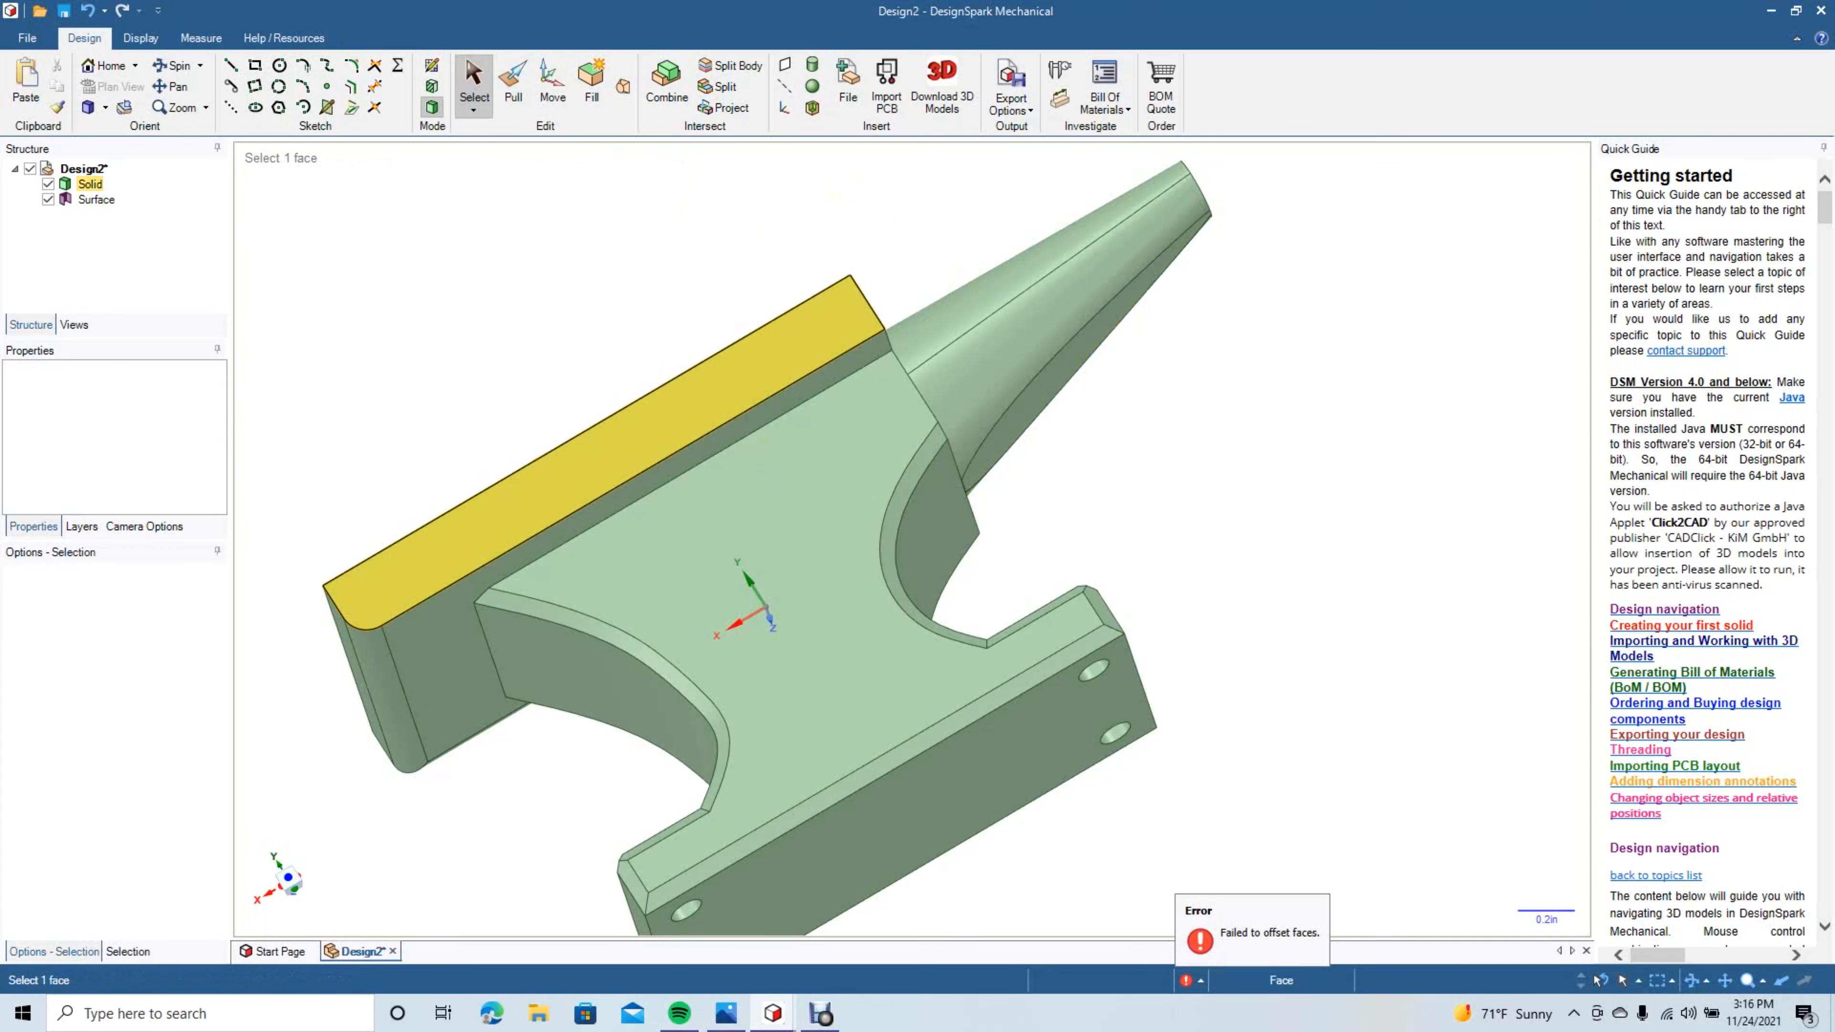
Round the opposite lower long edge of the top slab to a matching 0.1 in radius.
click(621, 484)
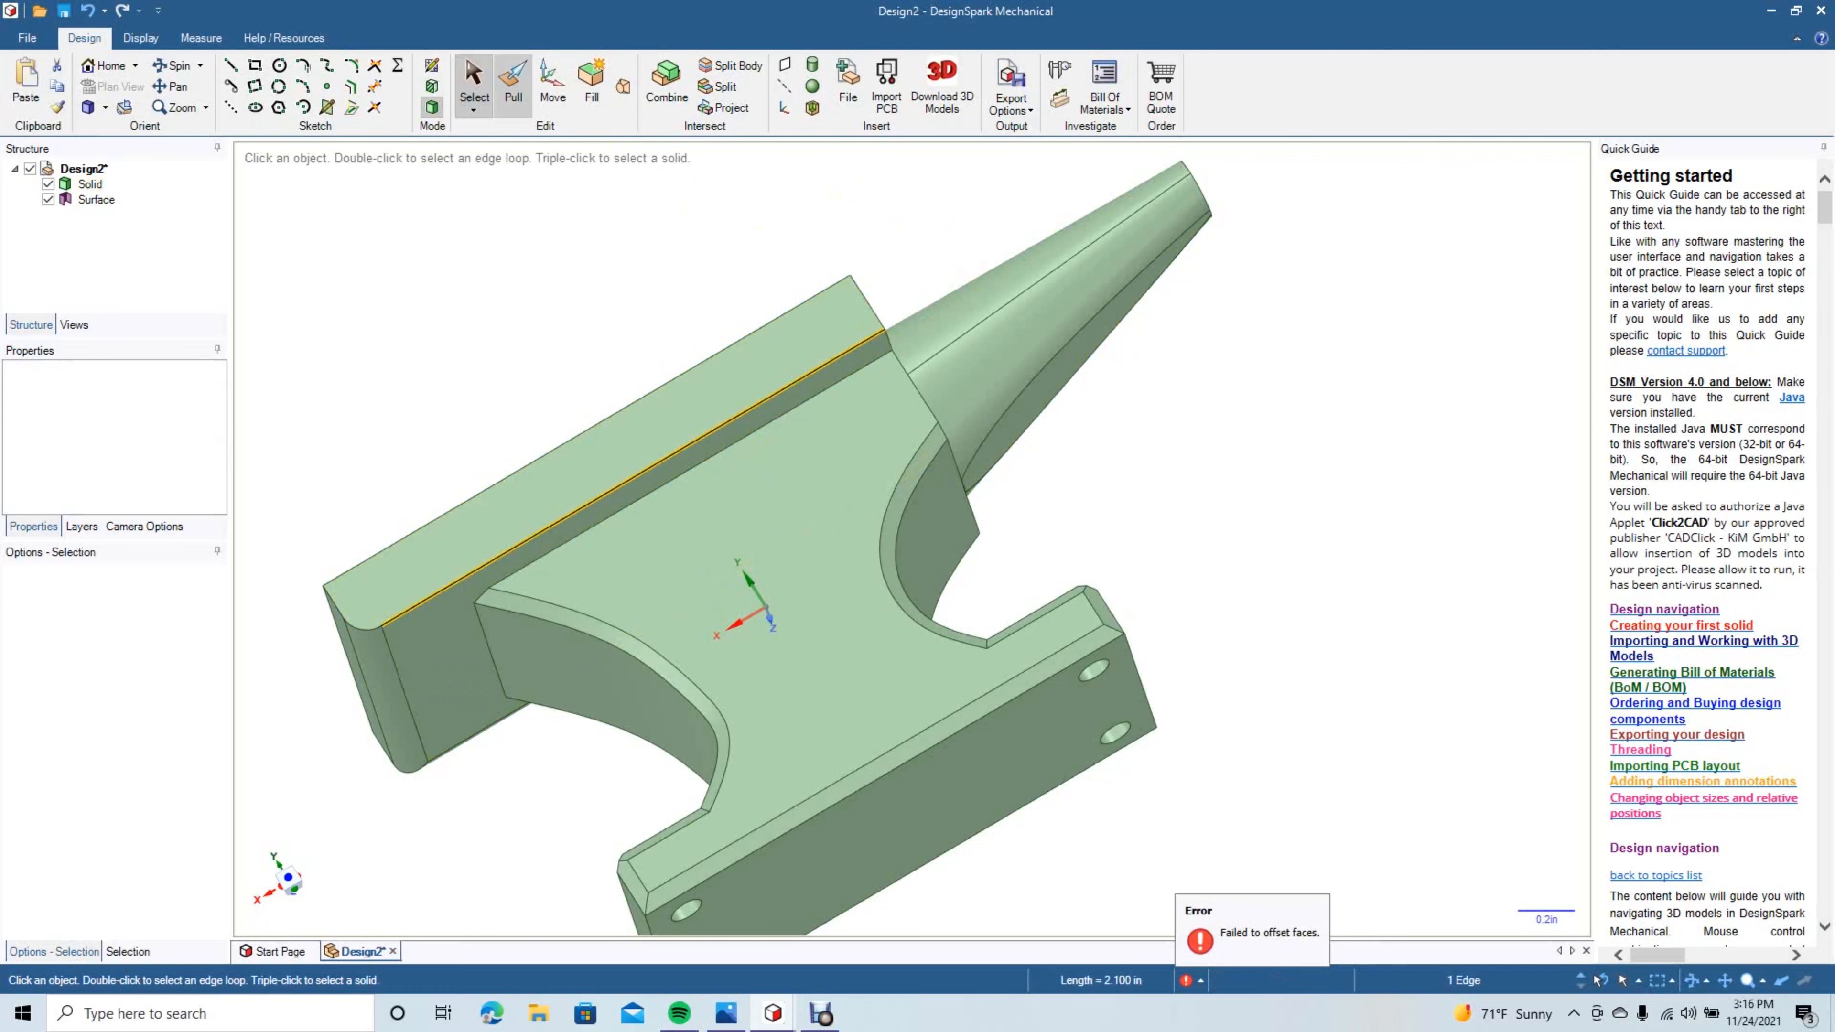
click(513, 80)
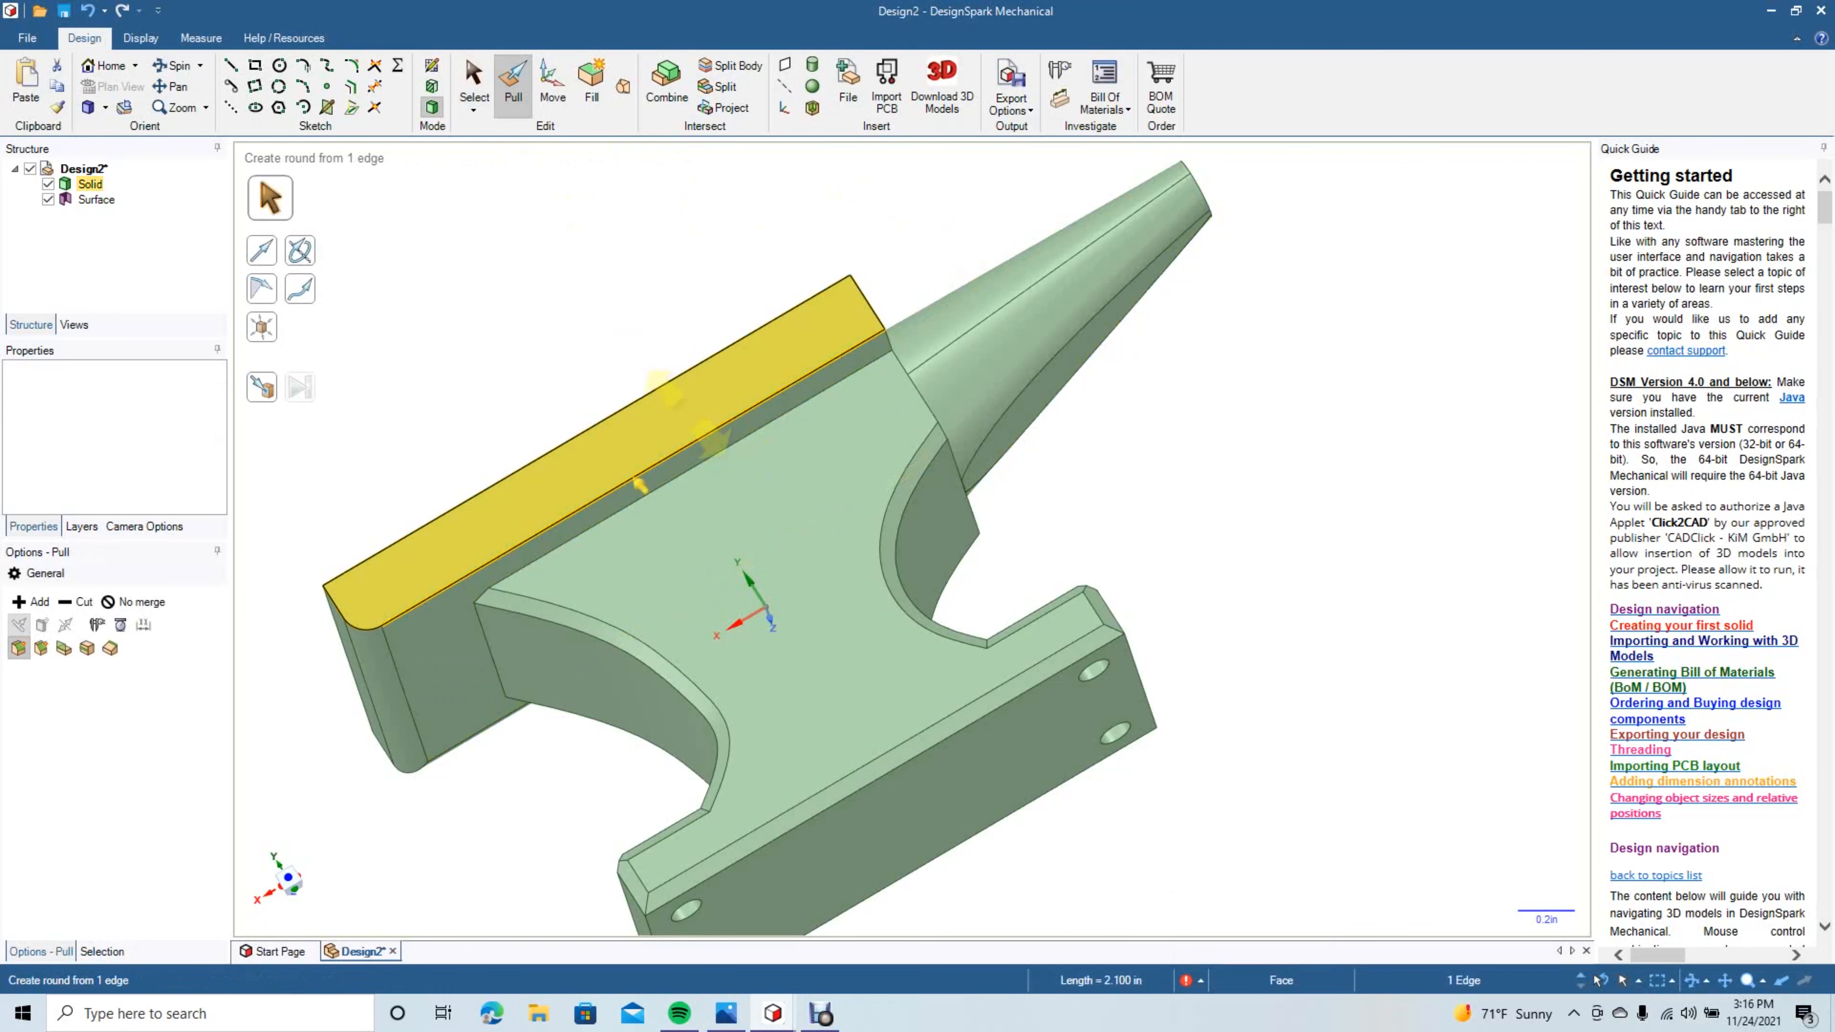
mouse_move(638, 483)
mouse_down()
mouse_move(603, 456)
mouse_move(637, 485)
mouse_up()
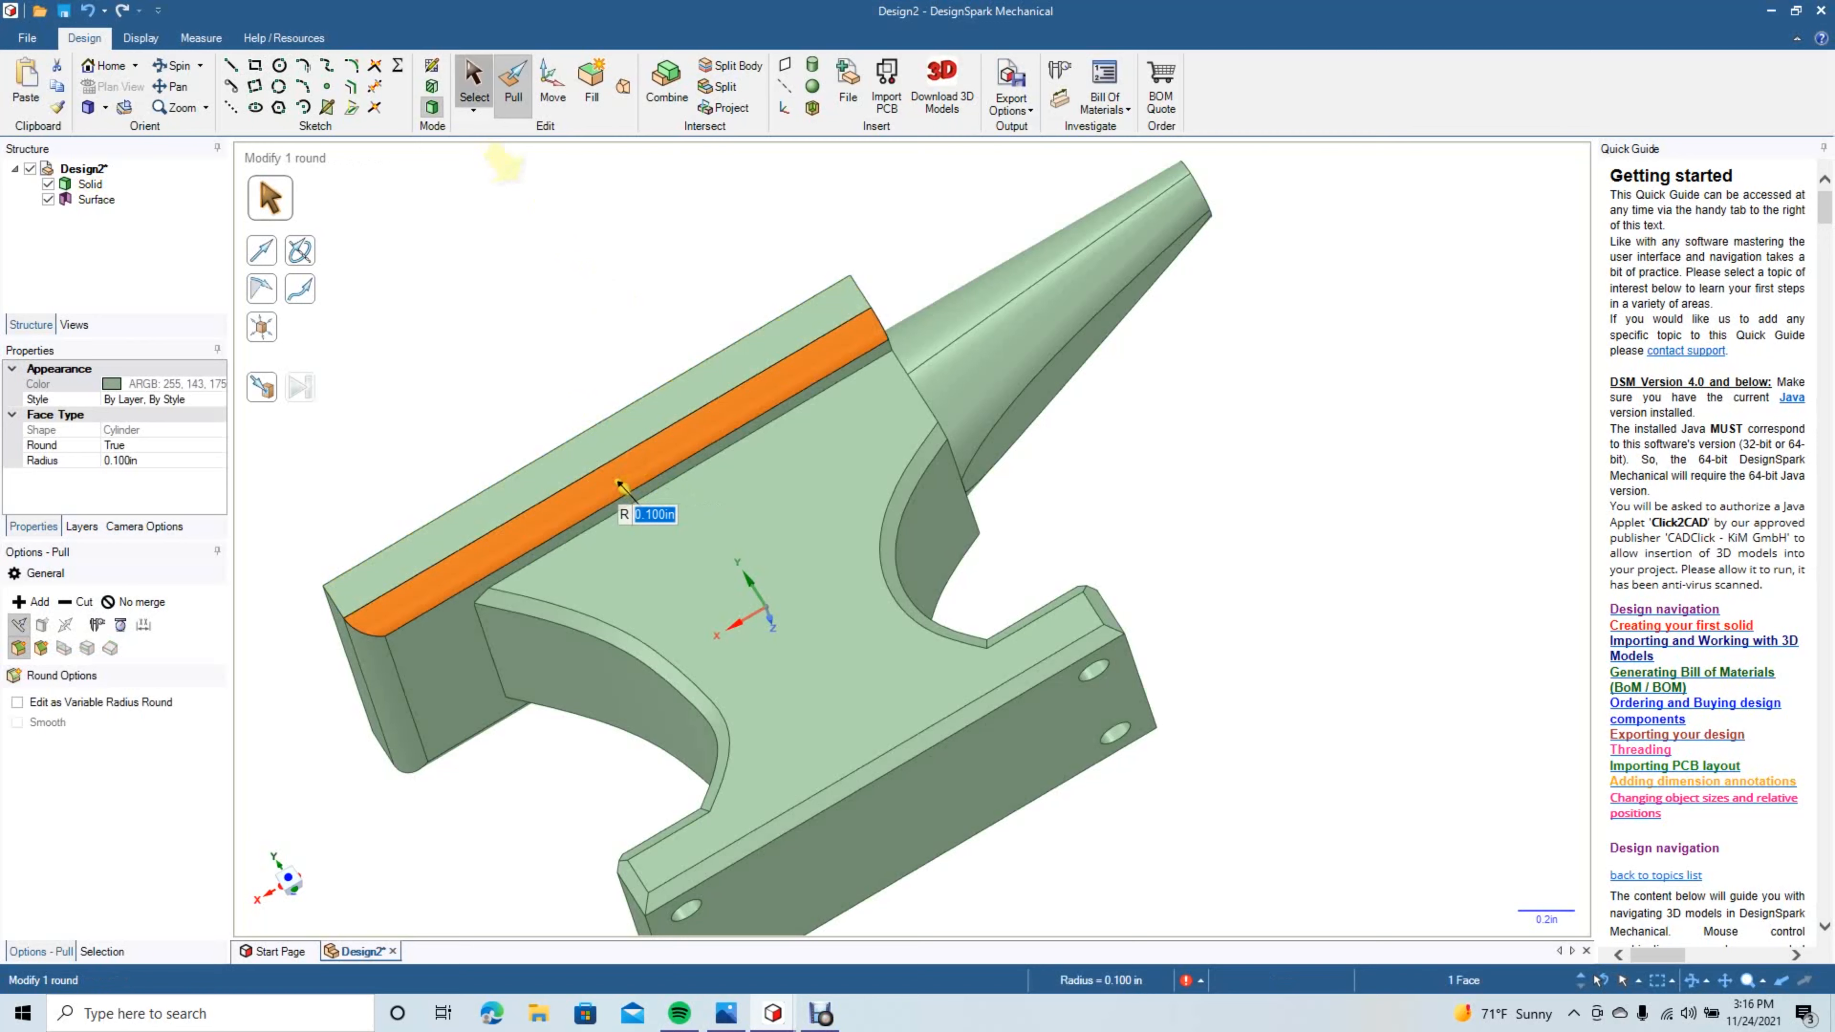
click(474, 80)
Create a plane on the flat end face of the horn's tip.
click(171, 65)
drag(1084, 578, 878, 590)
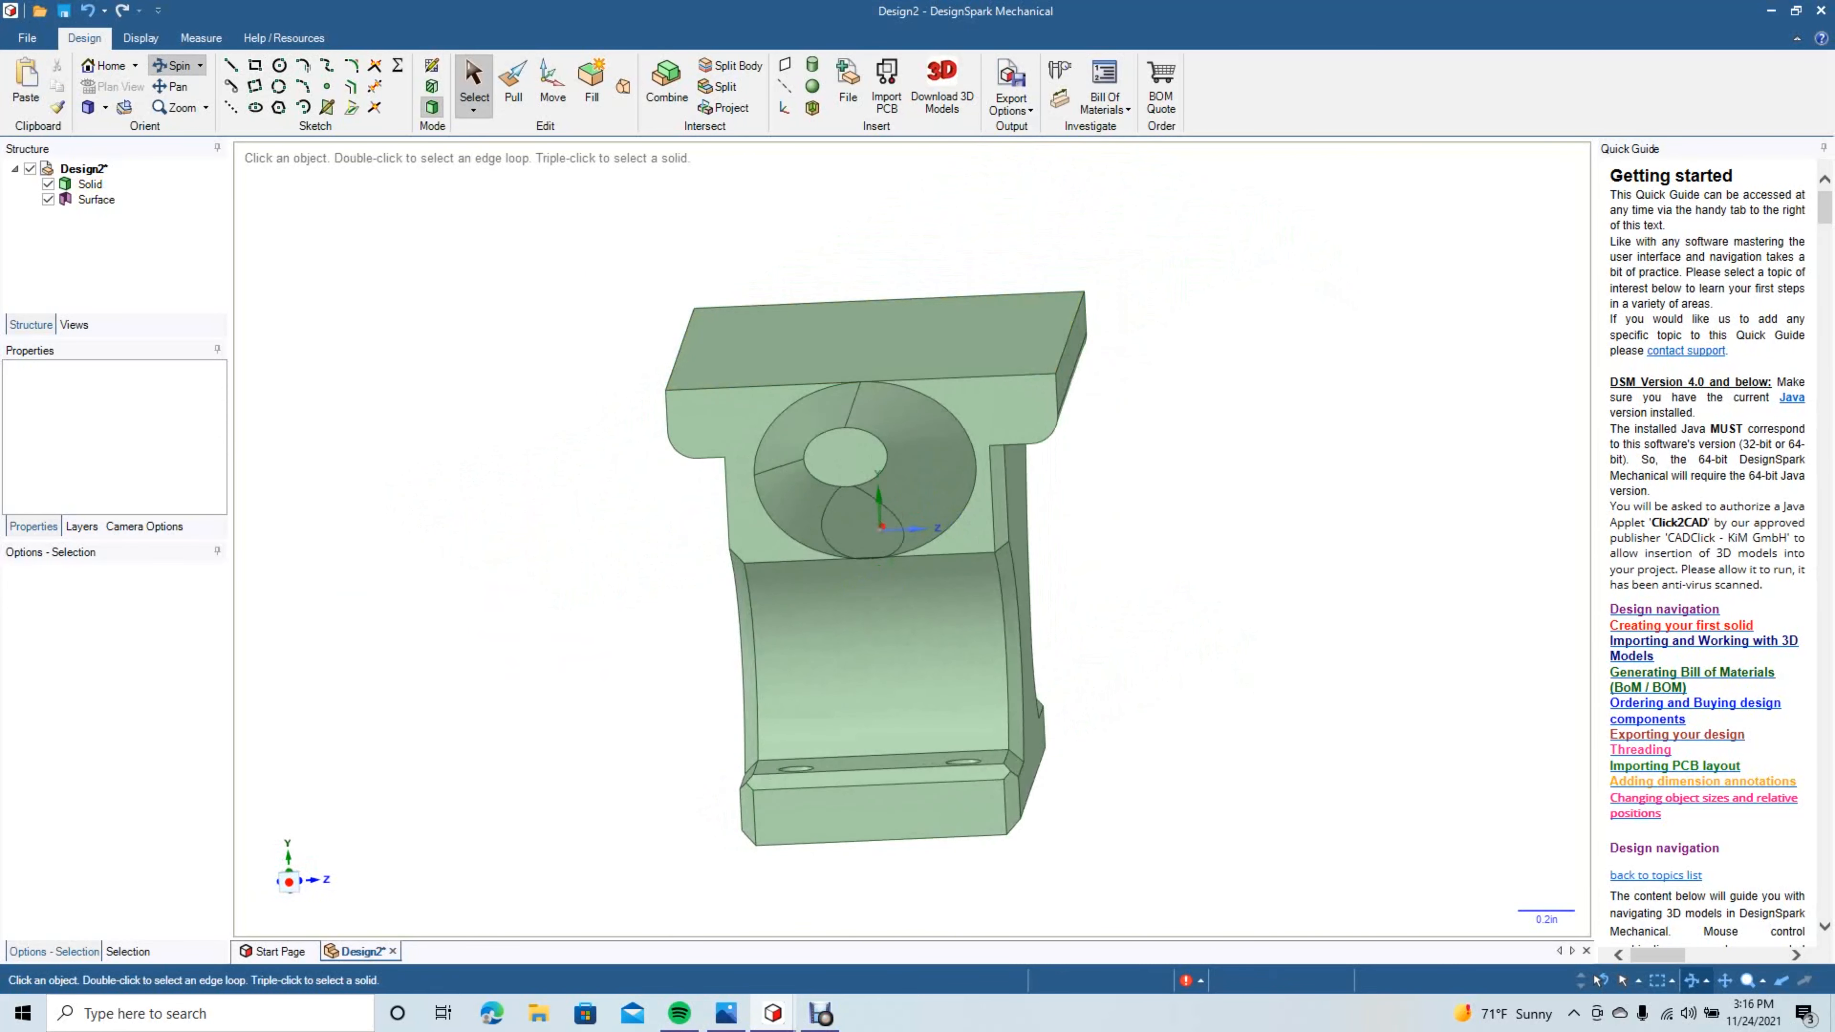
click(513, 83)
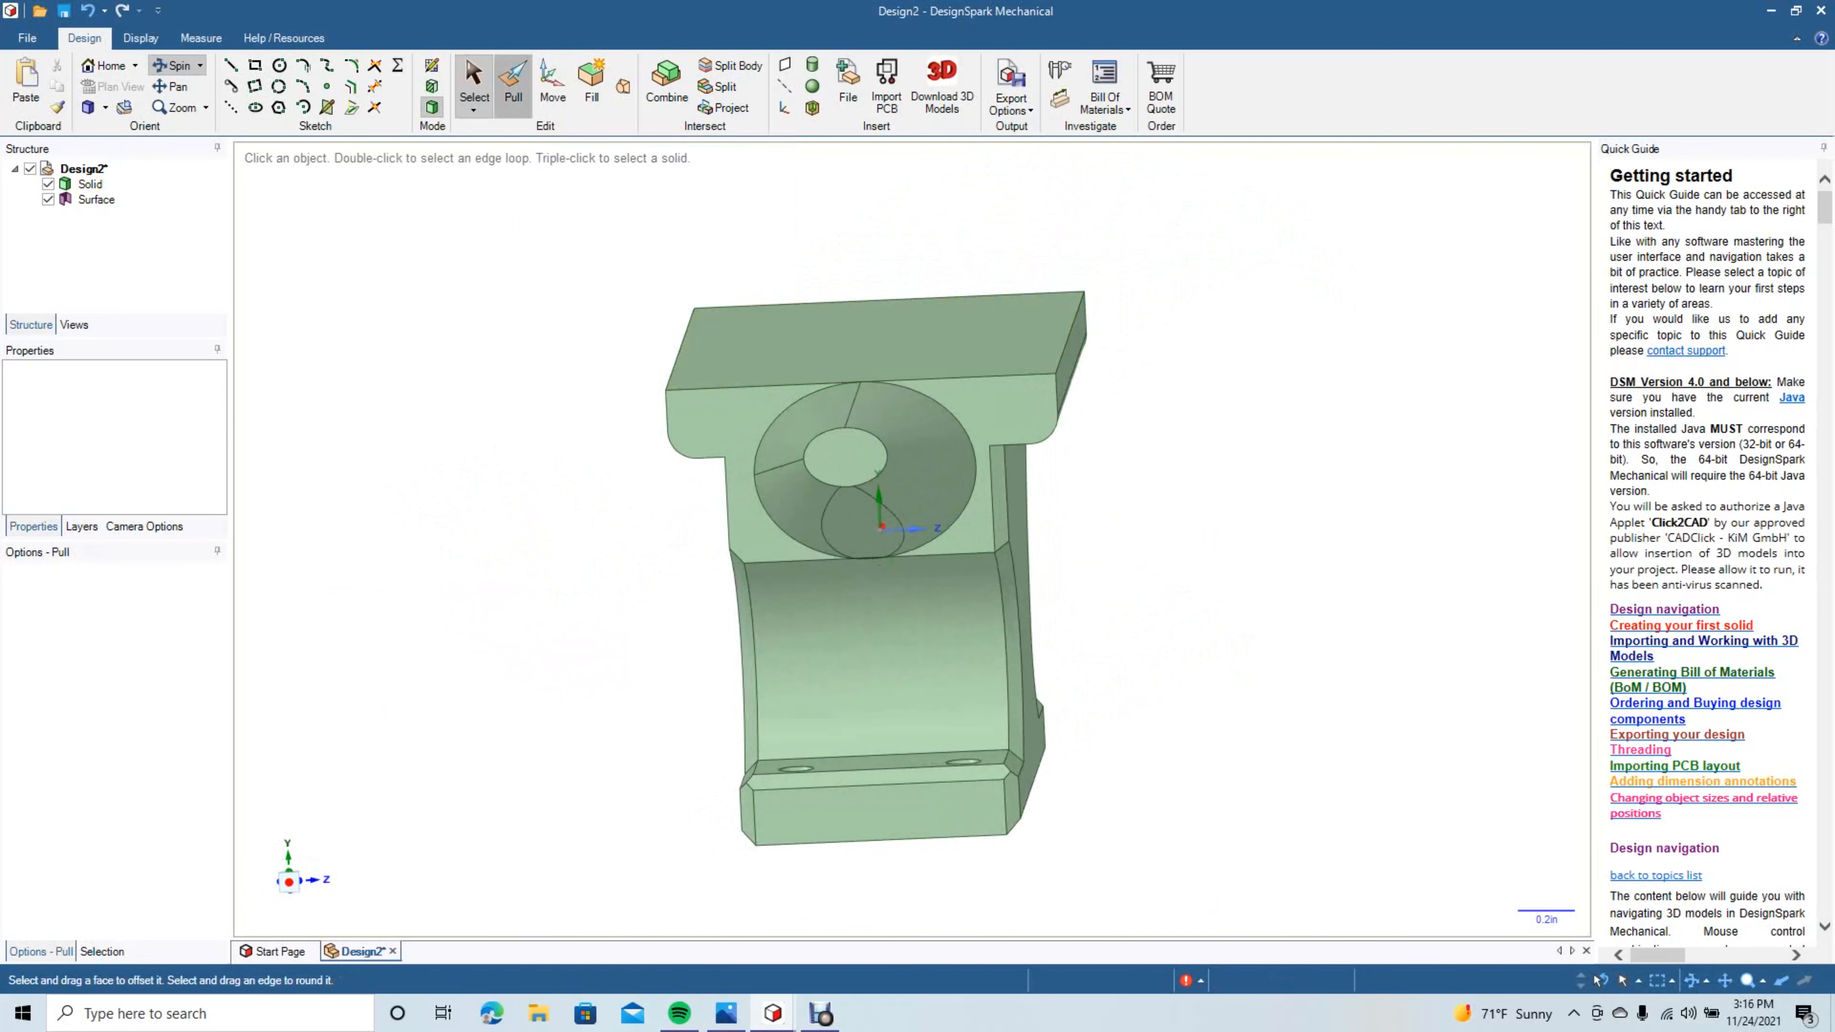
click(845, 457)
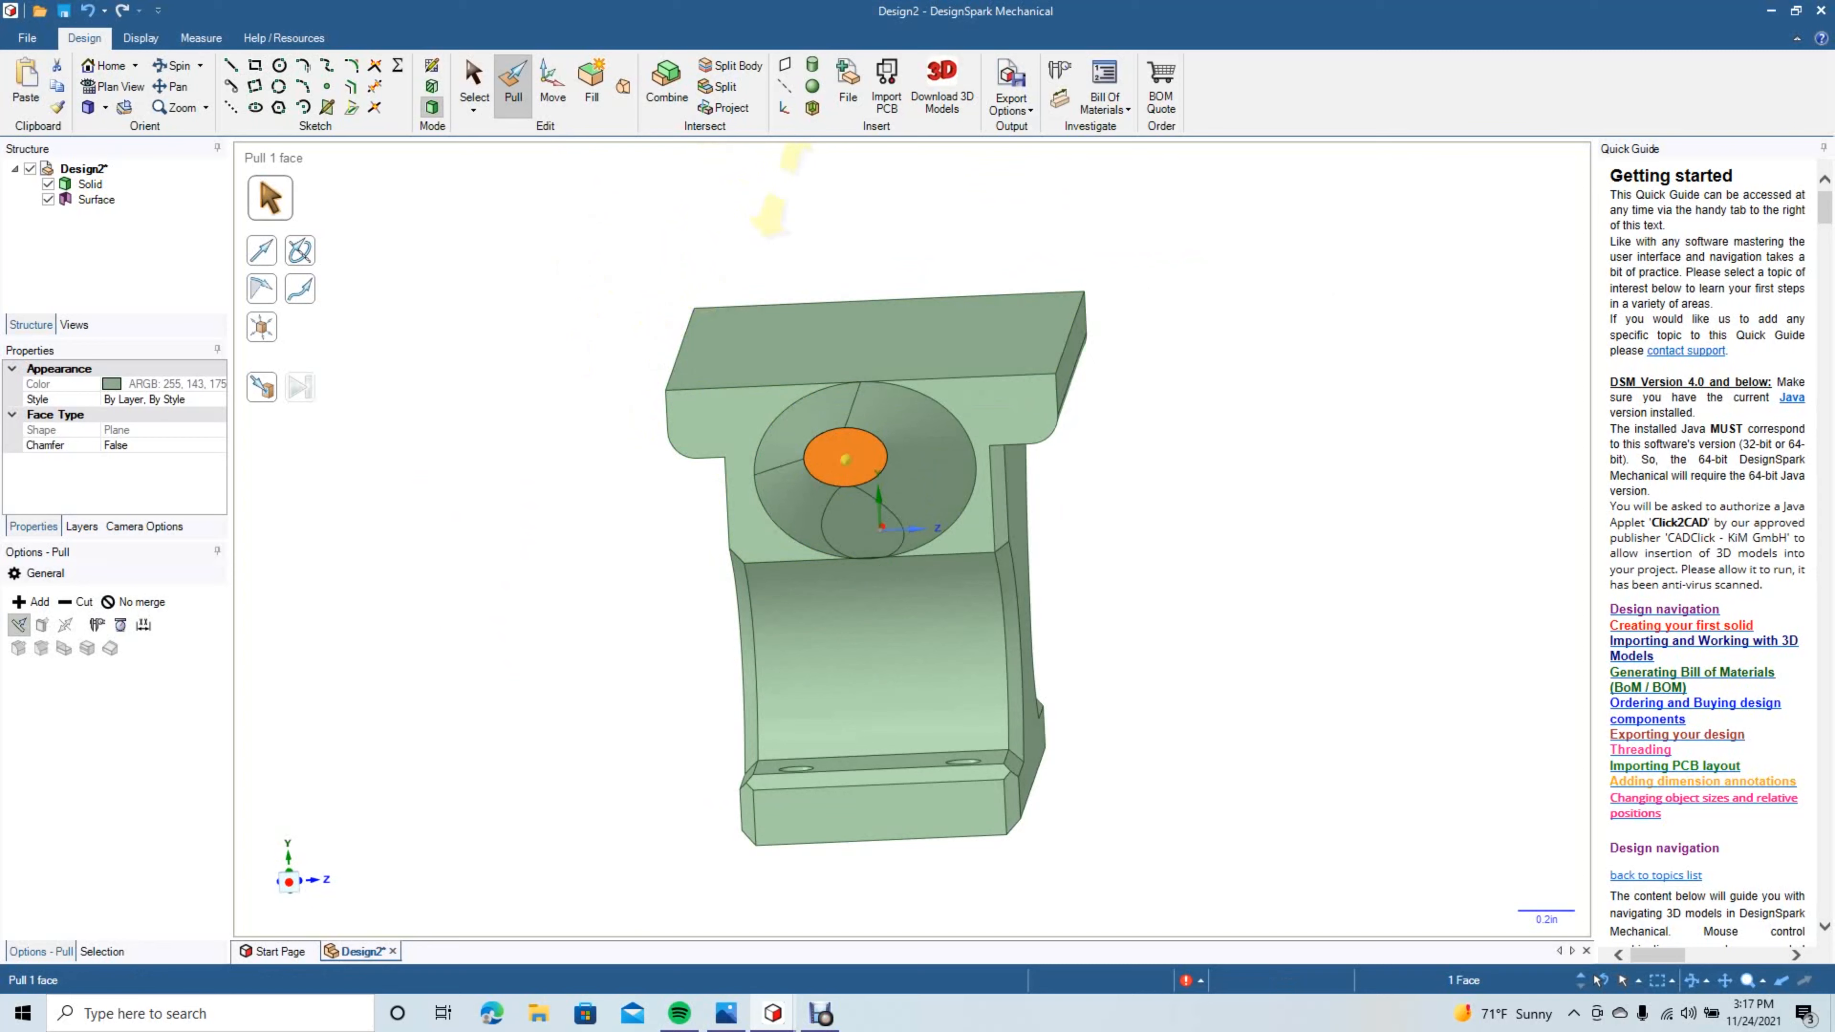
click(784, 64)
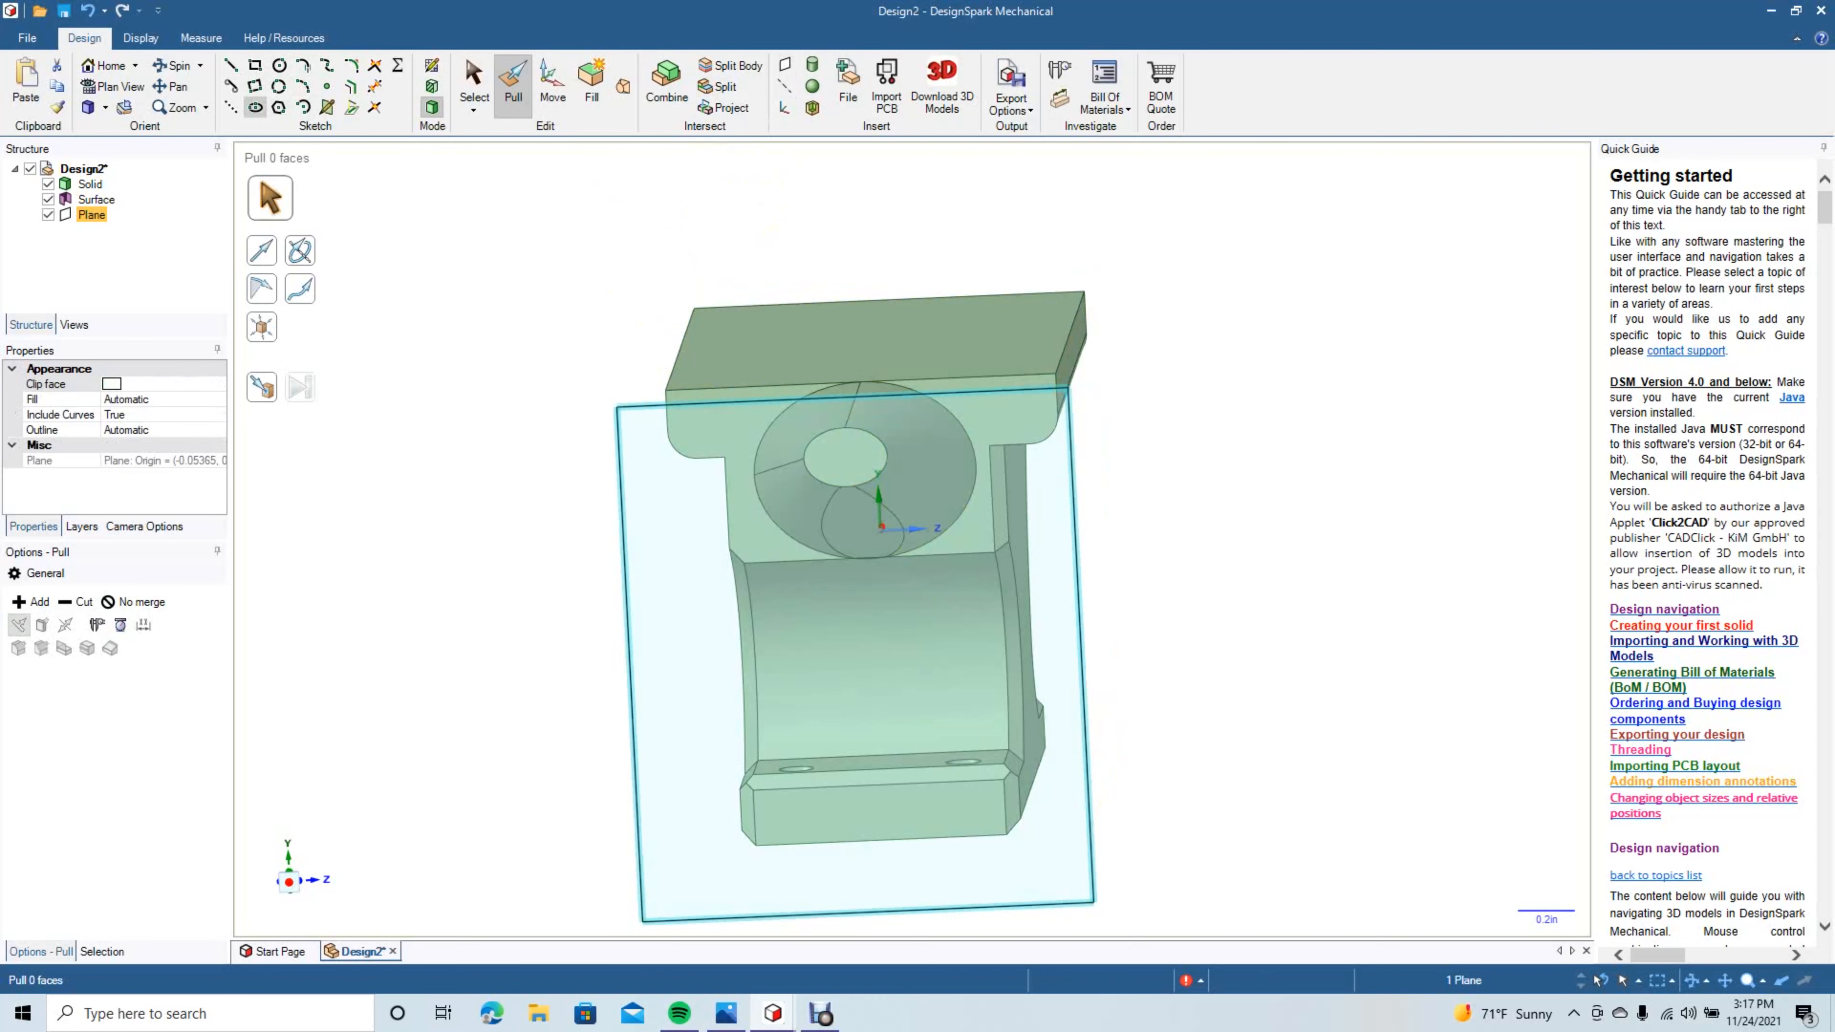
Try to sketch an ellipse centred on the horn's tip face that follows its outline.
click(255, 107)
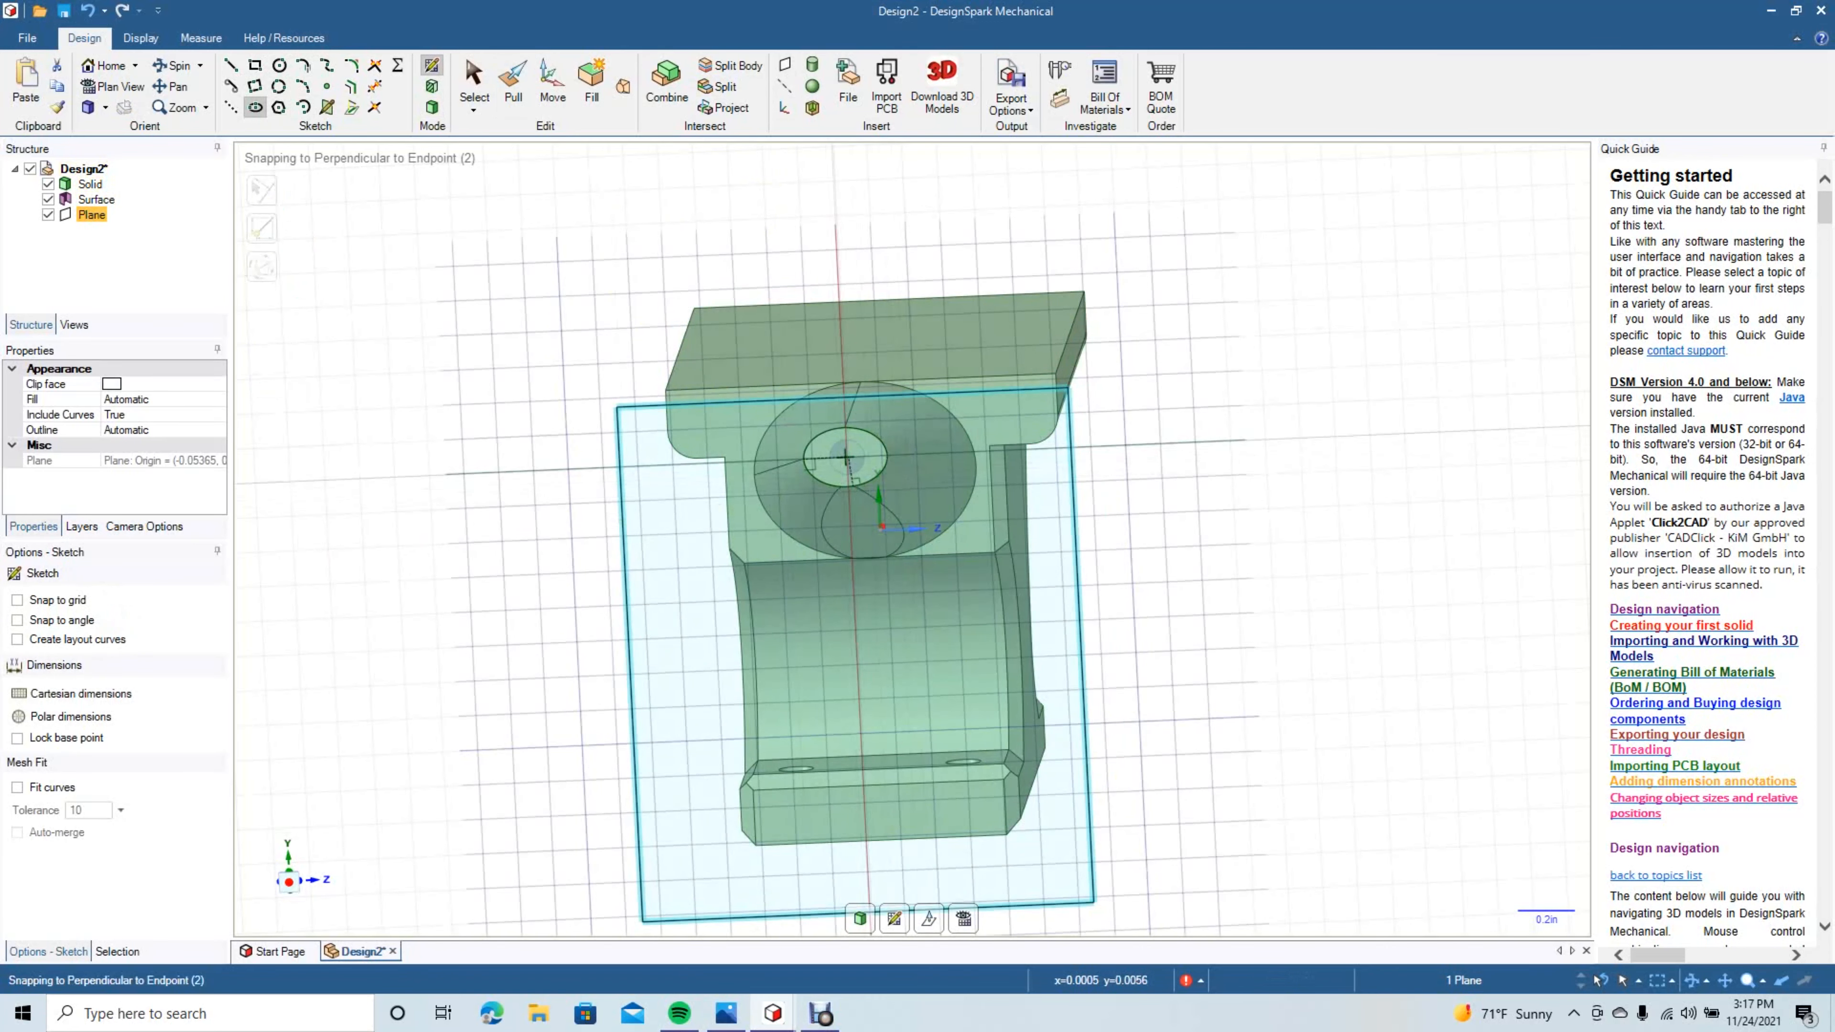
click(846, 457)
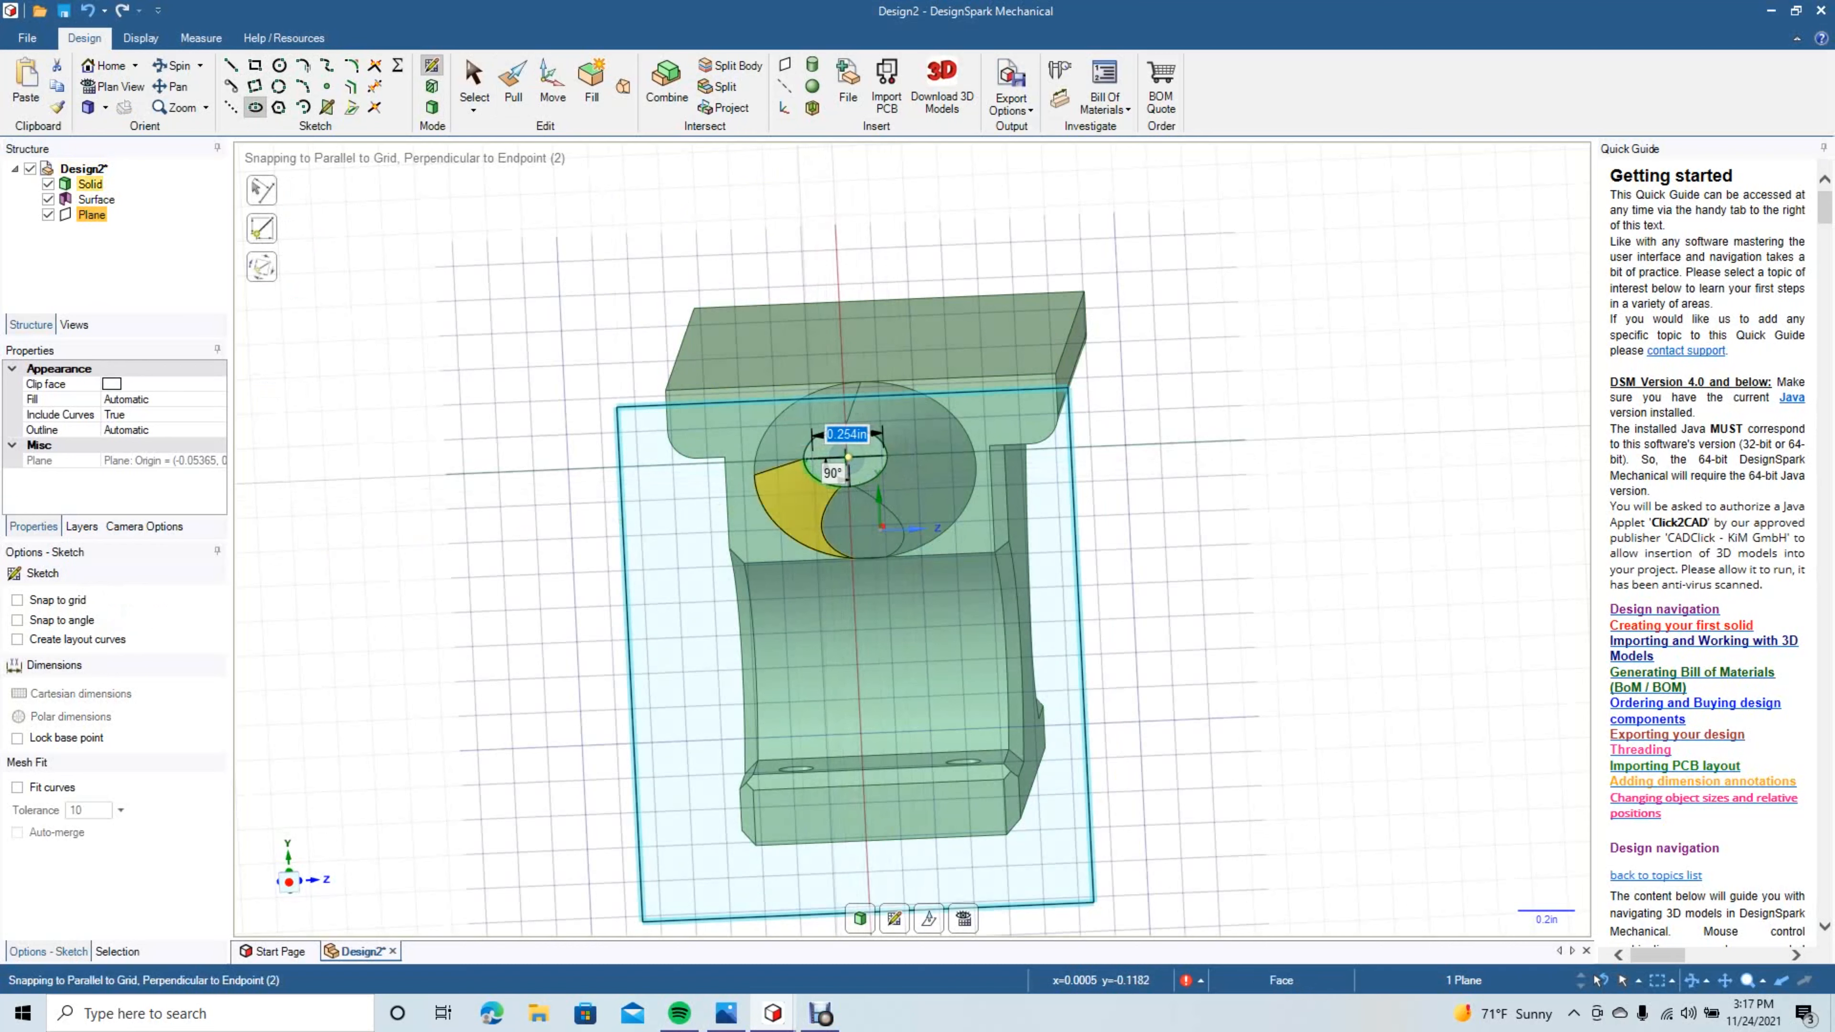
click(805, 459)
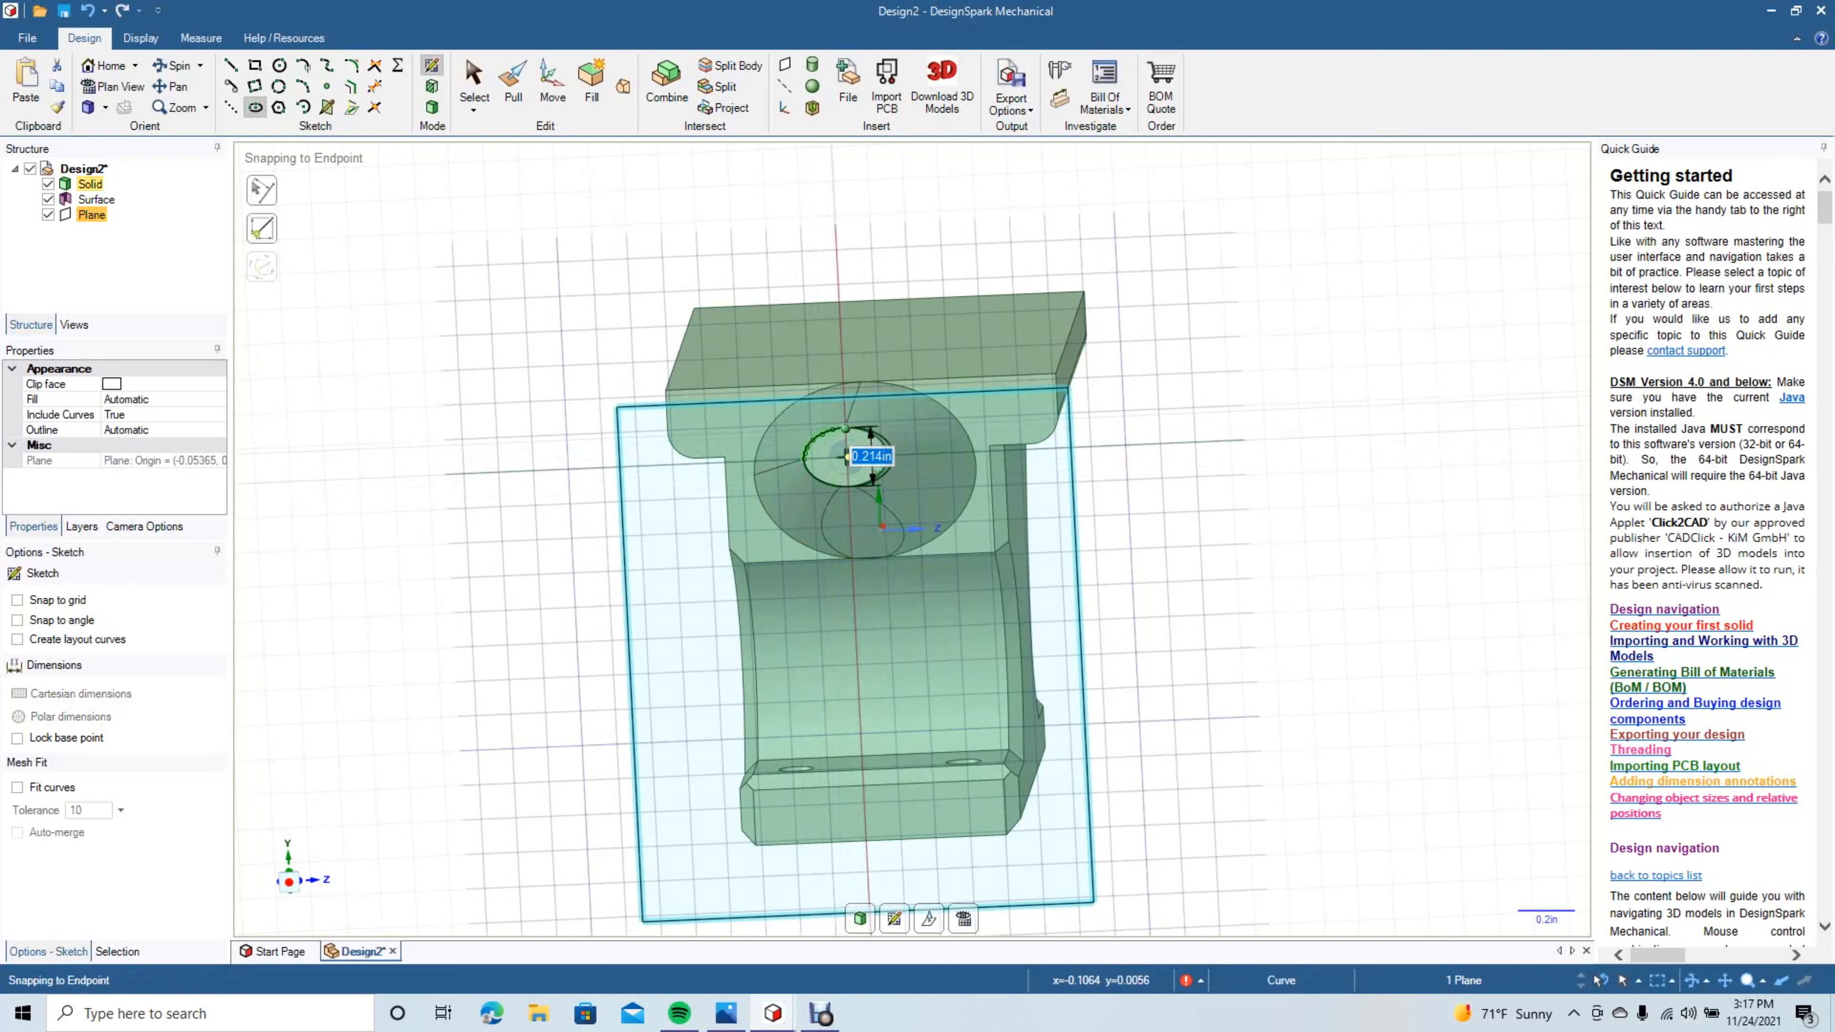
click(847, 457)
click(475, 81)
key(ctrl+z)
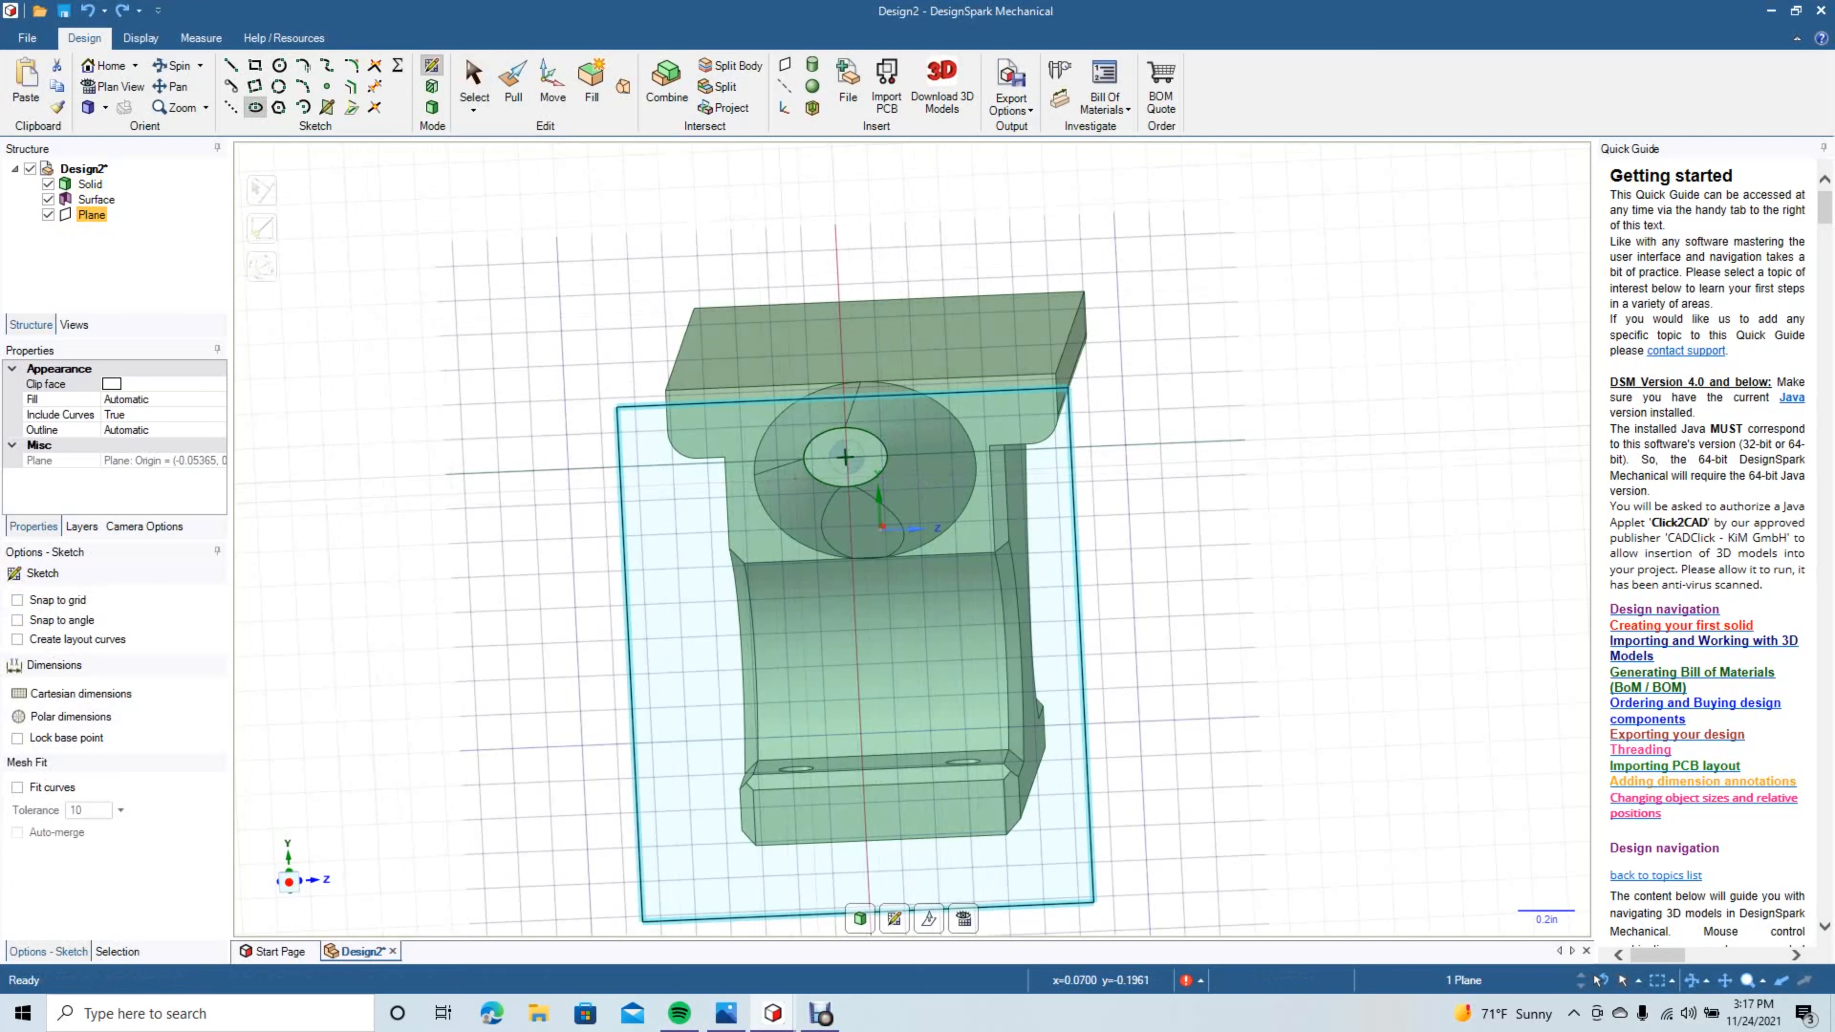
click(846, 457)
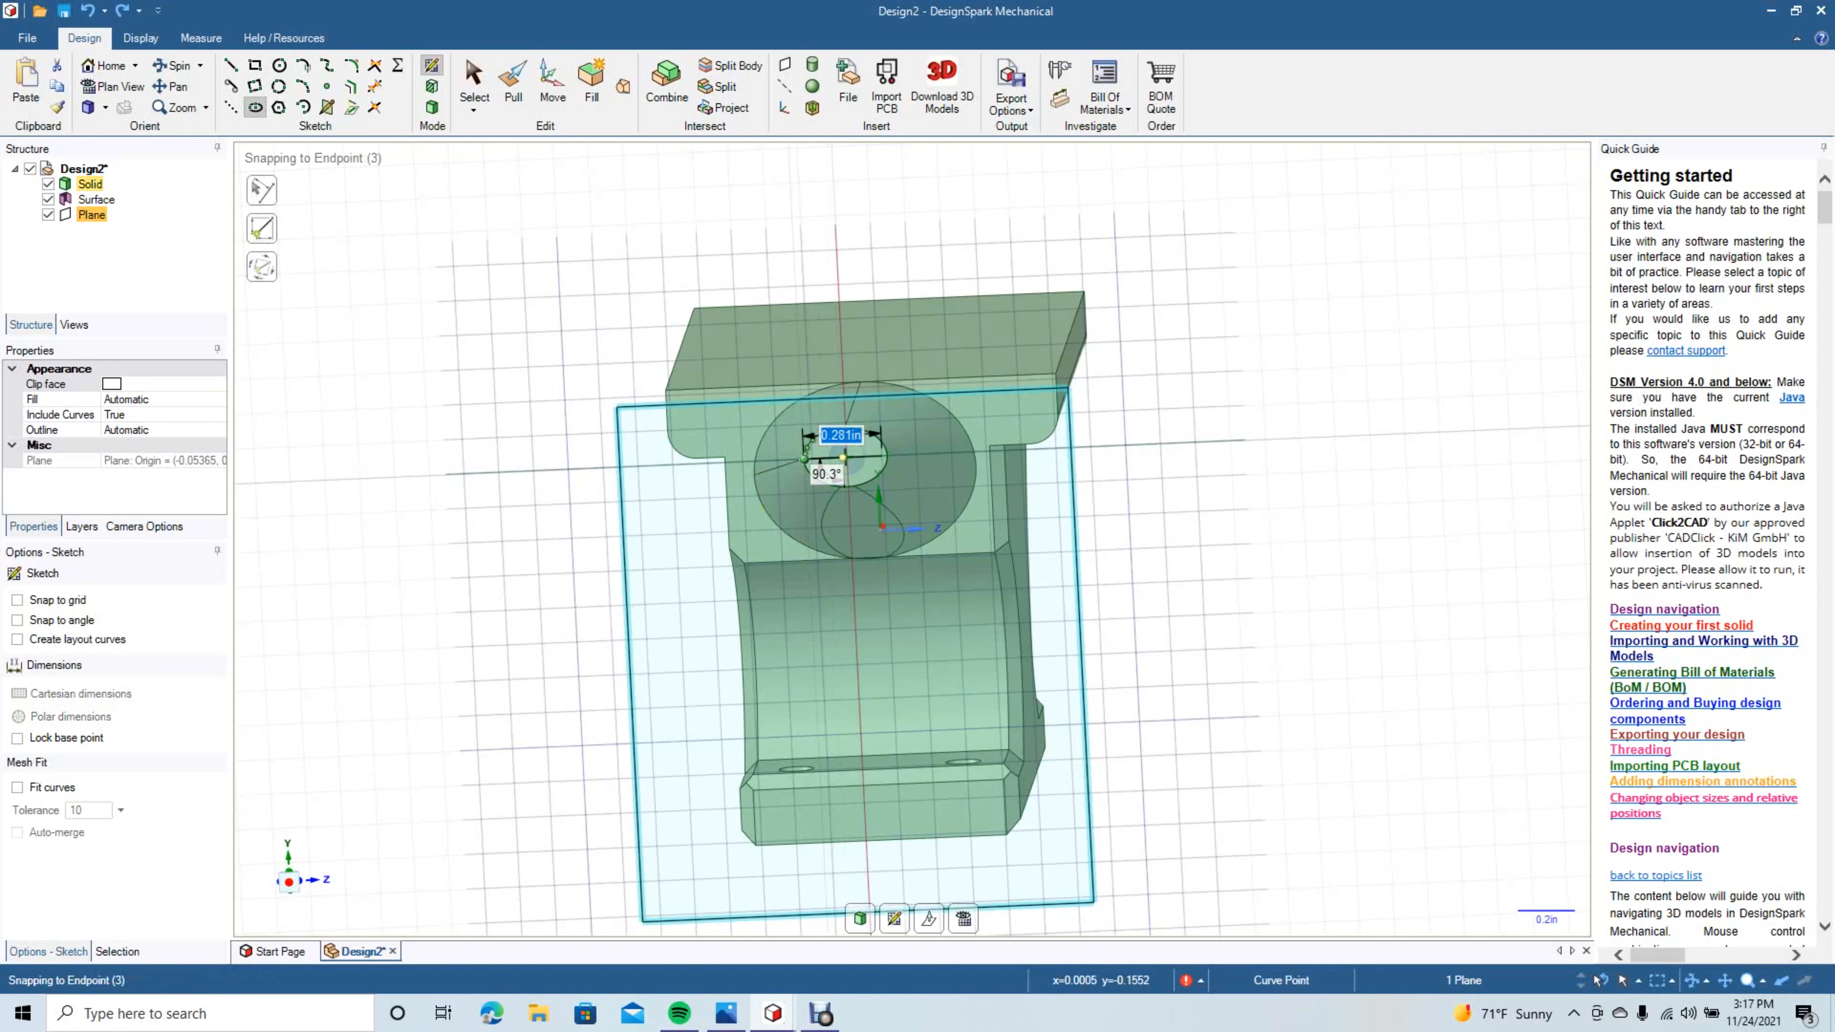
click(805, 460)
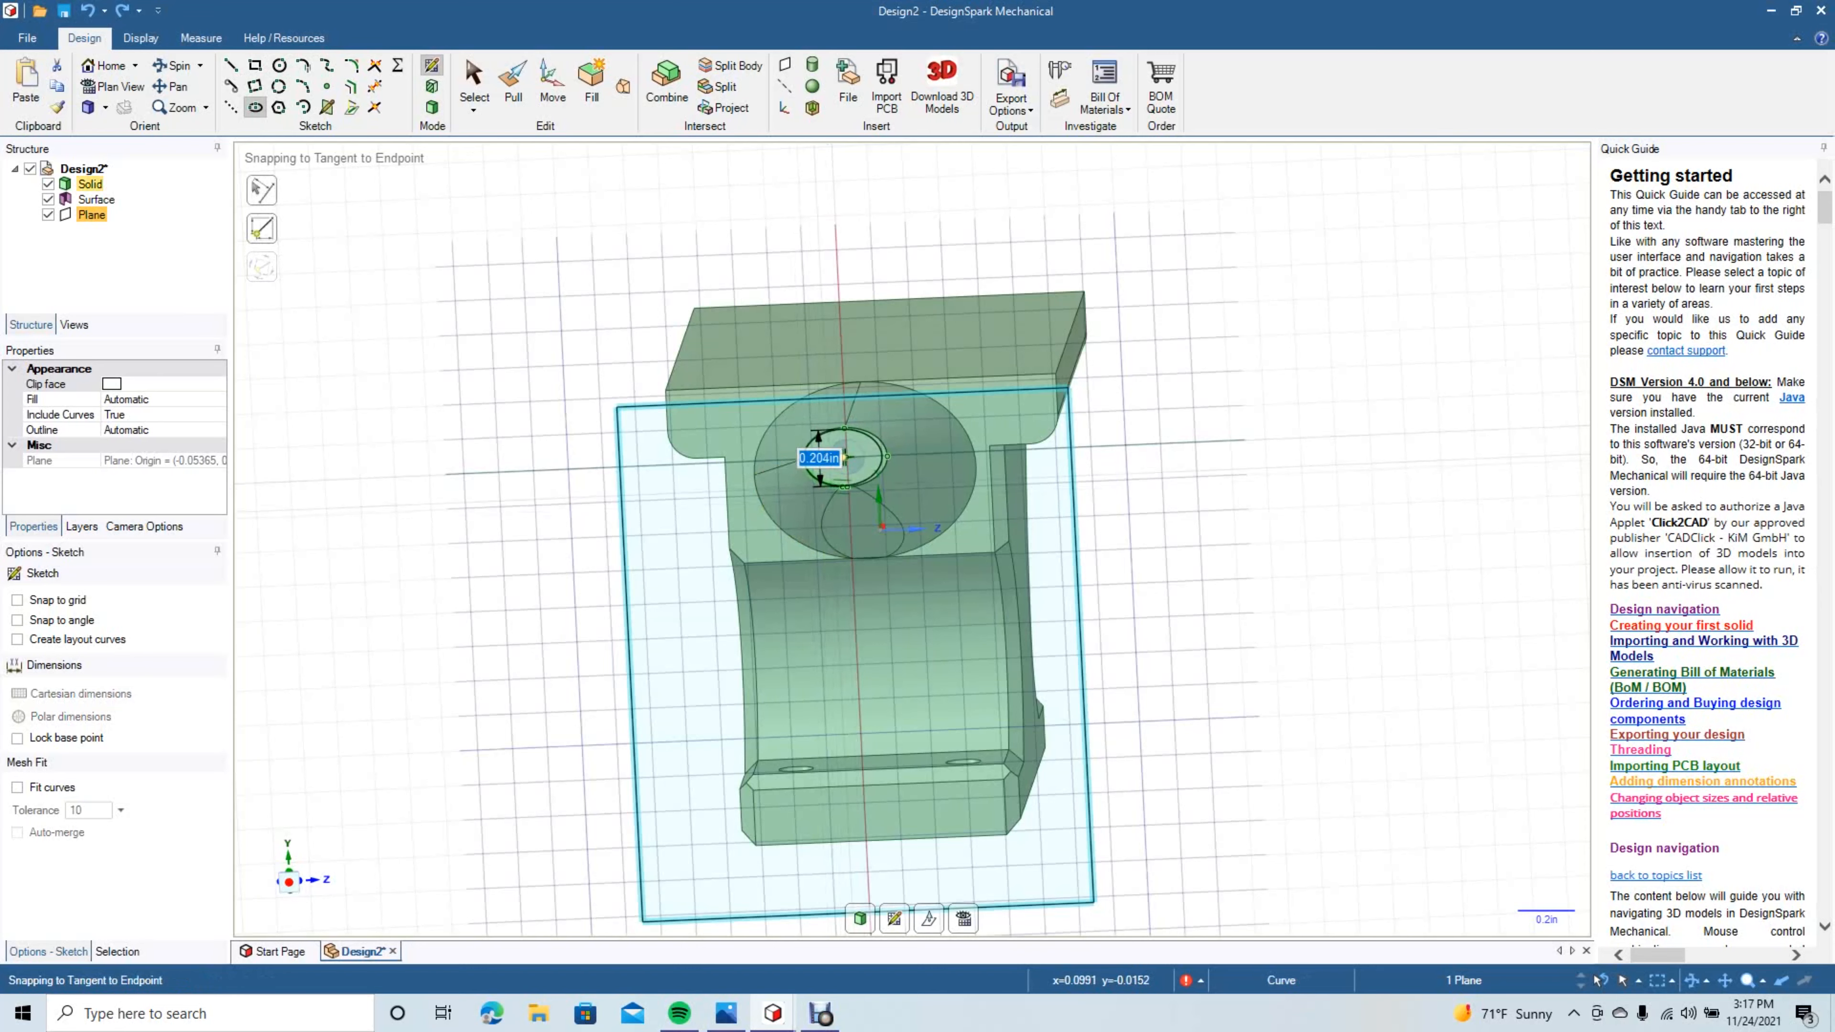
click(845, 457)
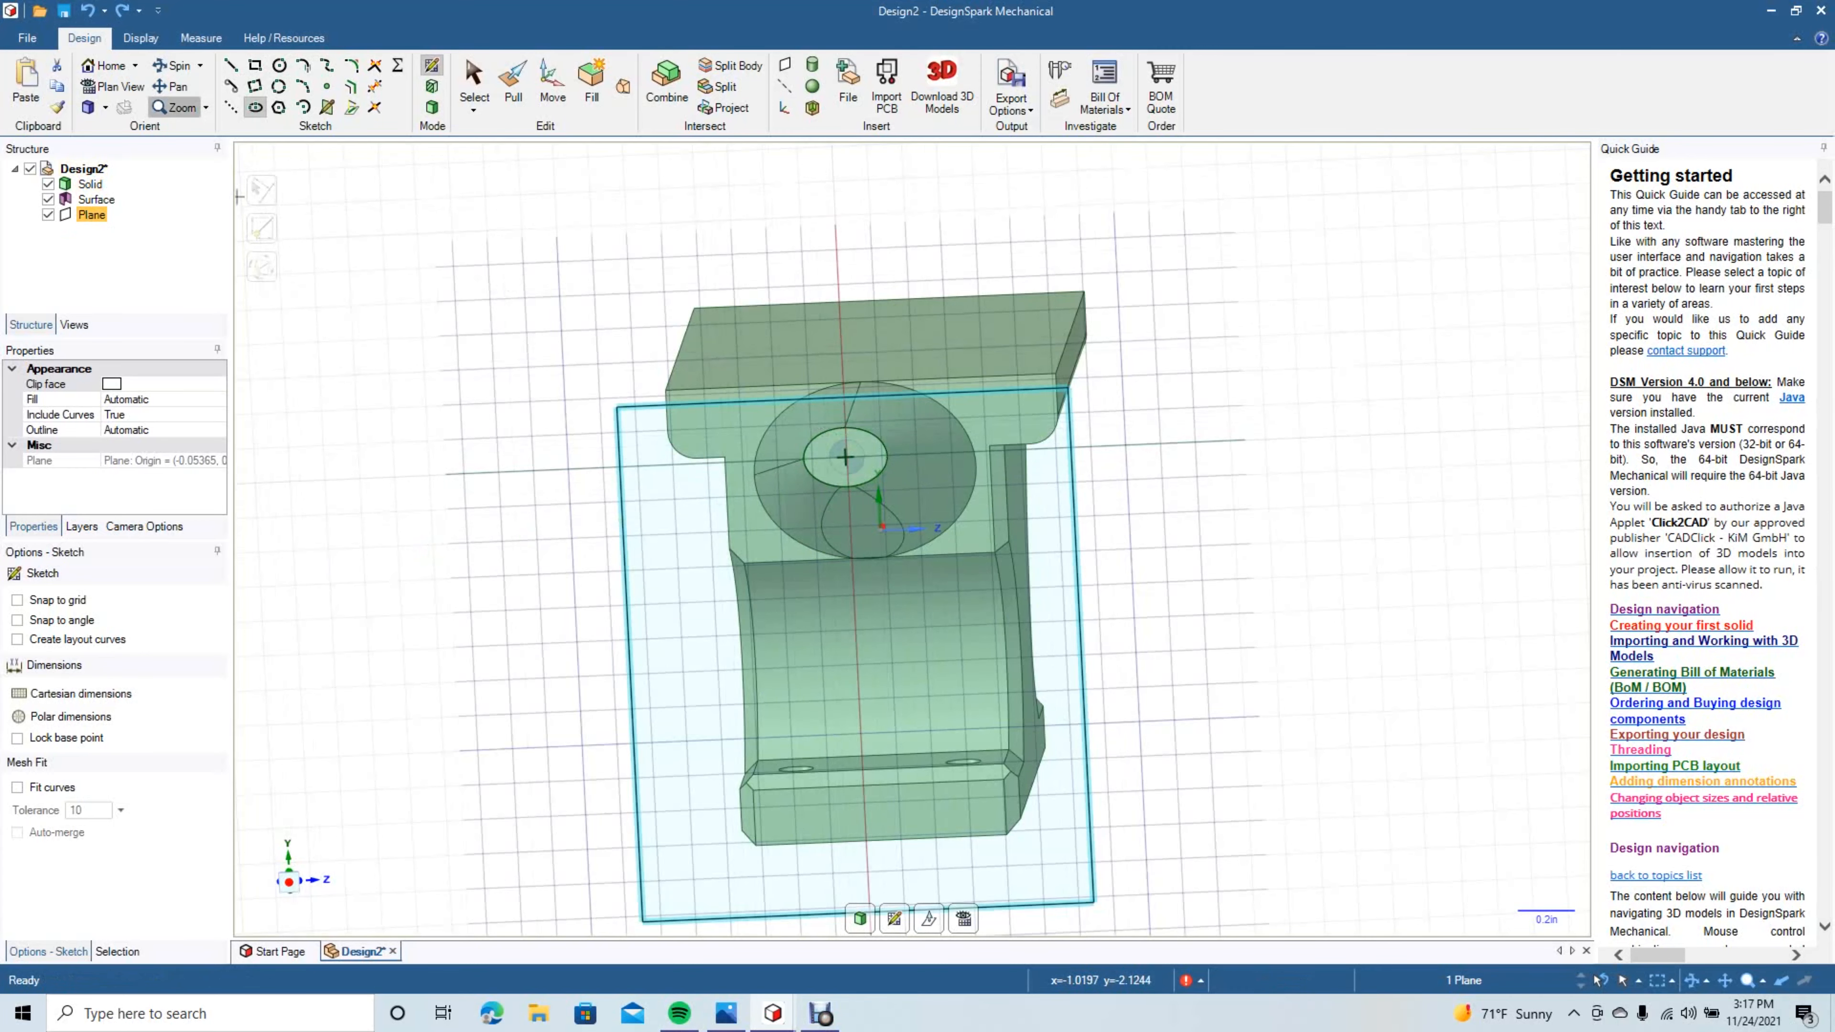
Sketch an ellipse about 0.3 by 0.214 in centred on the horn's tip, matching its outline, and return to 3D mode.
drag(711, 391, 929, 568)
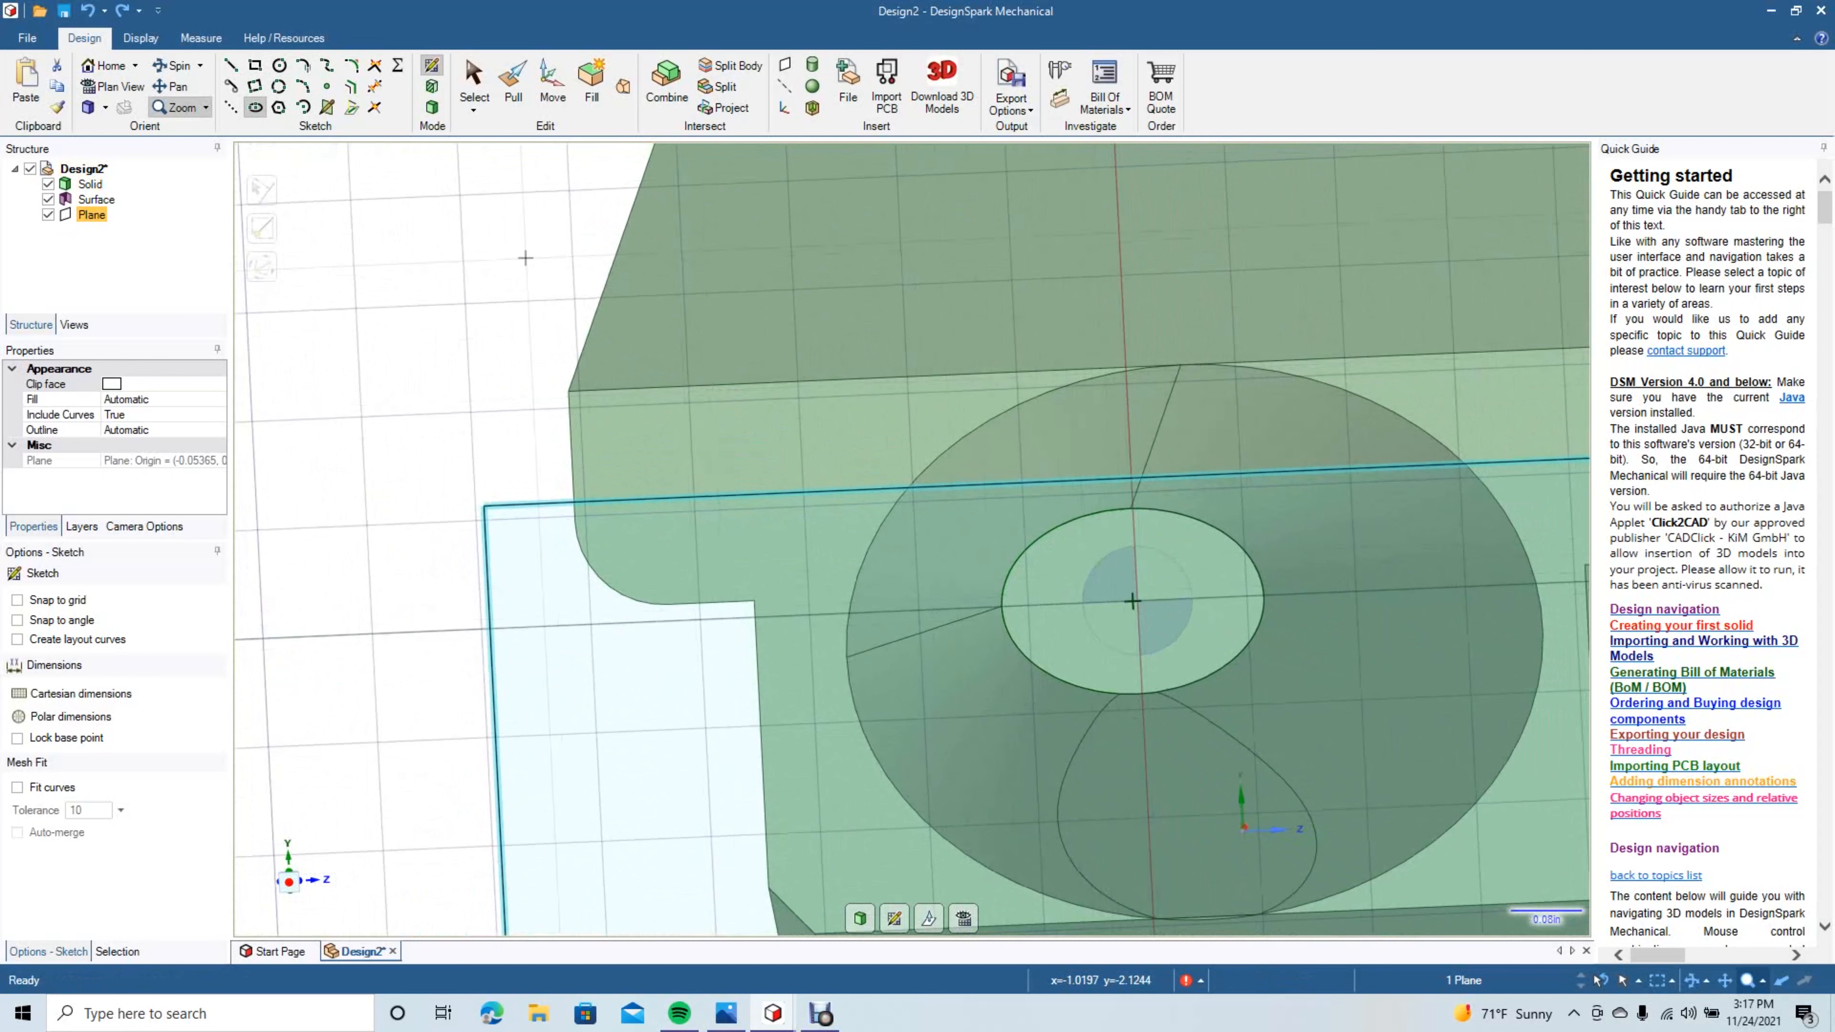
key(Escape)
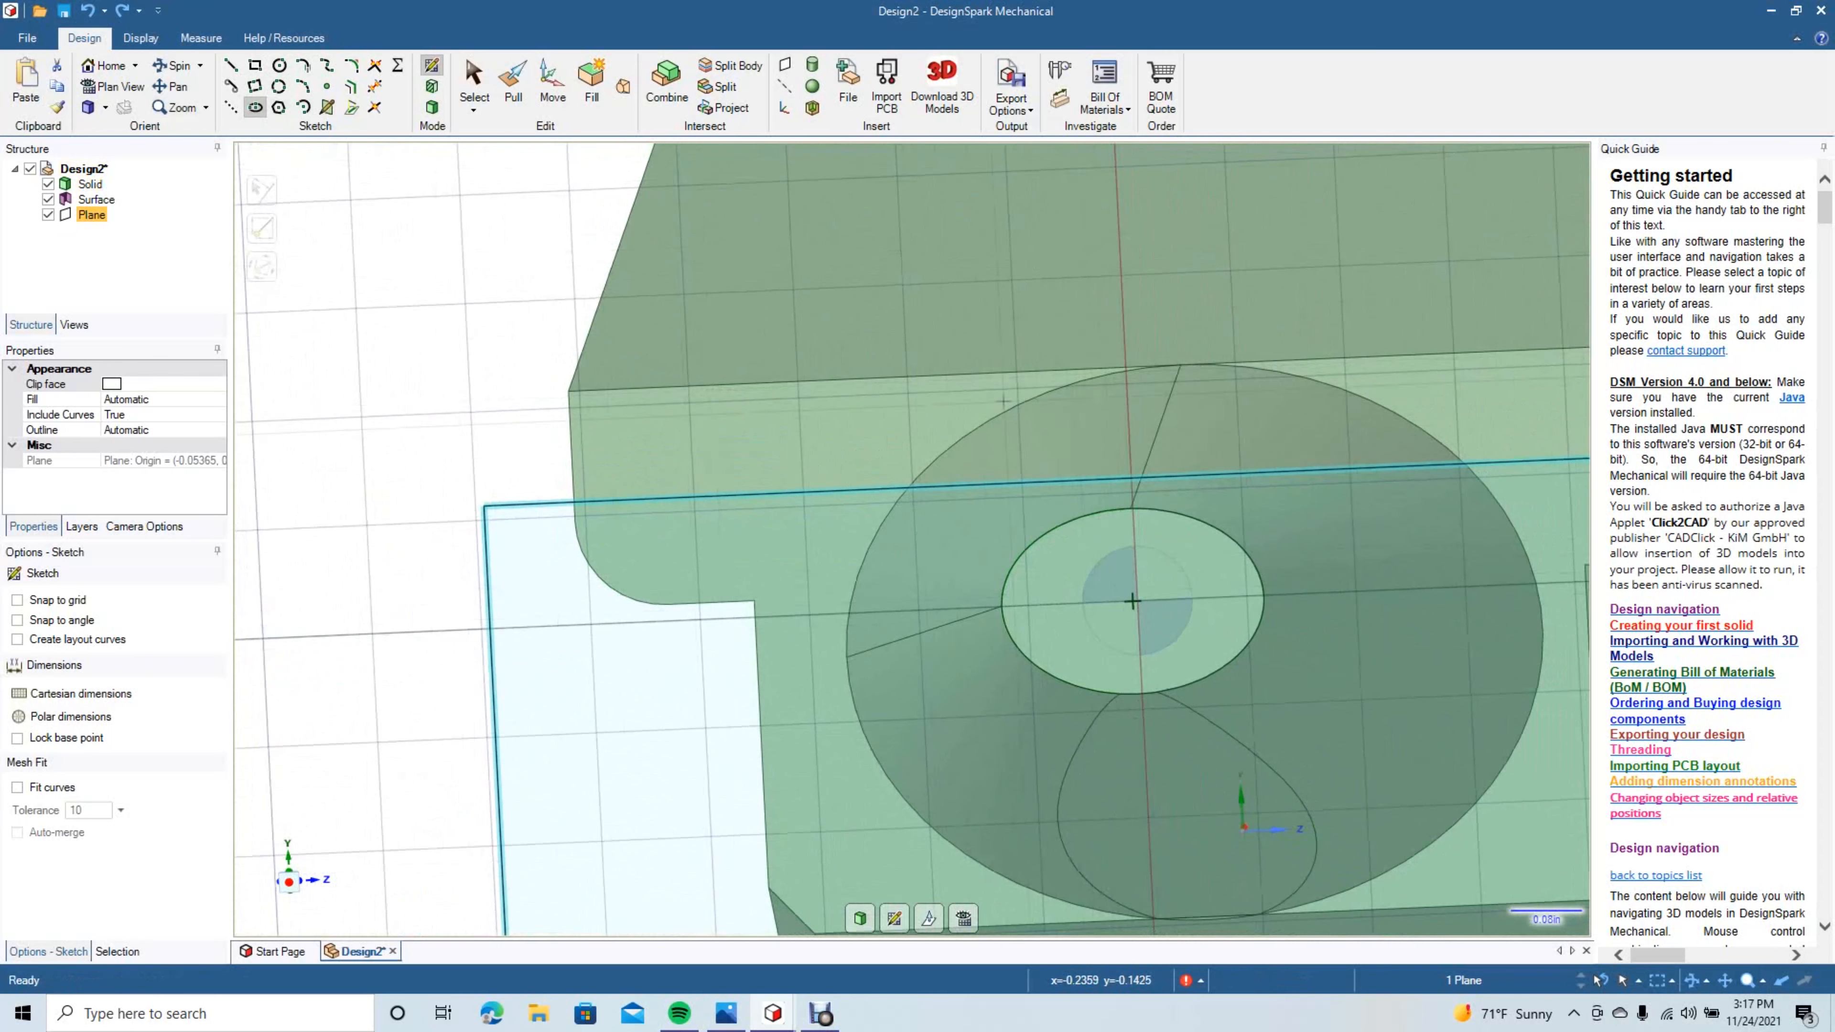
click(1133, 601)
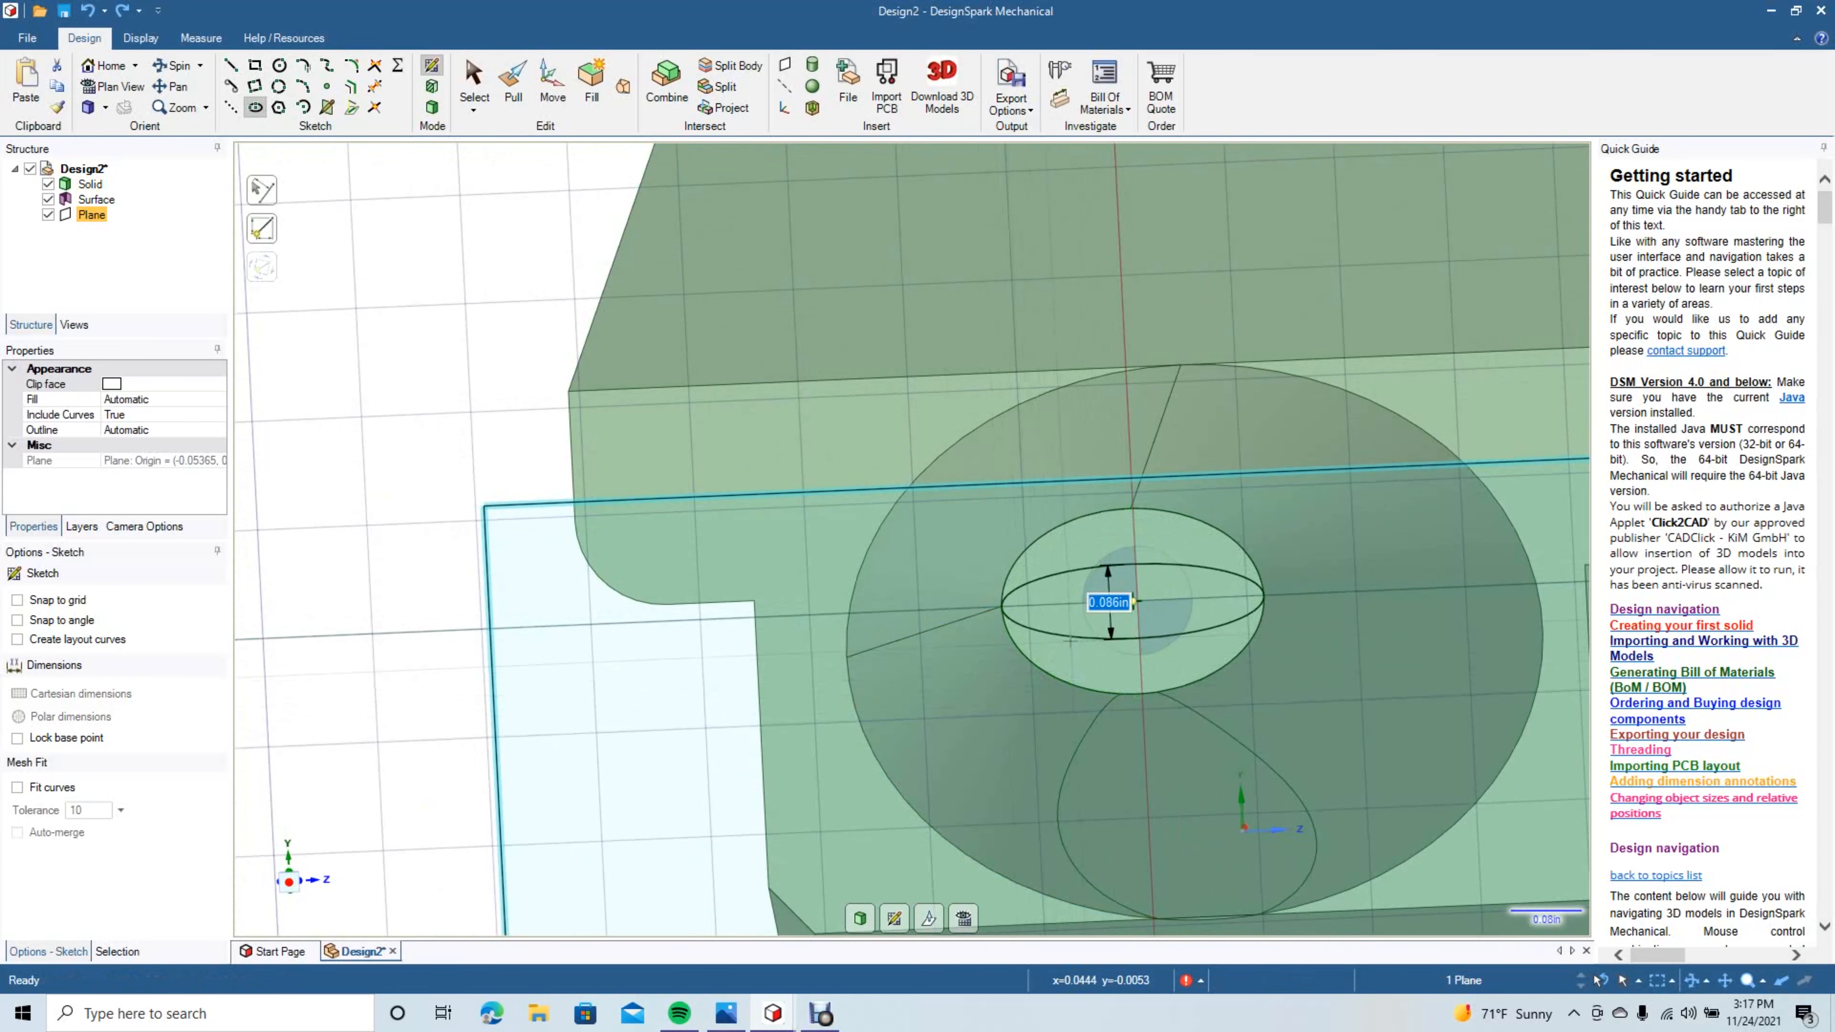
click(1128, 509)
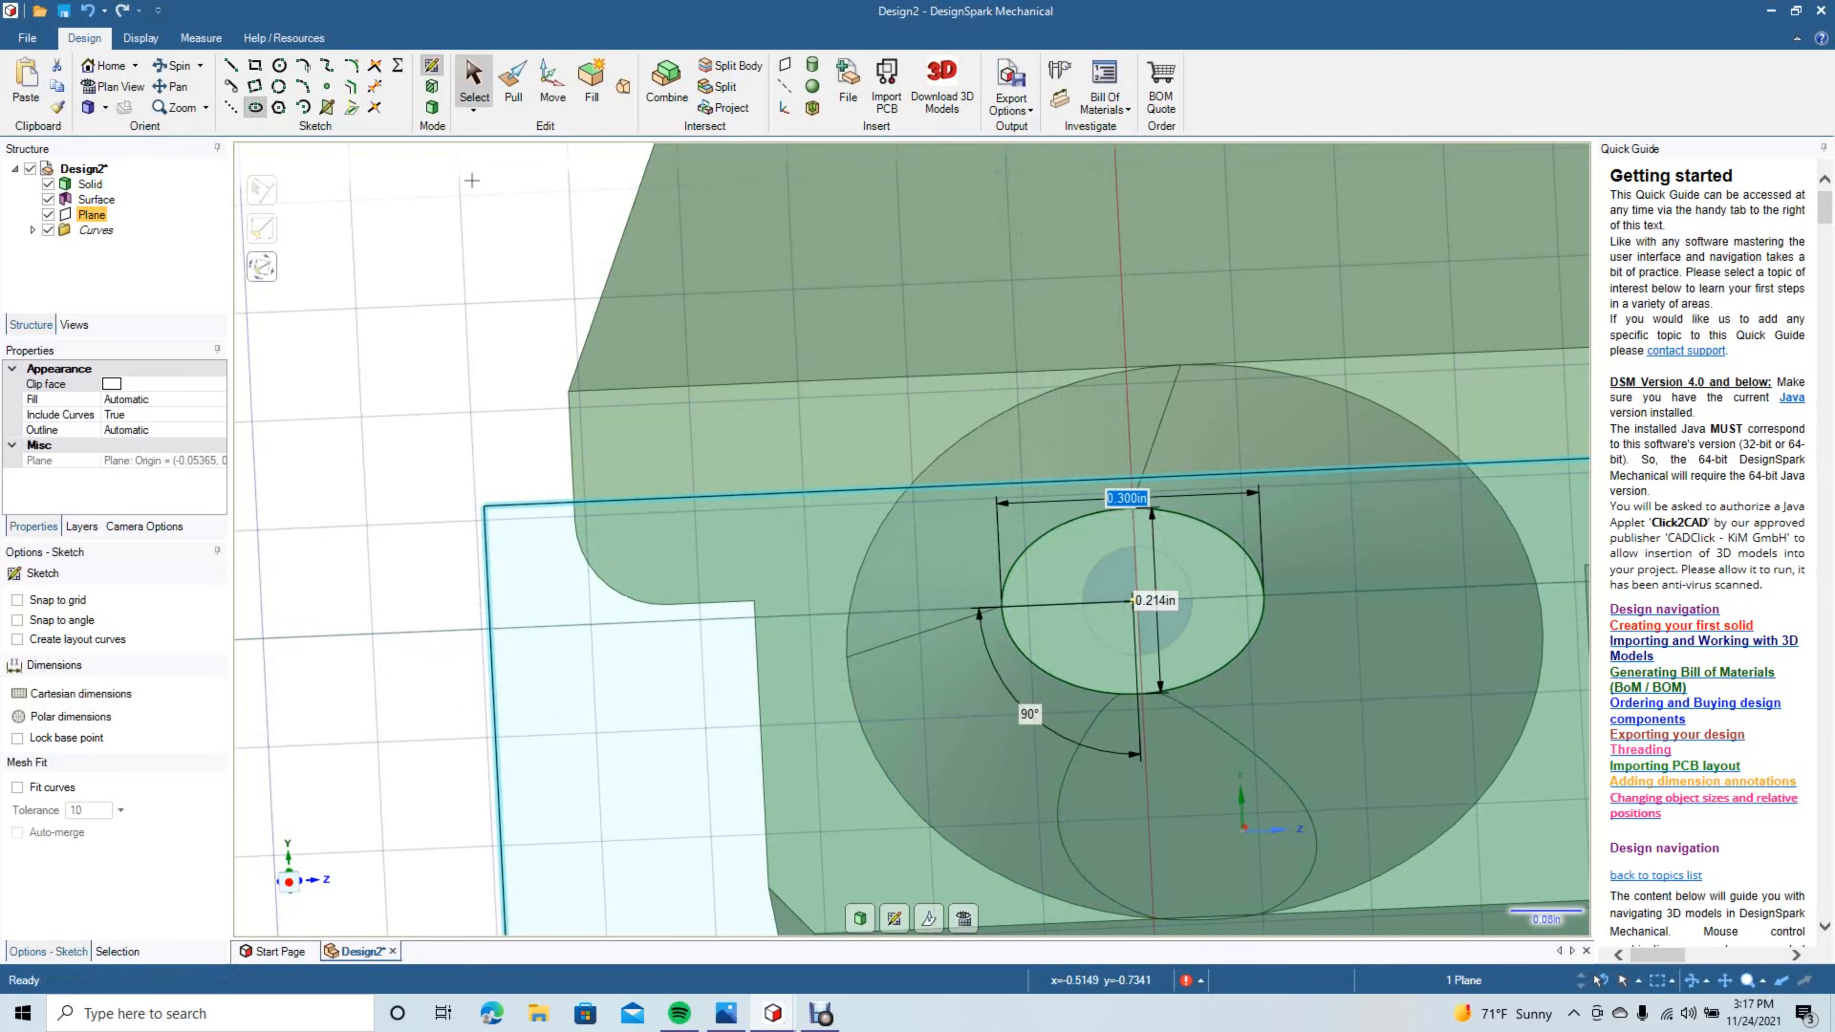
click(474, 78)
click(432, 107)
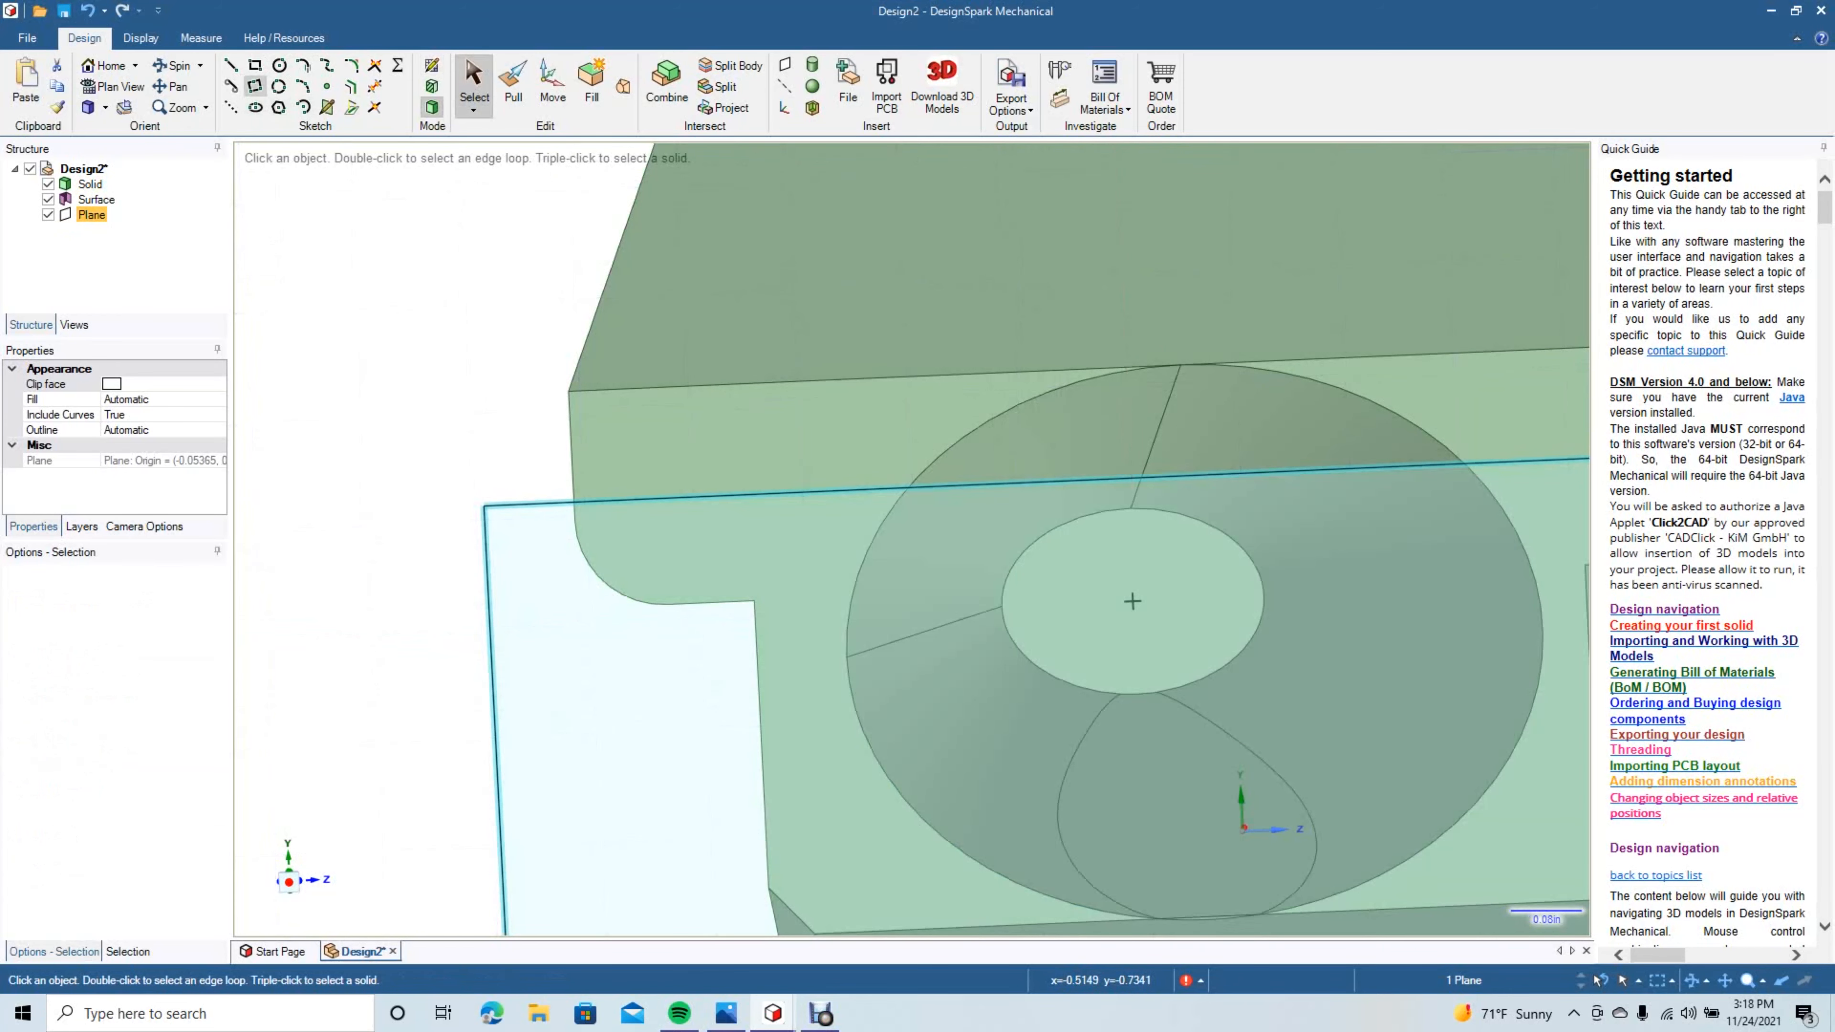
Pull the horn's elliptical tip face outward by about 0.13 in.
middle_drag(824, 340, 535, 623)
key(Escape)
key(p)
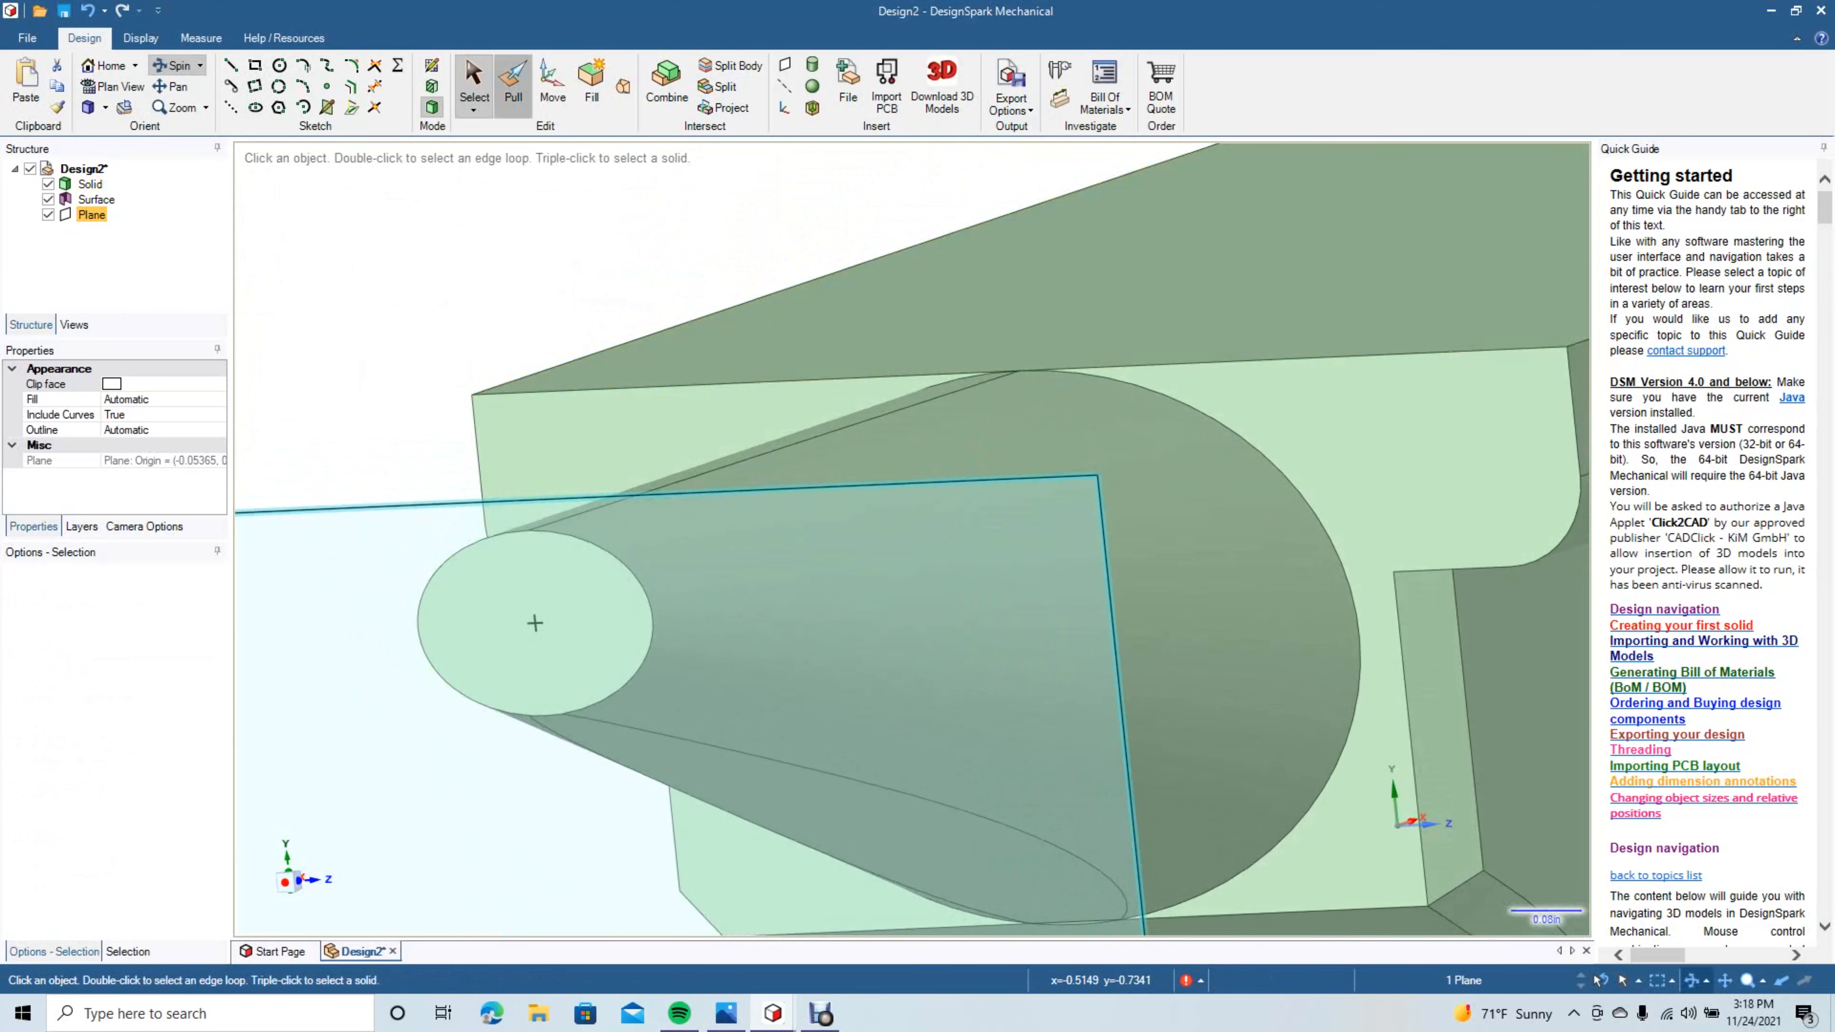
click(535, 623)
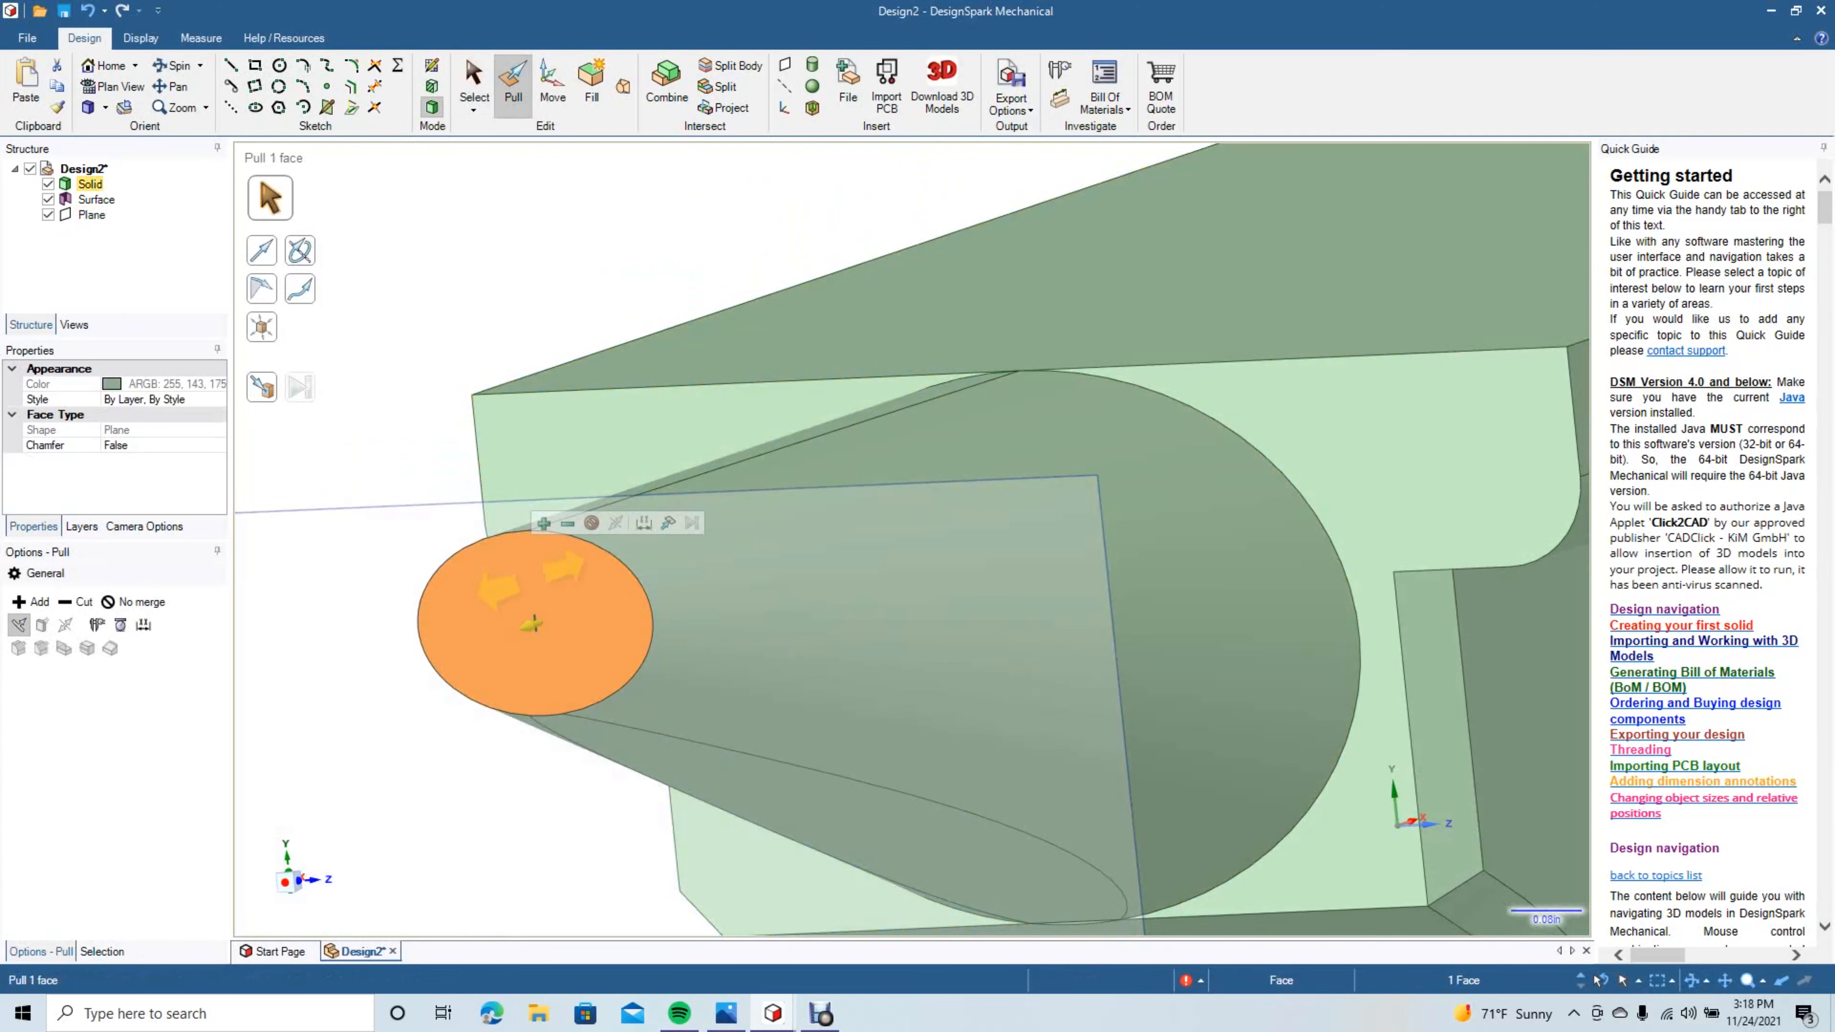
drag(535, 623, 485, 656)
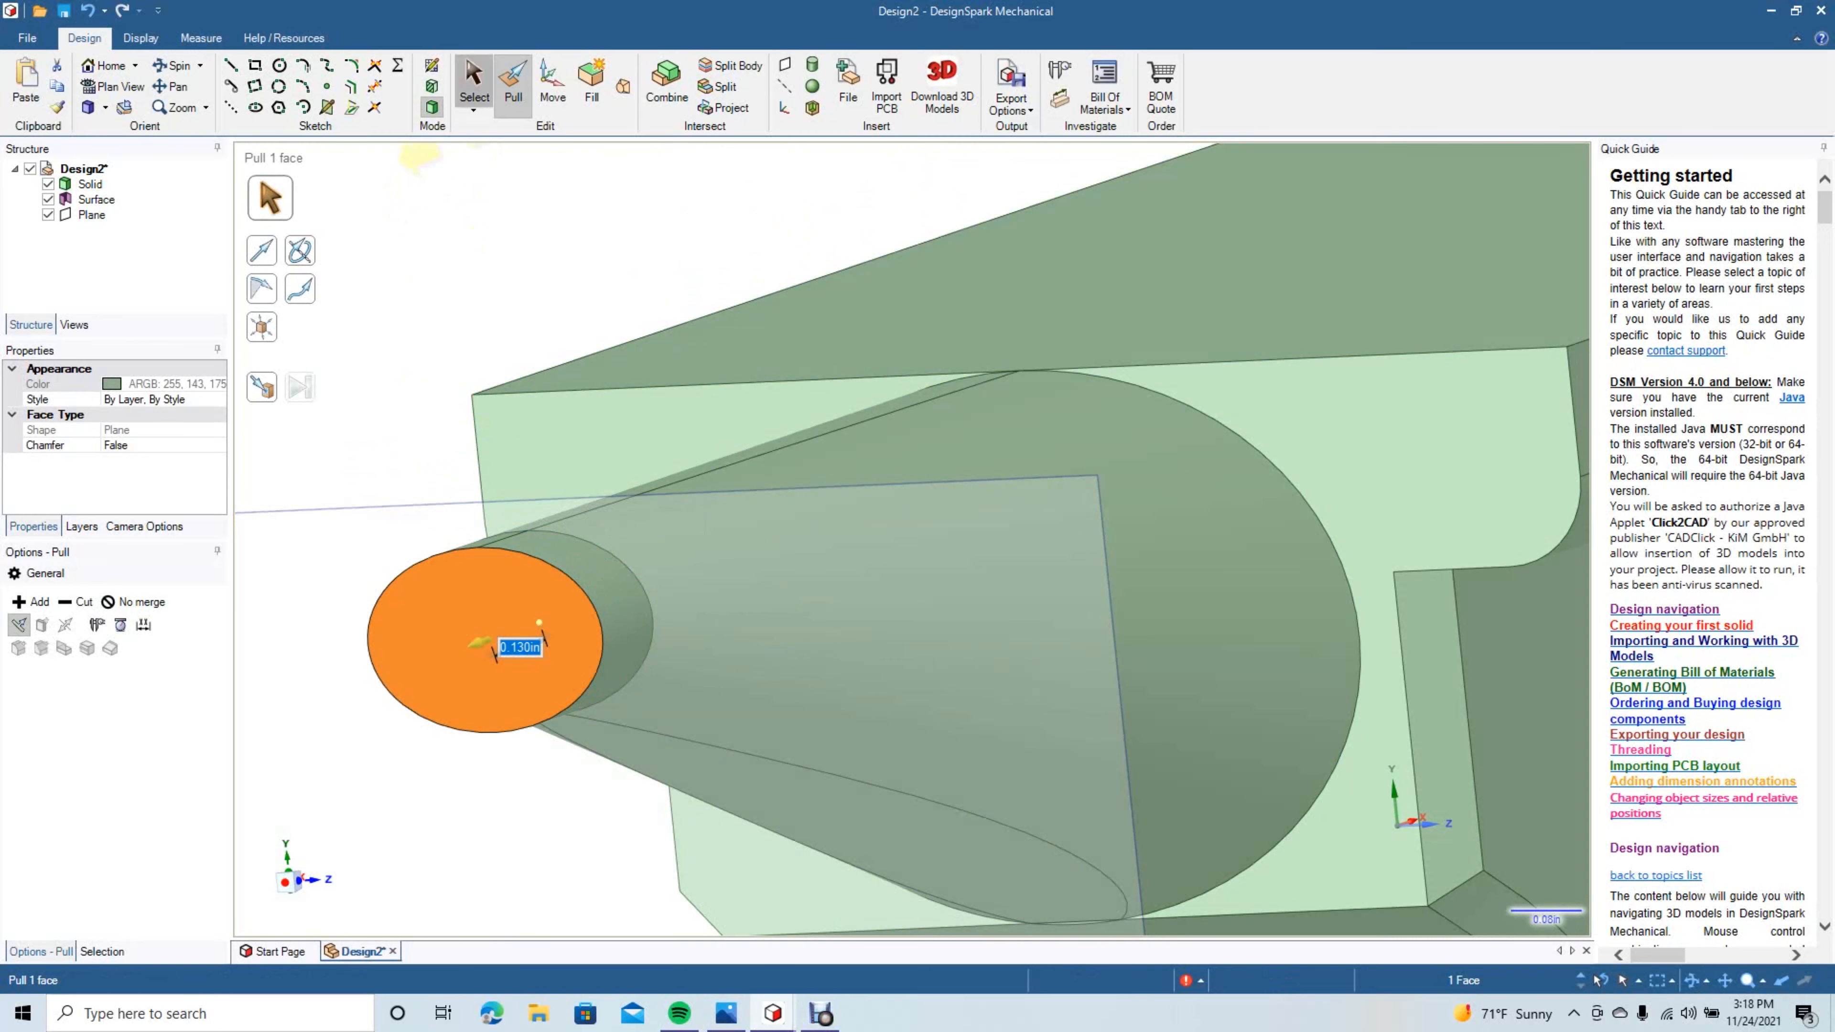
click(473, 79)
key(Escape)
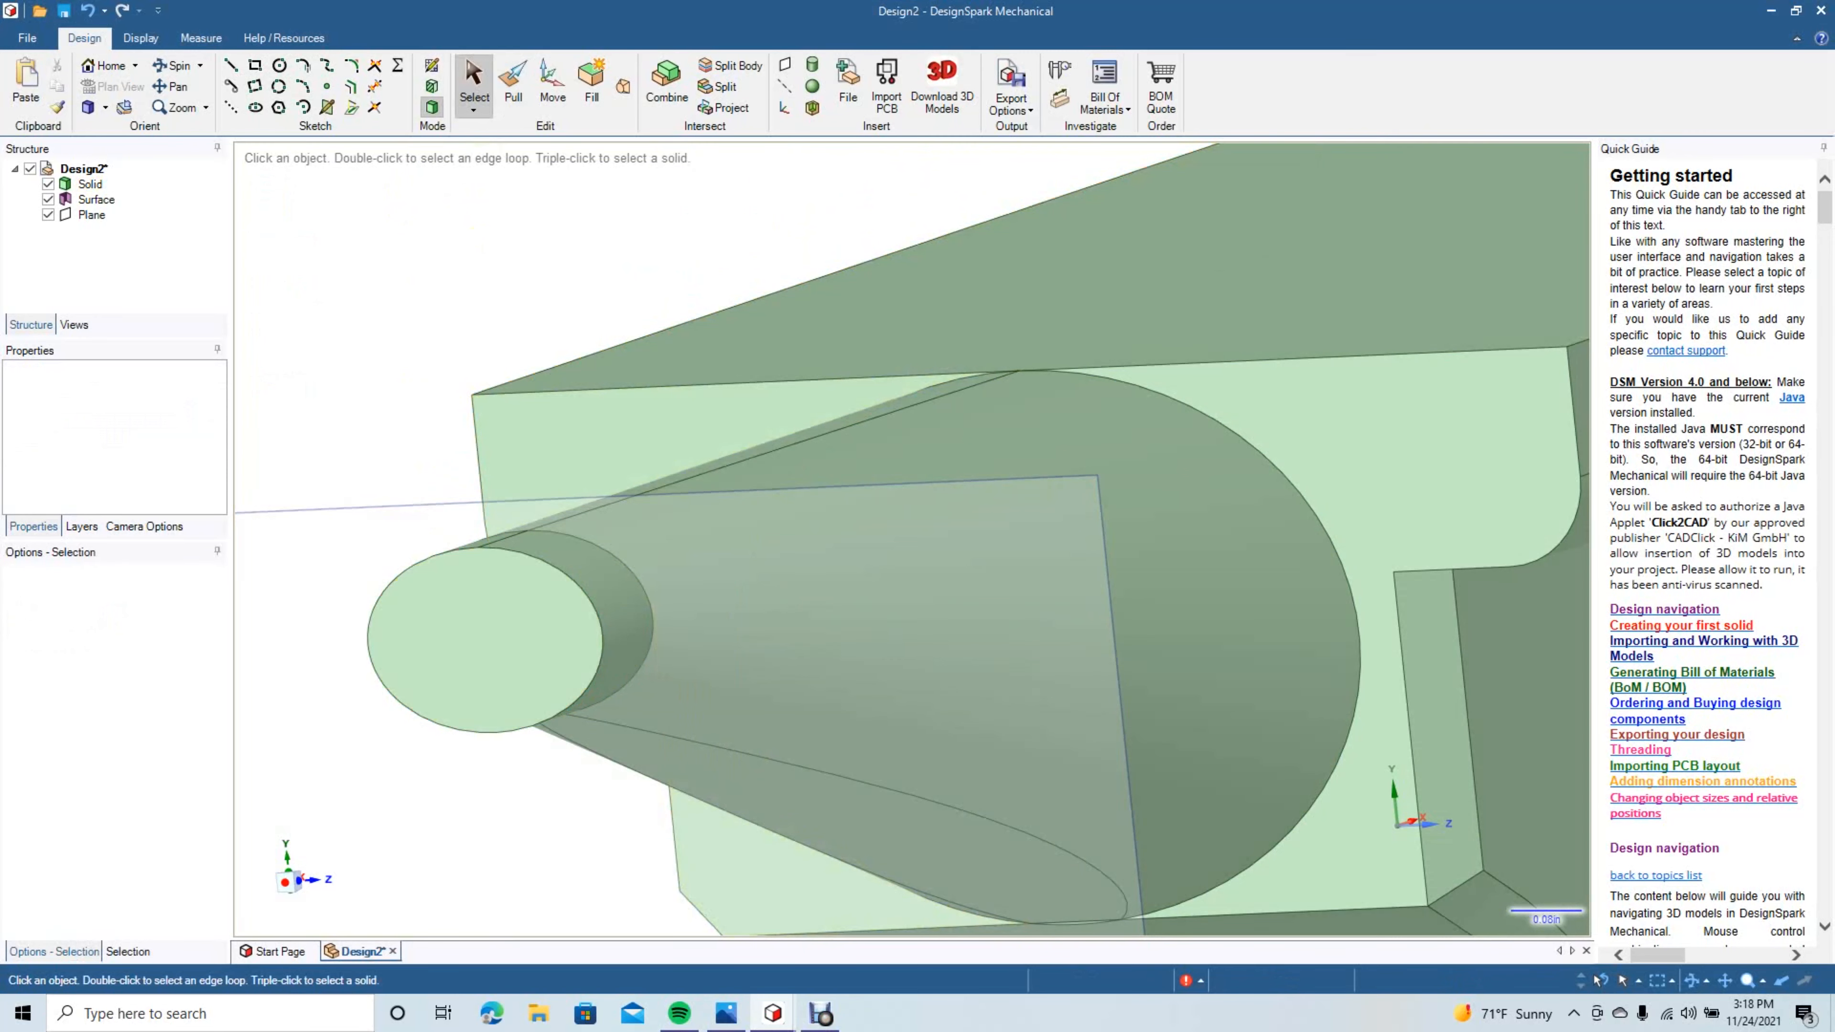
Round all four edge segments around the horn tip's end face with a 0.04 in radius.
click(512, 85)
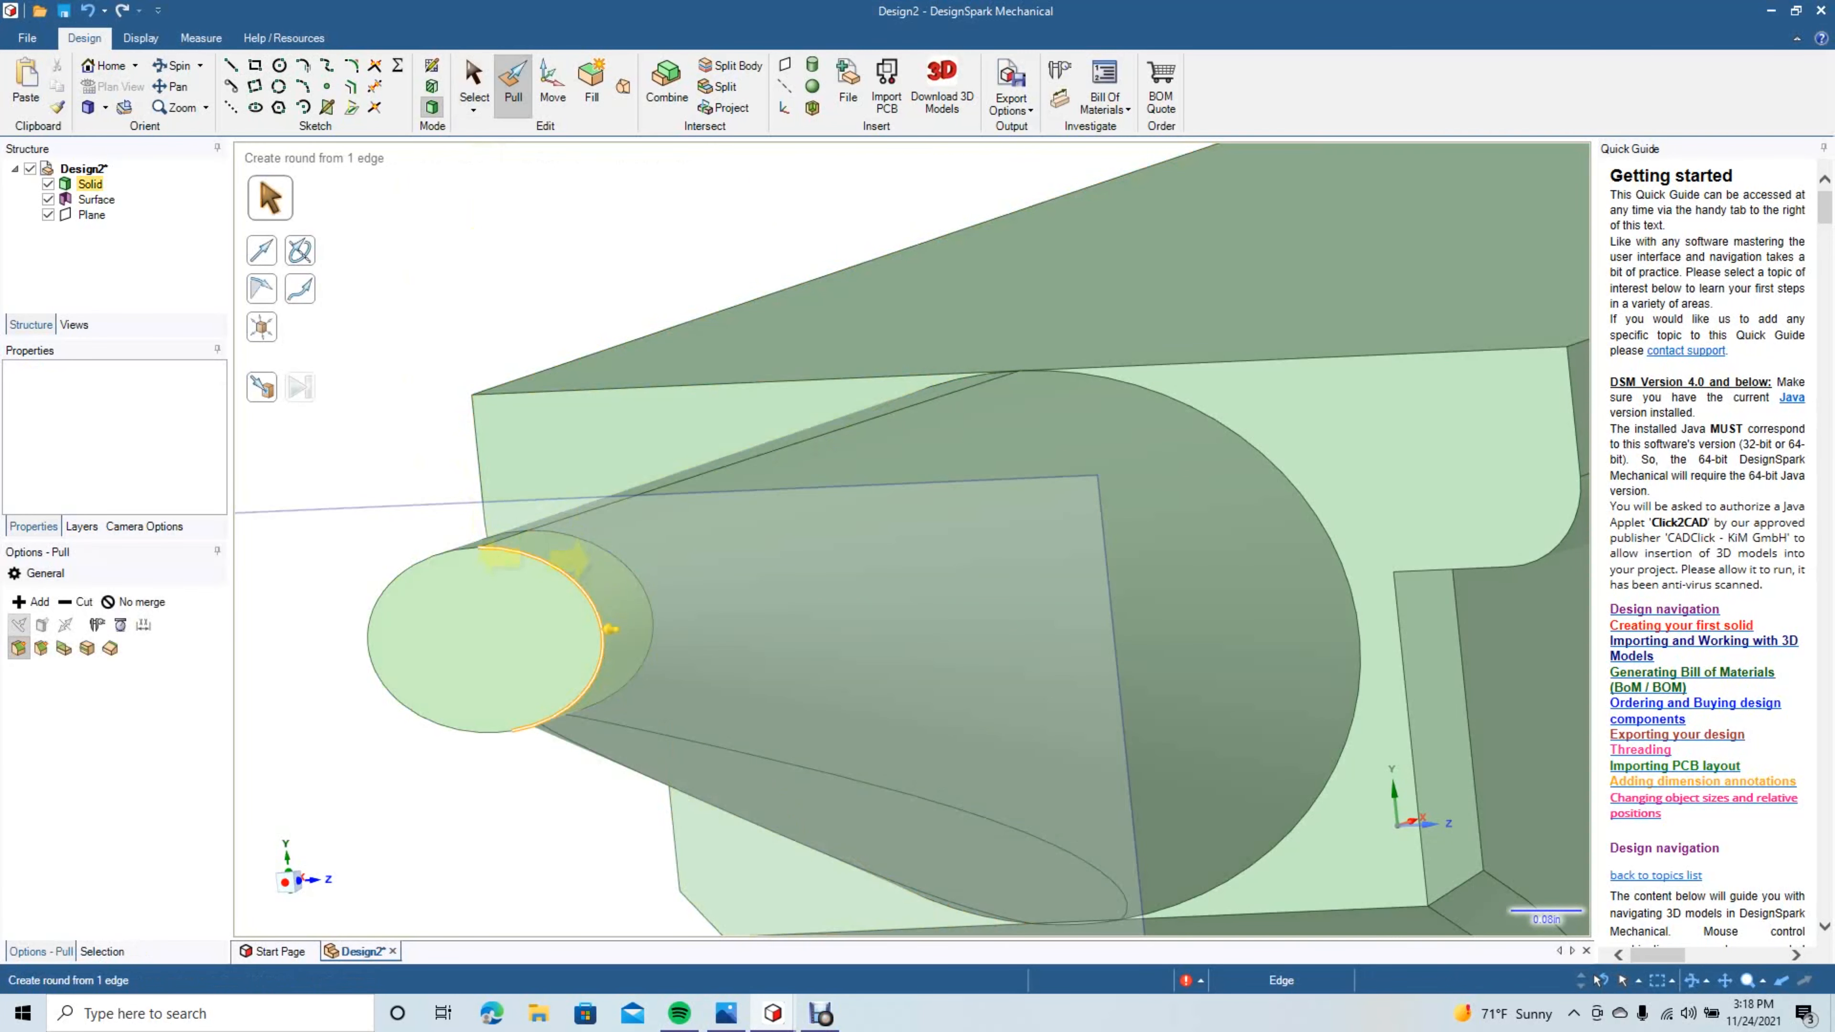
click(603, 629)
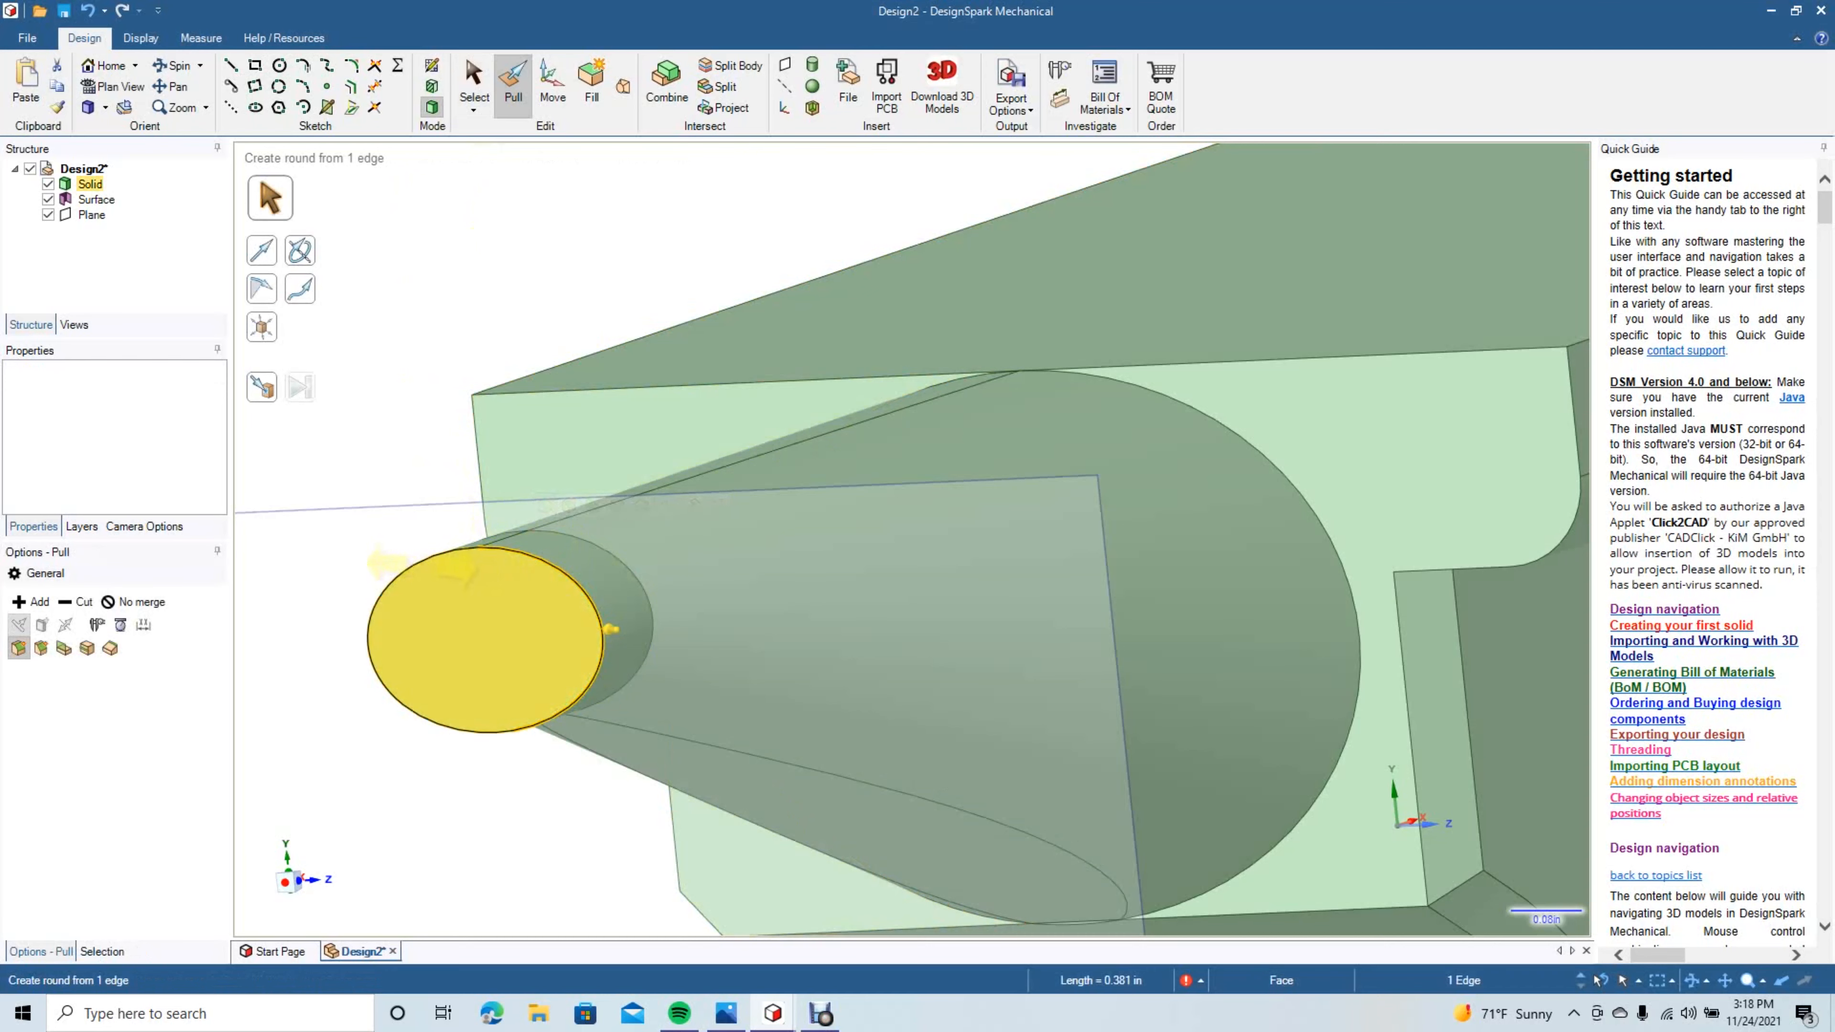
ctrl+click(422, 563)
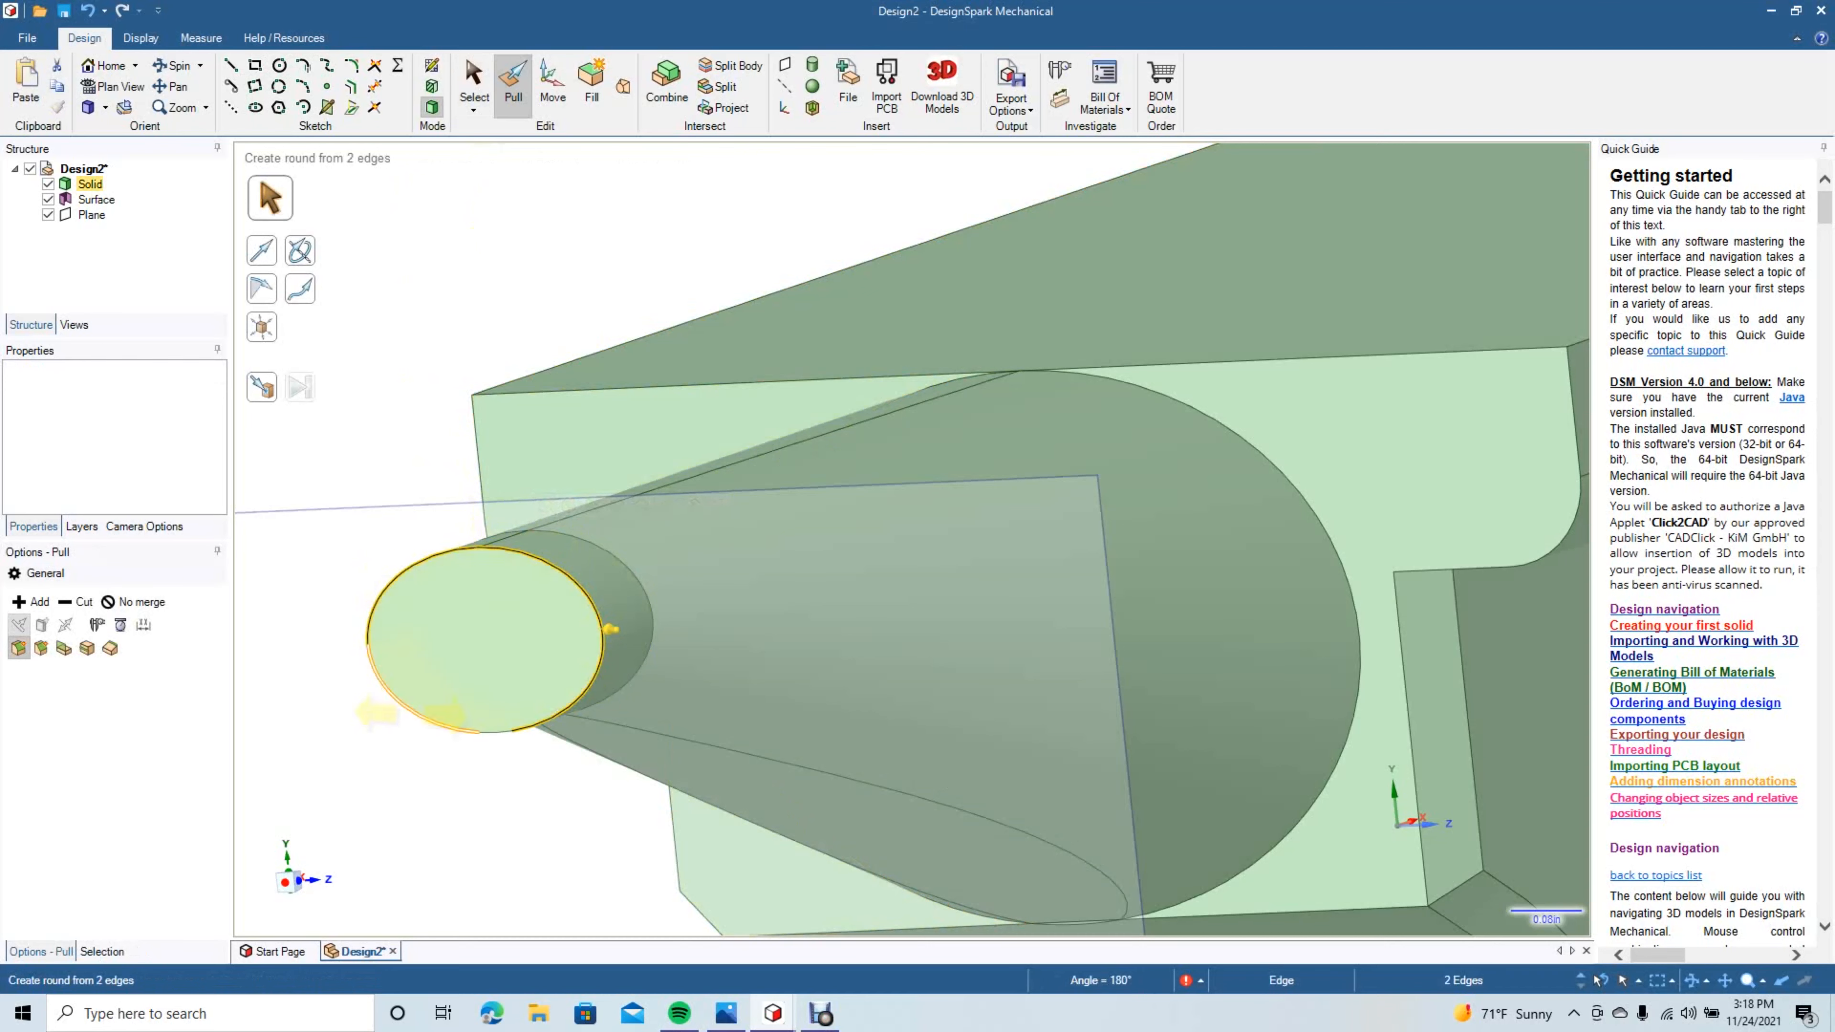
ctrl+click(396, 698)
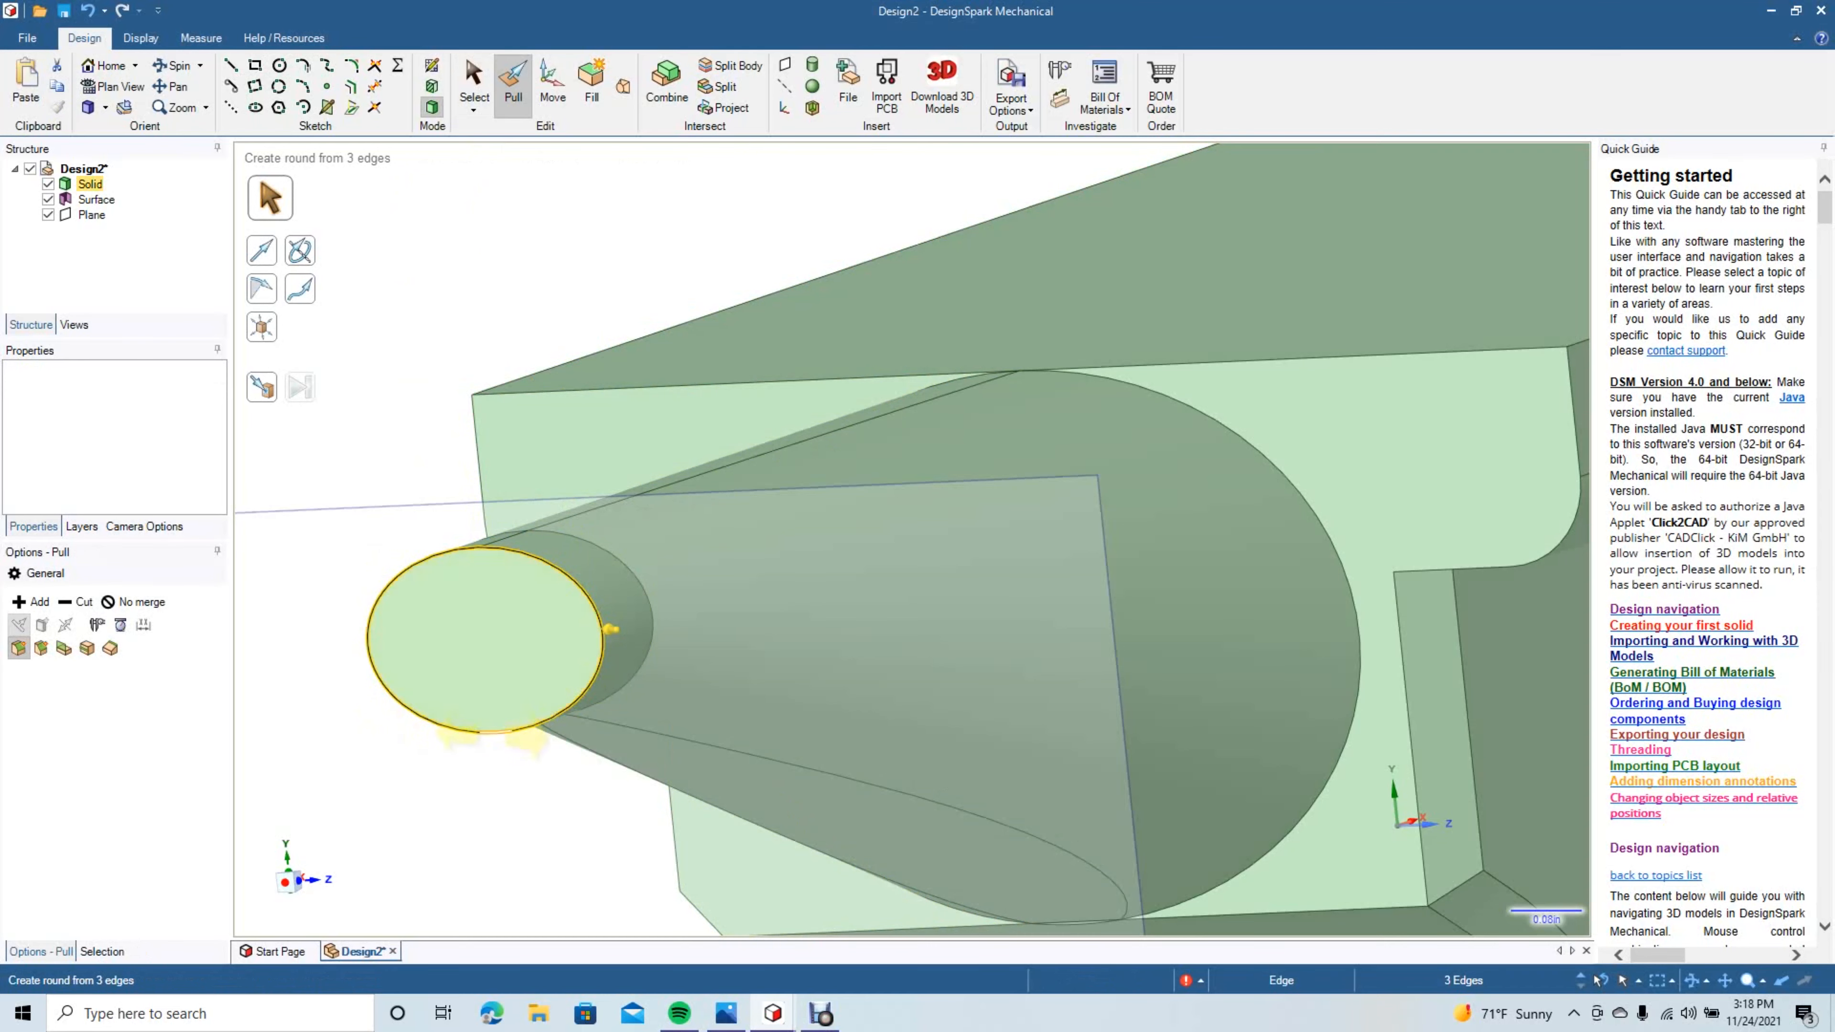
ctrl+click(492, 731)
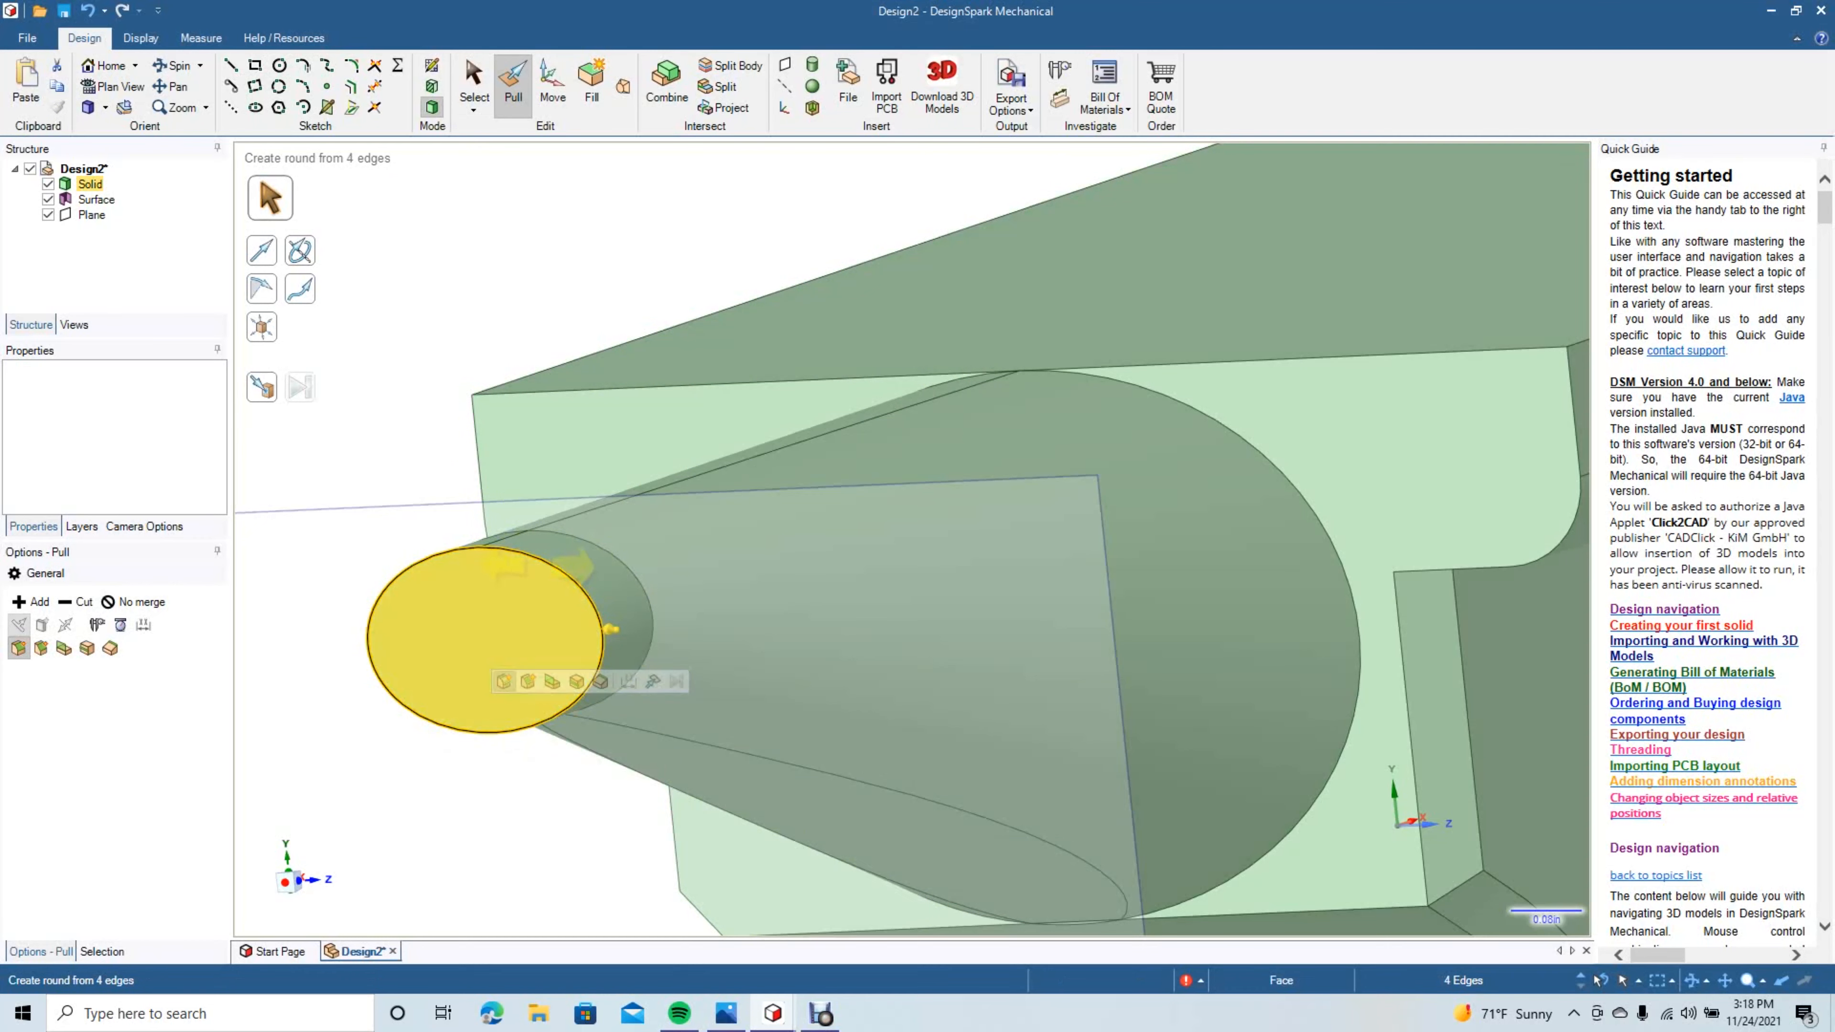
drag(610, 629, 600, 629)
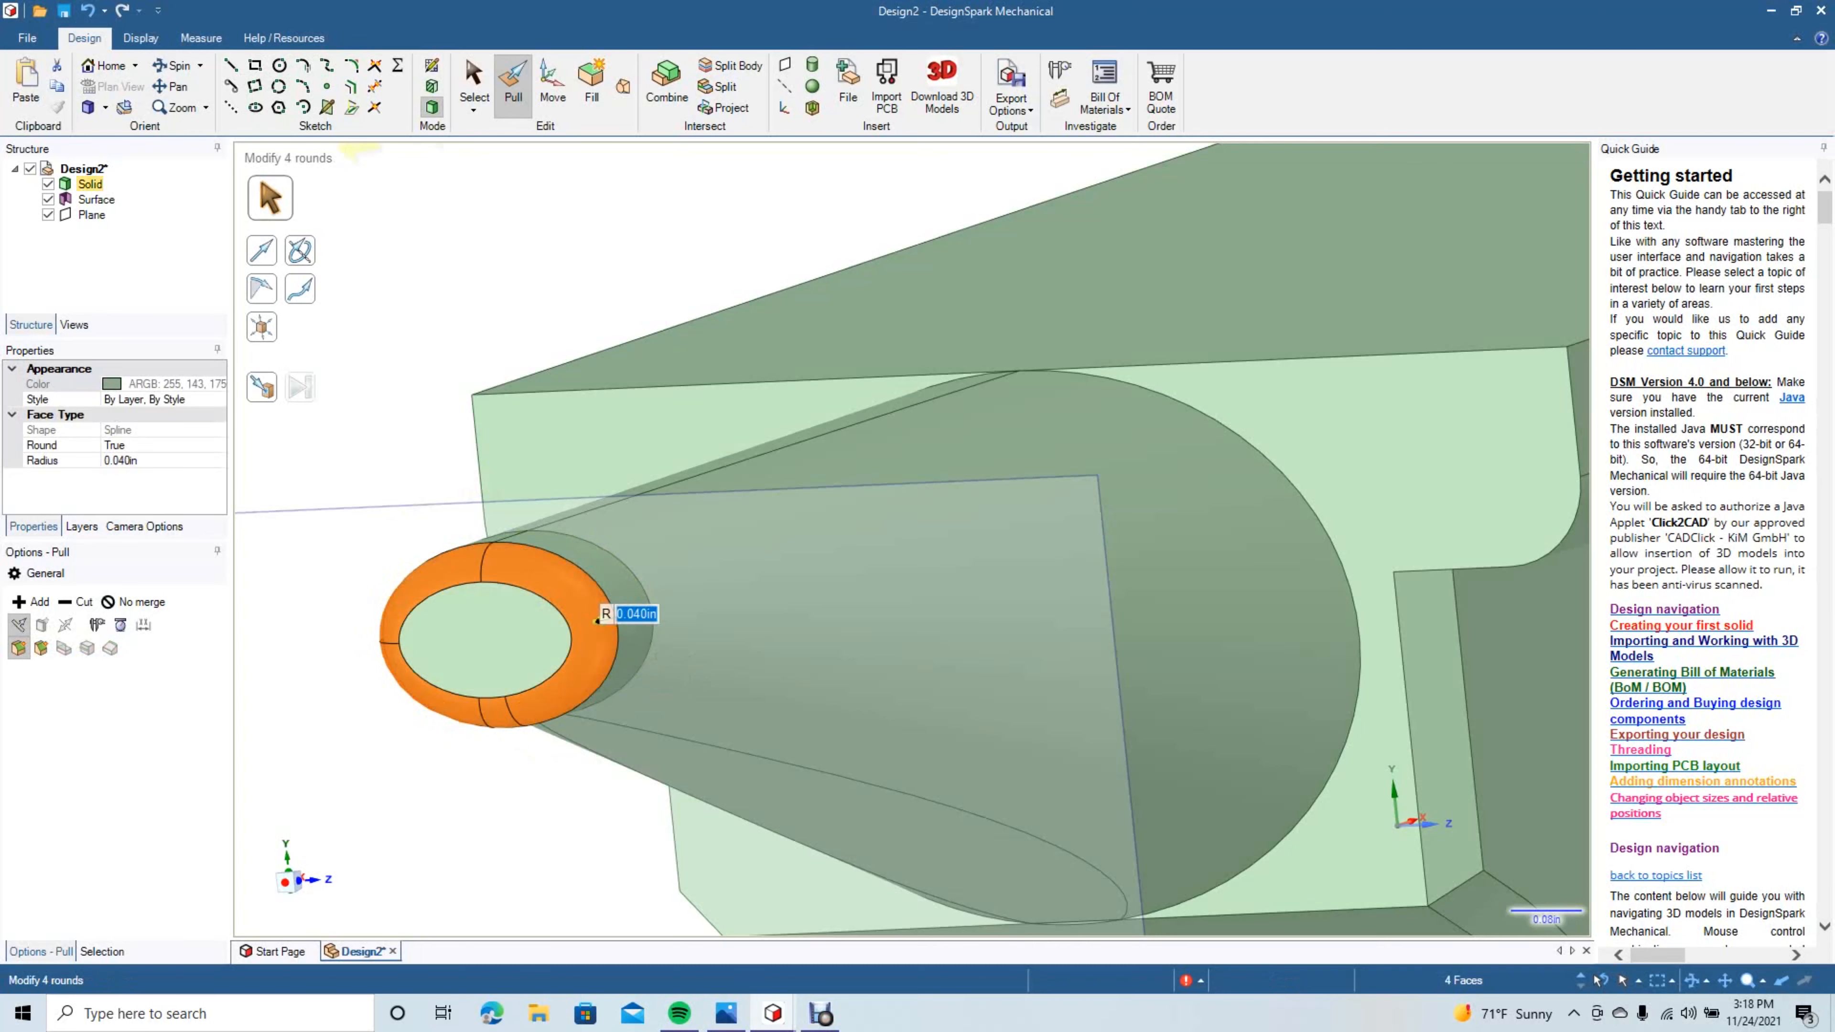
Delete the reference plane at the horn's tip.
click(473, 81)
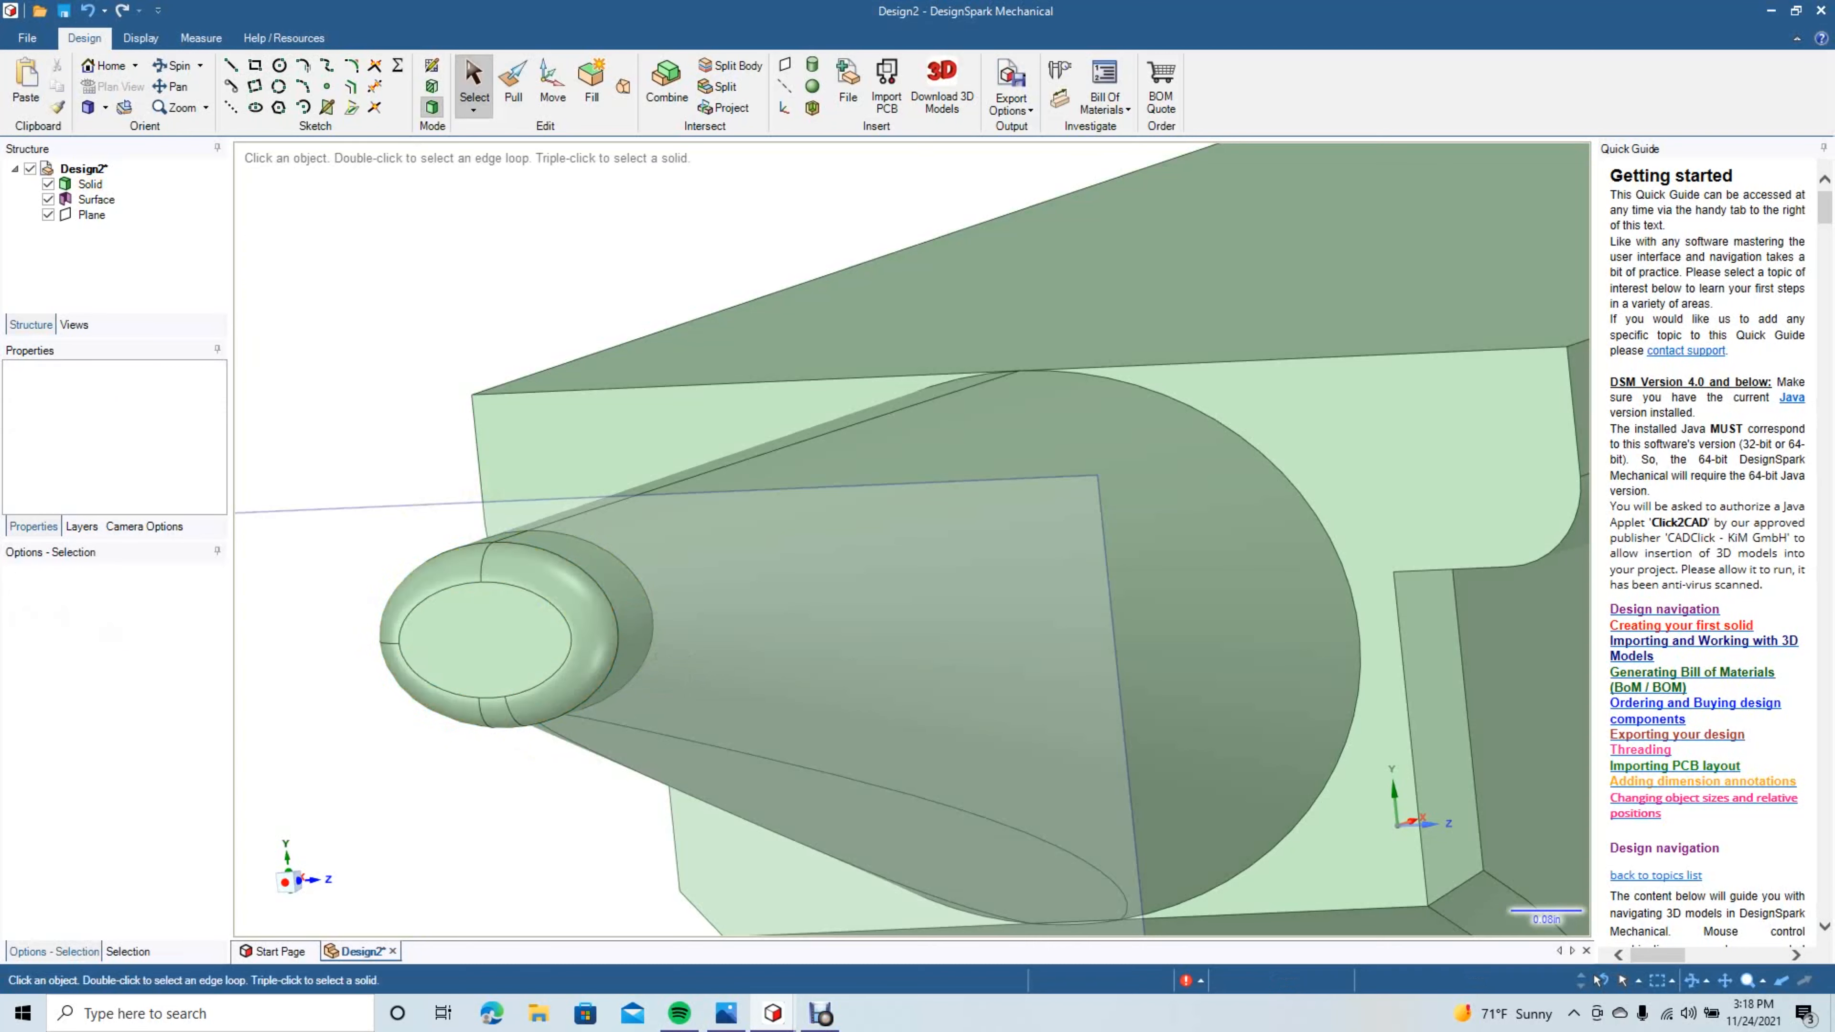
click(91, 214)
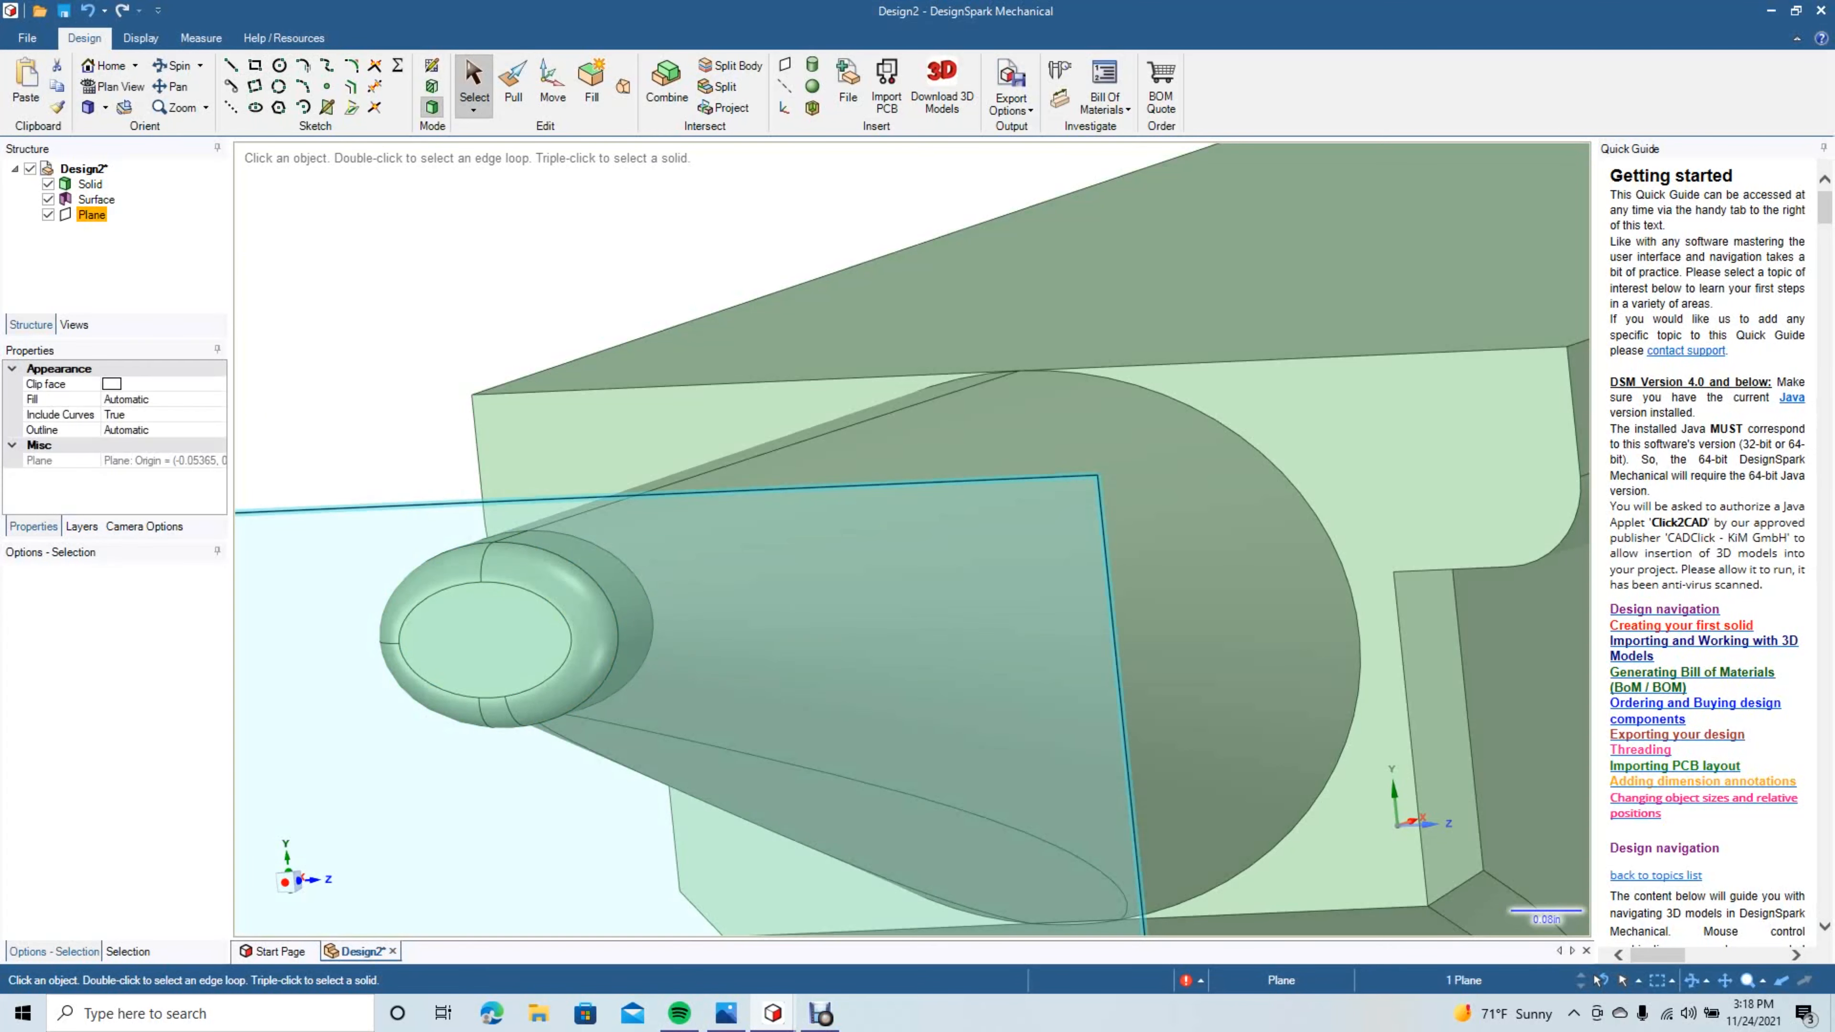
key(Delete)
Examine the whole anvil in the Top view and from an angle facing the horn, ending in the Top view.
click(105, 107)
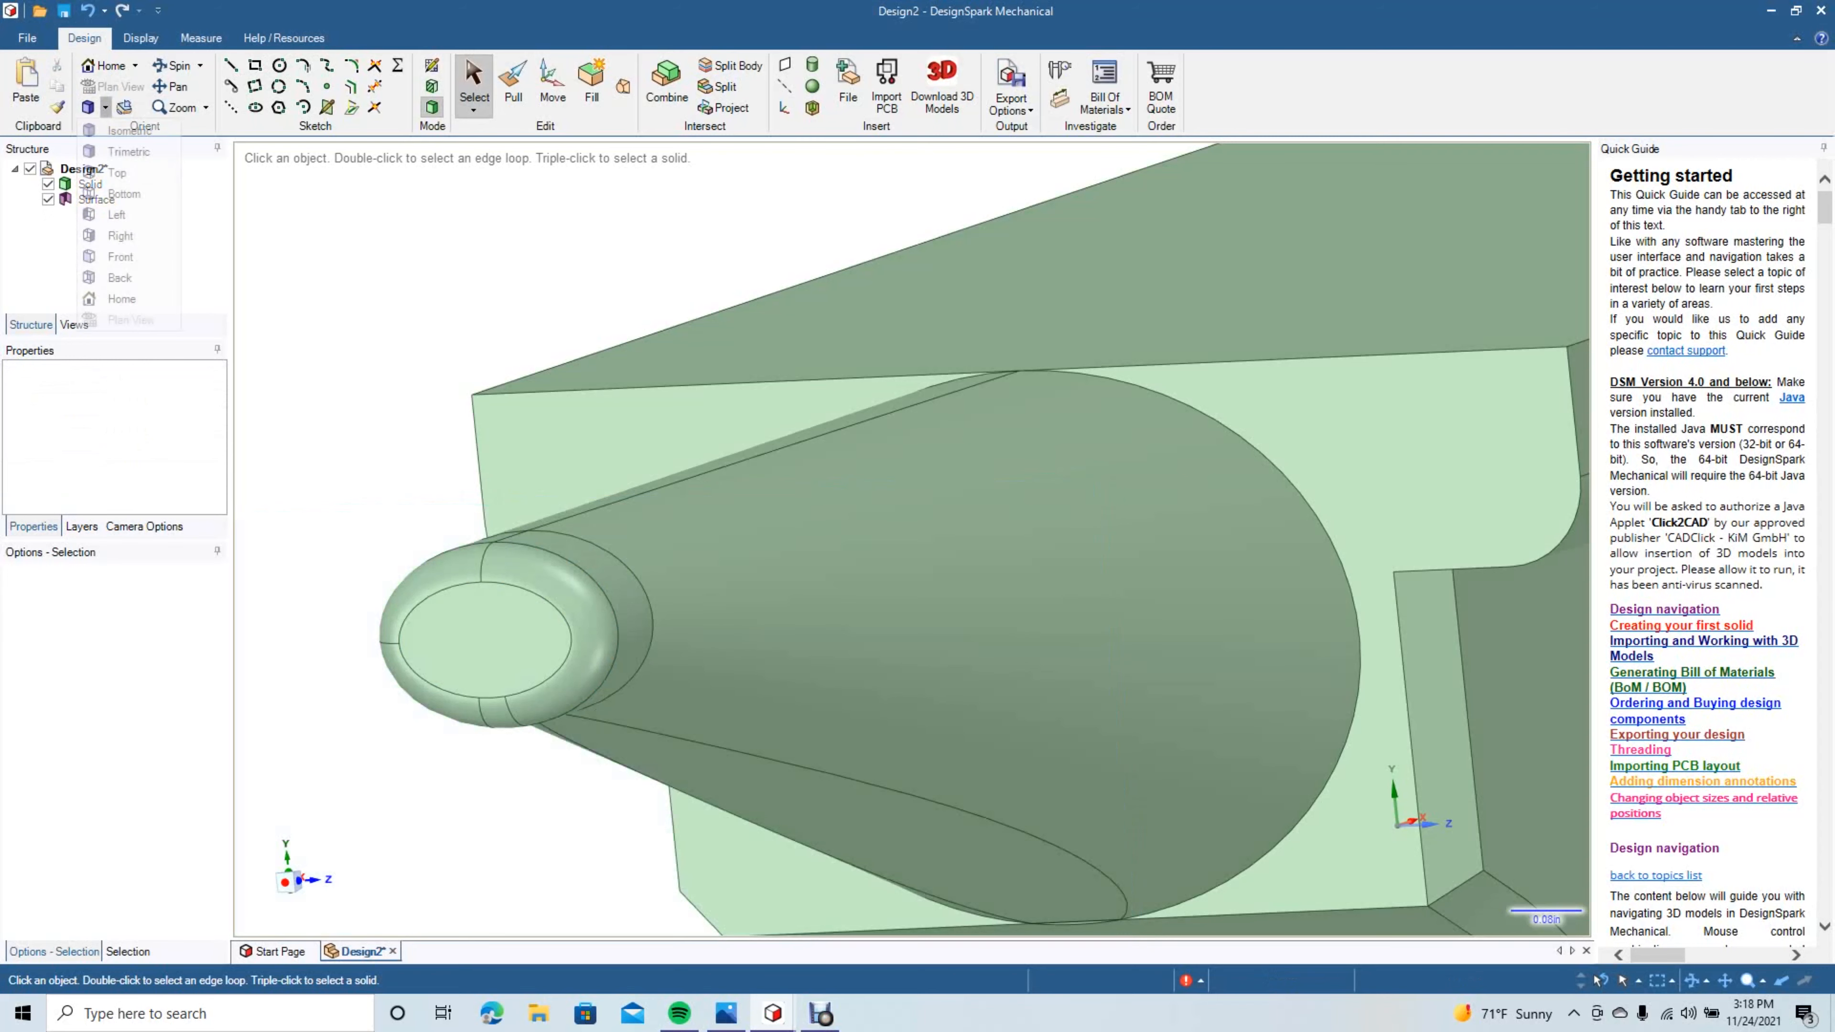
click(101, 172)
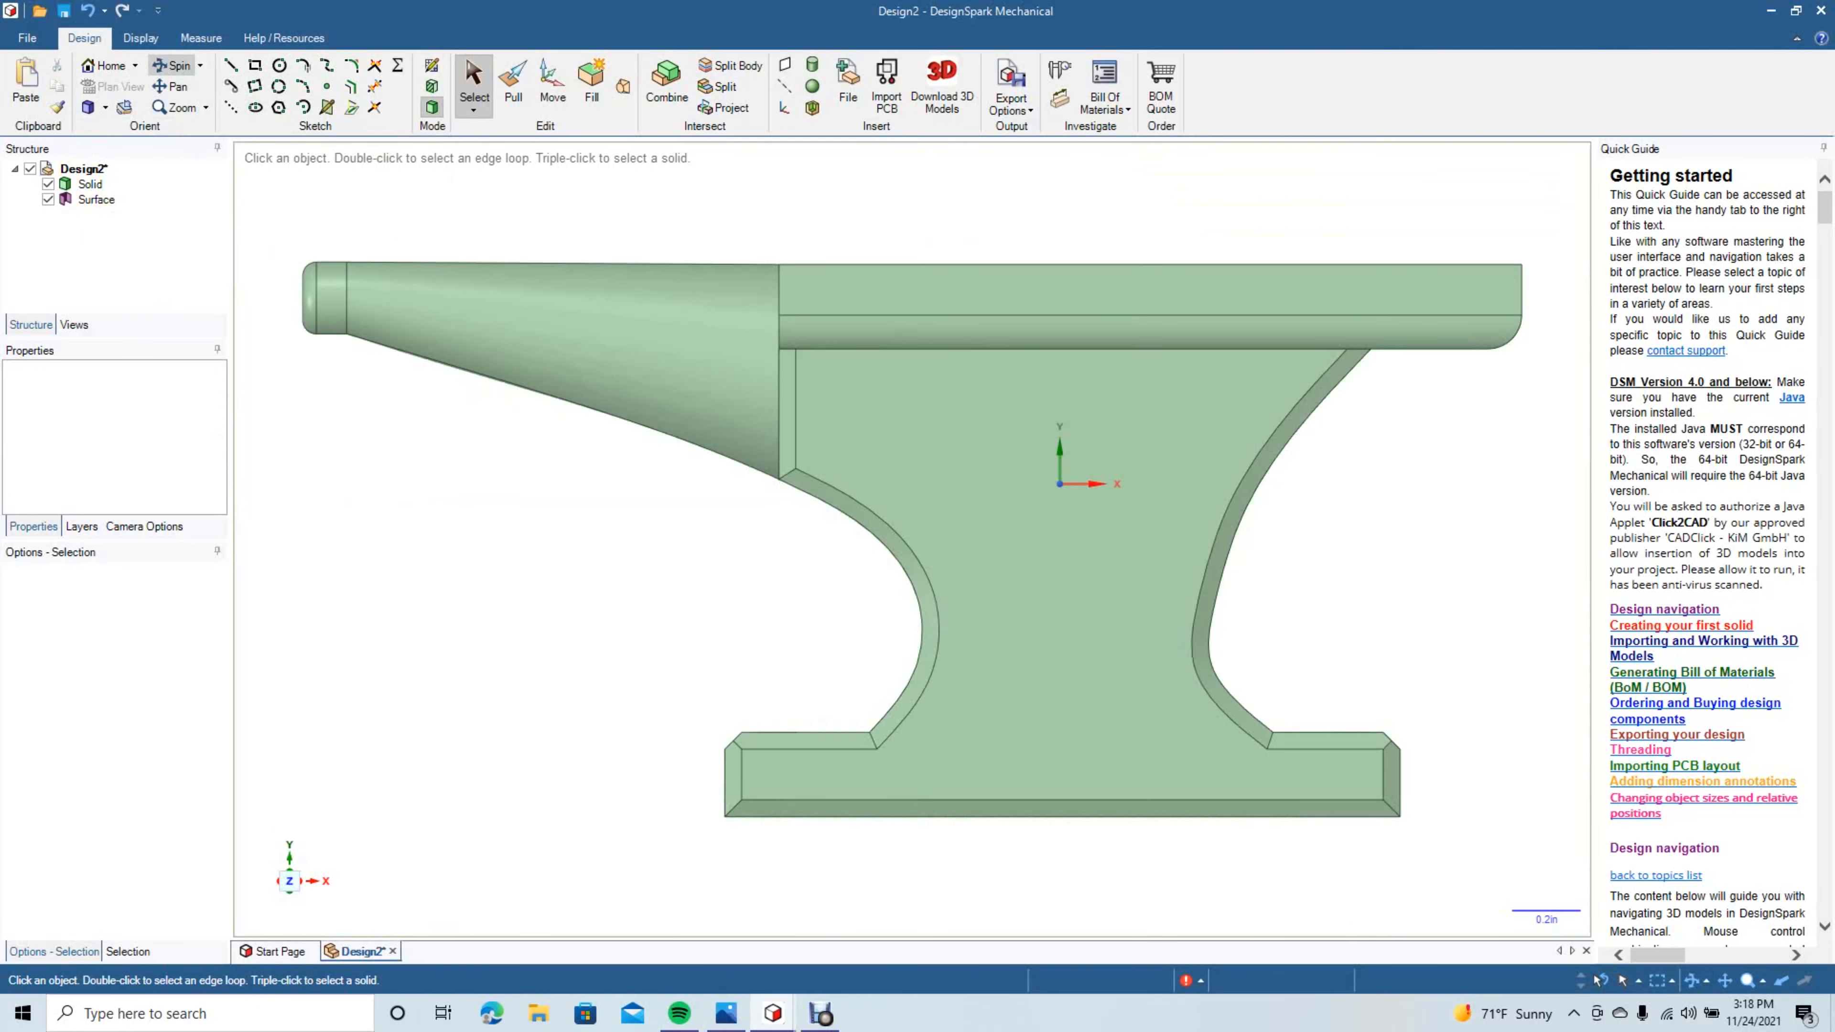
mouse_move(309, 264)
middle_down()
mouse_move(534, 263)
mouse_move(347, 271)
mouse_move(253, 361)
mouse_move(268, 275)
mouse_move(333, 242)
mouse_move(390, 245)
mouse_move(372, 214)
mouse_move(383, 246)
mouse_move(405, 173)
mouse_move(422, 267)
mouse_move(491, 257)
mouse_move(441, 275)
middle_up()
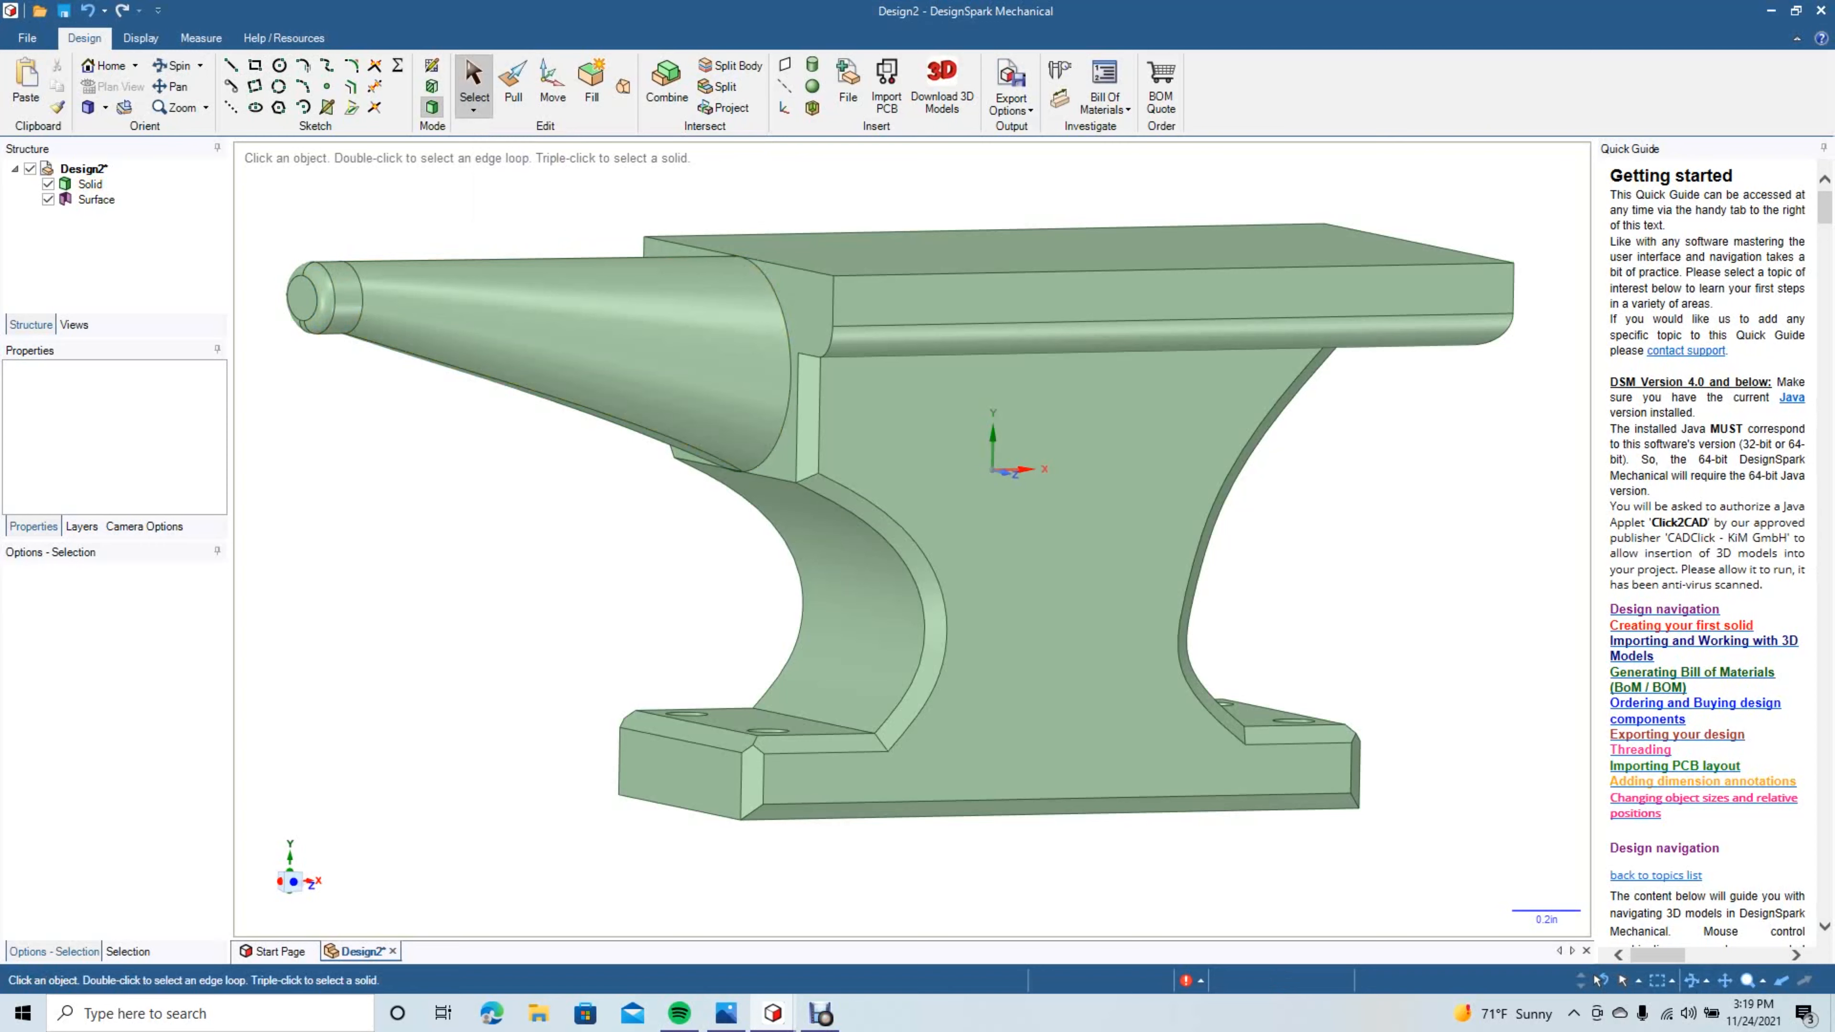
click(105, 107)
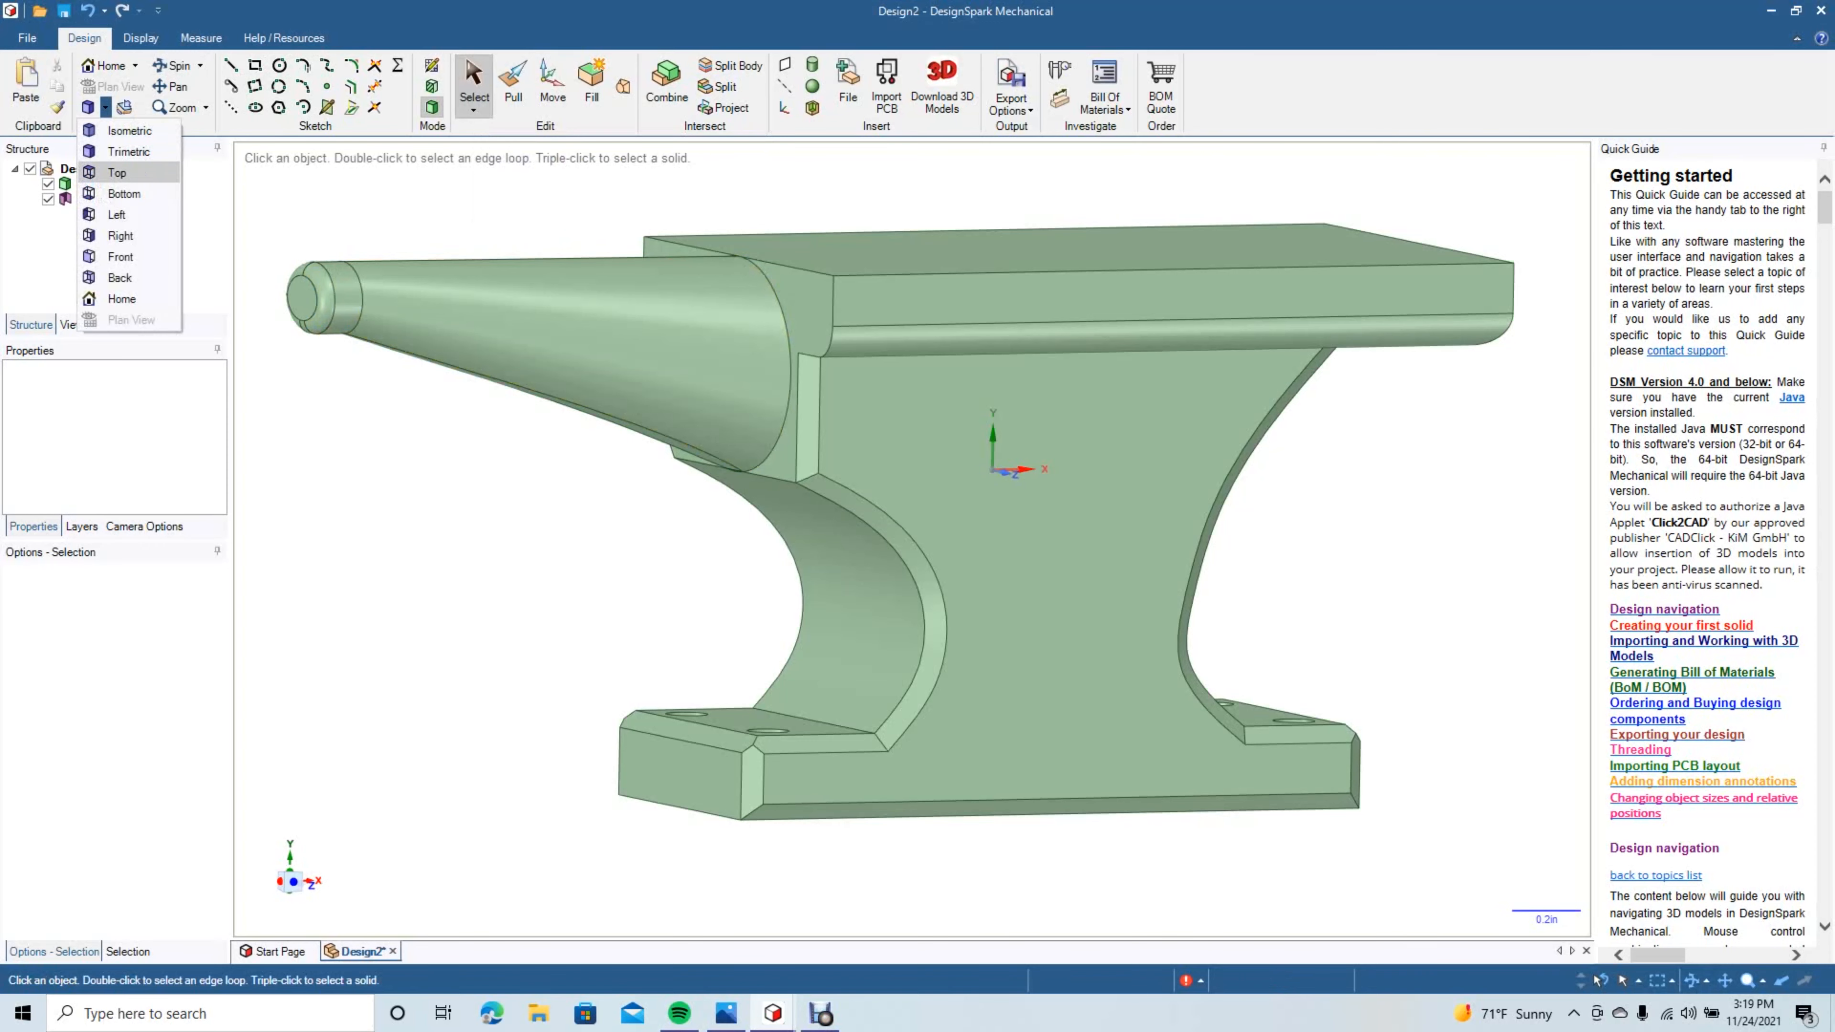
click(108, 169)
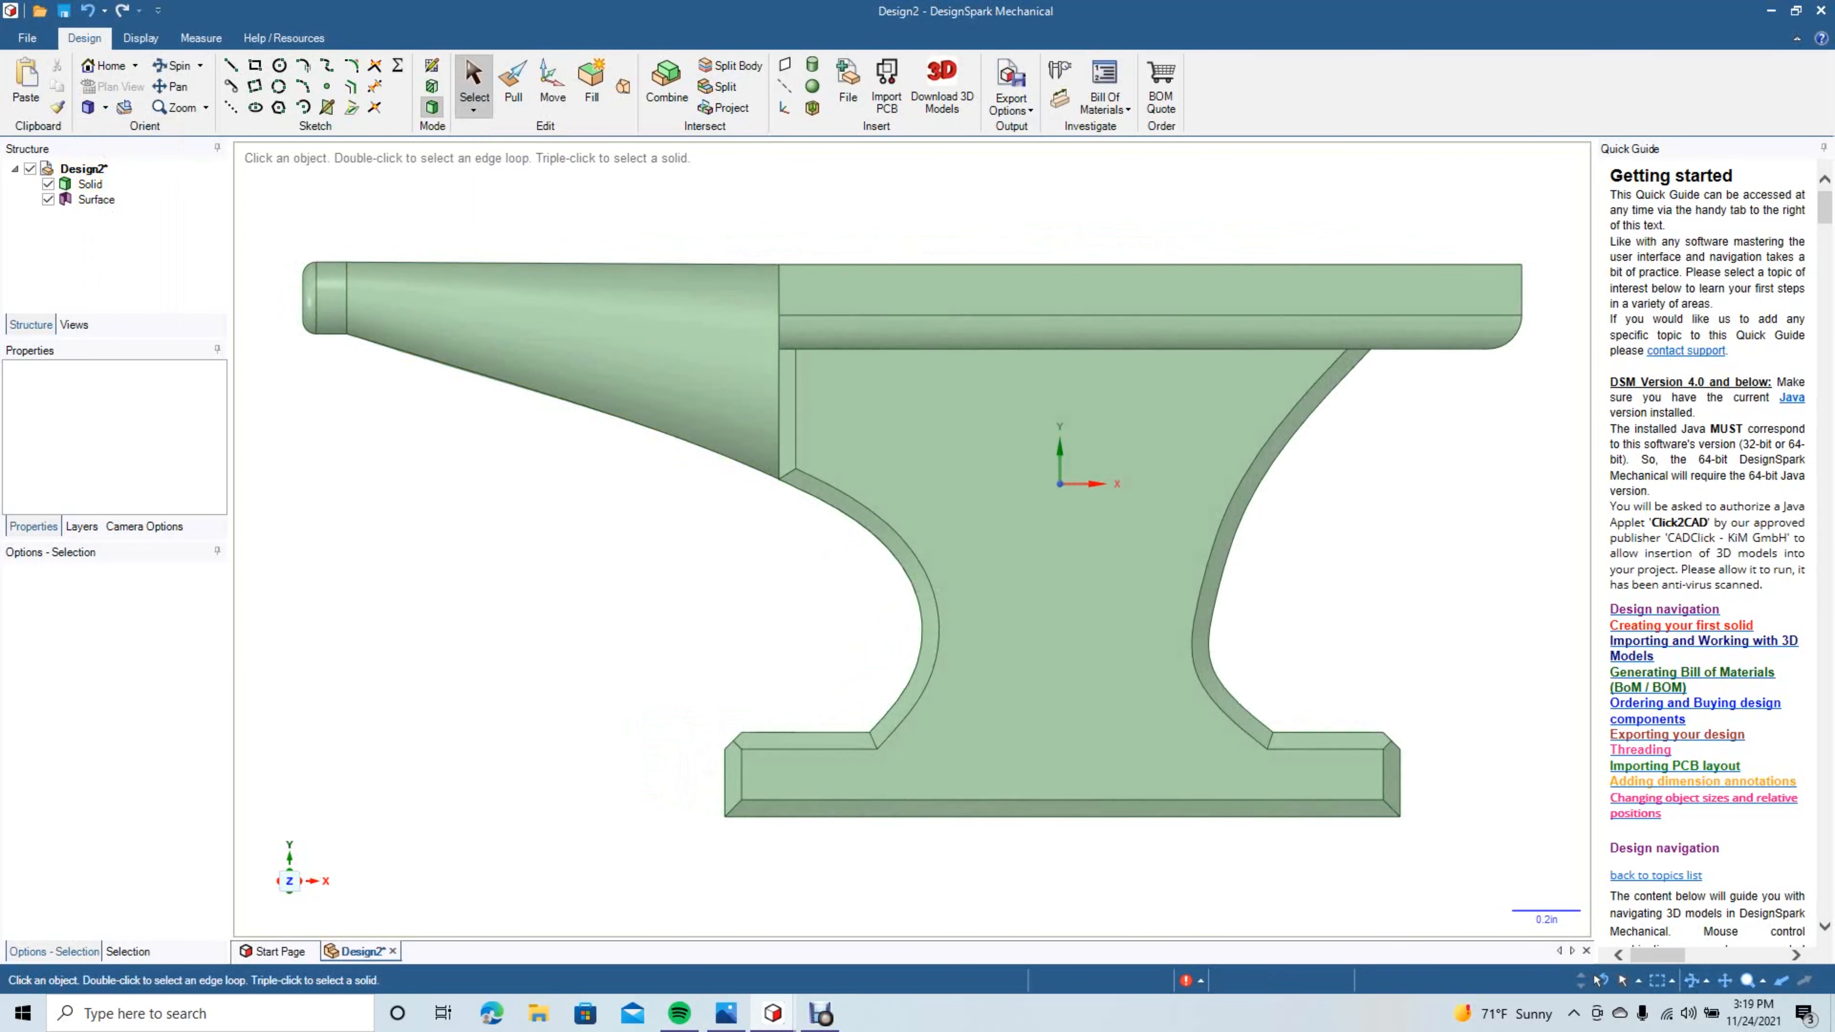